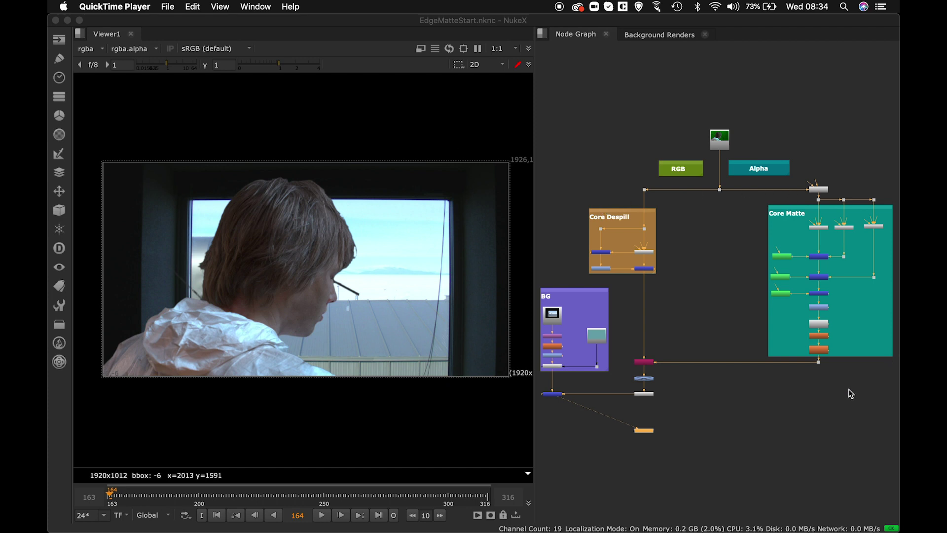
Switch to the EdgeMatteEnd.nknc script and examine its Edge/Fringe Matte and Alpha Tweak / Garbage sections
scroll(819, 376, up, 3)
middle_drag(730, 381, 683, 391)
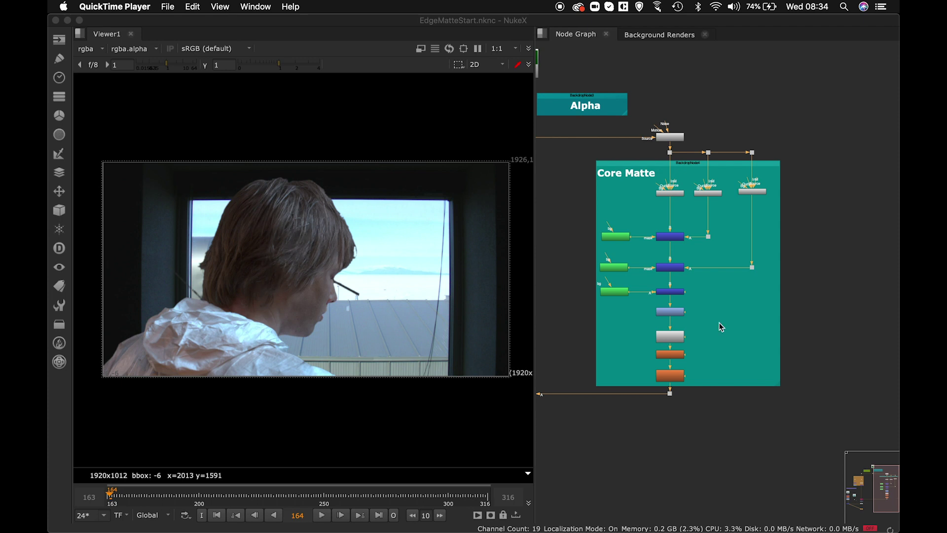
mouse_move(849, 529)
click(831, 516)
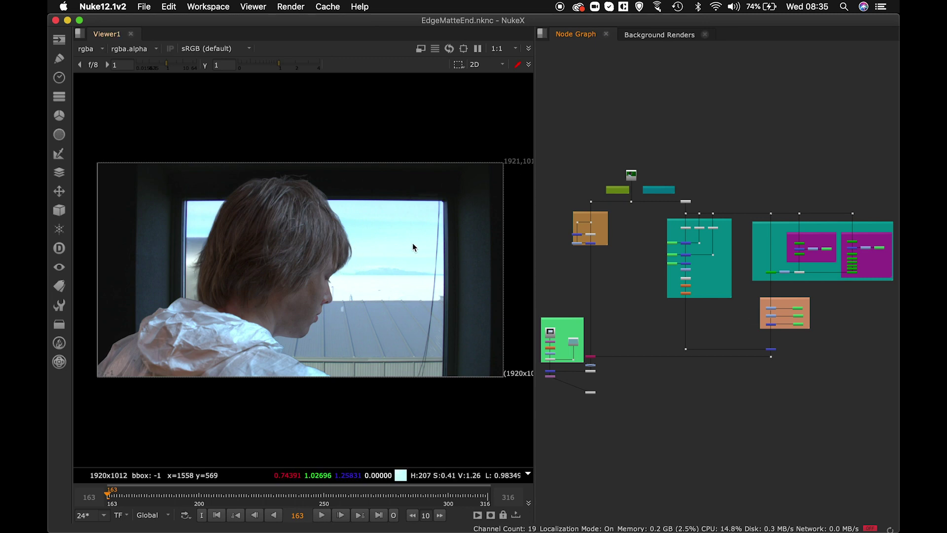
scroll(799, 256, up, 2)
scroll(800, 256, up, 3)
middle_drag(828, 262, 675, 268)
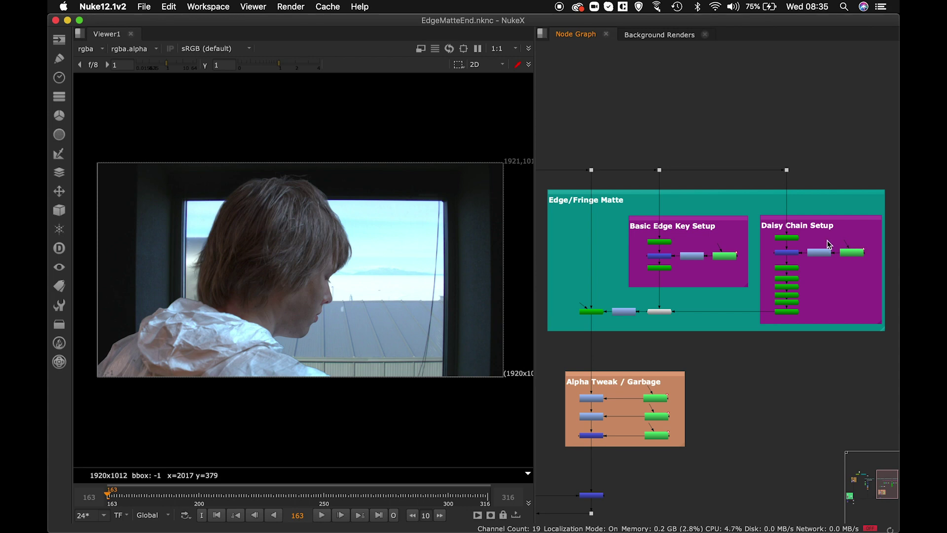
middle_drag(737, 360, 780, 279)
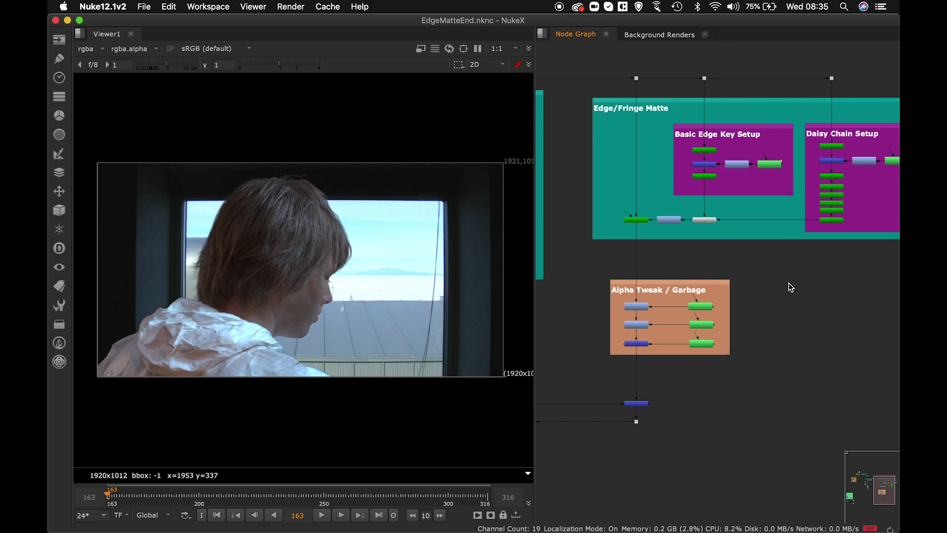
key(f)
Return to the EdgeMatteStart.nknc script and bring the Core Matte section and the empty space beside it into view
mouse_move(735, 528)
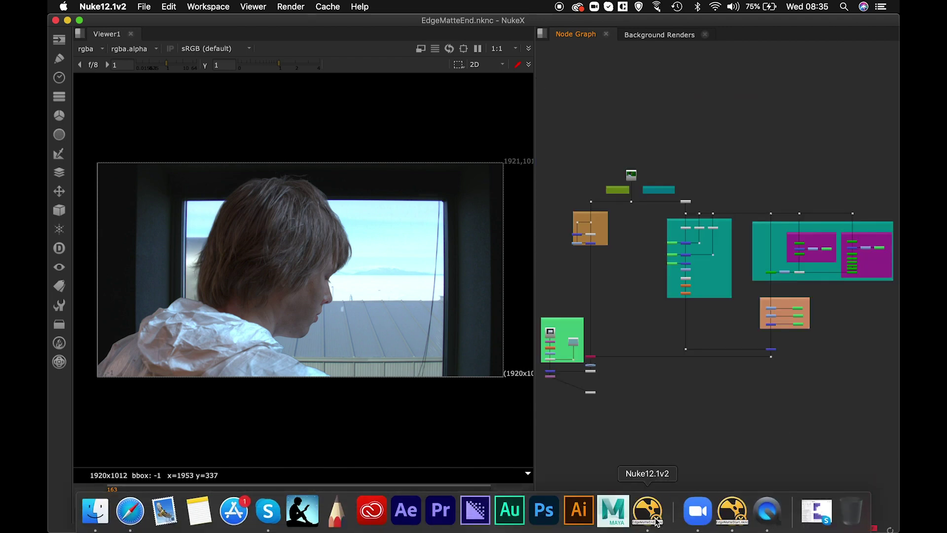
click(742, 516)
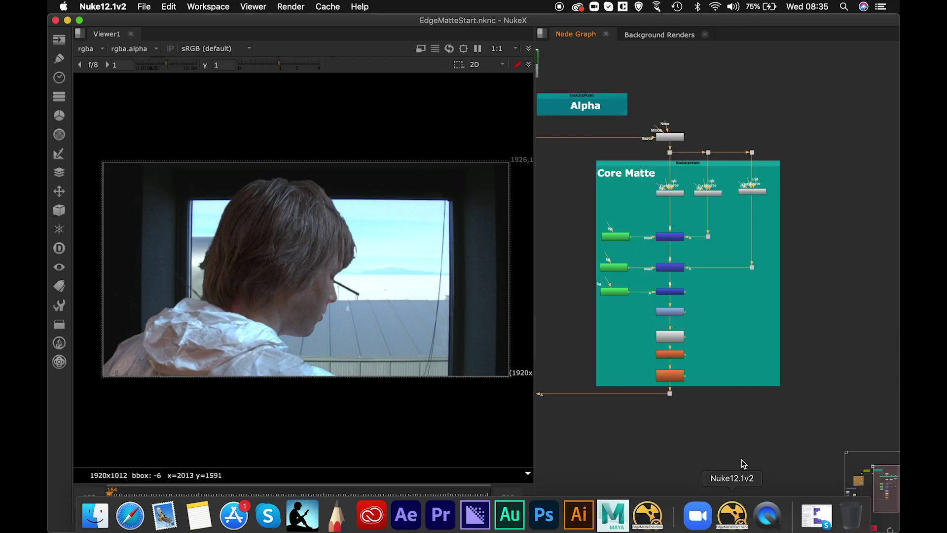
middle_drag(805, 243, 771, 270)
scroll(702, 279, down, 2)
scroll(702, 279, up, 2)
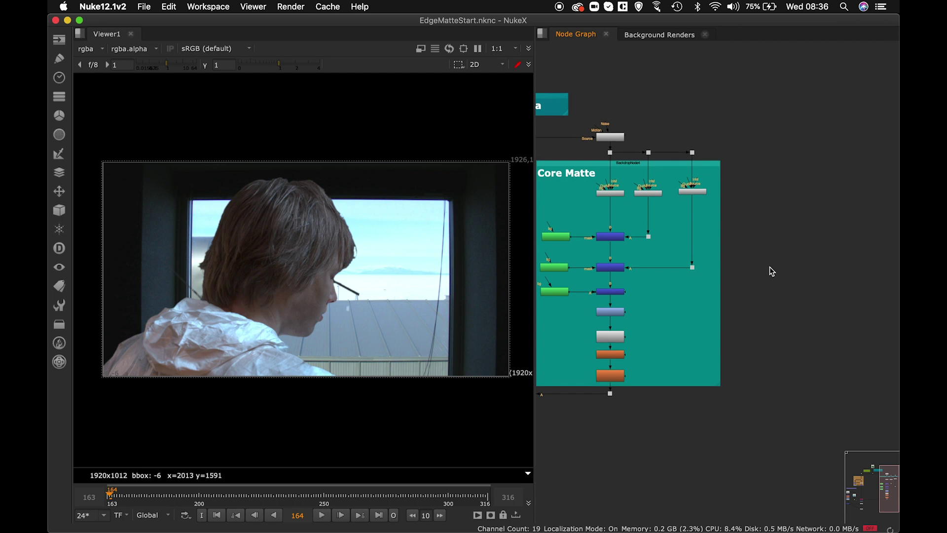
scroll(770, 266, up, 5)
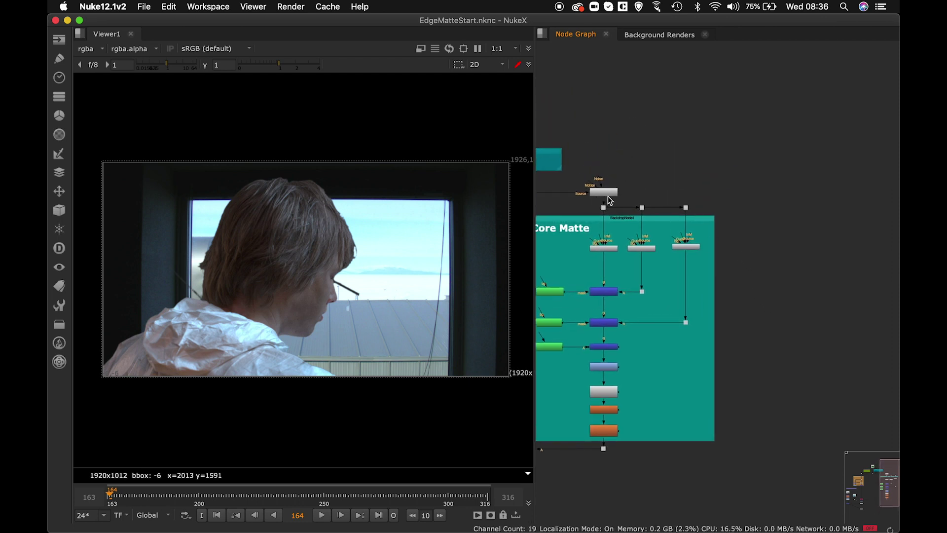
View the output of the last dot above the Core Matte and move the Viewer node to the empty space beside that backdrop
click(688, 210)
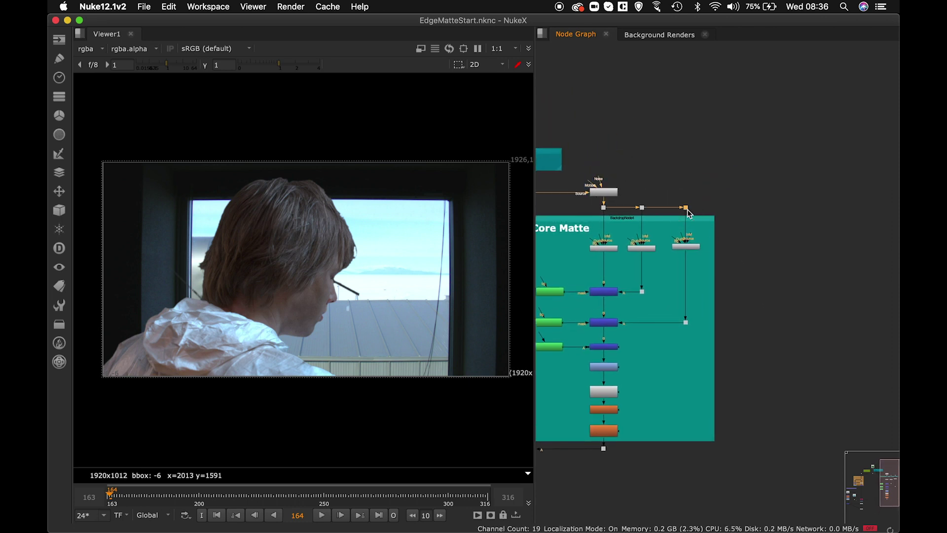
key(1)
middle_drag(751, 296, 804, 269)
middle_drag(760, 321, 833, 252)
scroll(834, 253, down, 2)
drag(546, 406, 890, 239)
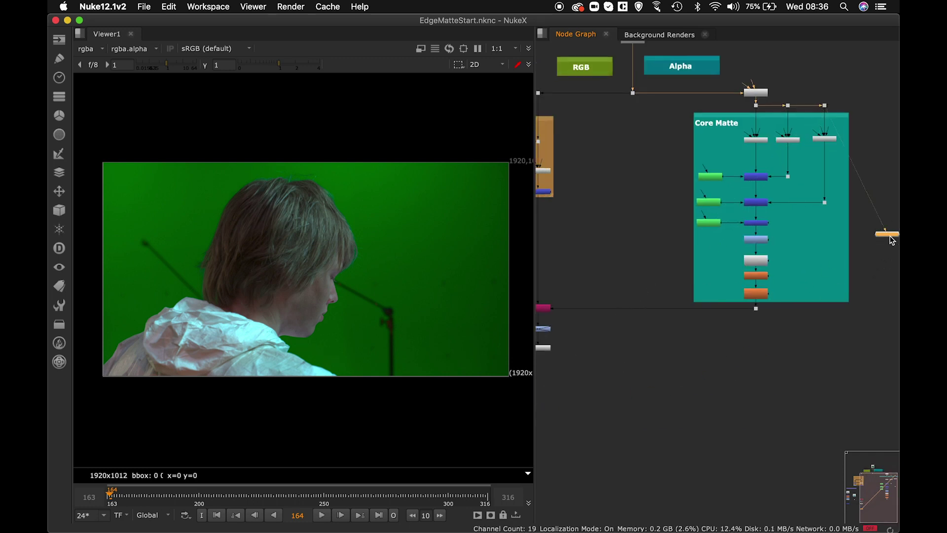
middle_drag(890, 240, 732, 314)
Add an IBKGizmo and an IBKColour node beside the Core Matte and close their properties
scroll(762, 249, up, 5)
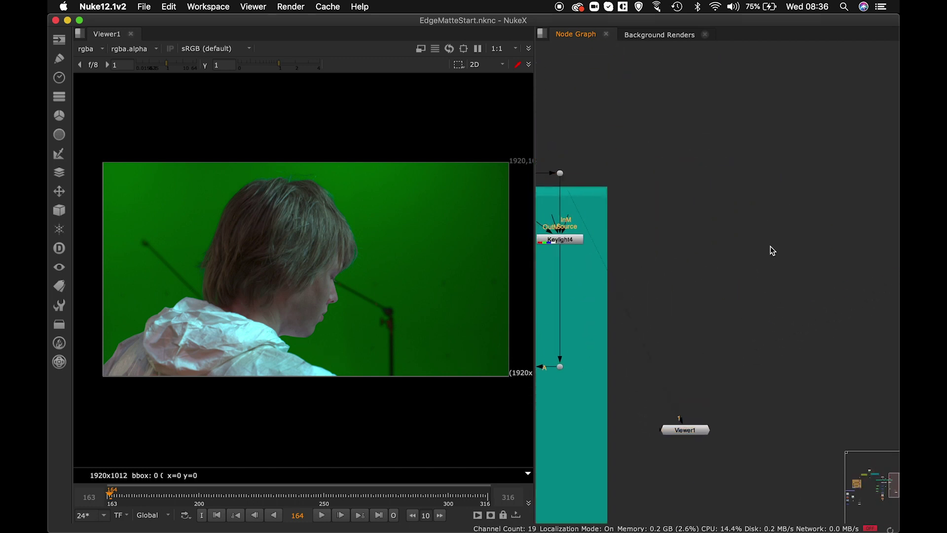
key(Tab)
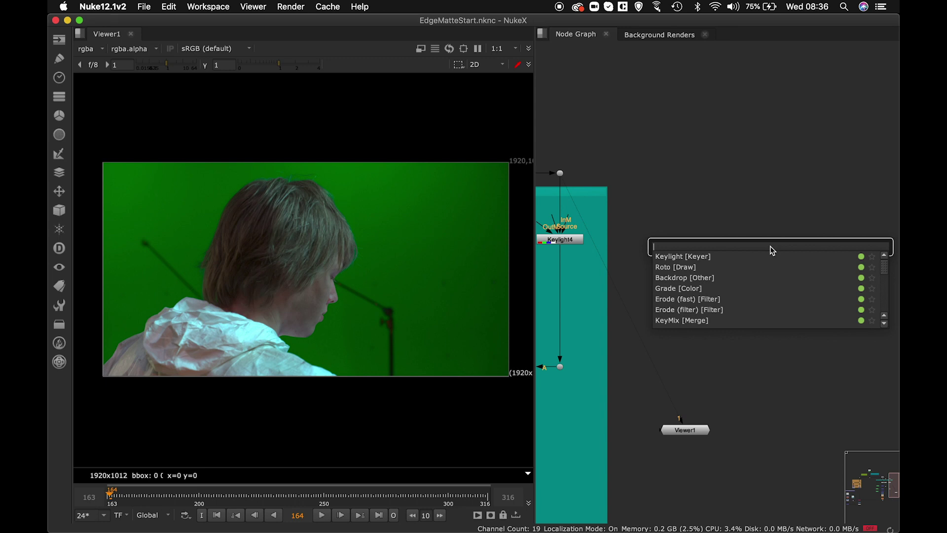
text(ibk)
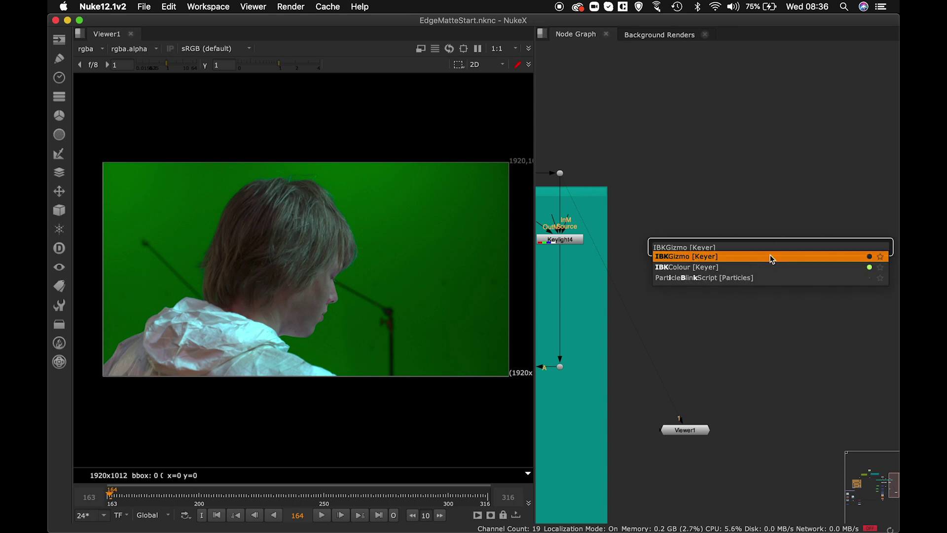
click(770, 257)
key(Tab)
text(ibk)
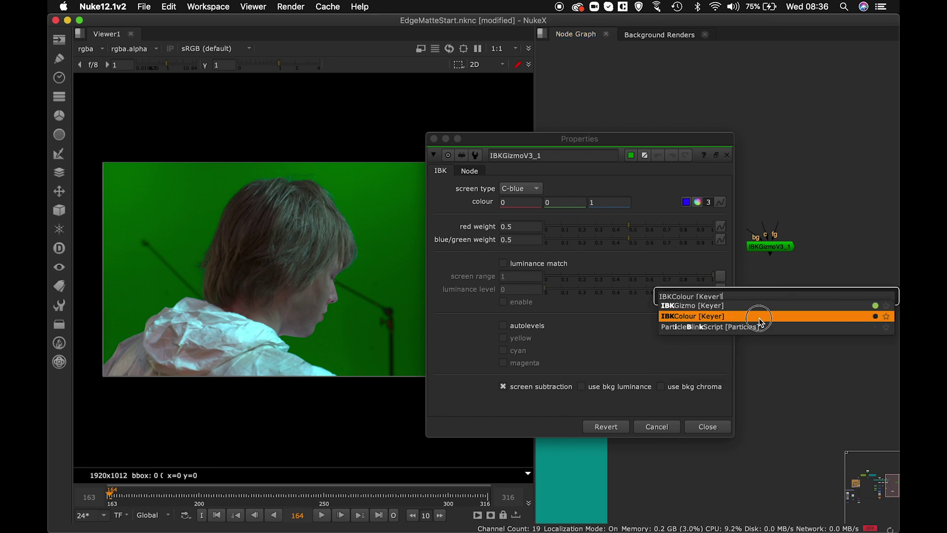
click(763, 316)
click(736, 414)
click(725, 425)
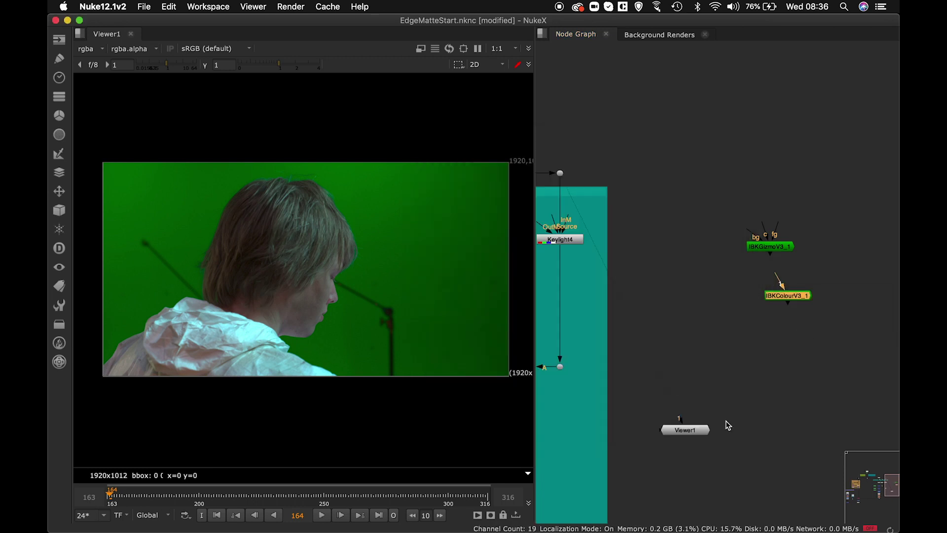
Arrange the IBKGizmo and IBKColour nodes side by side above the Viewer node, with IBKColour on the outer side
drag(771, 247, 702, 275)
drag(773, 292, 766, 274)
drag(663, 230, 830, 307)
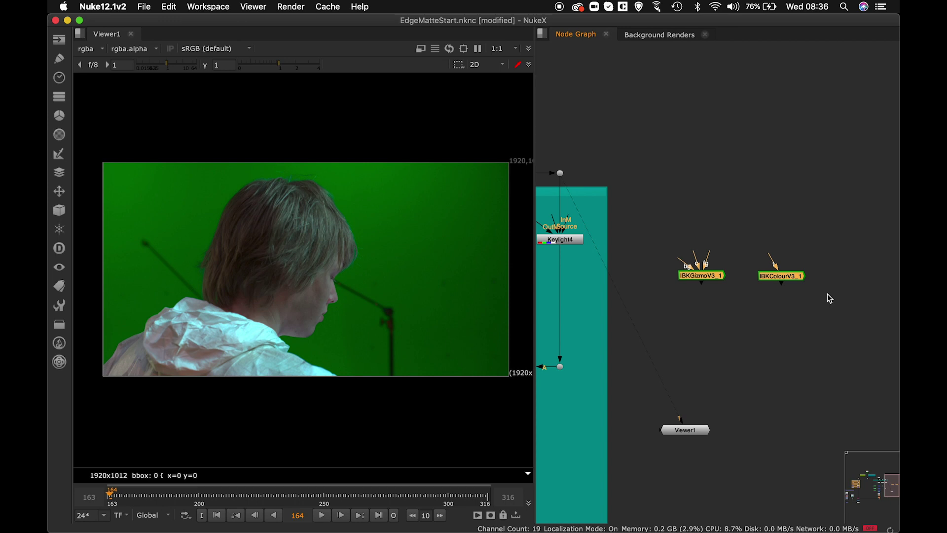
click(800, 258)
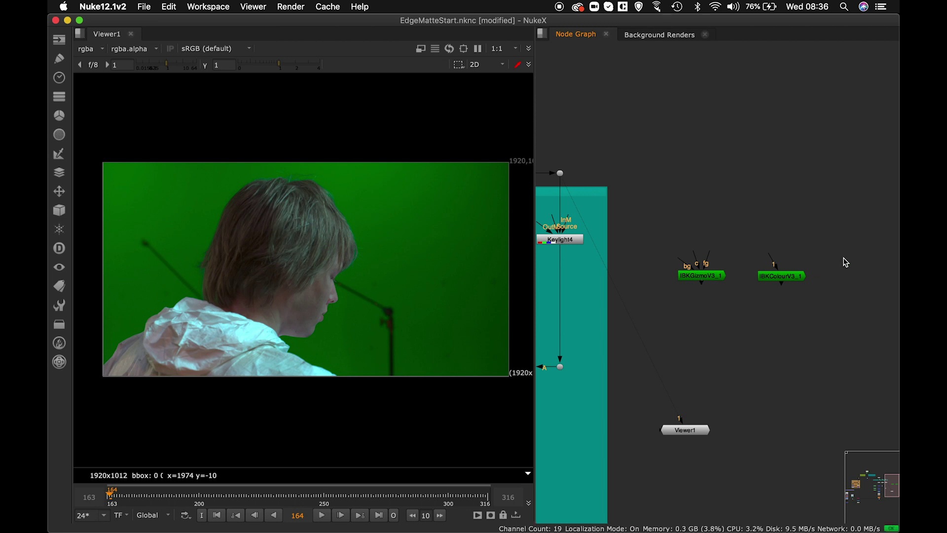
drag(802, 278, 804, 273)
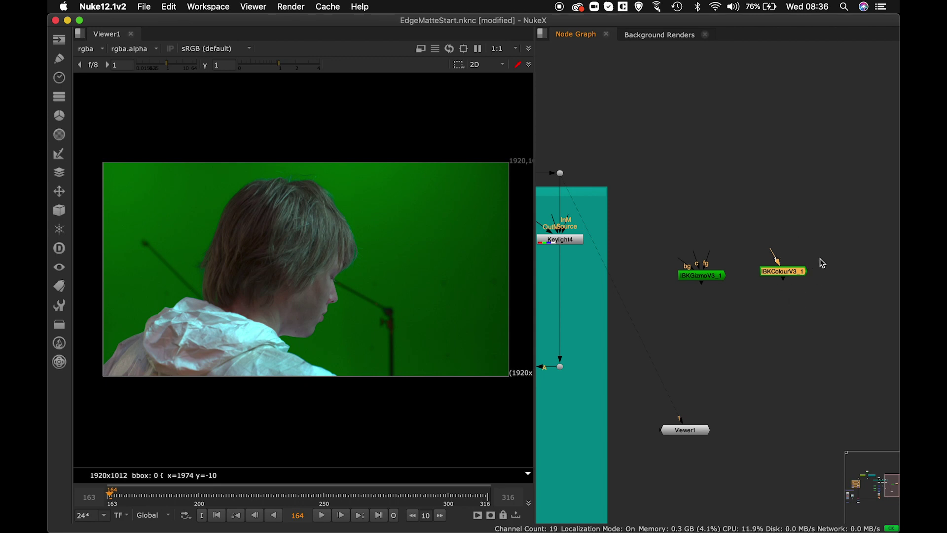
Connect IBKColour's input to the last dot above the Core Matte, bend the pipe with a new dot, and view the node's output
drag(792, 278, 561, 173)
ctrl+drag(663, 221, 783, 173)
click(789, 277)
key(1)
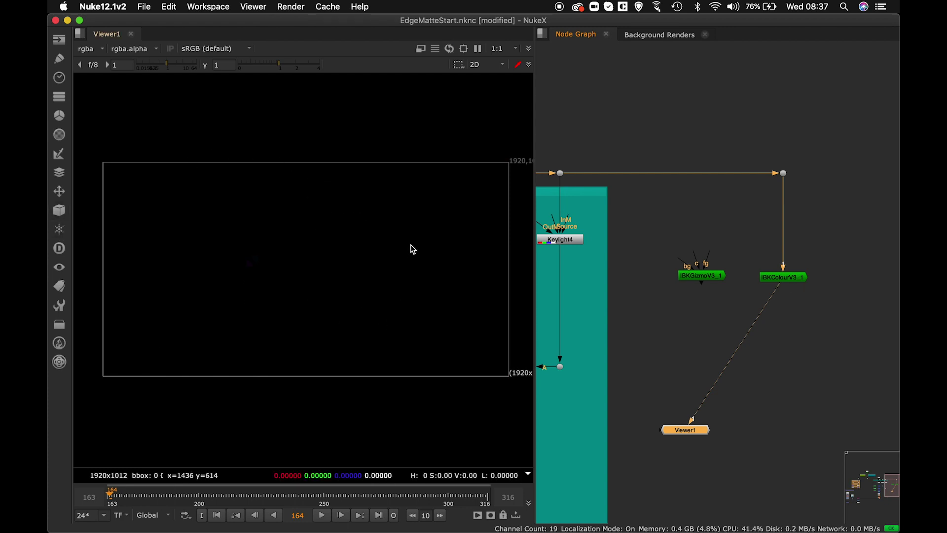
Set the screen type of the IBKColour node to green
double_click(785, 278)
drag(617, 221, 695, 164)
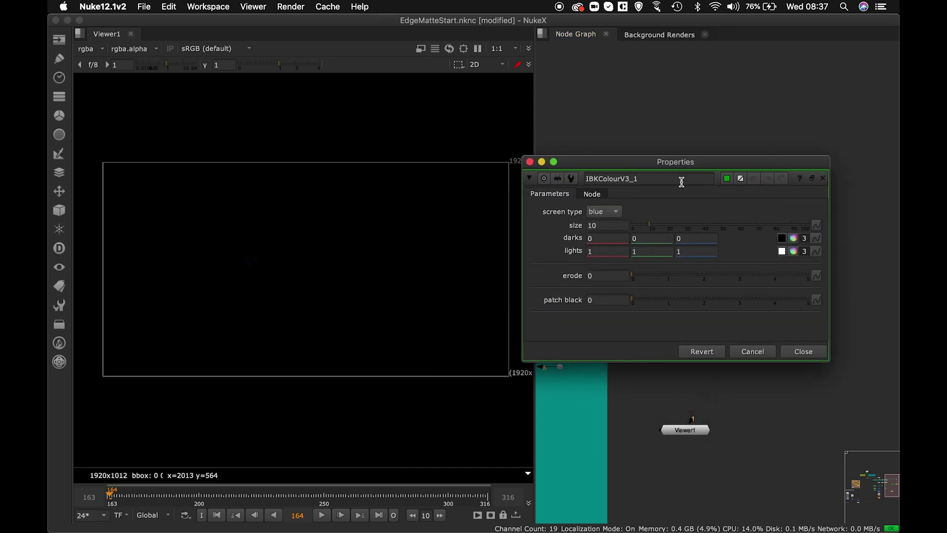
click(615, 212)
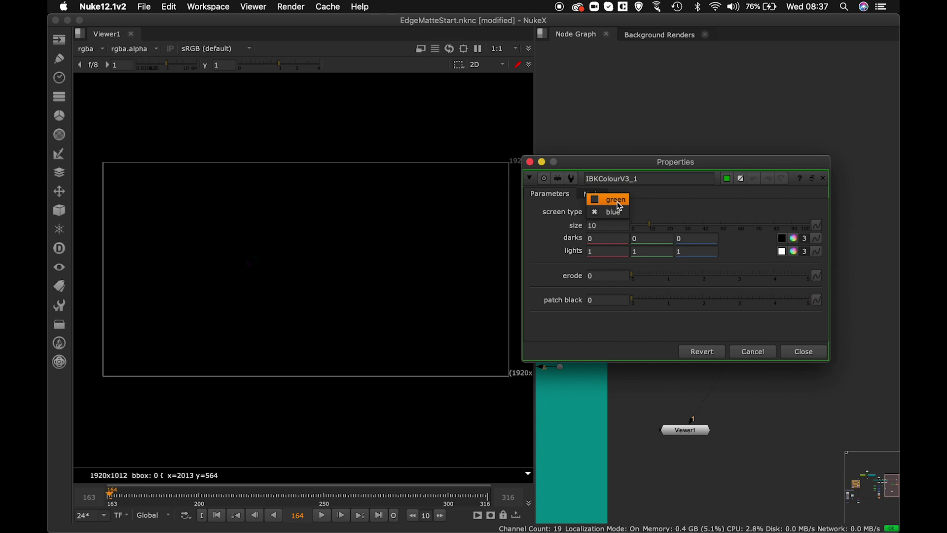
click(617, 201)
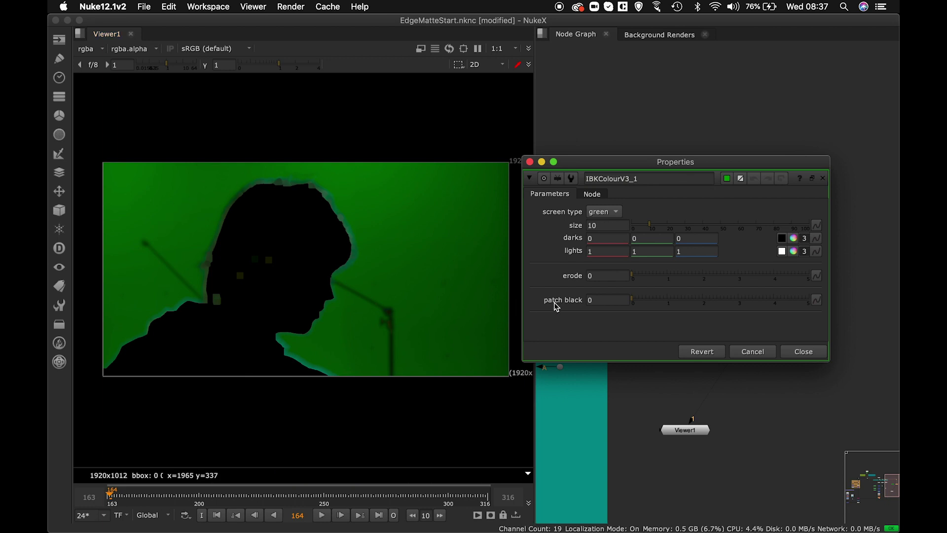
Try a patch black value of 0.18 on the IBKColour node while inspecting the hair edge, and reset it to 0
scroll(321, 190, up, 5)
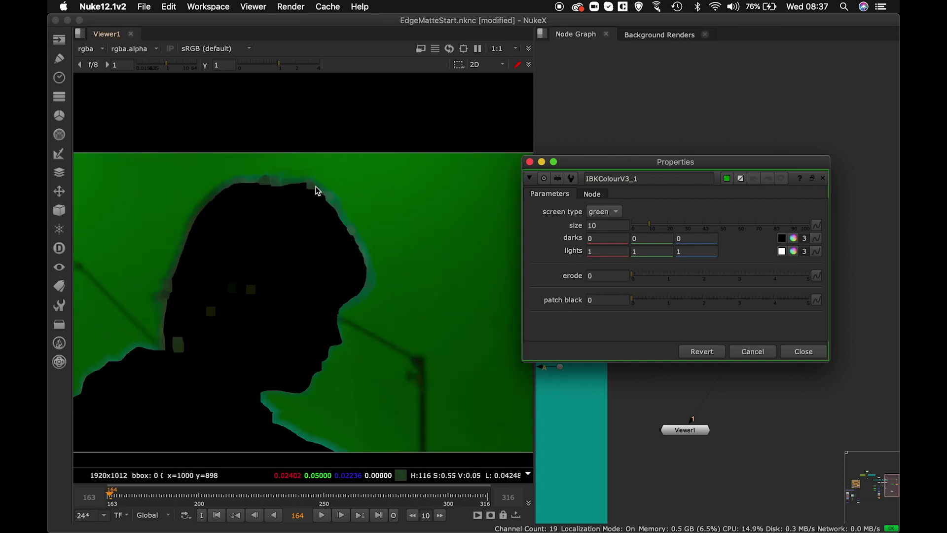
scroll(328, 198, up, 3)
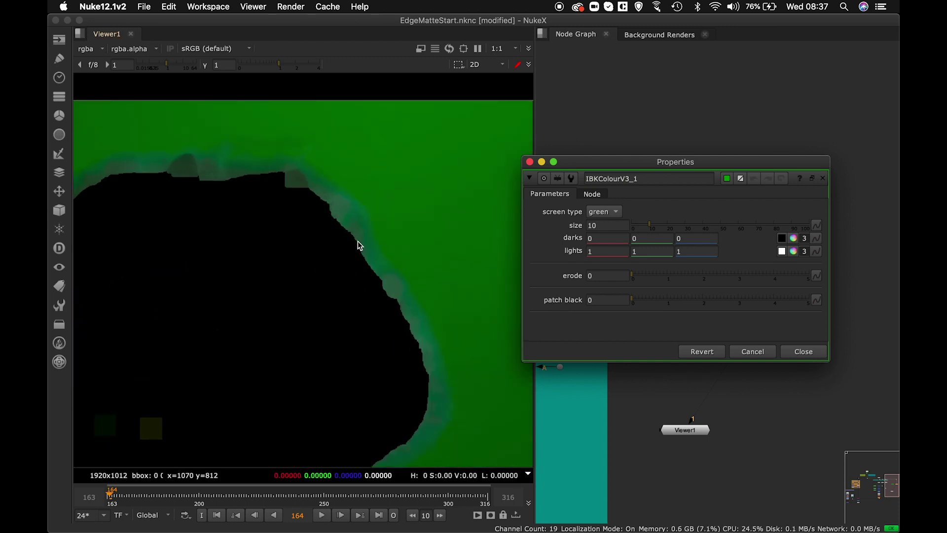
scroll(351, 245, up, 3)
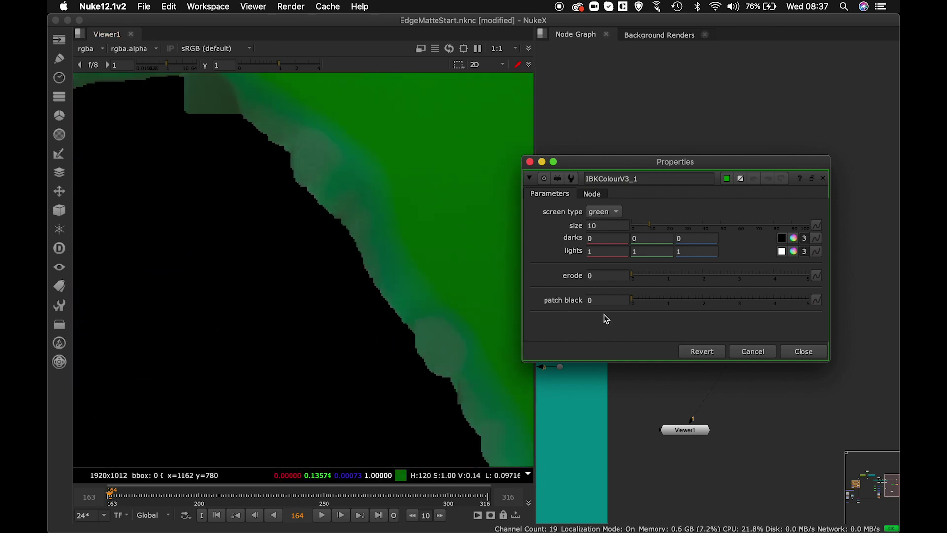
drag(632, 306, 638, 304)
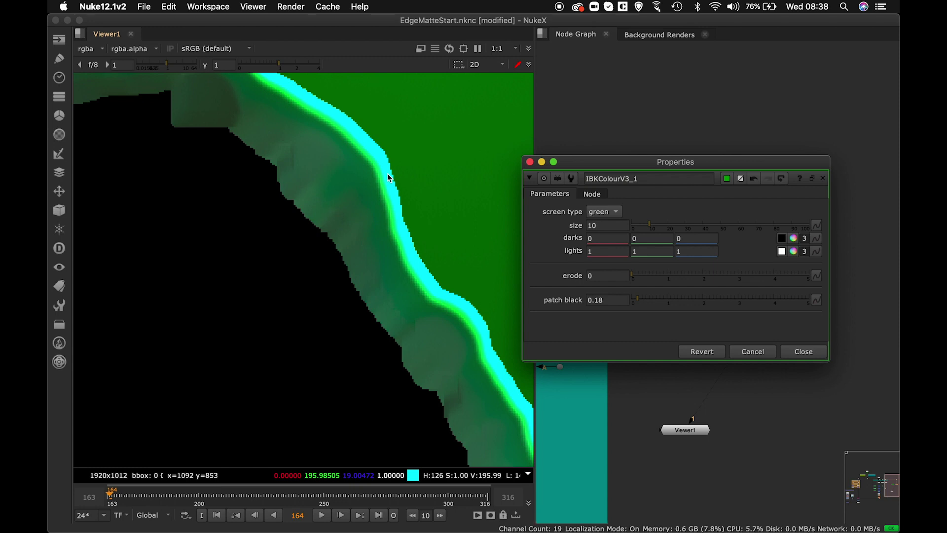
drag(638, 304, 626, 298)
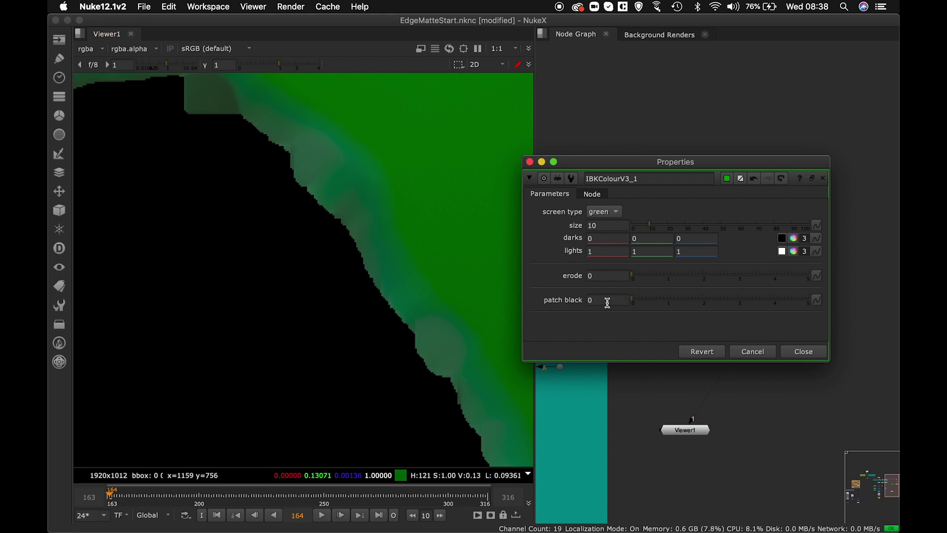
mouse_move(634, 302)
mouse_down()
mouse_move(651, 304)
mouse_move(622, 303)
mouse_up()
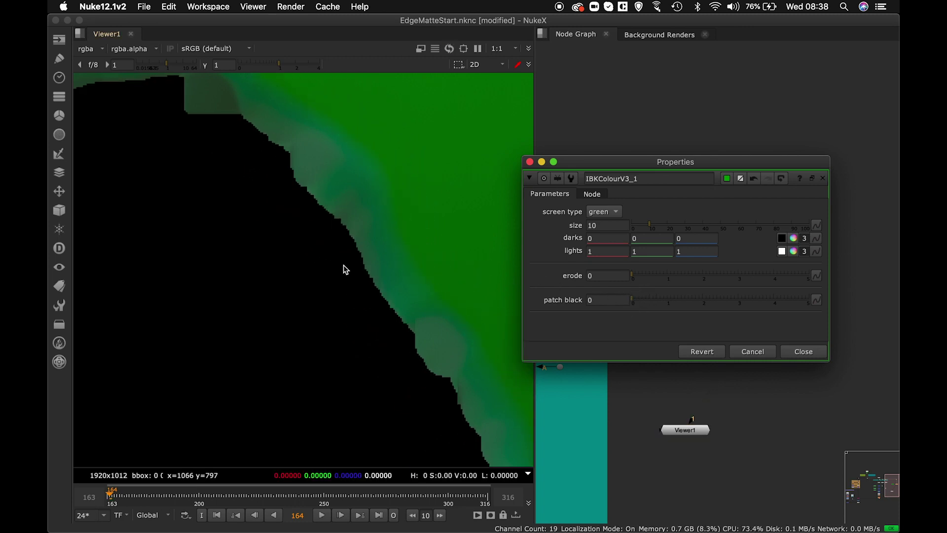
Move the IBKColour properties window clear of the image, show the whole frame, and widen the viewer pane slightly
scroll(345, 267, down, 3)
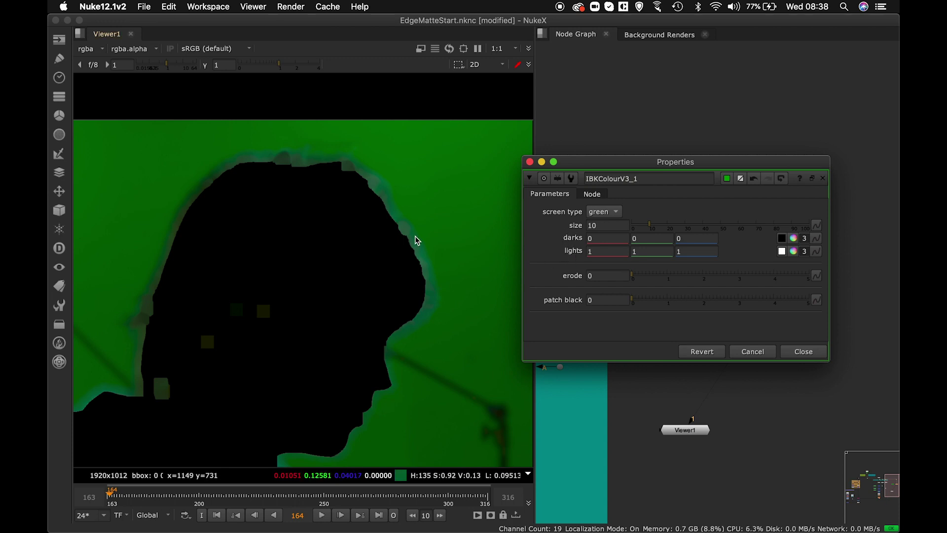
scroll(414, 238, down, 3)
scroll(387, 253, up, 2)
middle_drag(361, 253, 334, 253)
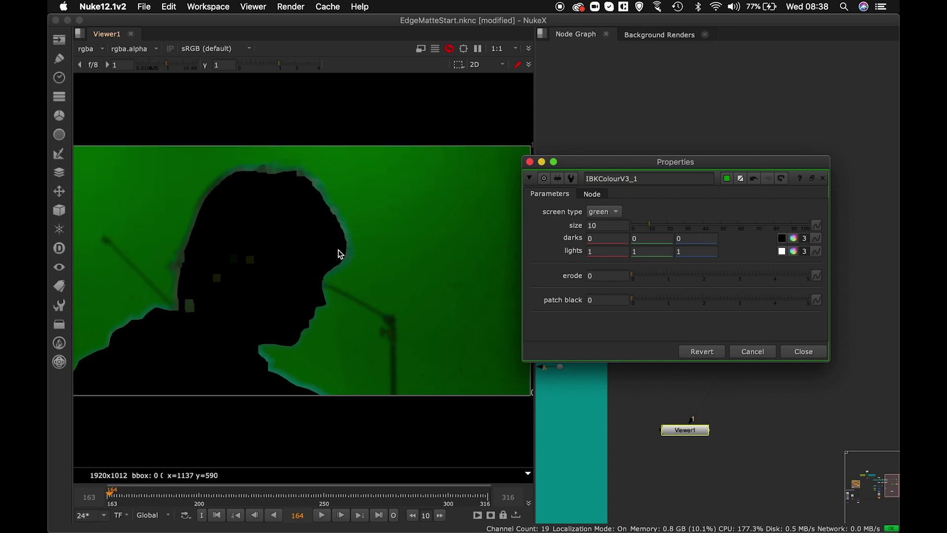
drag(748, 163, 781, 163)
middle_drag(378, 244, 395, 245)
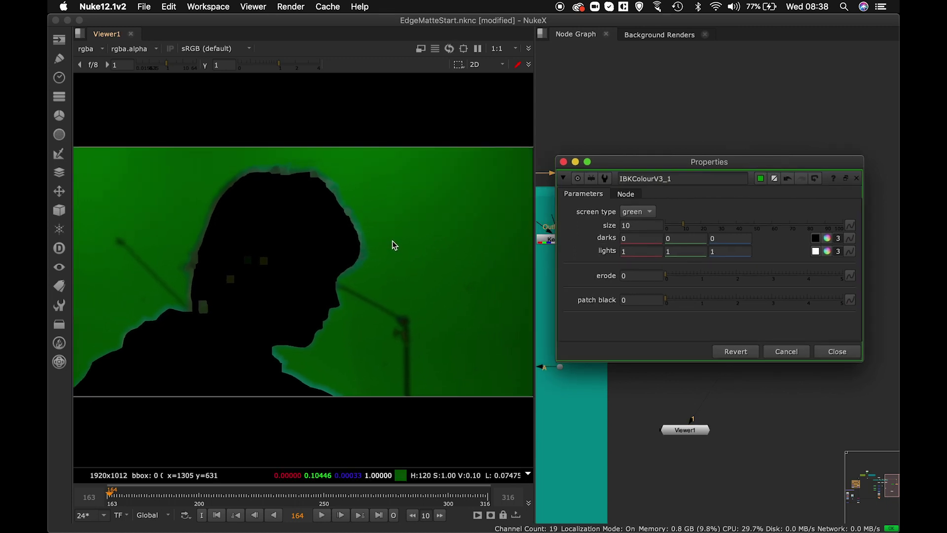
scroll(393, 245, down, 1)
scroll(390, 247, up, 1)
scroll(380, 247, down, 3)
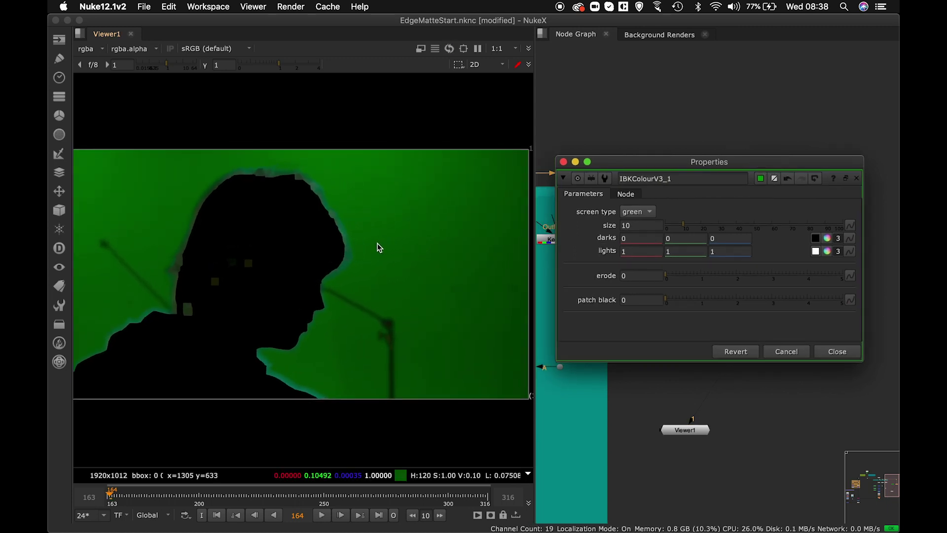
drag(535, 277, 545, 278)
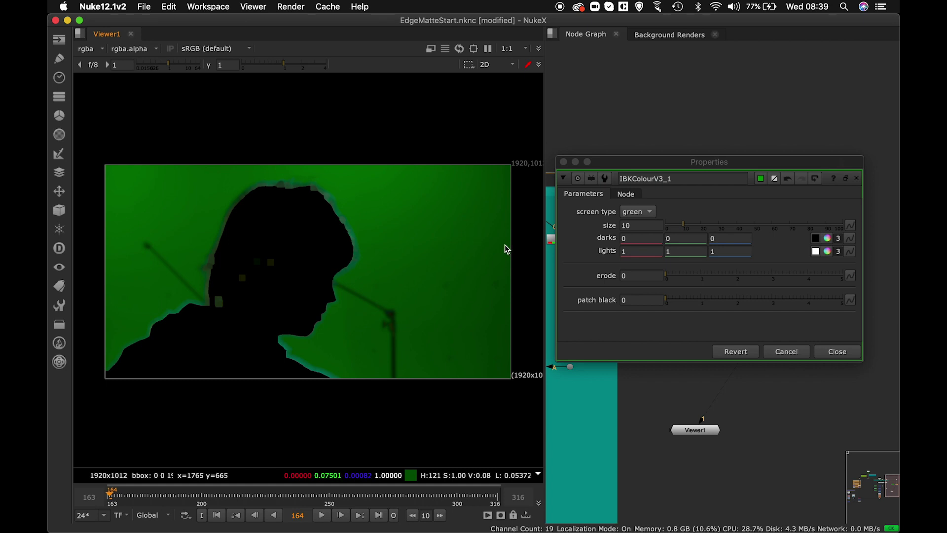
Set the green darks value of the IBKColour node to -0.01 and lower it in hundredths to -0.04
click(681, 240)
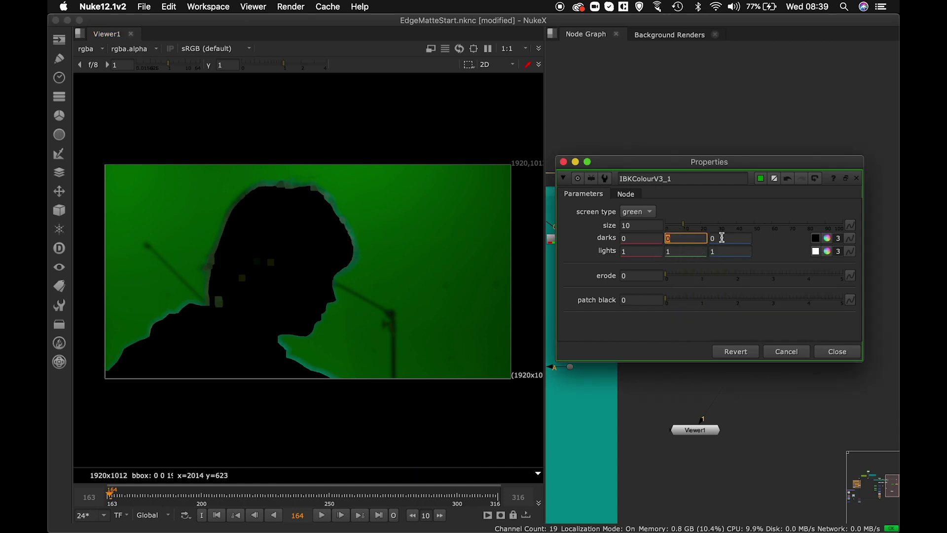
text(-0.01)
key(Return)
click(681, 238)
drag(681, 239, 696, 240)
key(Up)
key(Up)
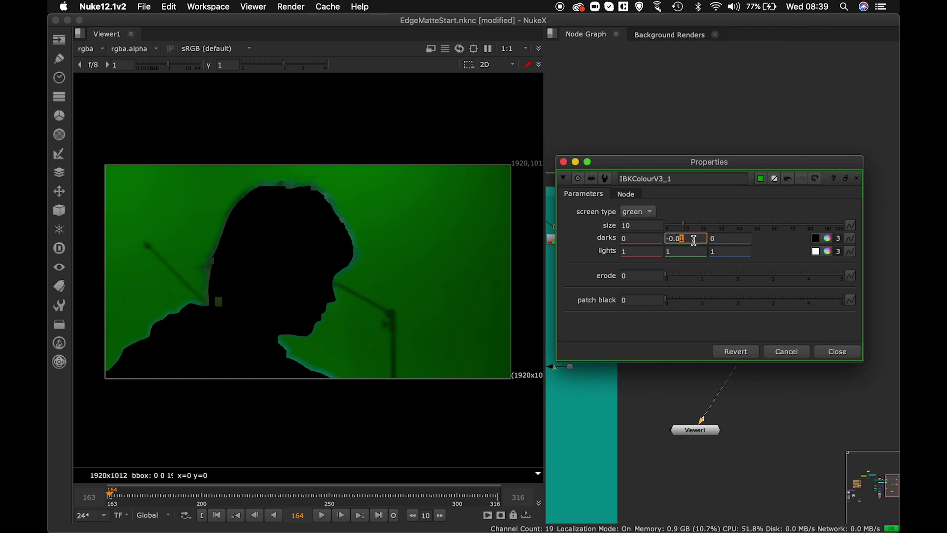
key(Up)
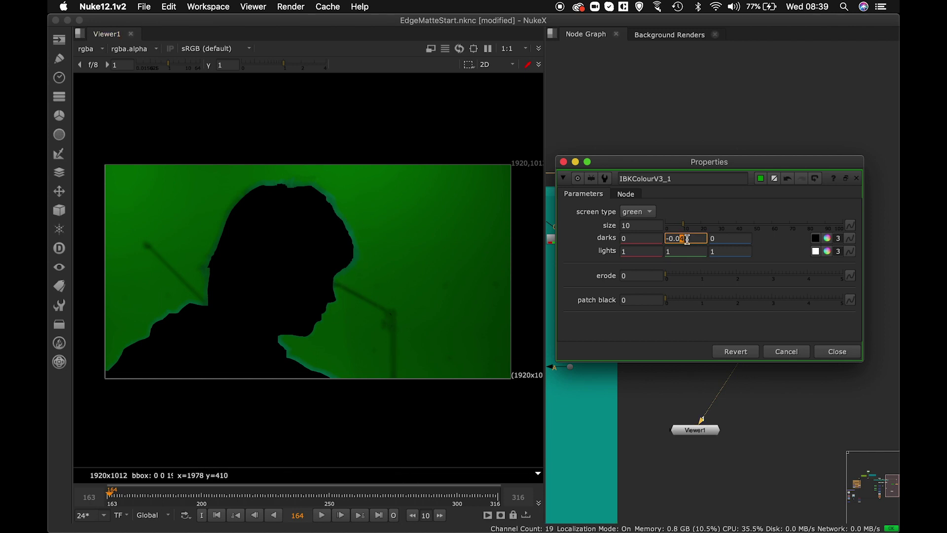
Test lower green darks values while checking the screen's dark lower-right corner for holes, and settle on -0.05
key(Up)
key(Down)
key(Down)
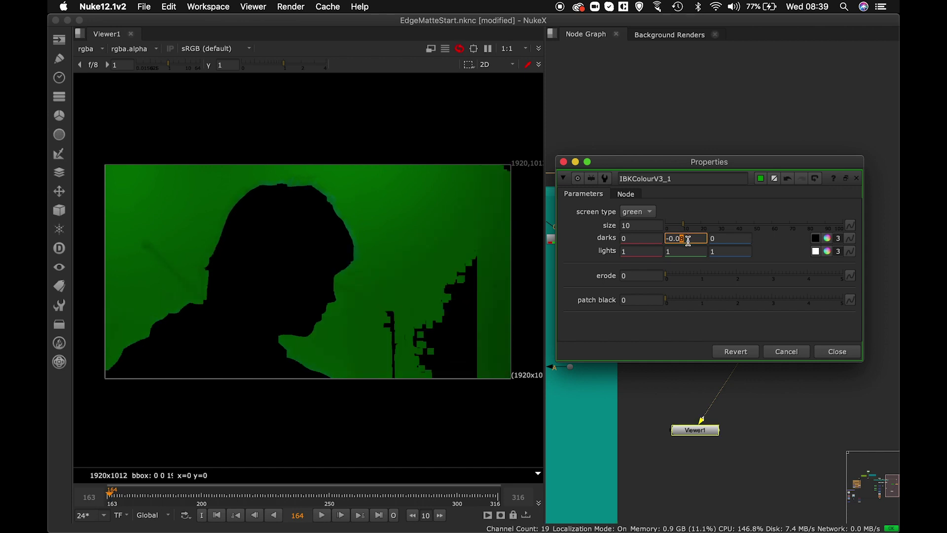
key(Up)
key(Up)
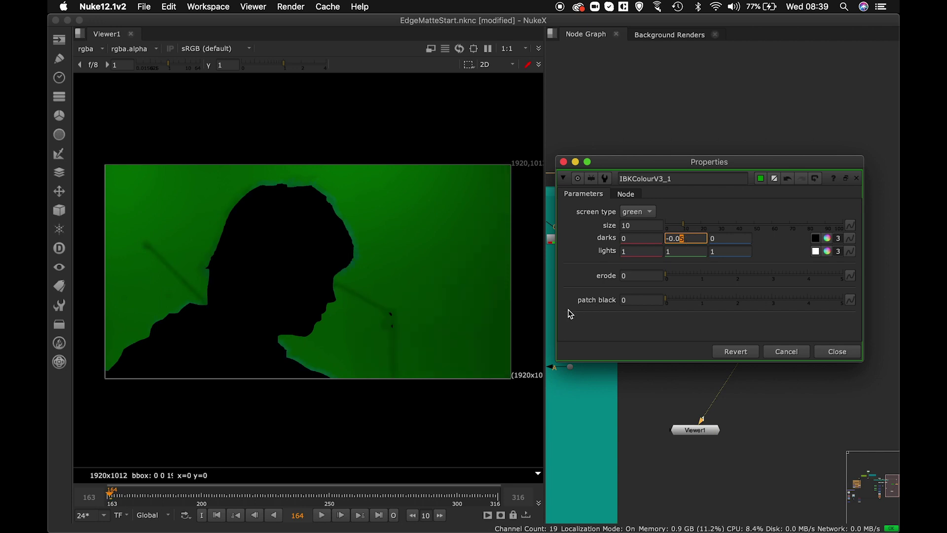
key(Down)
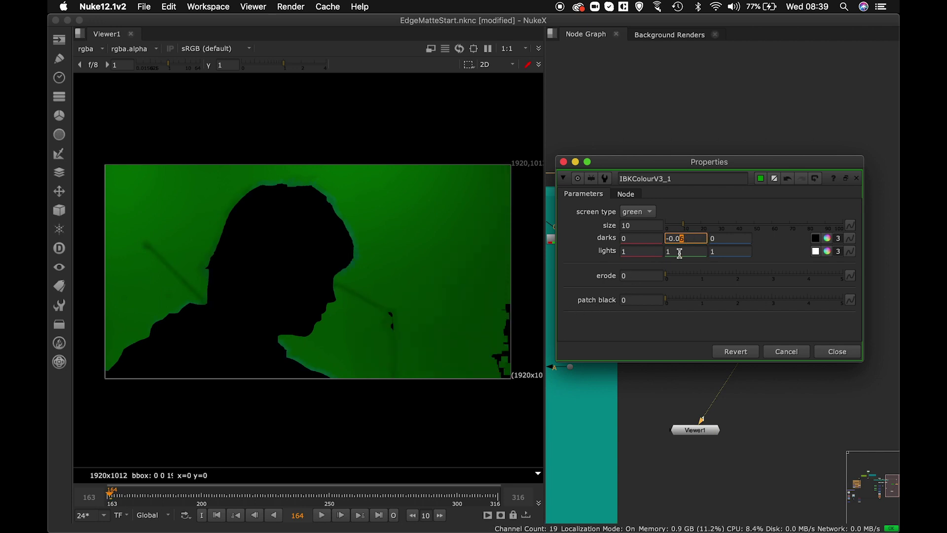
middle_drag(500, 308, 434, 292)
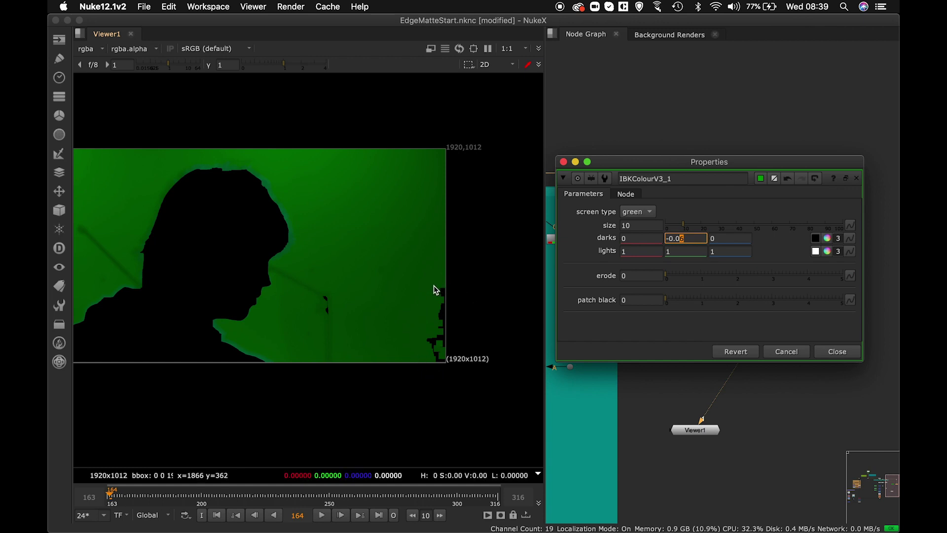
middle_drag(424, 345, 464, 320)
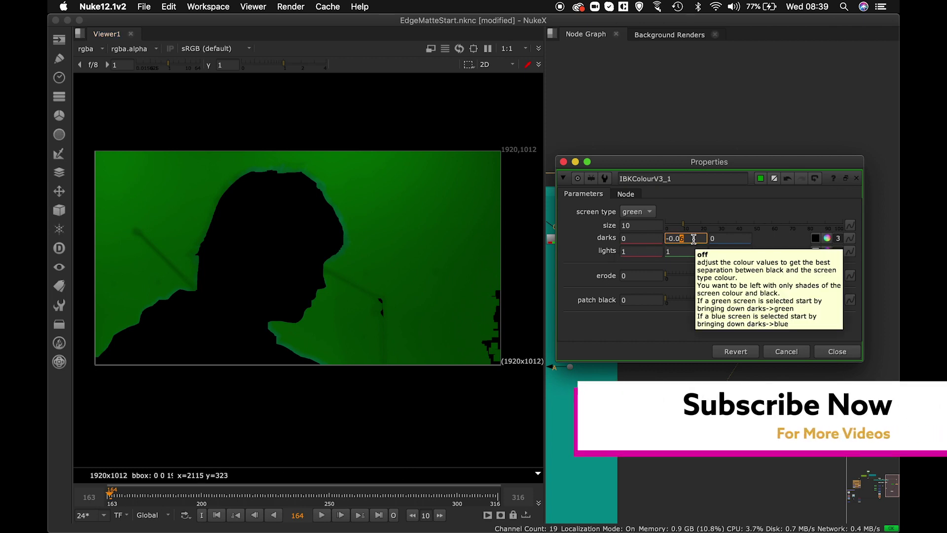
key(Up)
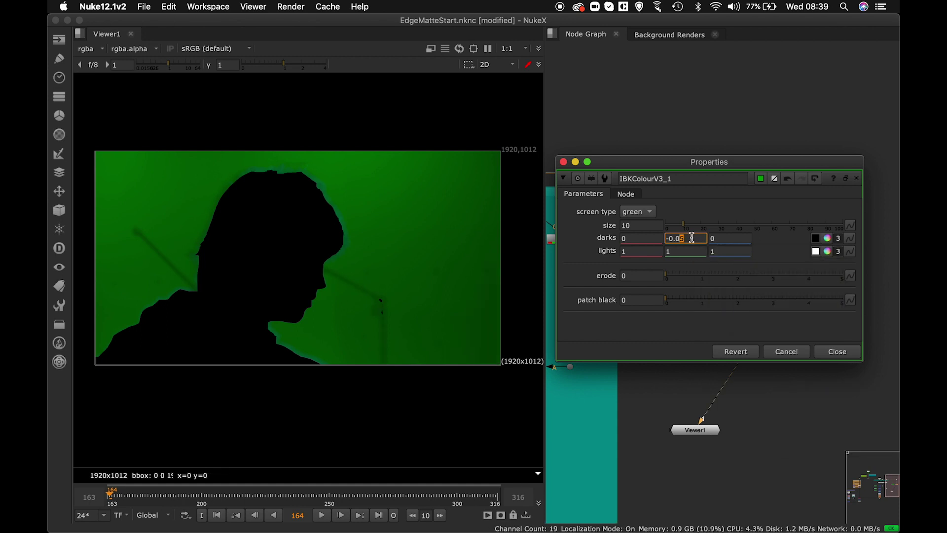
scroll(390, 250, up, 3)
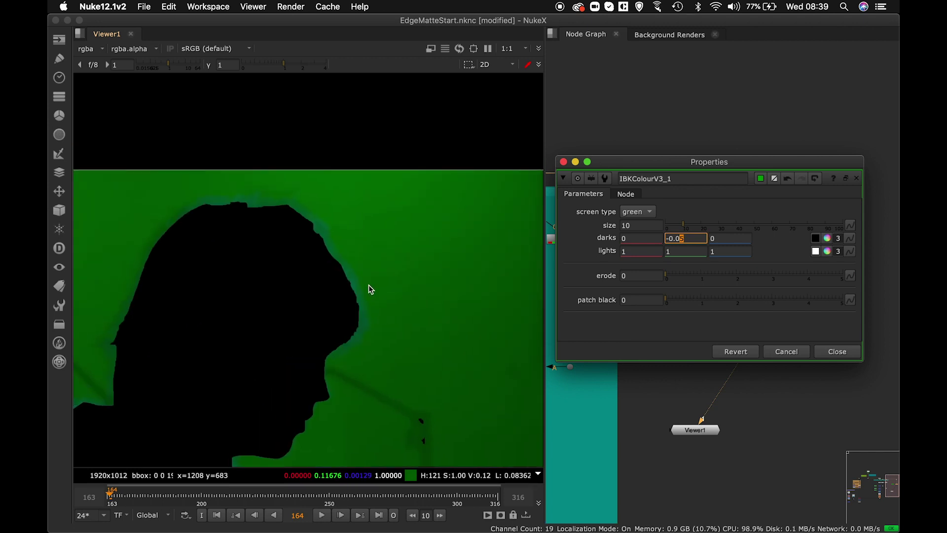
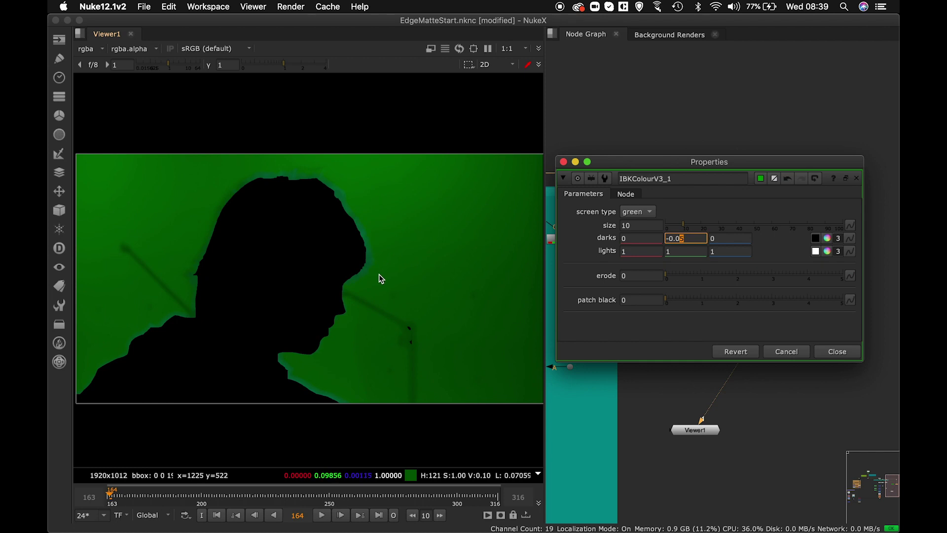
Set the green lights value to 1.01 and raise it in small steps to 1.14
click(680, 253)
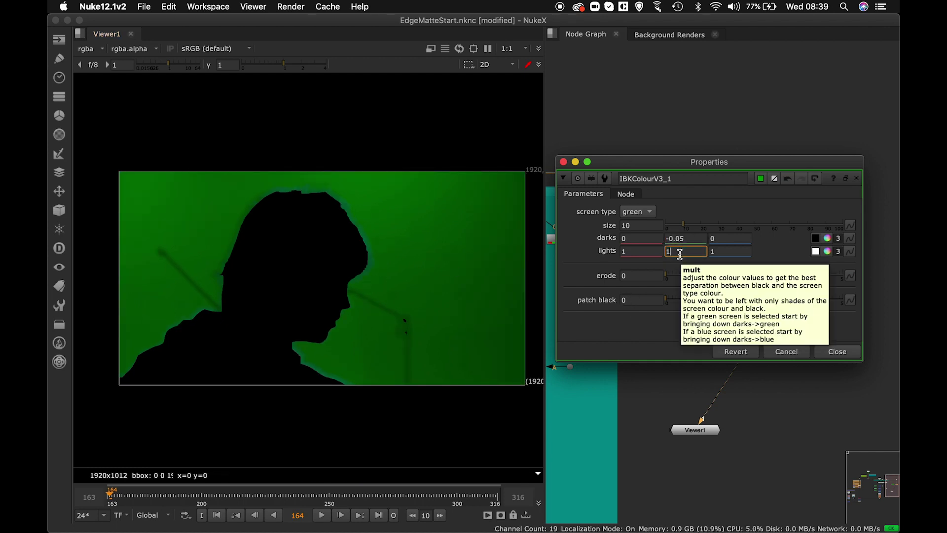
text(.01)
key(Return)
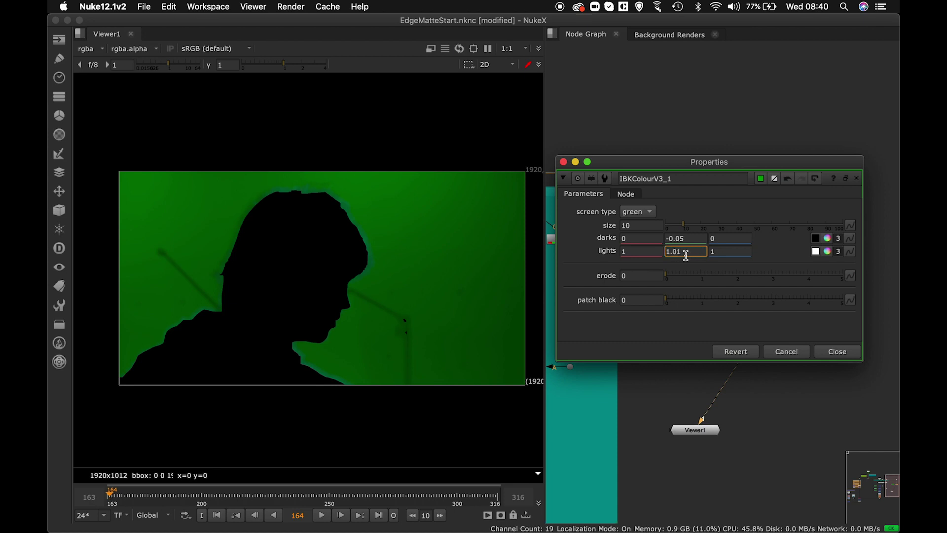
scroll(681, 254, up, 3)
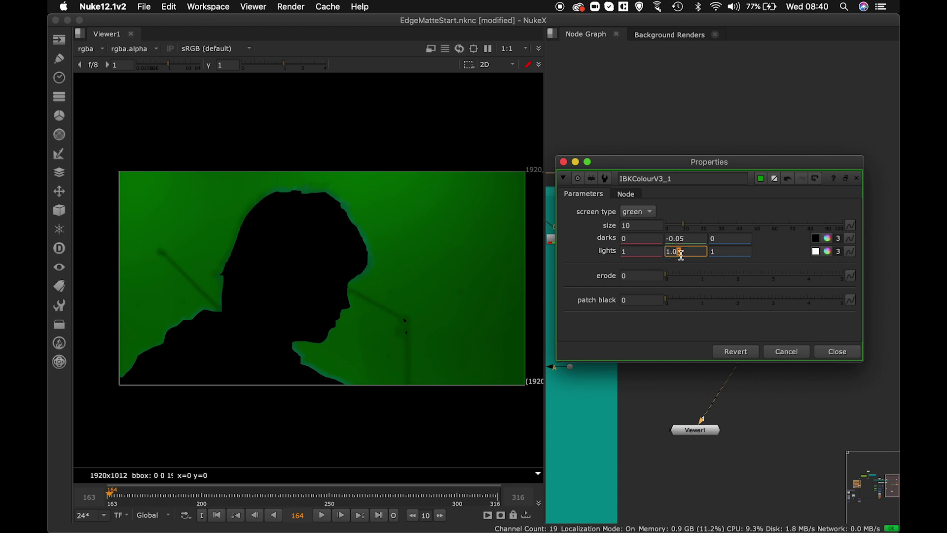
scroll(684, 255, up, 4)
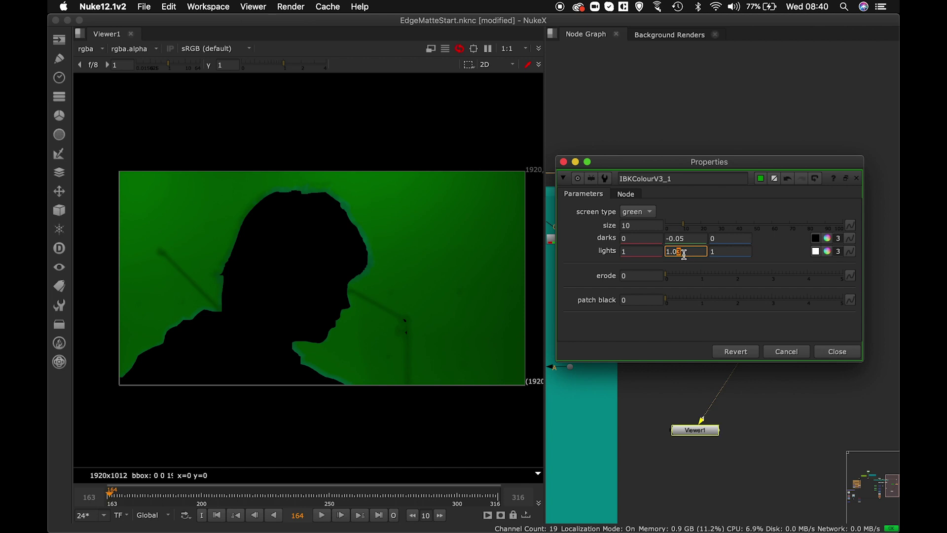
scroll(683, 254, up, 3)
scroll(689, 252, down, 1)
scroll(689, 252, down, 2)
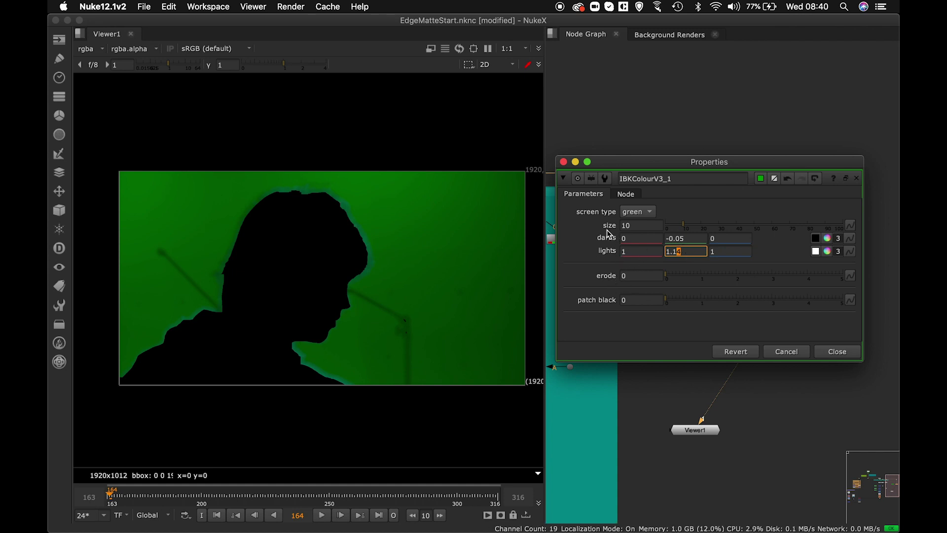
Reduce the size of the IBKColour node to 6.5 while checking the silhouette's edge
scroll(316, 226, up, 3)
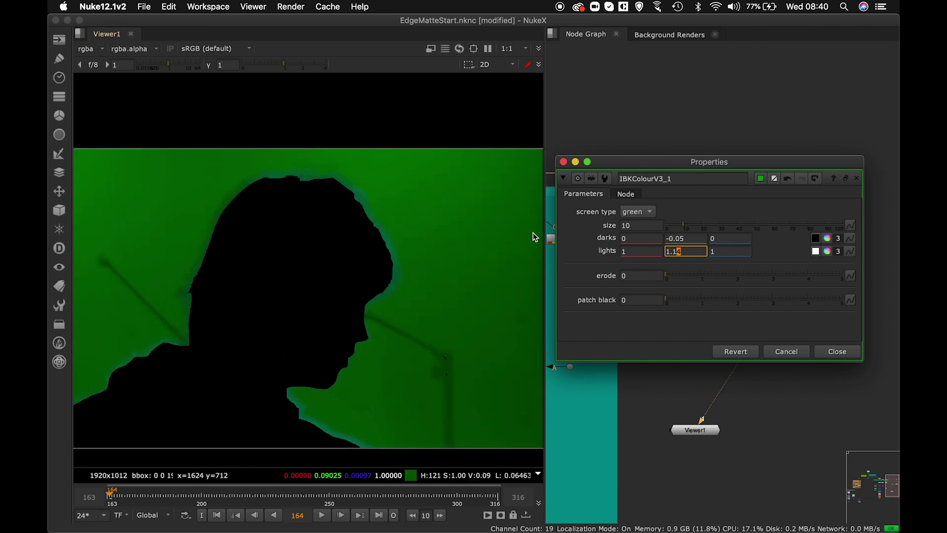
drag(684, 227, 678, 227)
scroll(302, 258, down, 3)
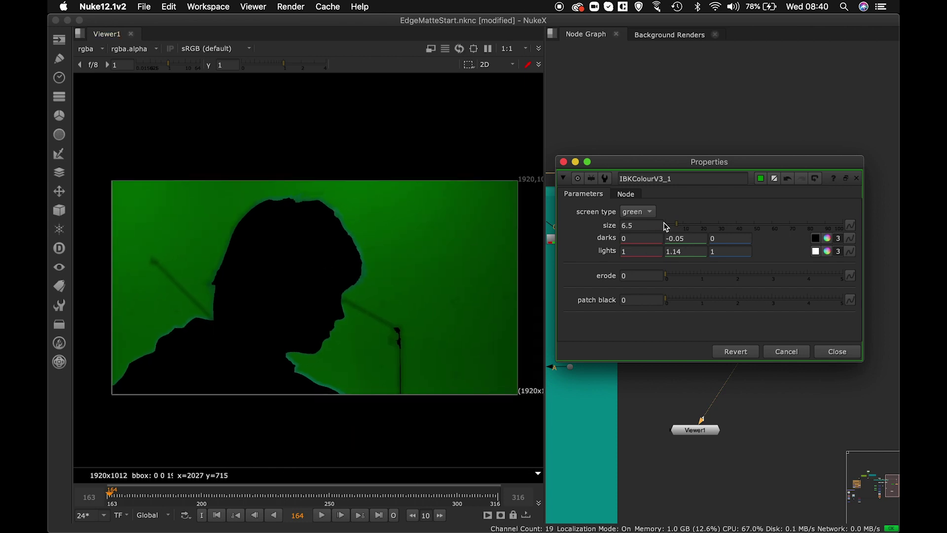
drag(676, 229, 679, 229)
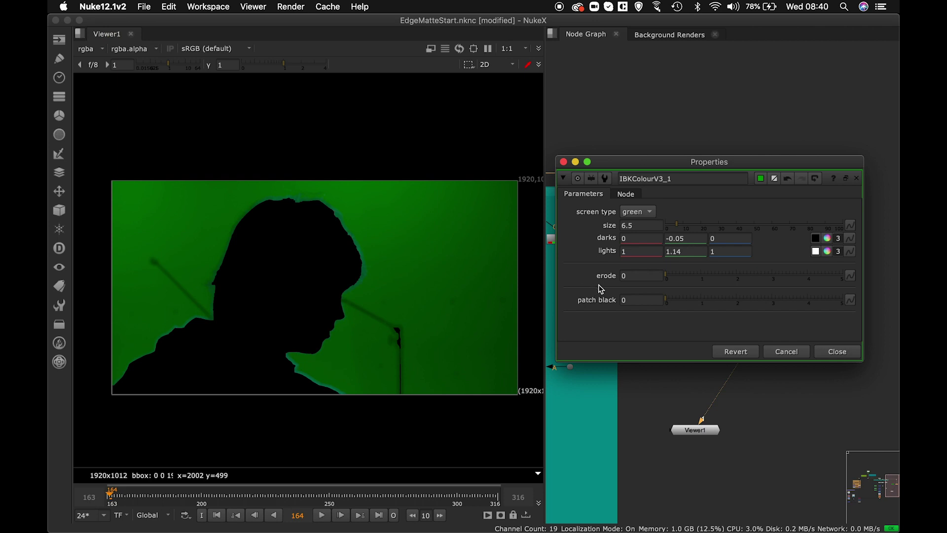
Raise the erode value to 2.08 and on to 5 to remove foreground colour around the silhouette
scroll(380, 291, up, 4)
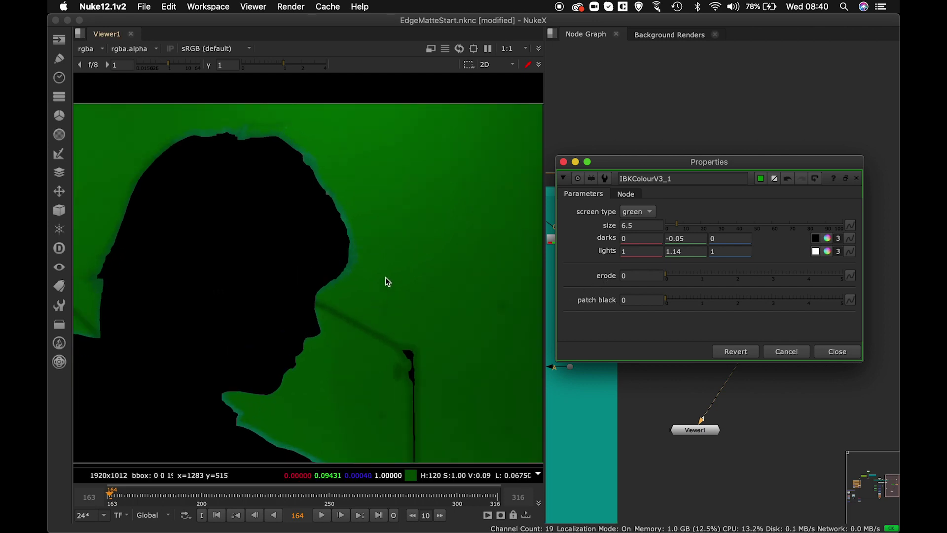
drag(669, 279, 739, 278)
scroll(516, 277, down, 3)
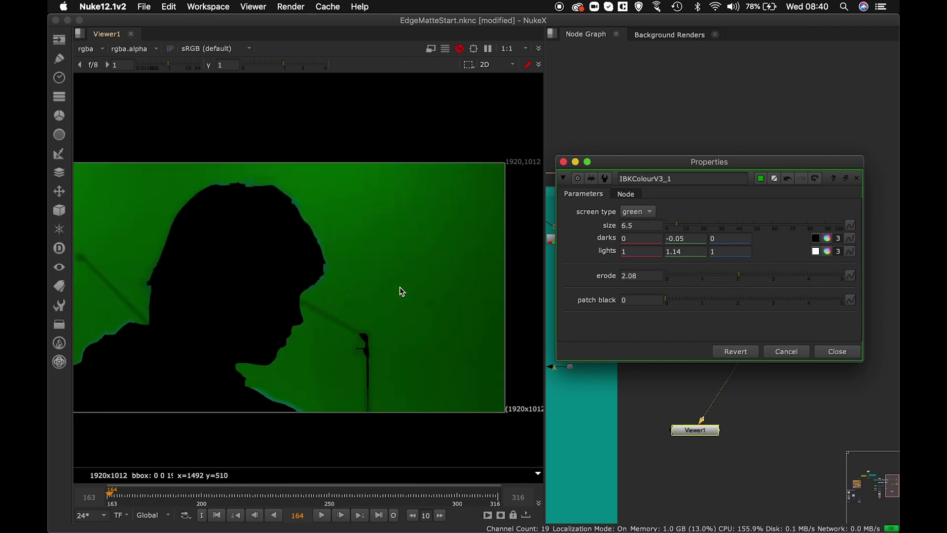
drag(757, 278, 842, 274)
scroll(363, 242, left, 3)
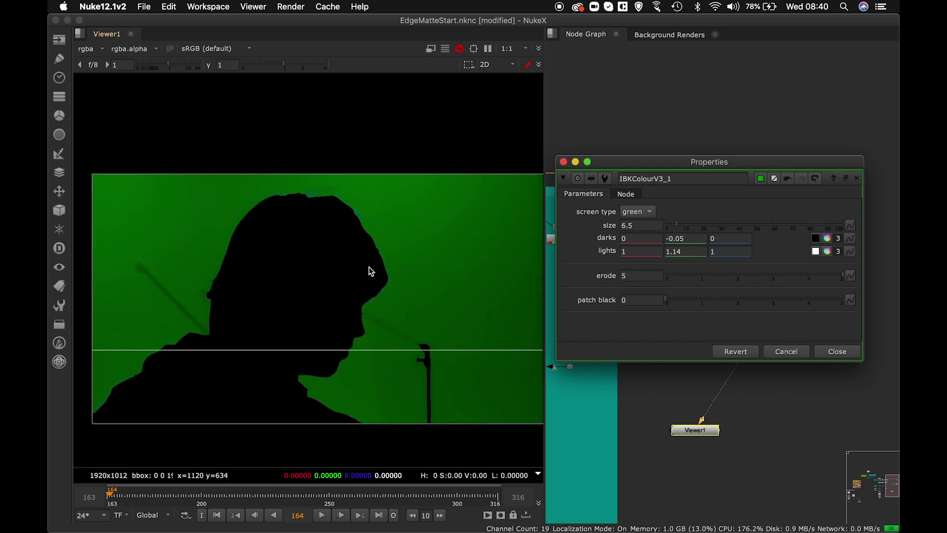
scroll(370, 271, right, 1)
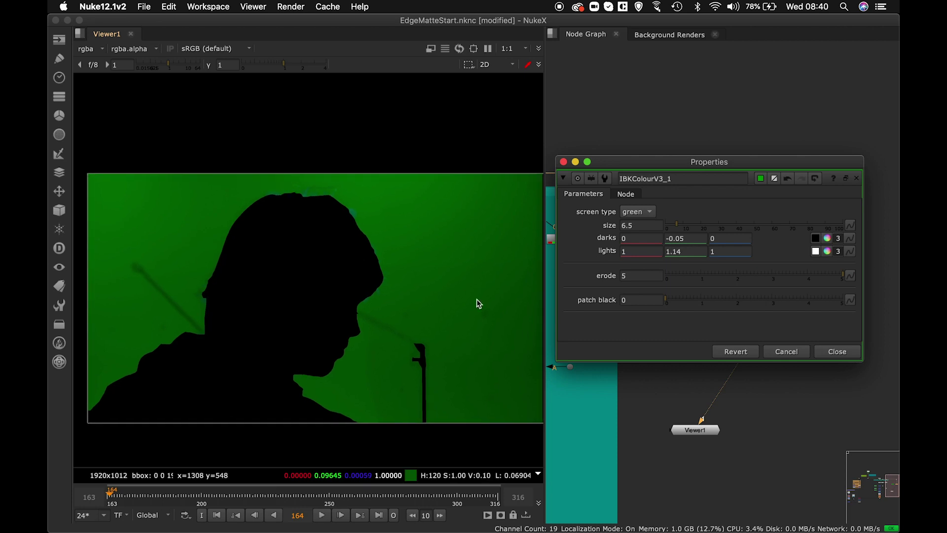
scroll(345, 275, down, 2)
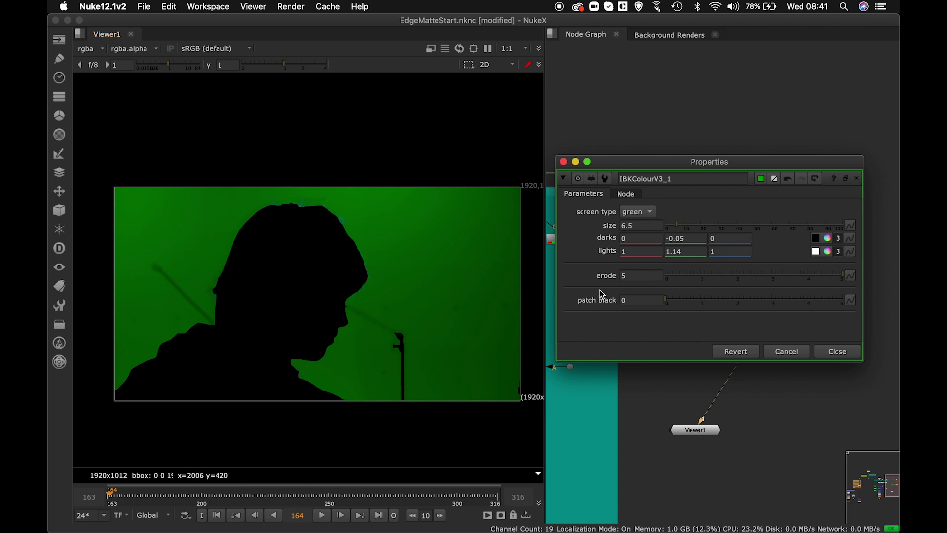
double_click(632, 277)
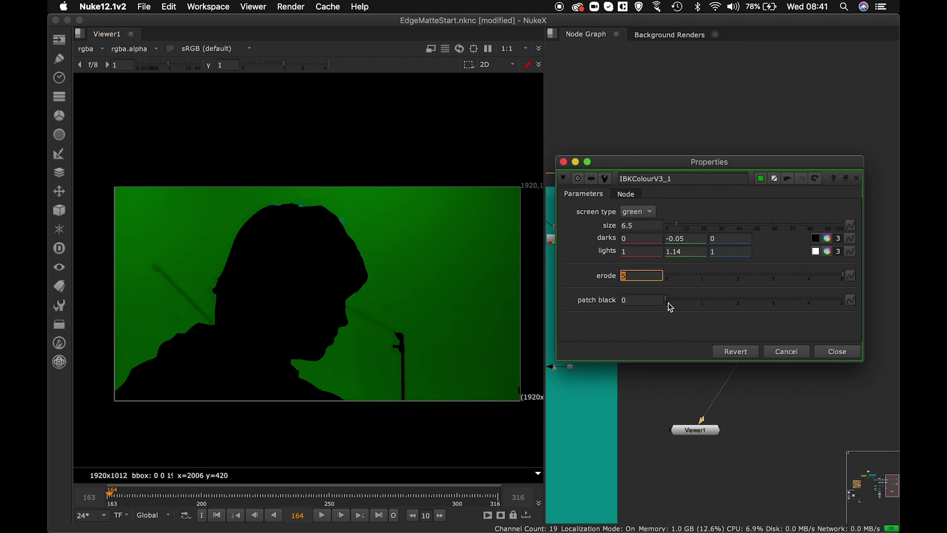
key(Return)
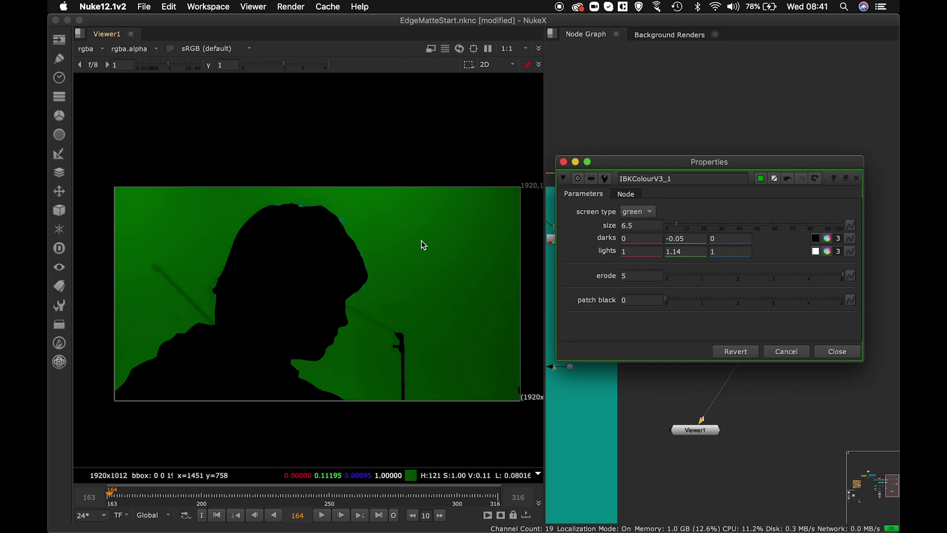
Examine the eroded silhouette up close around the hair, face, microphone stand and frame edge for leftover foreground colour
scroll(413, 245, up, 5)
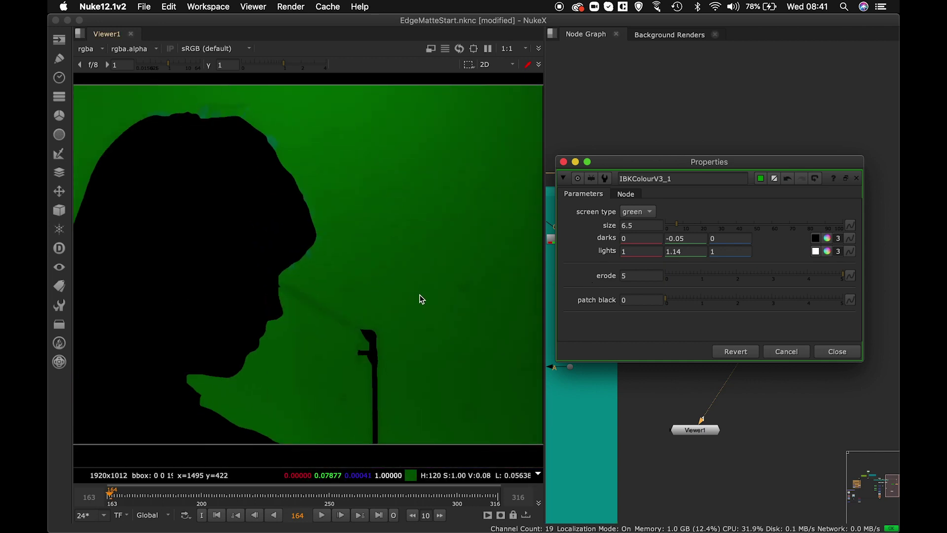
middle_drag(419, 294, 335, 307)
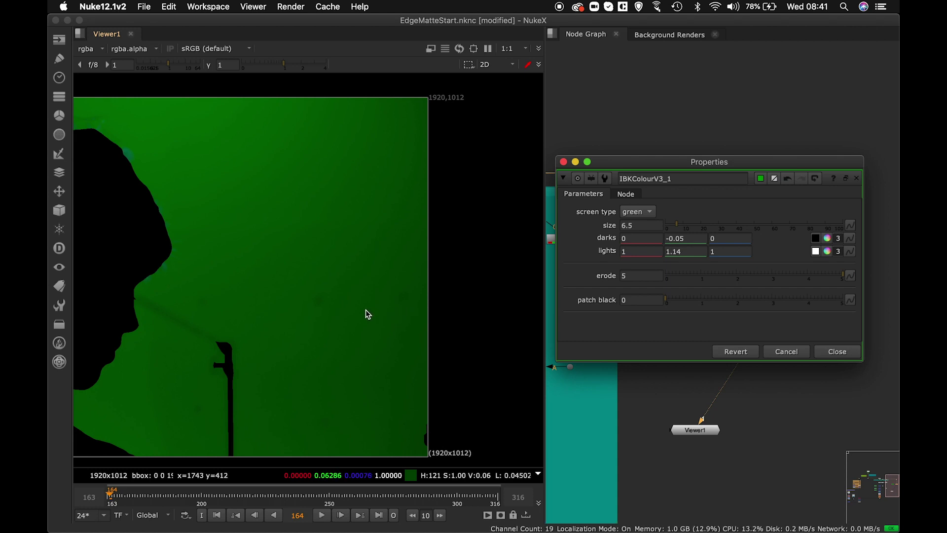
middle_drag(256, 264, 431, 279)
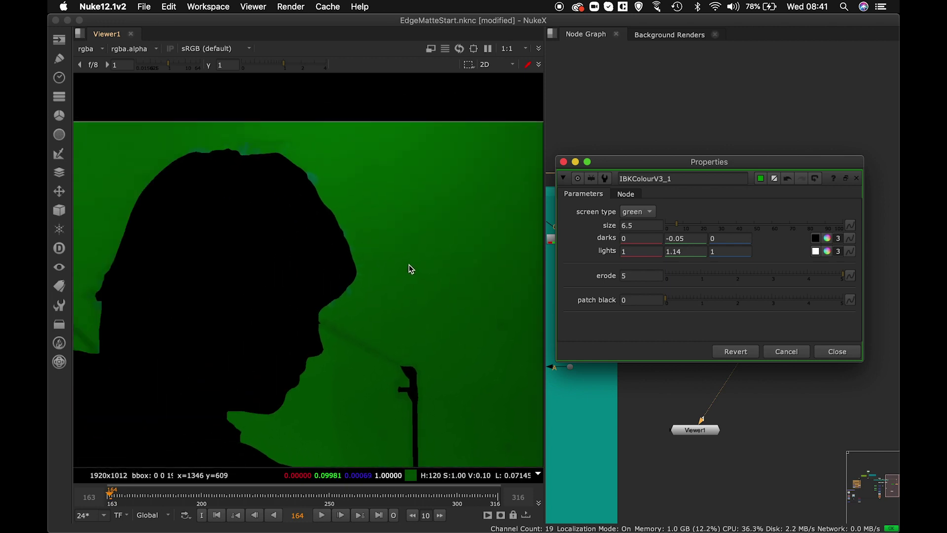
scroll(409, 271, up, 5)
scroll(409, 271, left, 5)
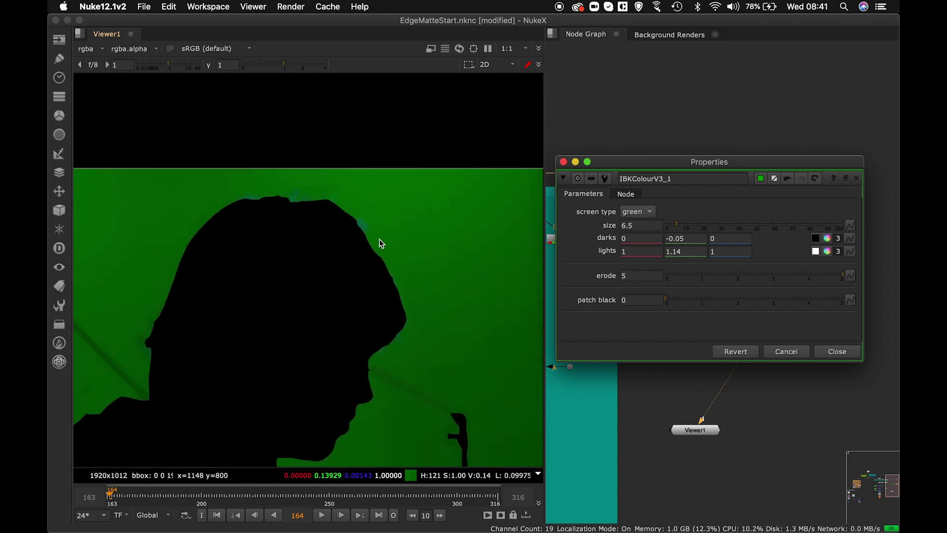
scroll(395, 271, down, 3)
scroll(395, 271, right, 2)
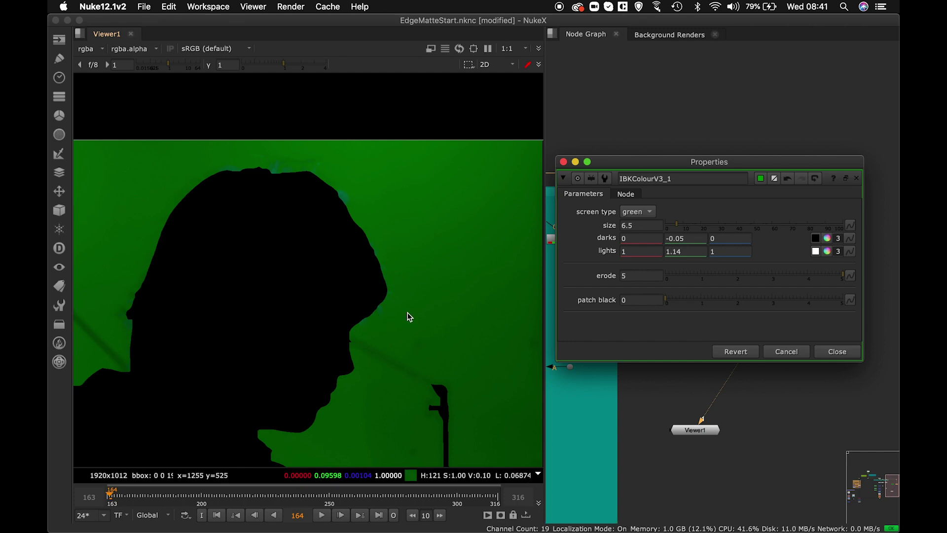
scroll(408, 313, down, 5)
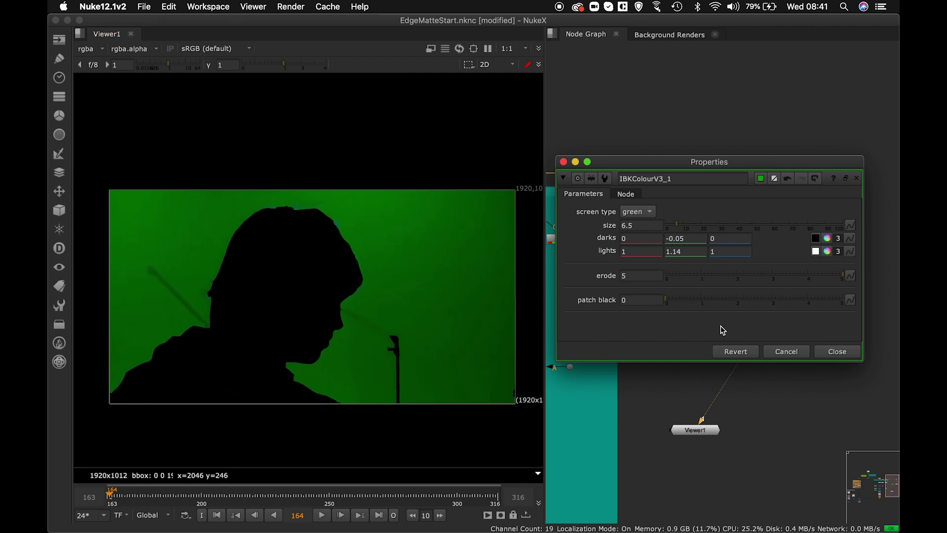
Try a patch black value of 1.9, reset it to 0, and close the IBKColour properties
drag(669, 303, 734, 302)
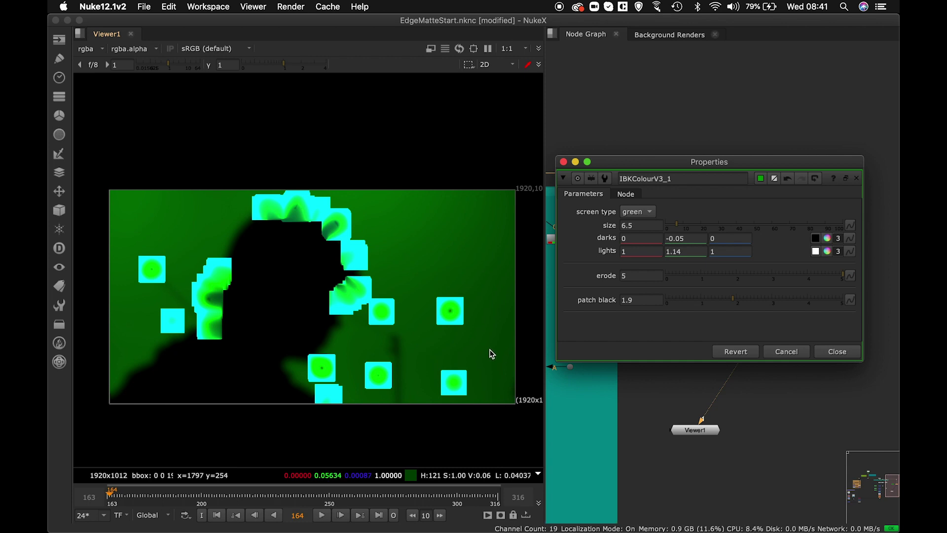
drag(717, 305, 660, 306)
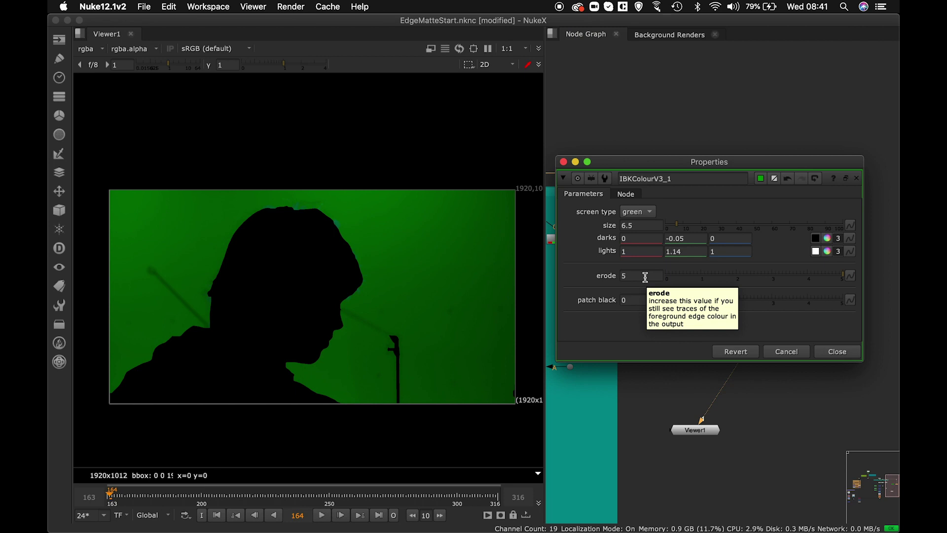
click(837, 351)
middle_drag(835, 355, 752, 327)
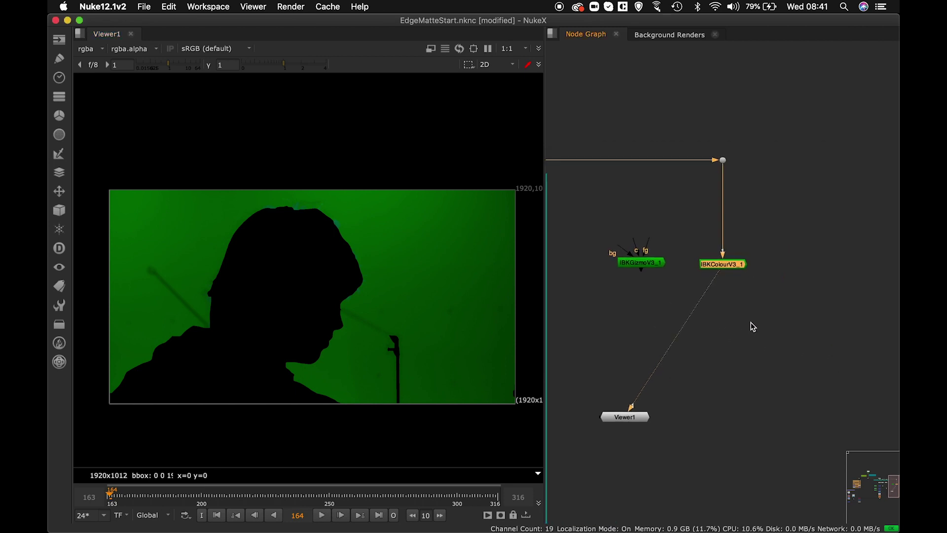
Add a Merge node directly below the IBKColour node, with its B input connected to IBKColour
drag(736, 266, 736, 254)
click(736, 281)
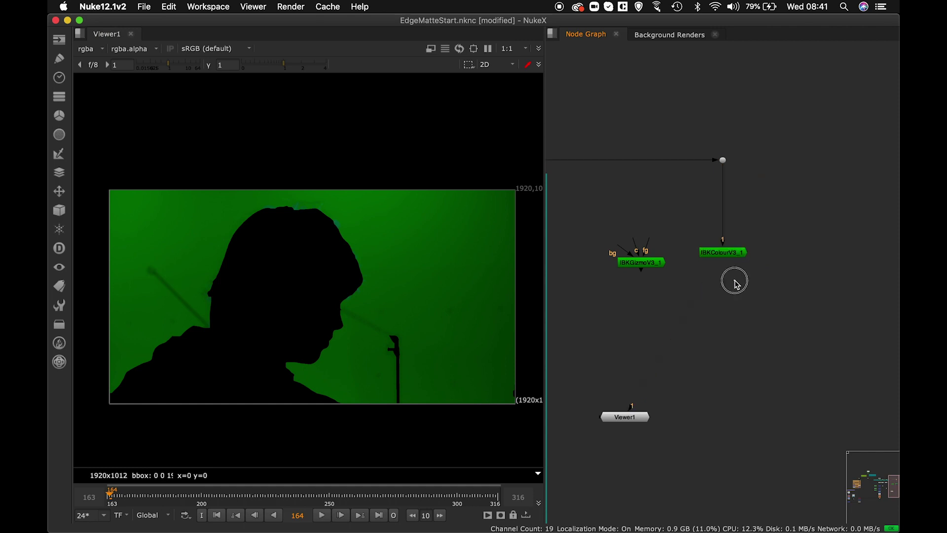
key(m)
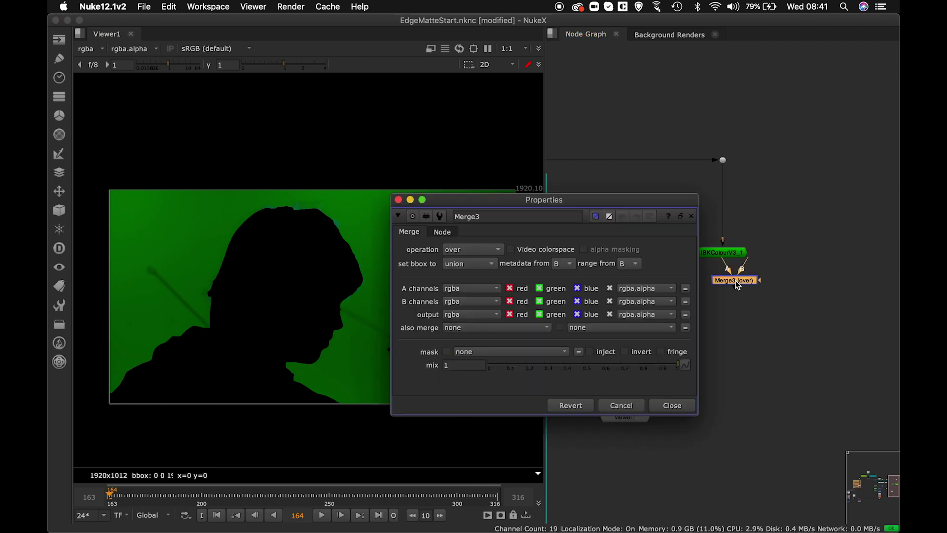
click(673, 405)
drag(734, 280, 727, 288)
click(733, 256)
click(726, 289)
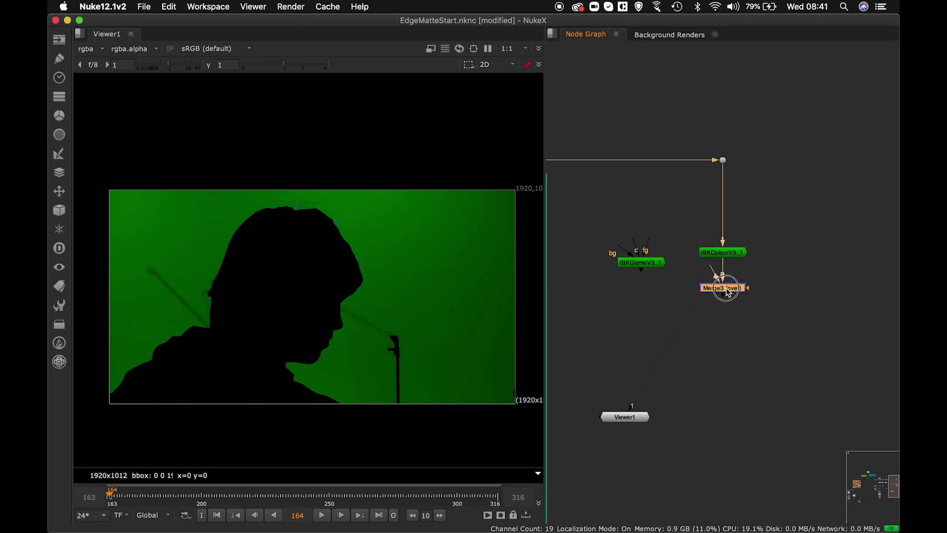
Create a Roto node beside the new Merge node and connect it to the Merge's A input
scroll(783, 292, down, 2)
click(783, 288)
key(Tab)
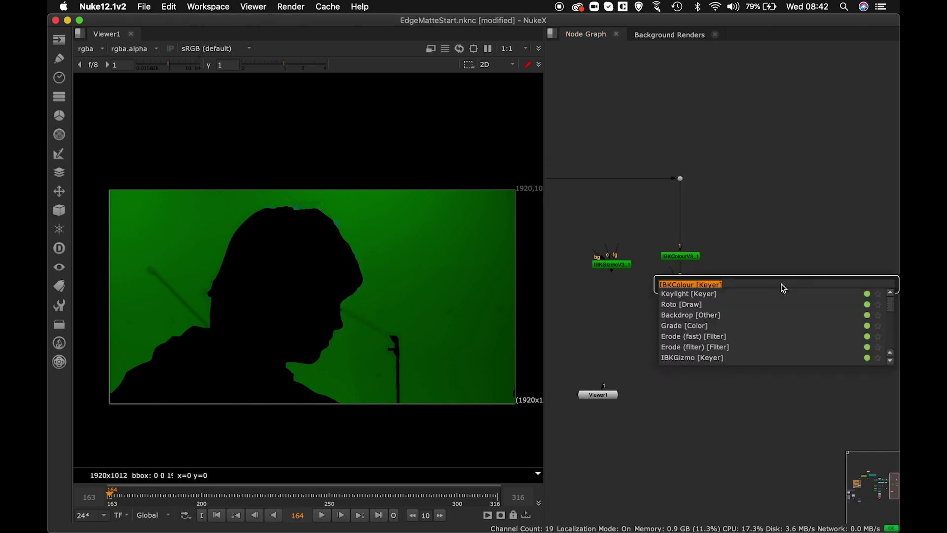
key(Escape)
key(o)
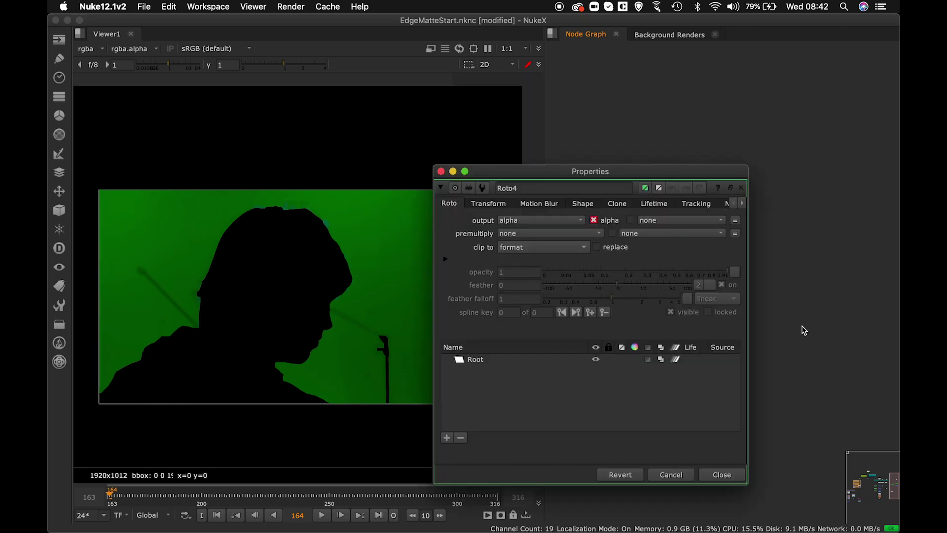
drag(728, 190, 566, 155)
drag(717, 285, 786, 283)
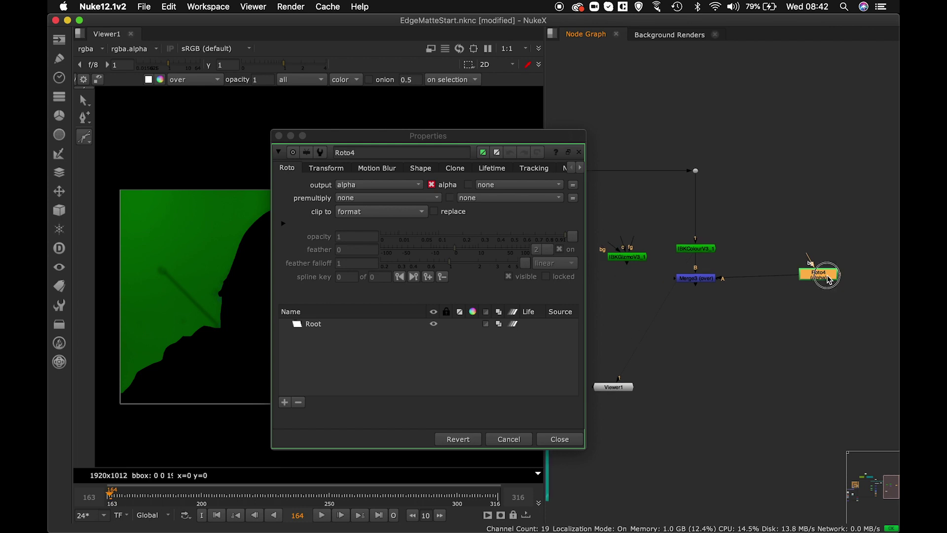
View the Merge node, set its operation to stencil, and close its properties
click(697, 278)
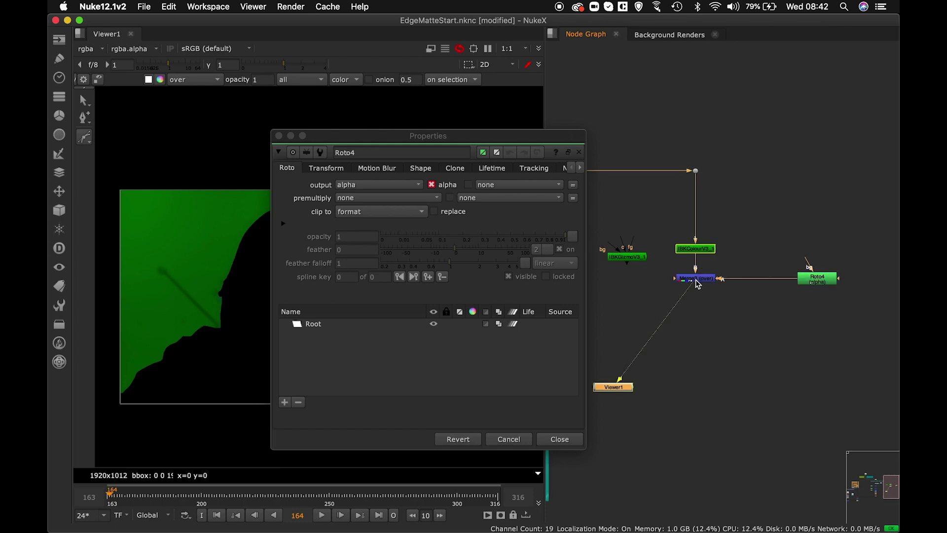
double_click(697, 279)
click(473, 247)
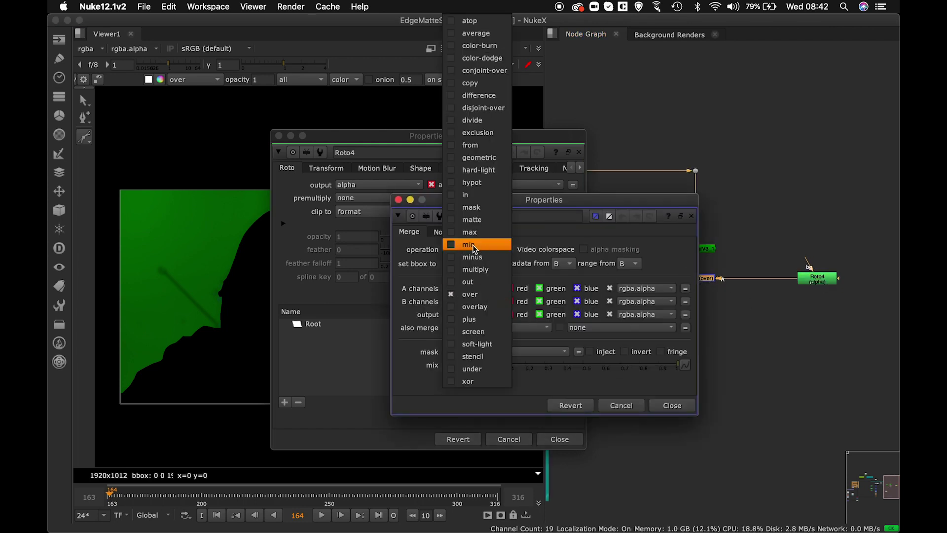
click(496, 357)
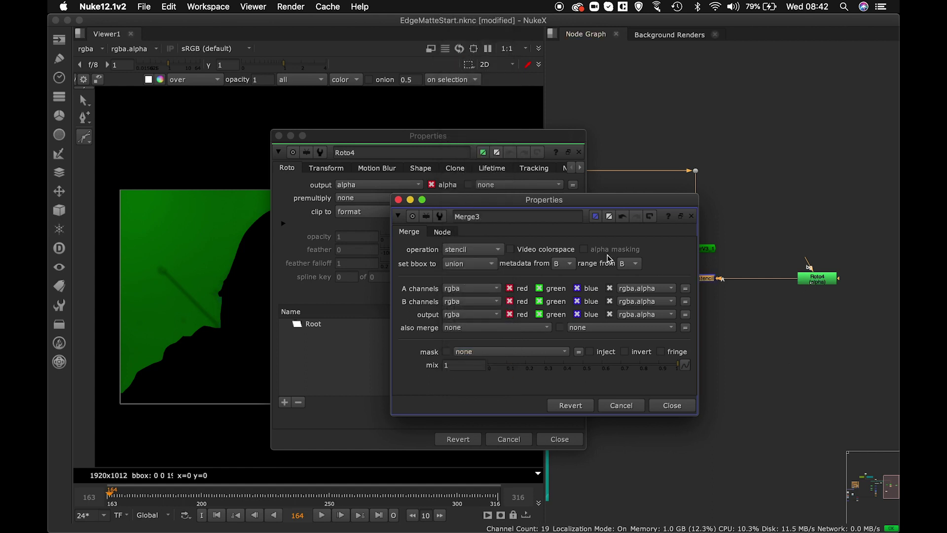
drag(409, 135, 613, 157)
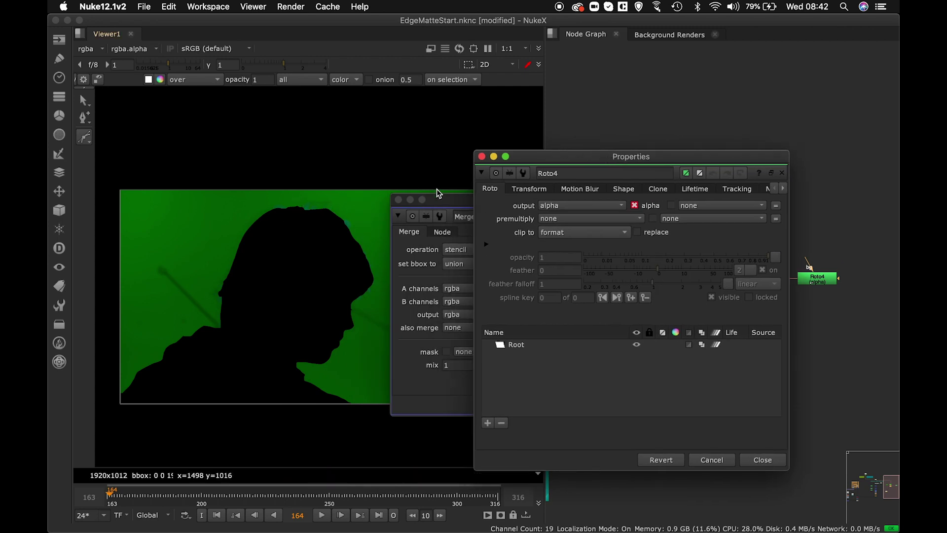
click(413, 204)
click(399, 203)
Draw a closed cusped Bezier roto shape over the discoloured patches along the top and upper front of the head
drag(571, 158, 691, 147)
click(85, 137)
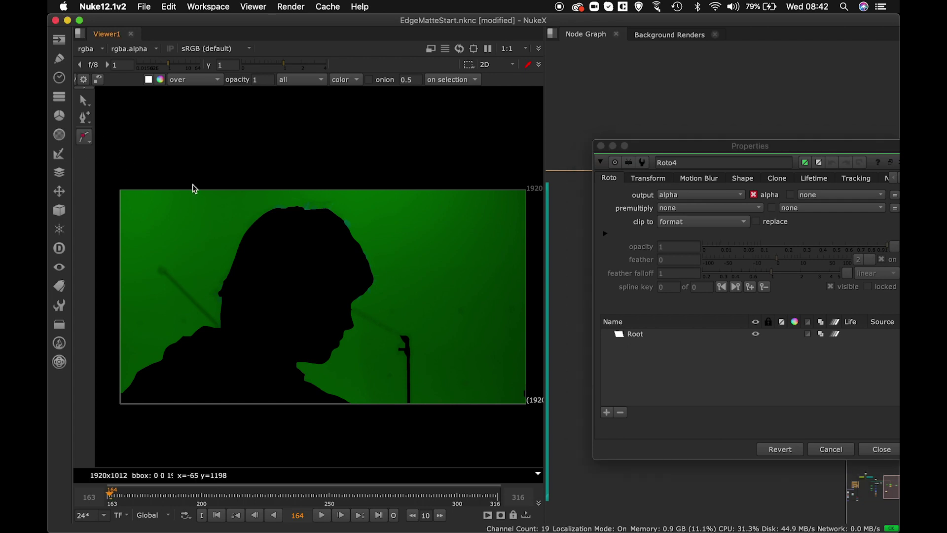
scroll(329, 220, up, 3)
scroll(328, 218, up, 1)
middle_drag(348, 238, 346, 250)
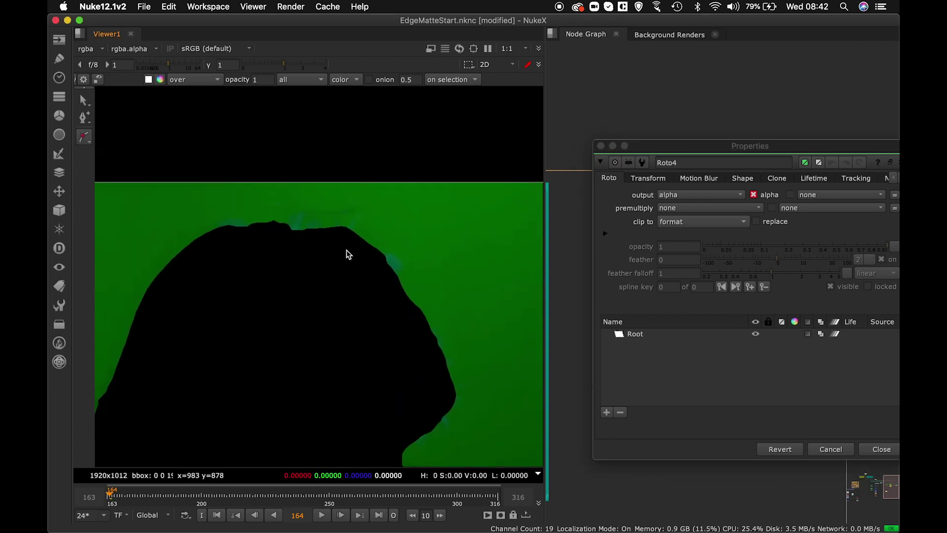
click(201, 202)
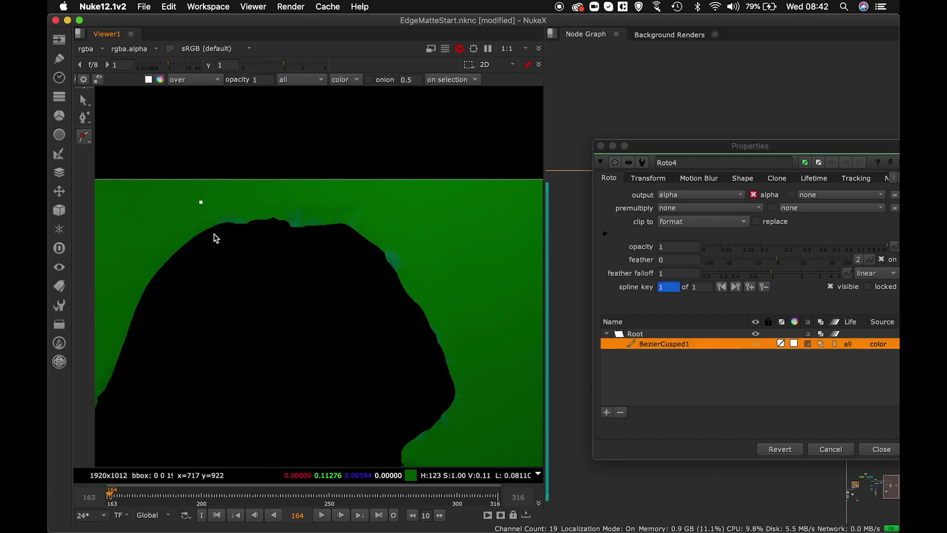
click(223, 241)
click(325, 242)
click(370, 275)
click(395, 322)
click(425, 270)
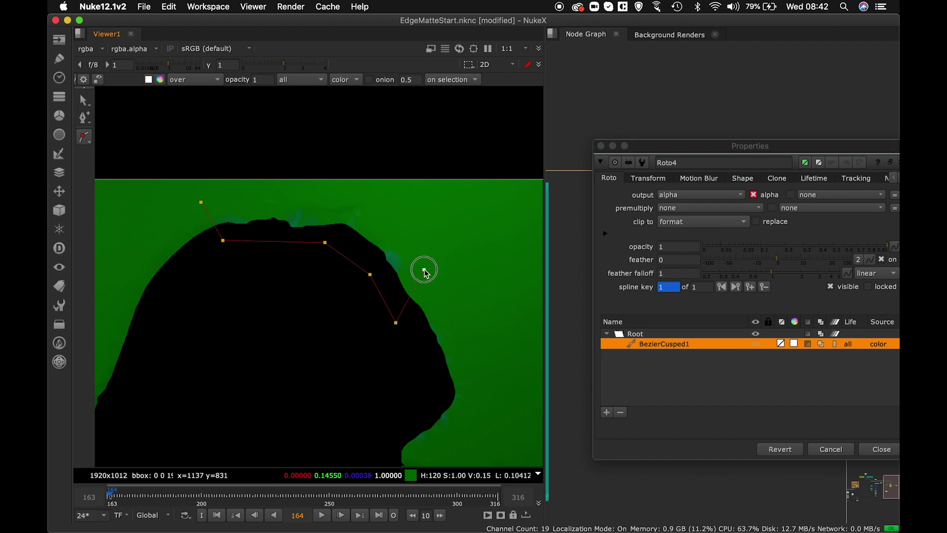
click(366, 195)
click(322, 195)
click(253, 191)
click(218, 196)
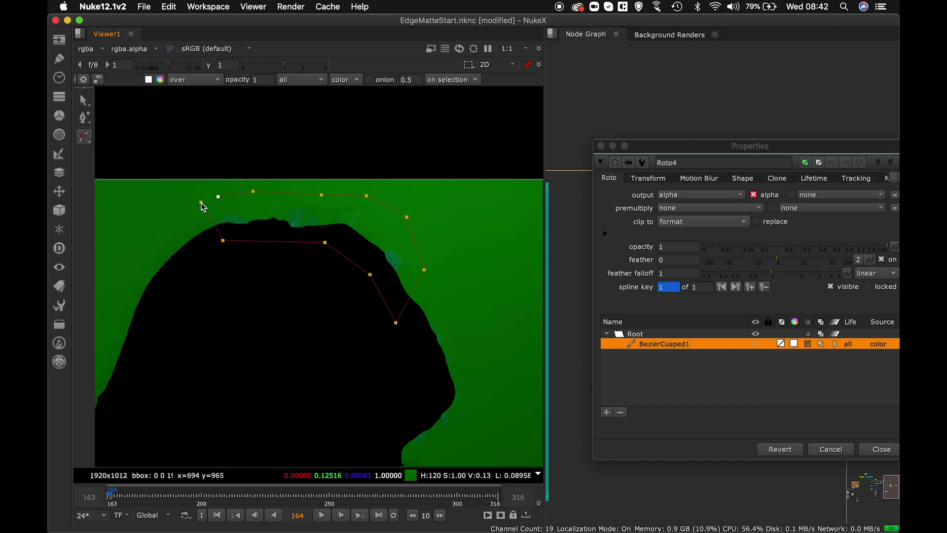
click(201, 202)
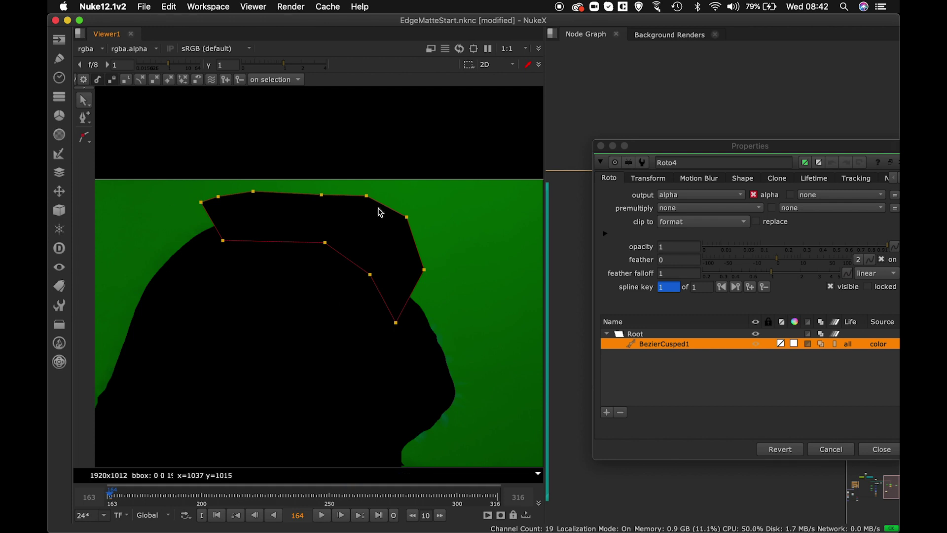
Draw a second closed cusped Bezier shape over the discoloured edge at the front of the head, and close the Roto properties
scroll(391, 329, up, 5)
scroll(389, 301, down, 1)
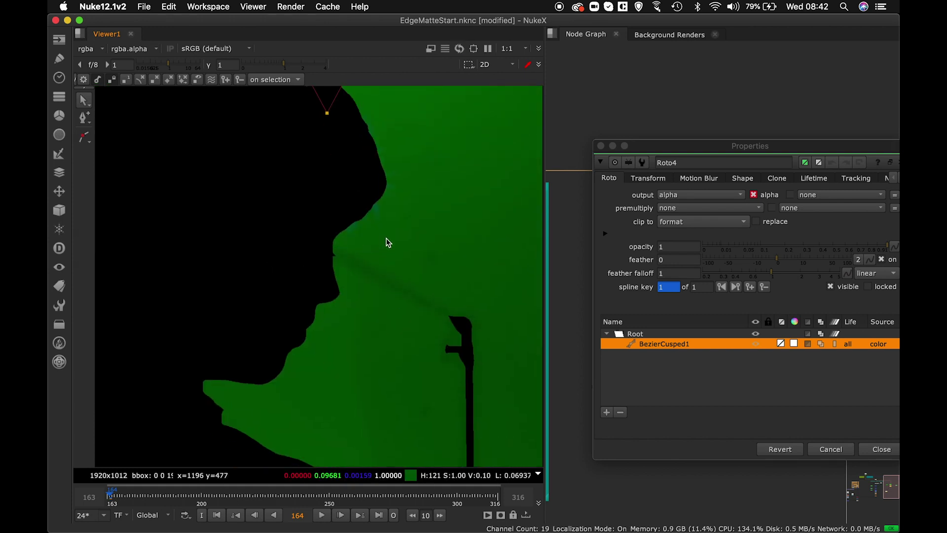
click(344, 240)
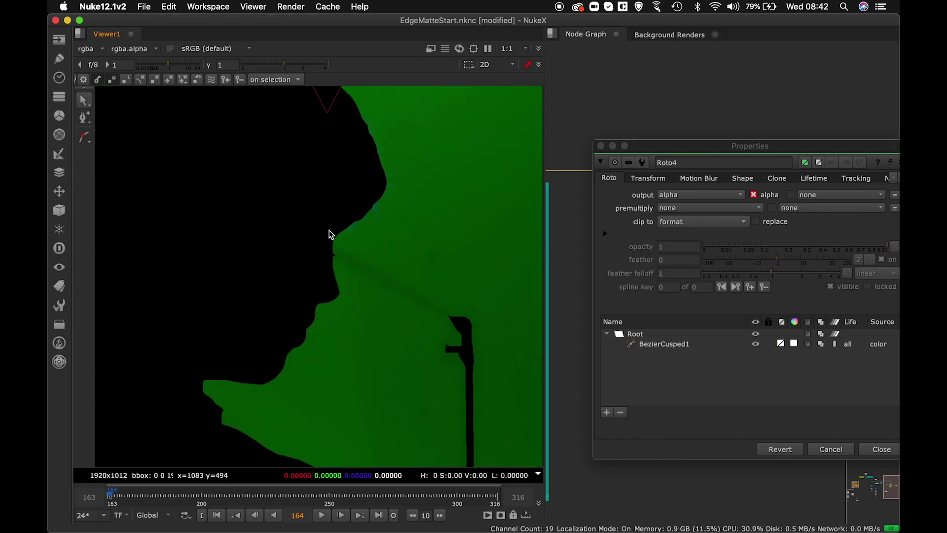
key(v)
click(324, 228)
click(345, 240)
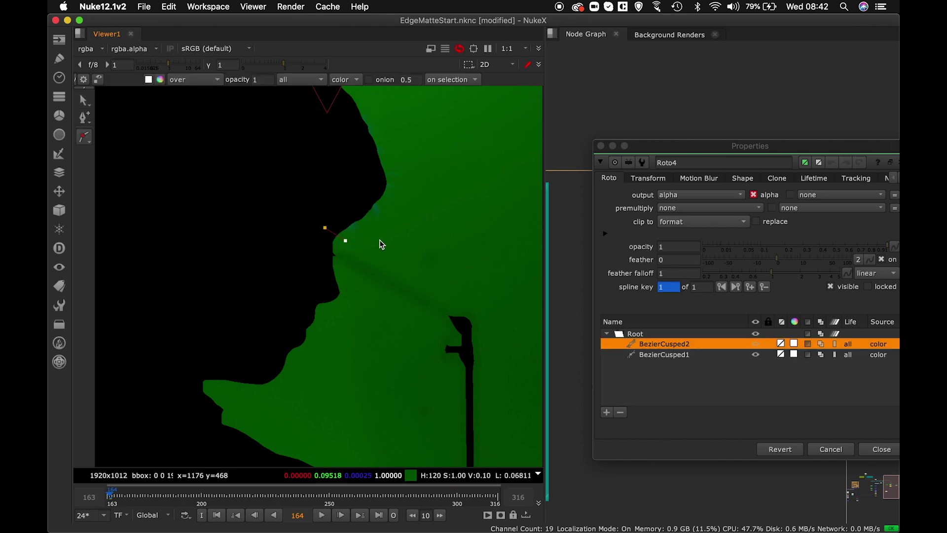
click(393, 240)
click(393, 120)
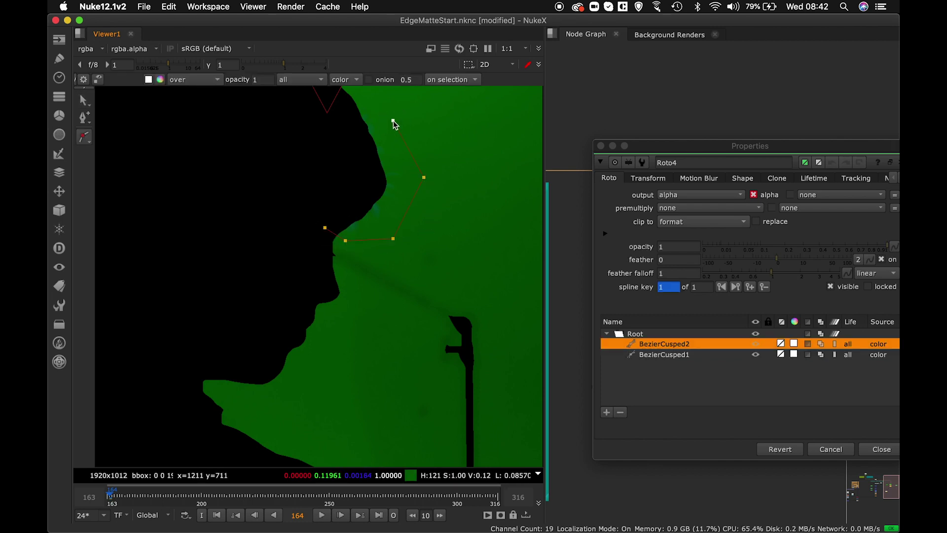
middle_drag(393, 120, 408, 175)
click(387, 146)
click(352, 160)
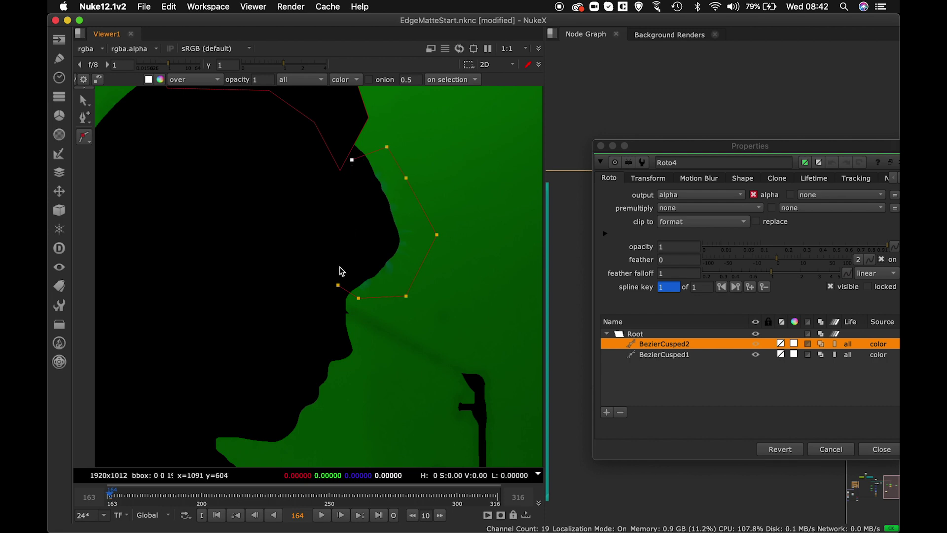
click(338, 285)
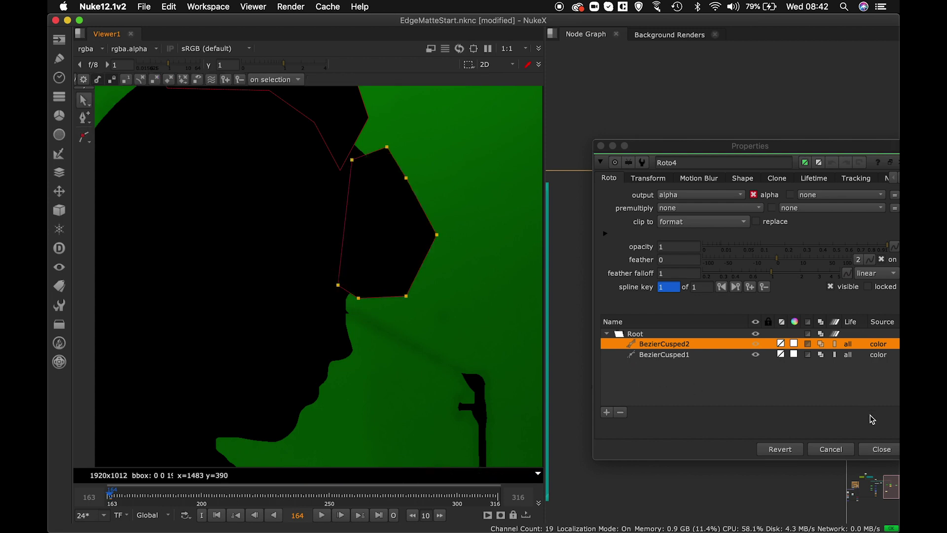
click(881, 449)
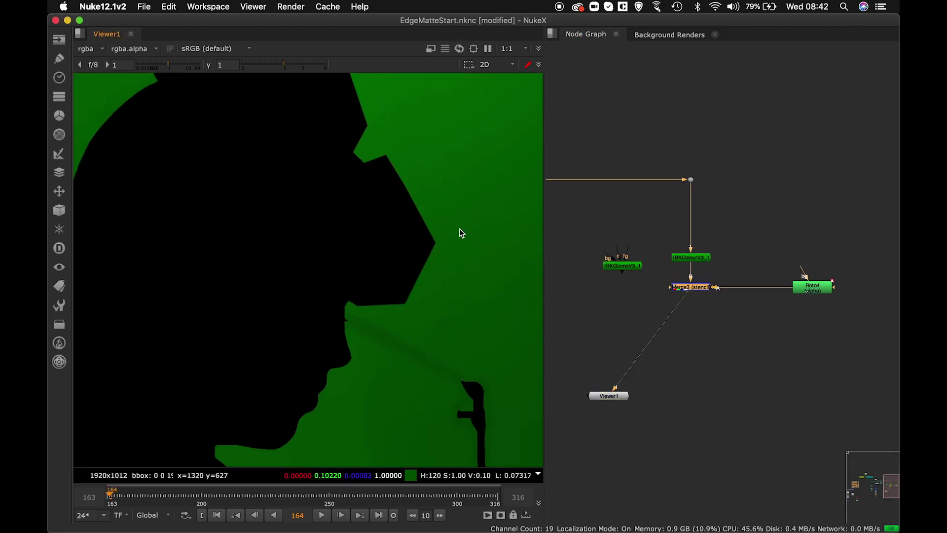
Inspect the soft pixels along the roto edge up close and insert a Grade node between the Roto and the stencil Merge
scroll(409, 198, up, 3)
scroll(411, 200, up, 5)
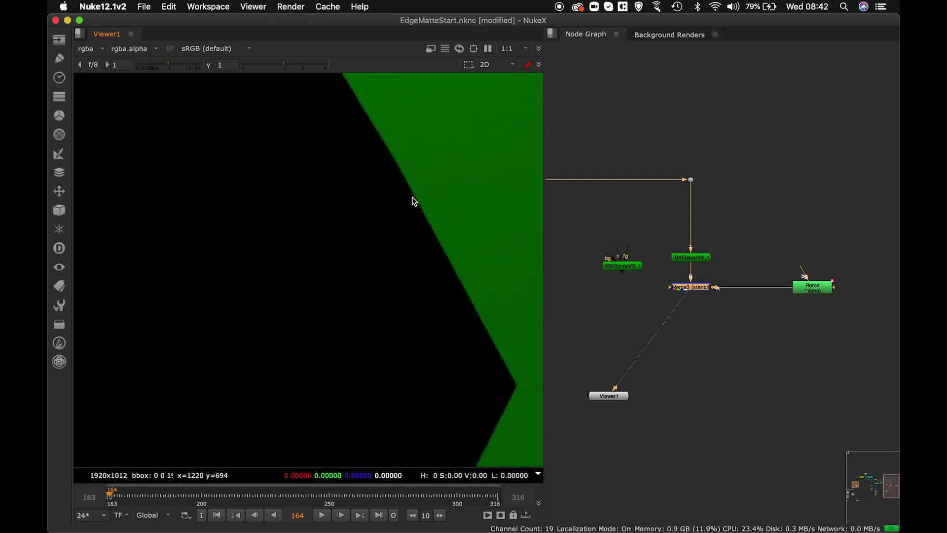
middle_drag(410, 212, 355, 260)
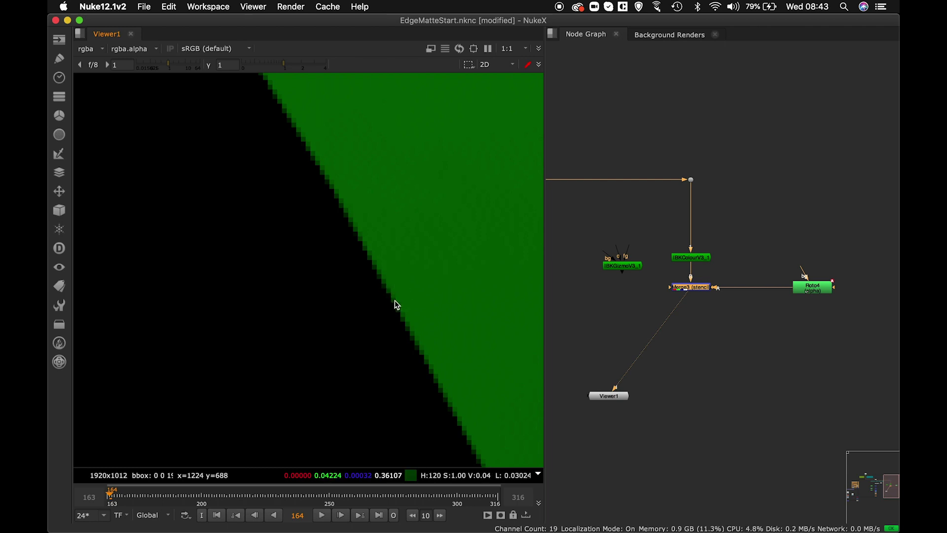
drag(814, 295, 822, 295)
click(772, 270)
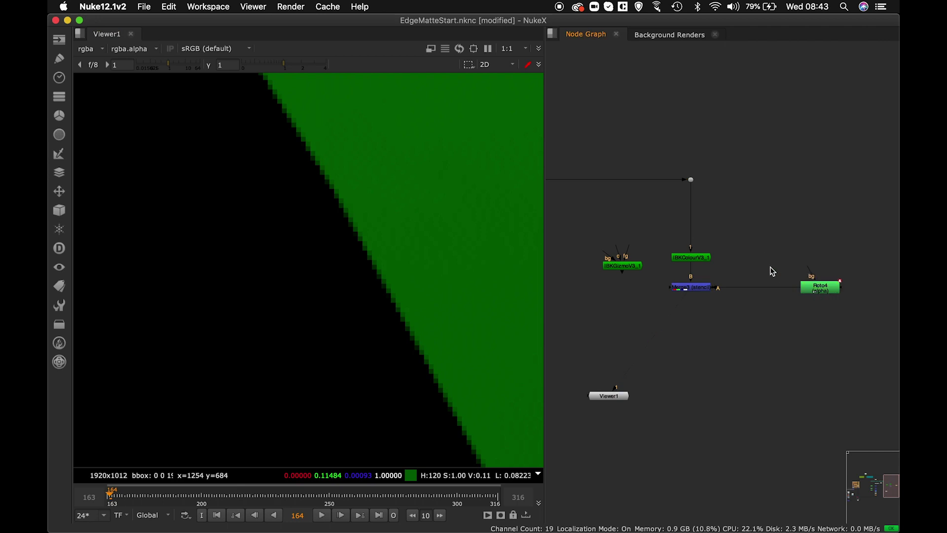
key(g)
drag(765, 287, 761, 289)
click(712, 420)
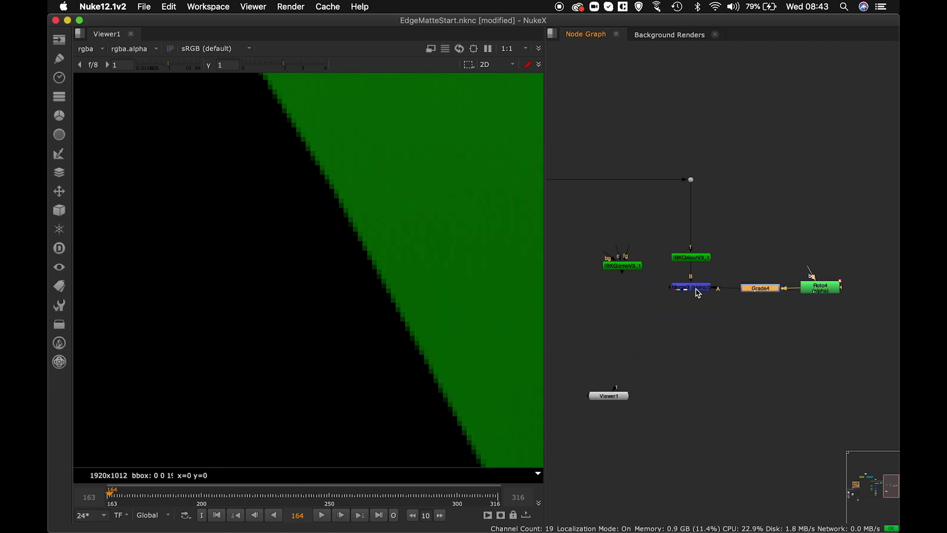
Set the new Grade node's channels to alpha
double_click(755, 290)
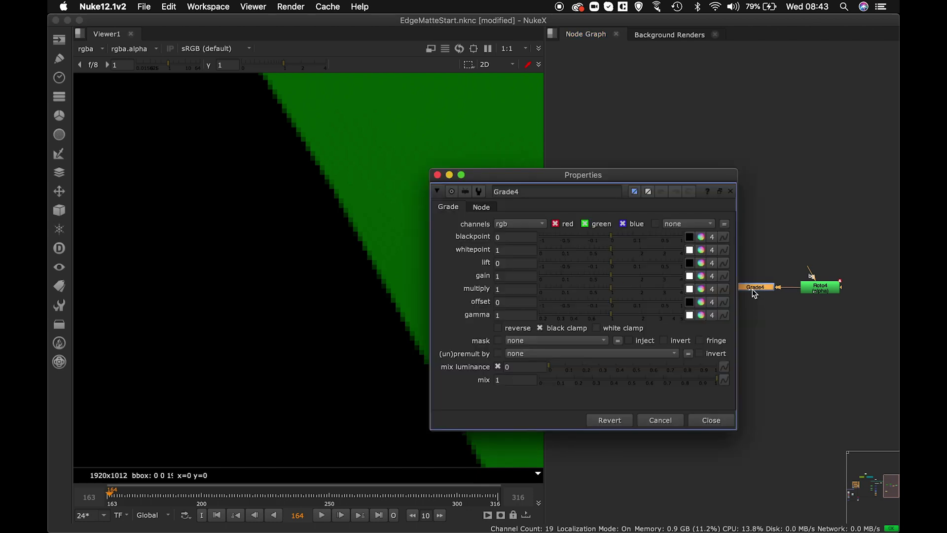
click(532, 225)
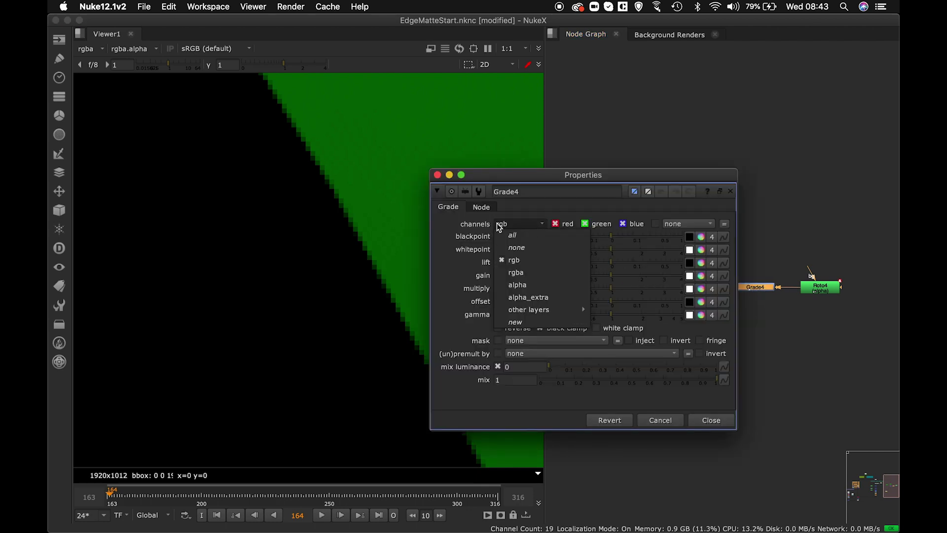
click(538, 285)
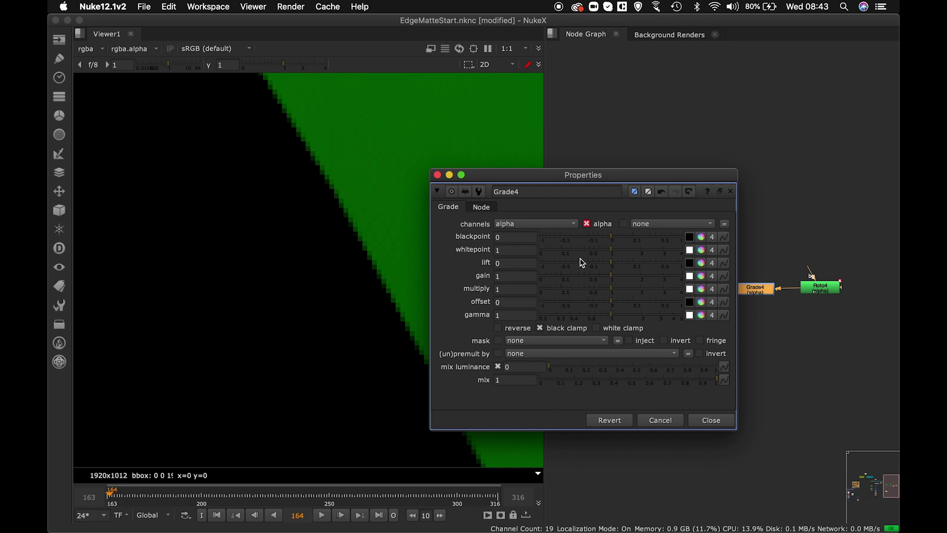
Set the Grade's whitepoint to 0, compare the edge pixels at 0.98, restore 0, and close the properties
drag(611, 254, 535, 253)
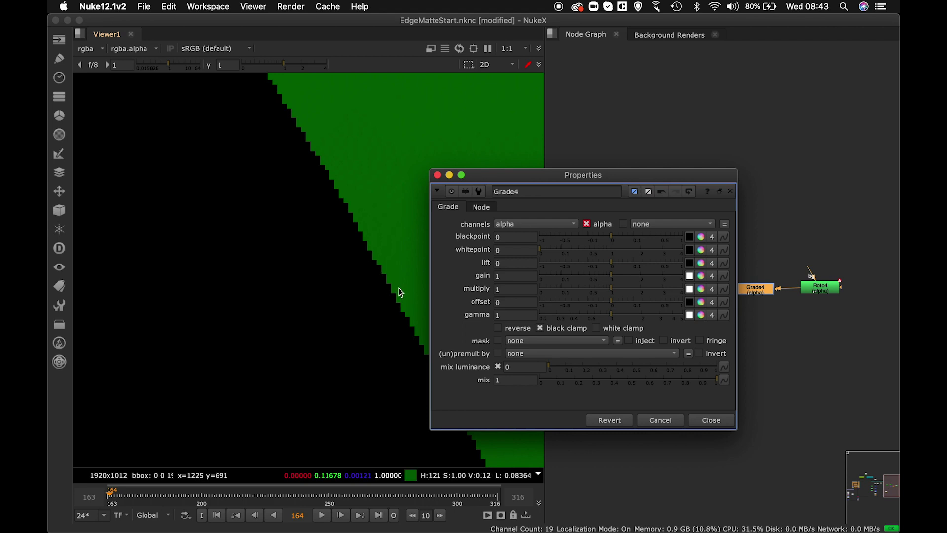
click(611, 253)
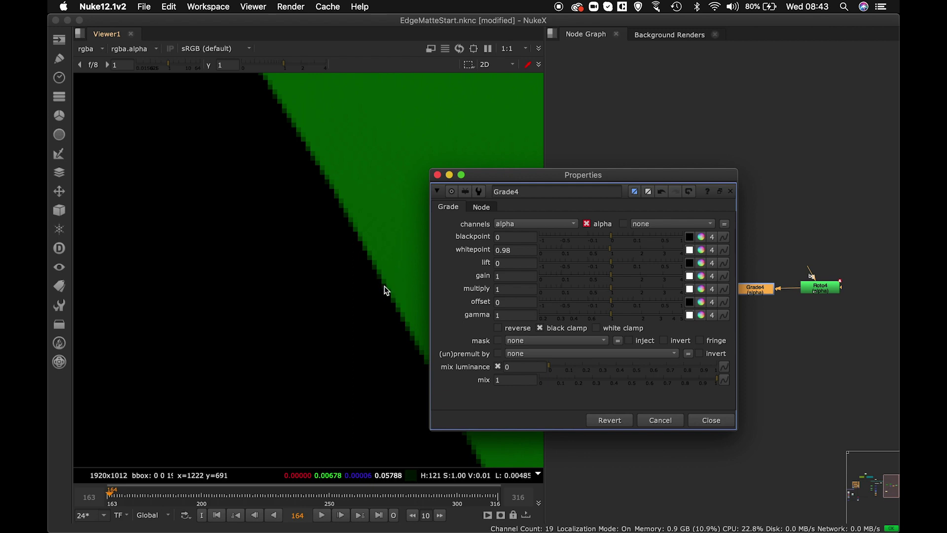
scroll(386, 282, up, 2)
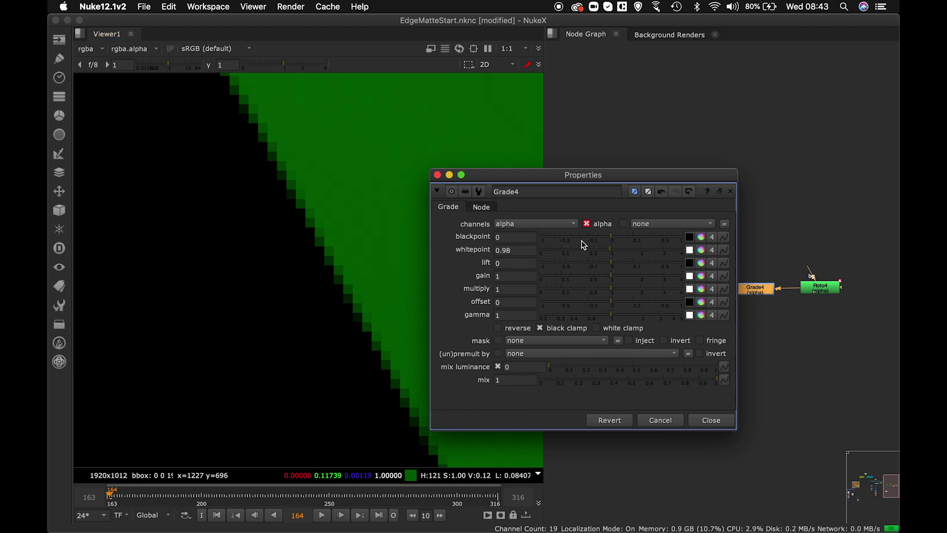
drag(612, 250, 532, 253)
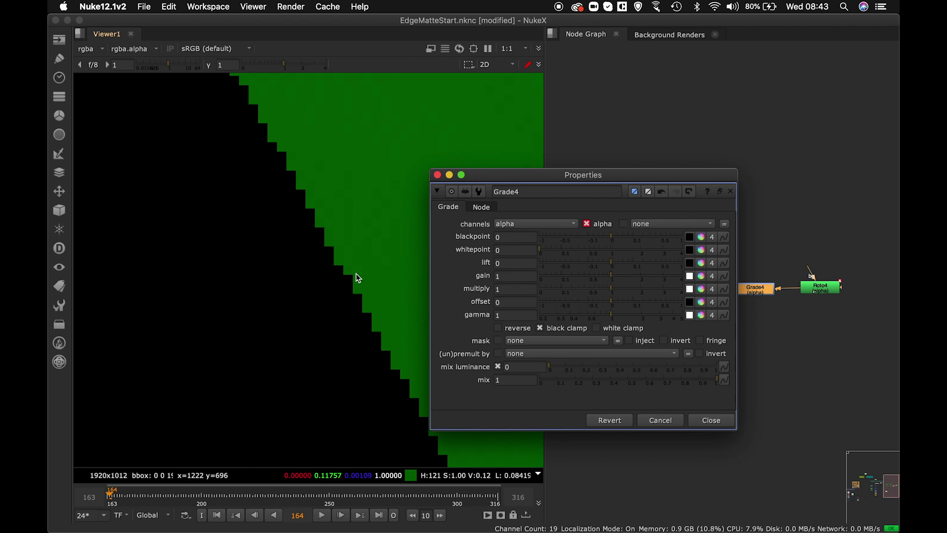
click(726, 419)
scroll(389, 279, down, 6)
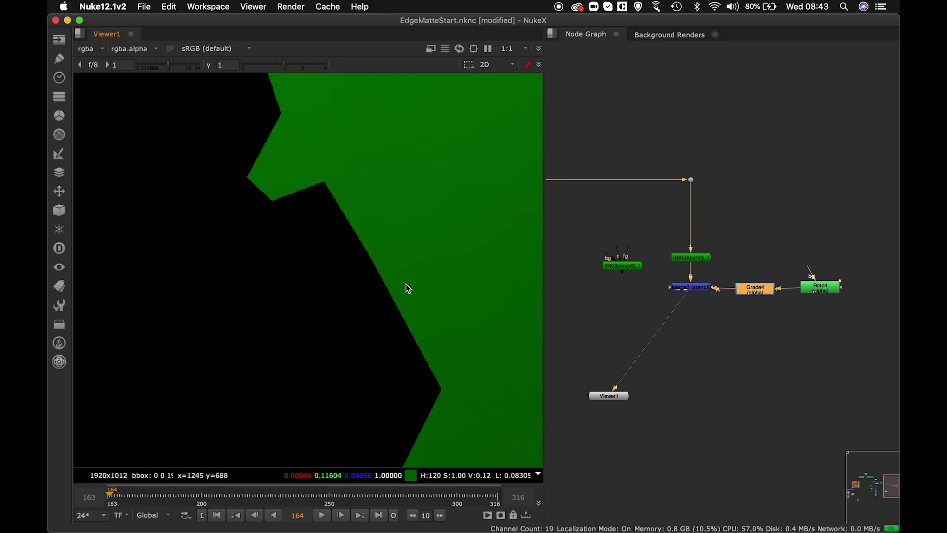
Add a second IBKColour node to the node graph near the stencil Merge
middle_drag(656, 316, 672, 290)
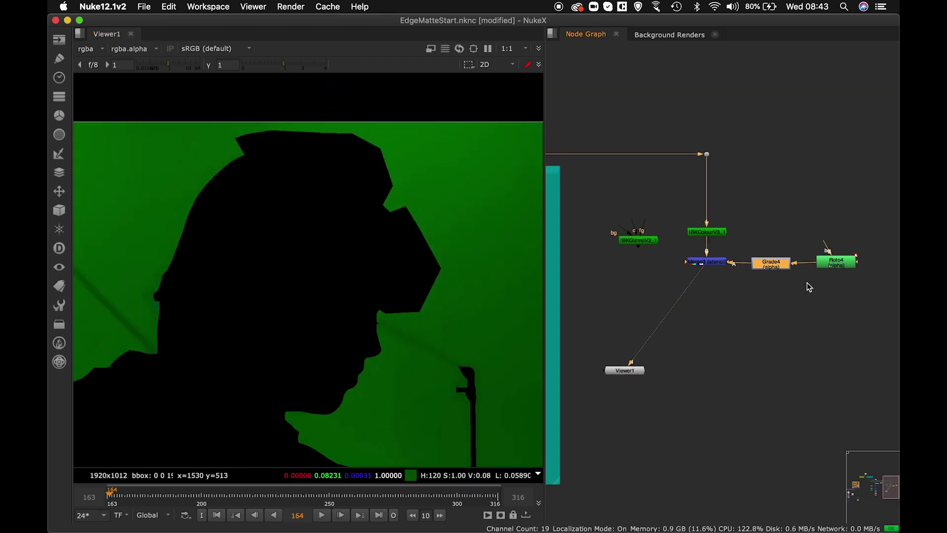
click(780, 269)
drag(836, 271, 843, 267)
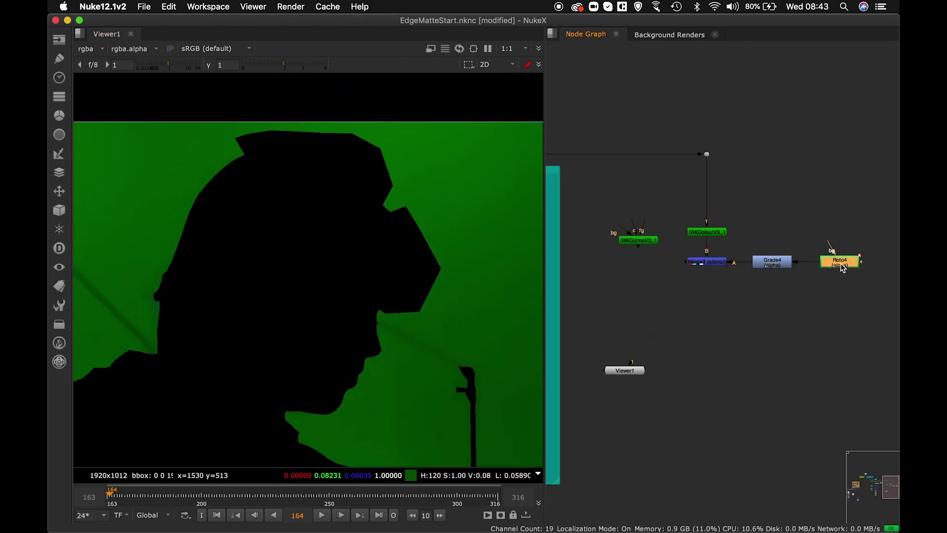
click(735, 303)
key(Tab)
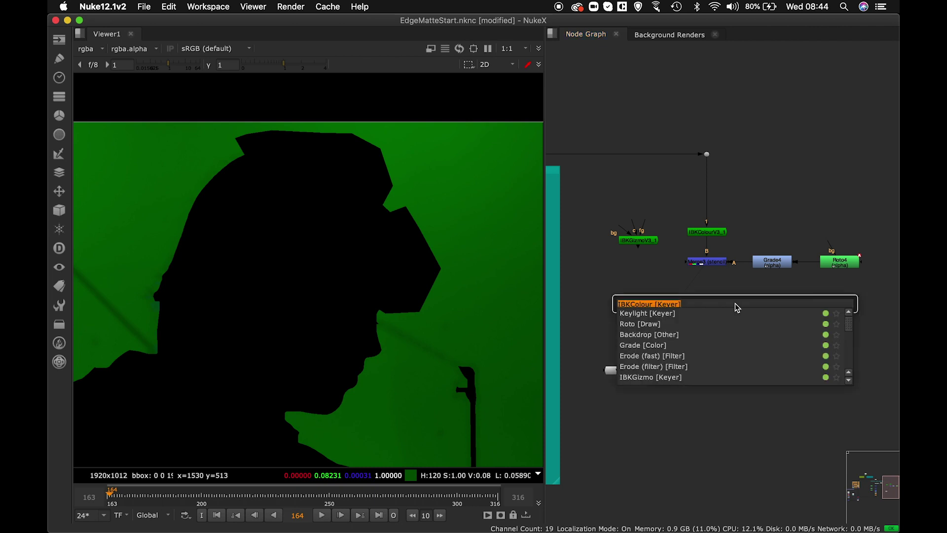
text(ibk)
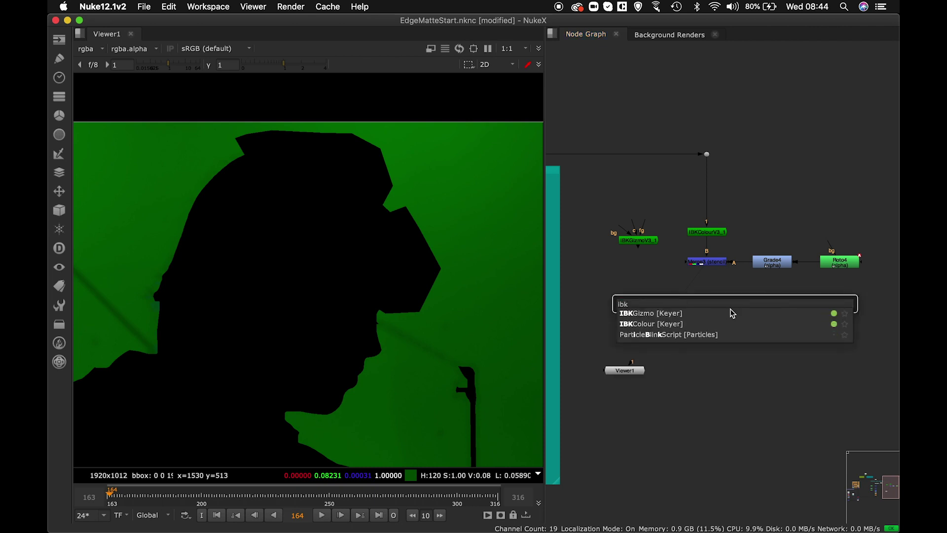
click(714, 325)
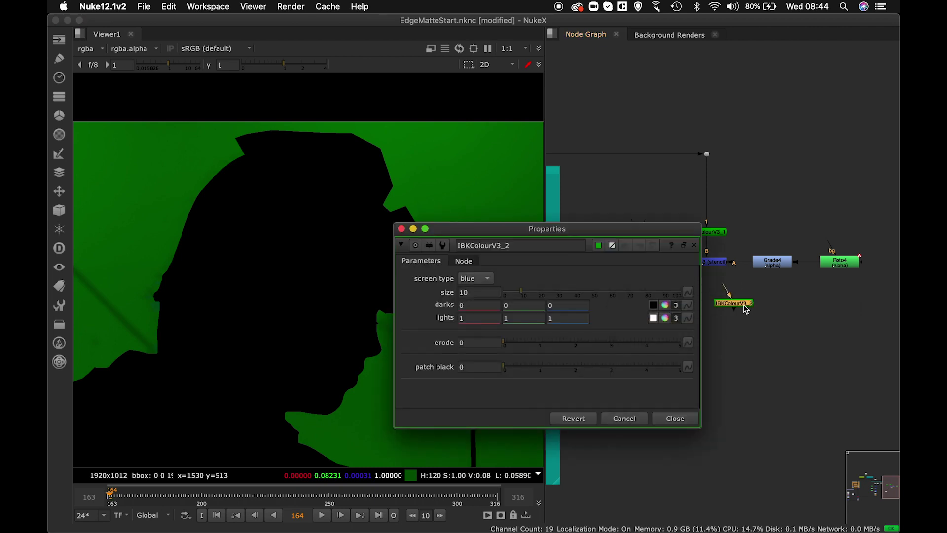
Connect the new IBKColour directly beneath the stencil Merge and view its output
drag(746, 310, 738, 309)
drag(664, 234, 619, 230)
mouse_move(721, 302)
mouse_down()
mouse_move(717, 283)
mouse_move(721, 301)
mouse_move(712, 306)
mouse_up()
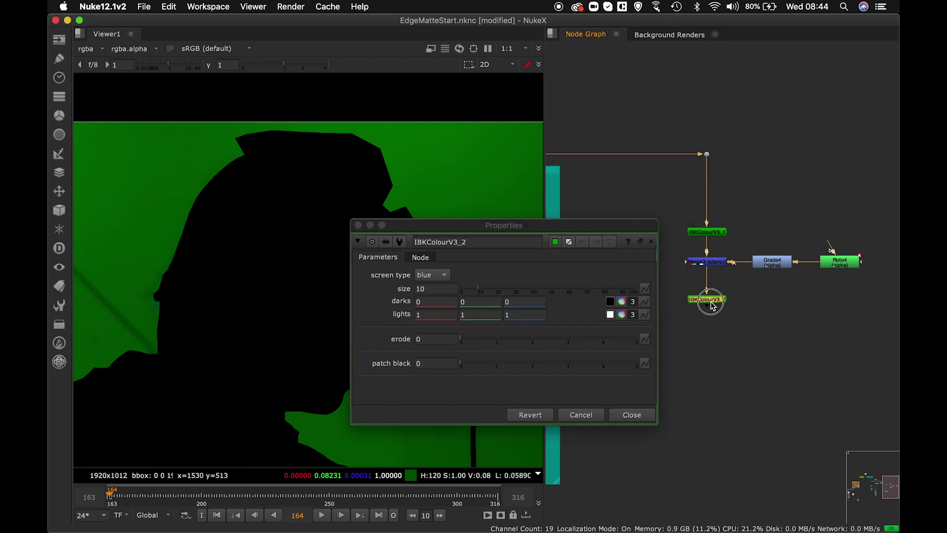
key(1)
Set the second IBKColour's screen type to green
drag(528, 227, 774, 242)
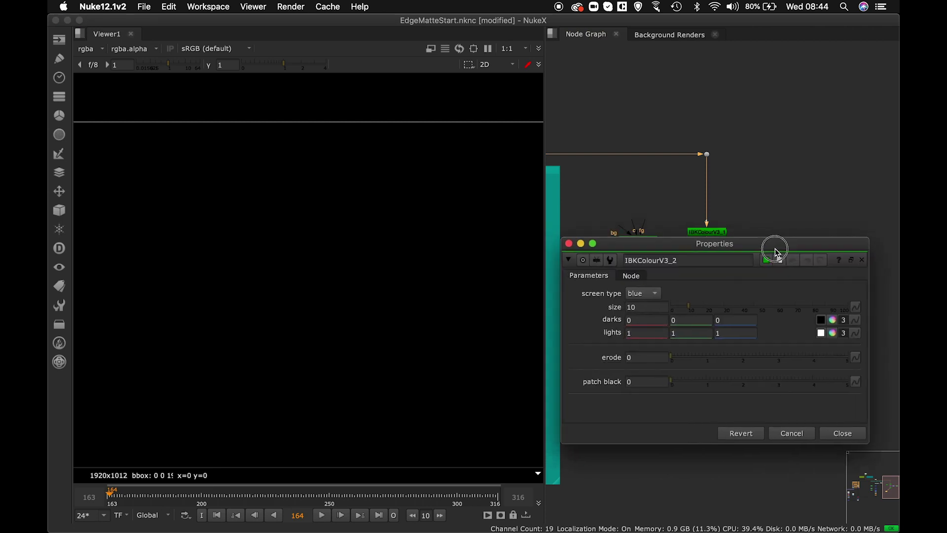
click(686, 292)
click(687, 282)
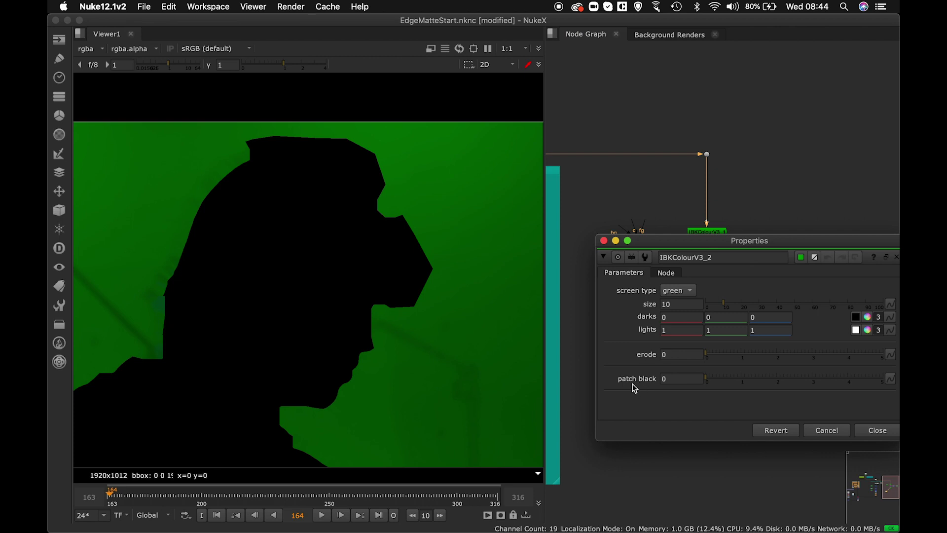
Raise the second IBKColour's patch black to 2.26 and close its properties
scroll(315, 227, down, 2)
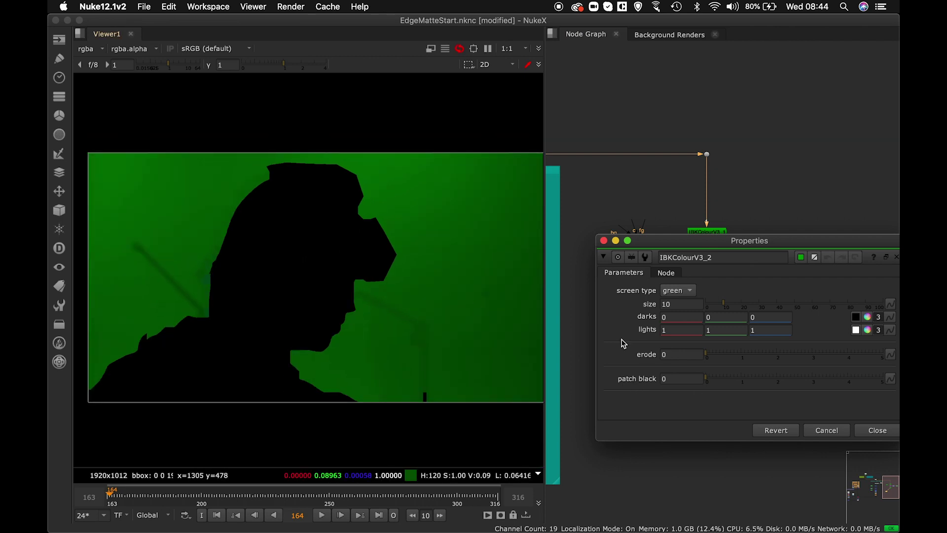
drag(706, 382, 786, 390)
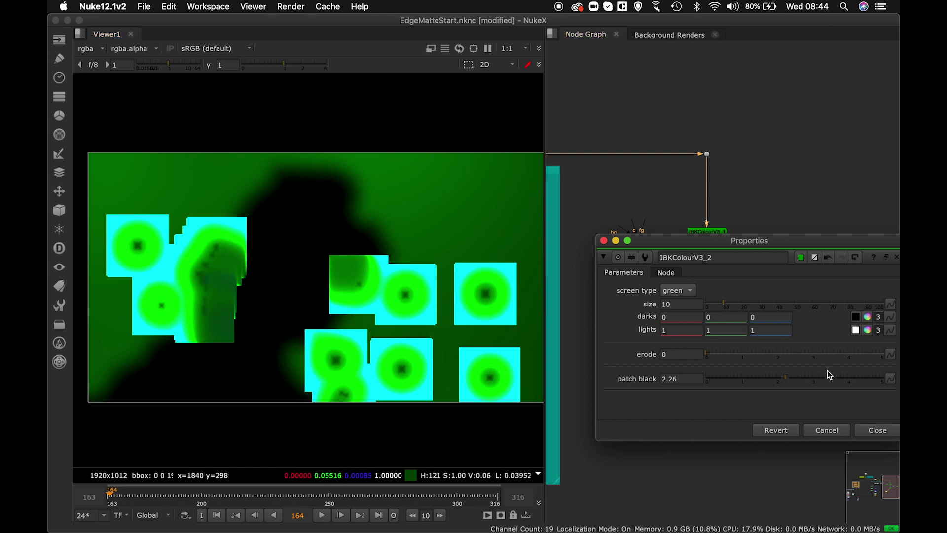
click(879, 431)
View the stencil Merge's output and examine the green area around the face and microphone stand up close
click(718, 267)
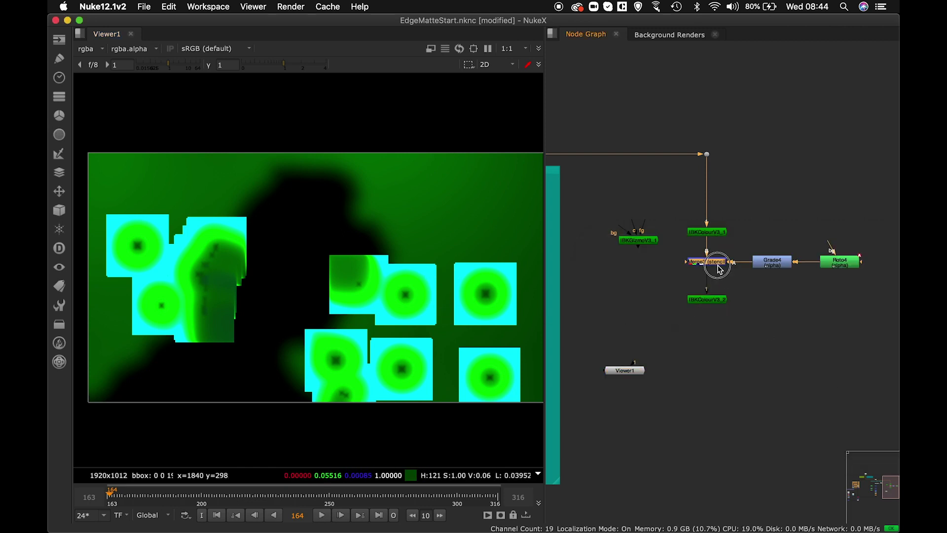
key(1)
scroll(397, 274, up, 5)
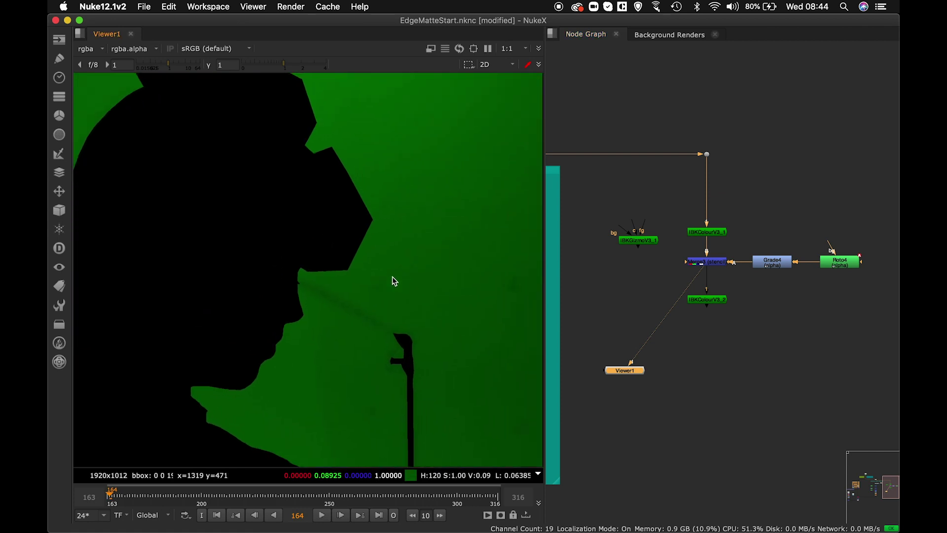
scroll(390, 290, up, 3)
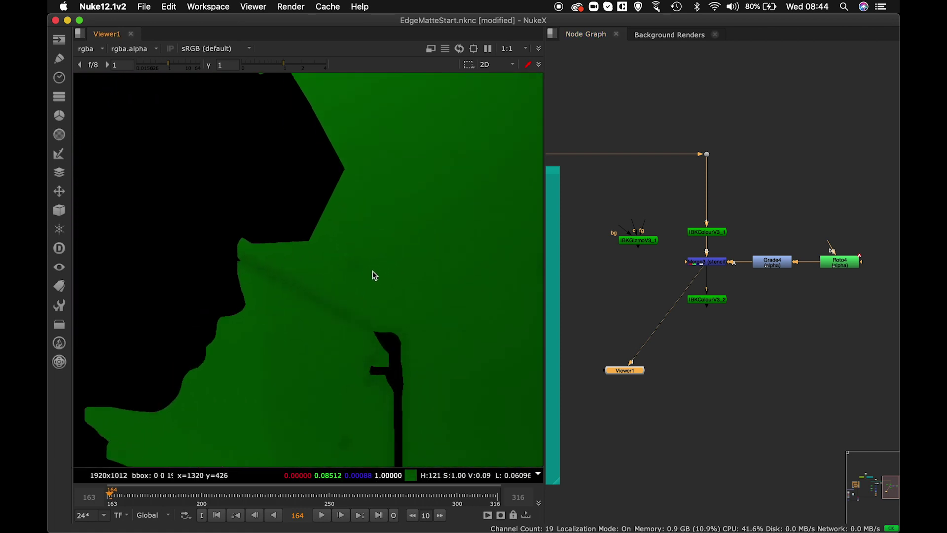
Reopen the Roto and draw a small closed four-point Bezier over the dark blemish above the microphone stand
double_click(845, 262)
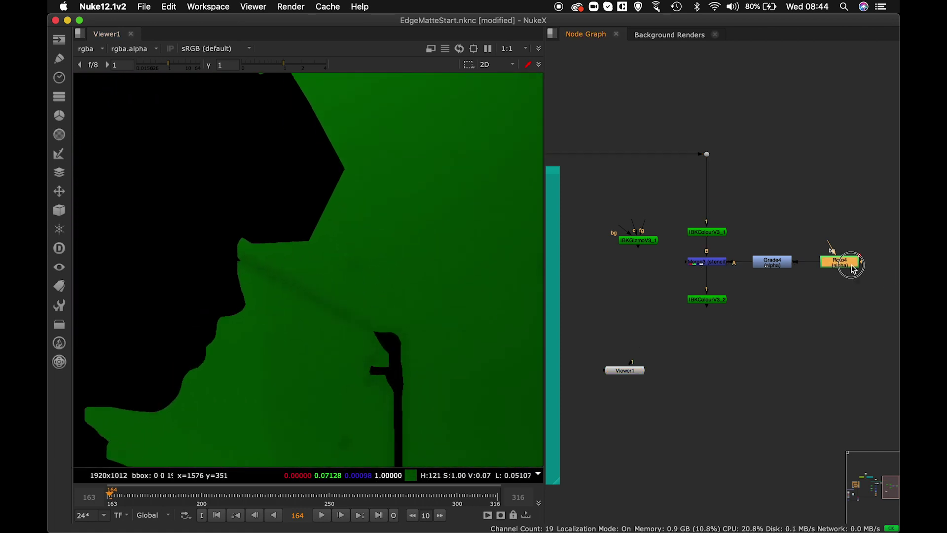
click(85, 141)
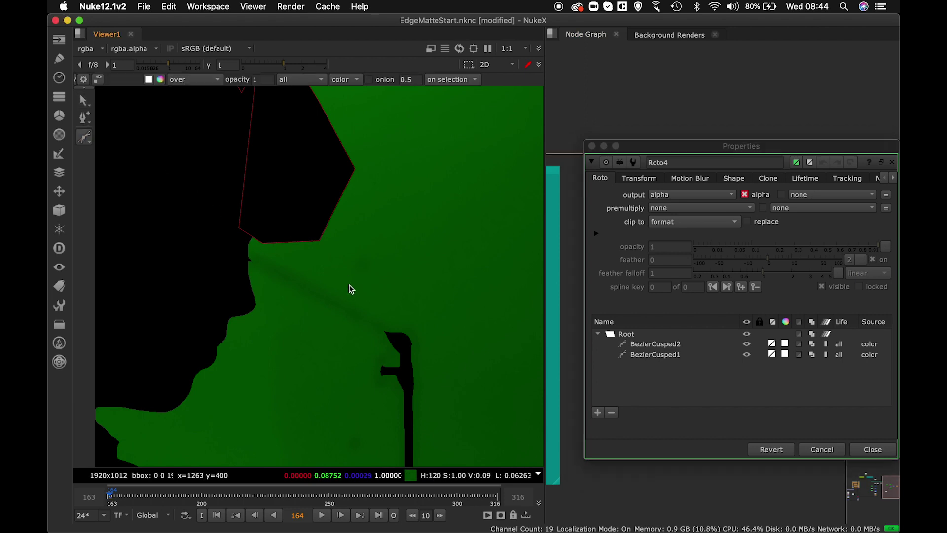
click(342, 260)
click(346, 276)
click(380, 279)
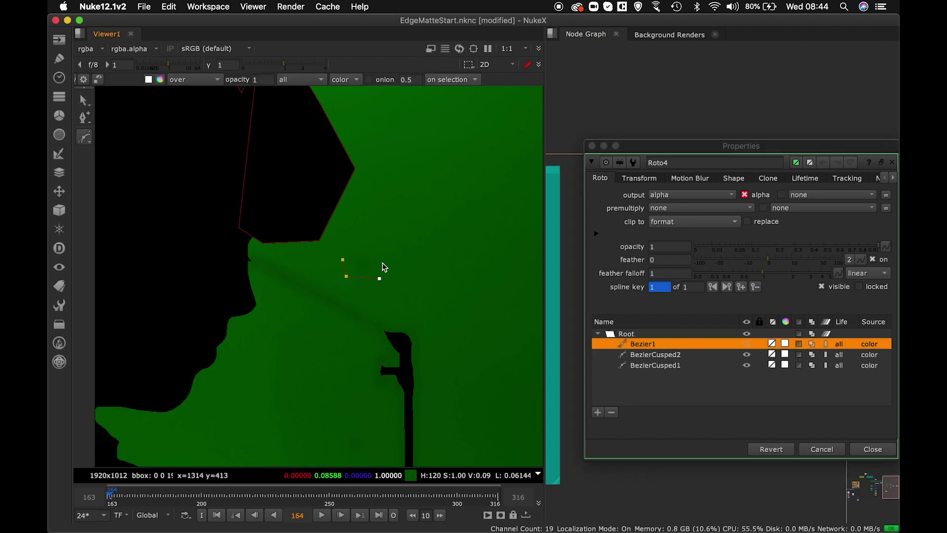
click(343, 260)
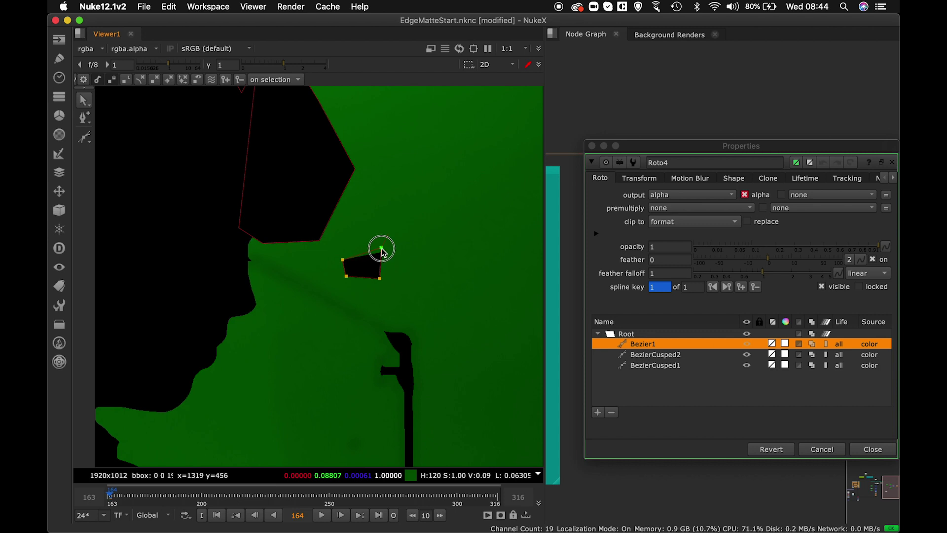
Draw another small closed Bezier over the faint tracking mark between the microphone stand and the frame's right edge
middle_drag(359, 267, 163, 228)
click(339, 214)
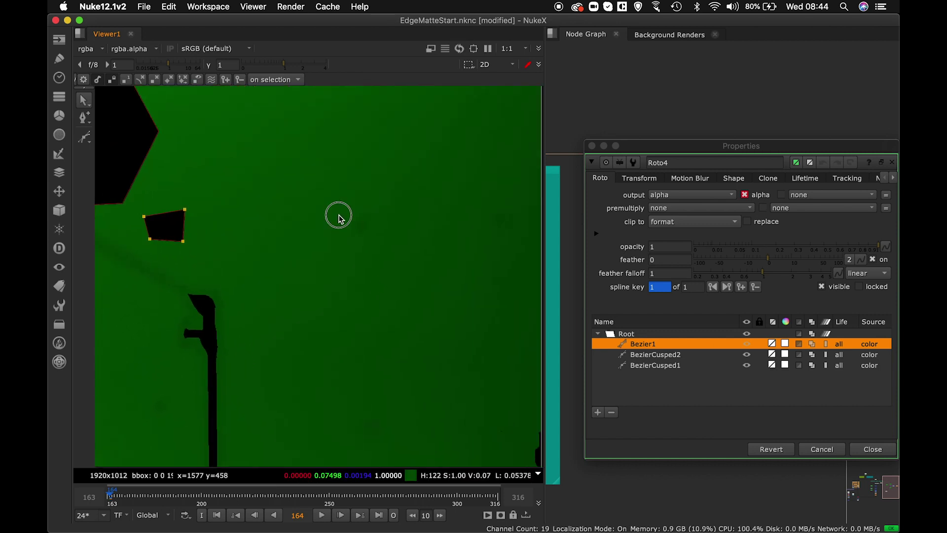
key(v)
click(336, 240)
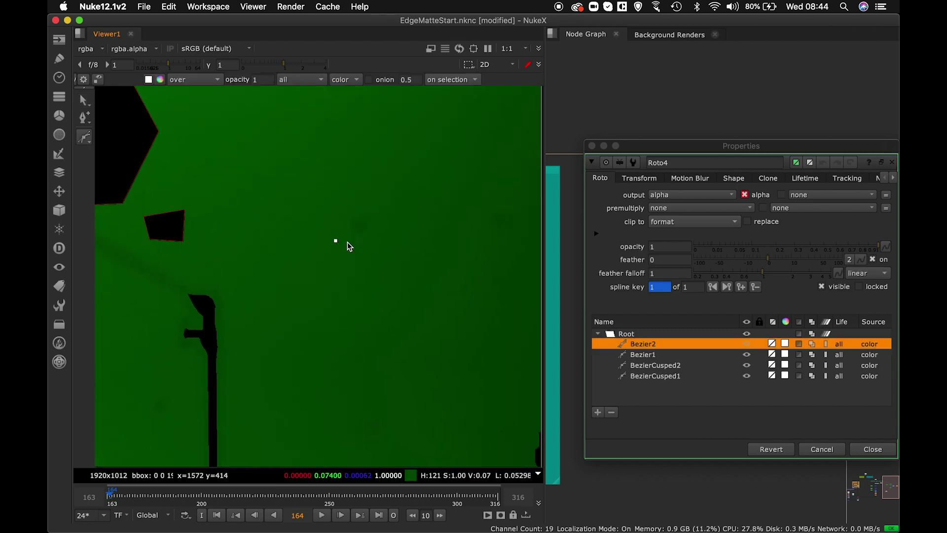
click(339, 195)
click(336, 241)
Draw a closed four-point Bezier over the green area close to the frame's right edge
middle_drag(336, 240, 253, 246)
key(v)
click(389, 206)
click(384, 245)
click(422, 245)
click(436, 202)
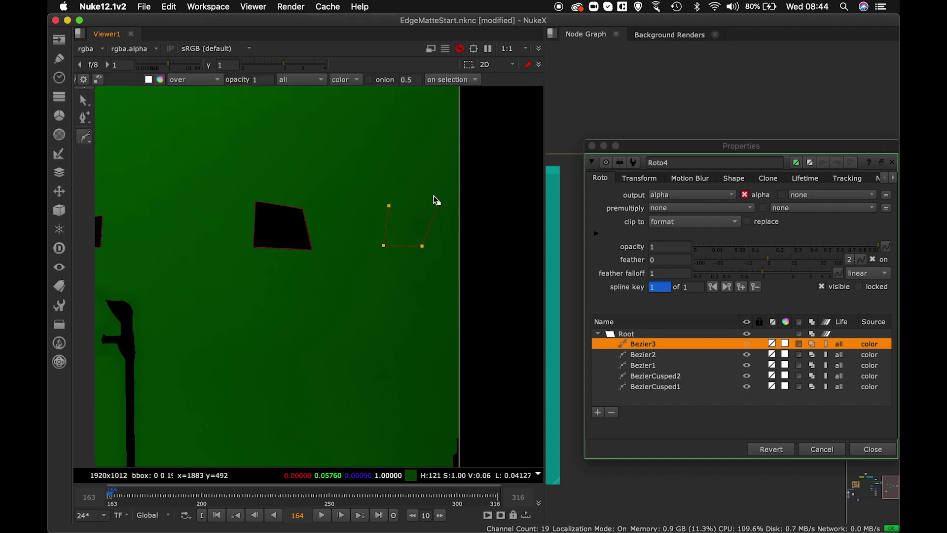
click(389, 205)
Draw a closed four-point Bezier over the mark low between the chest and the microphone stand
scroll(332, 245, down, 5)
scroll(332, 246, left, 5)
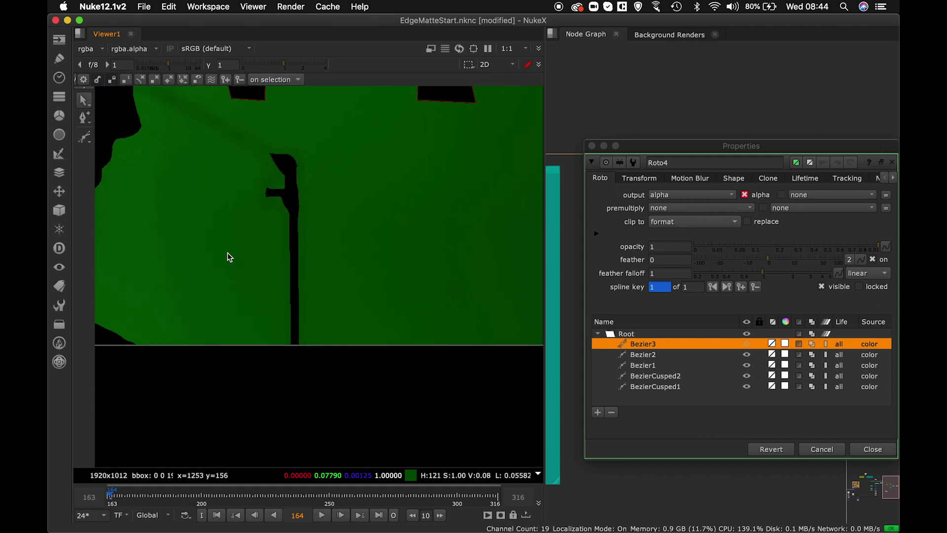
key(v)
click(218, 246)
click(218, 280)
click(250, 288)
click(266, 244)
click(218, 246)
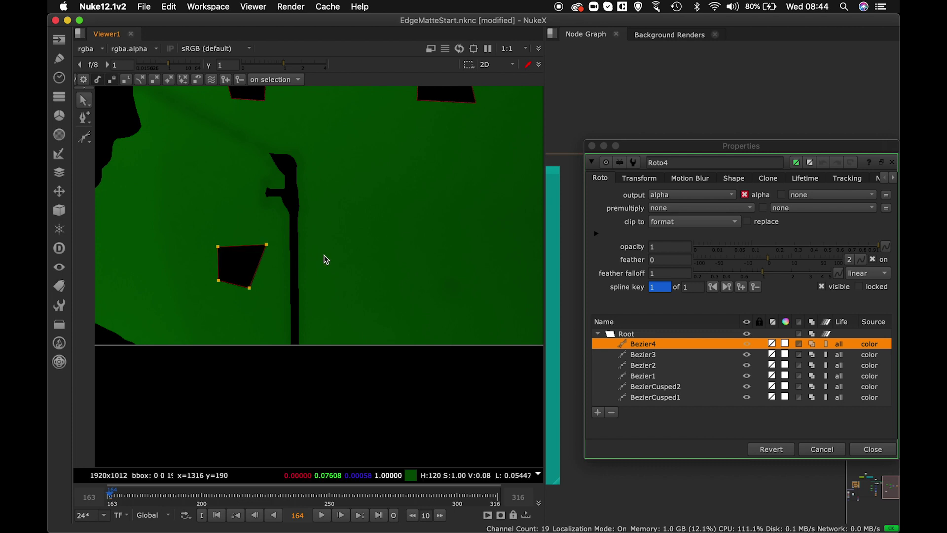
Draw a small closed Bezier over the mark just above the back shoulder, beneath the diagonal streak
scroll(378, 283, up, 3)
scroll(378, 284, left, 5)
scroll(376, 277, down, 3)
scroll(394, 285, up, 2)
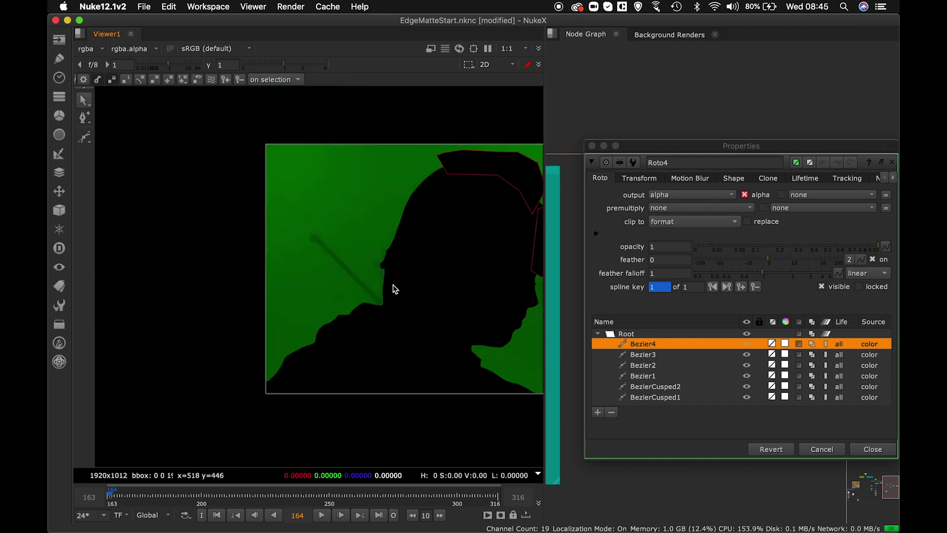
scroll(333, 302, up, 2)
scroll(376, 290, up, 2)
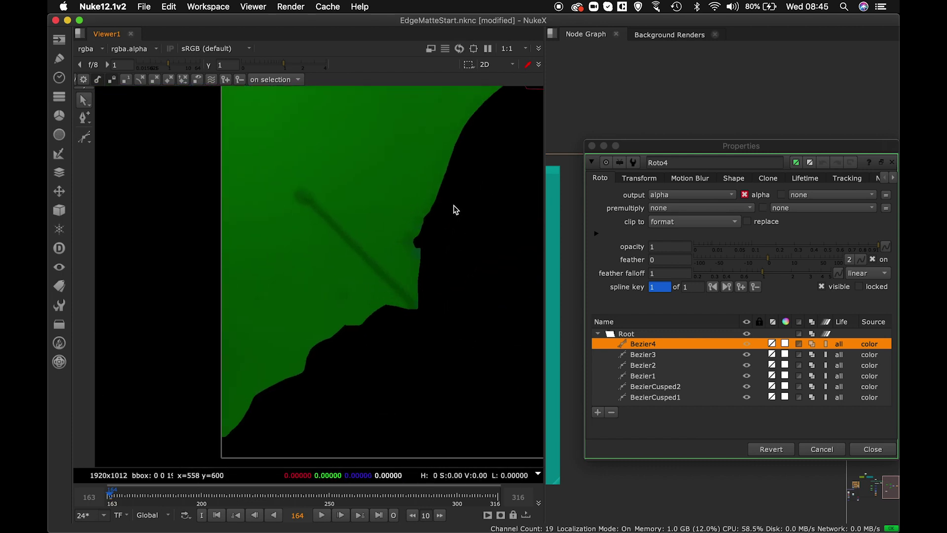
key(v)
click(330, 283)
click(330, 307)
click(354, 305)
click(356, 276)
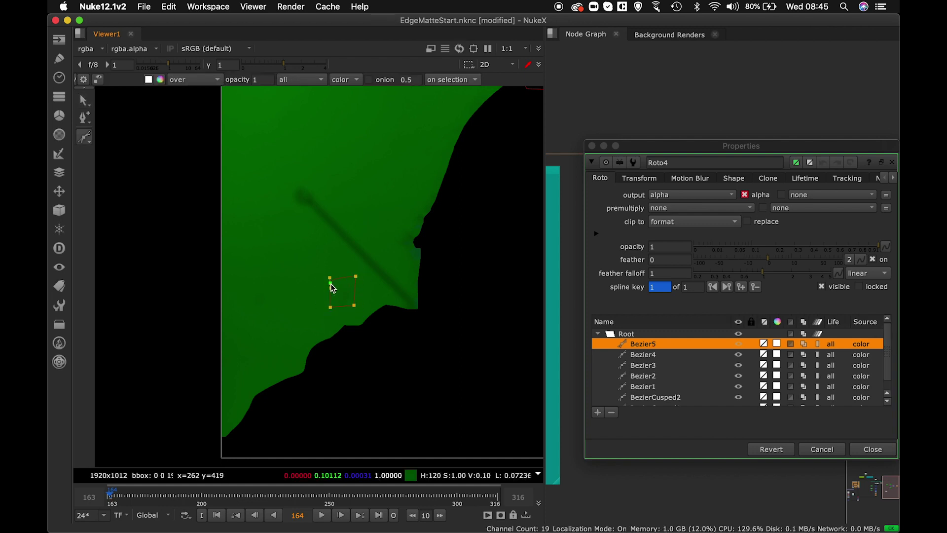
click(330, 283)
key(v)
click(256, 294)
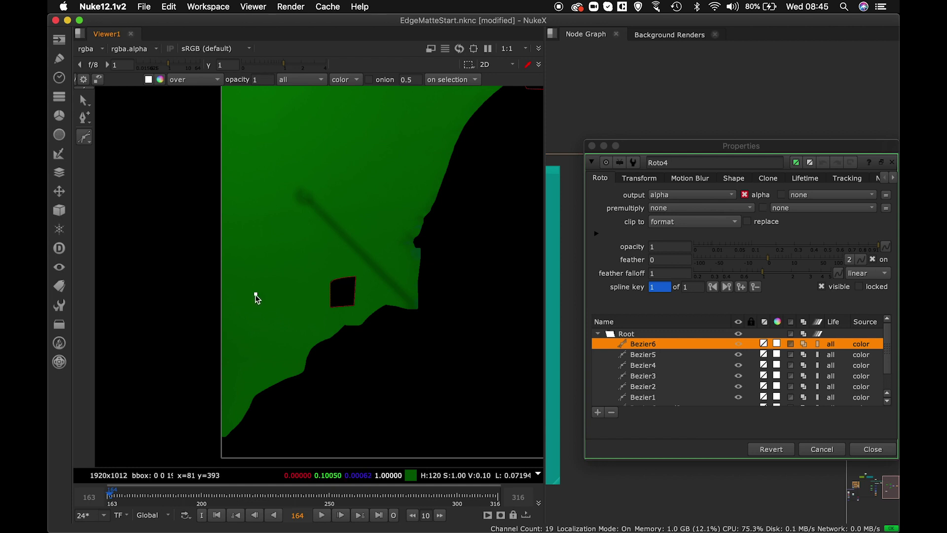
key(super+z)
key(super+z)
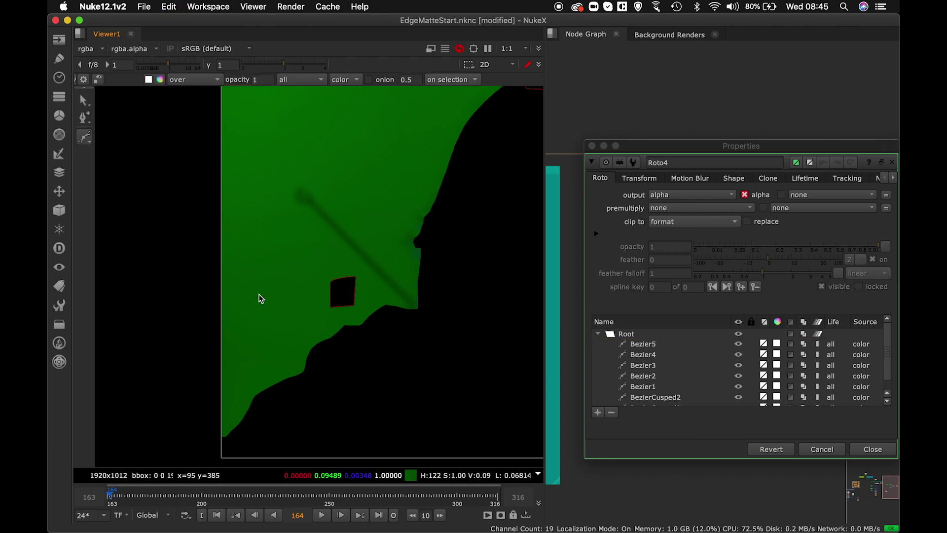
click(248, 282)
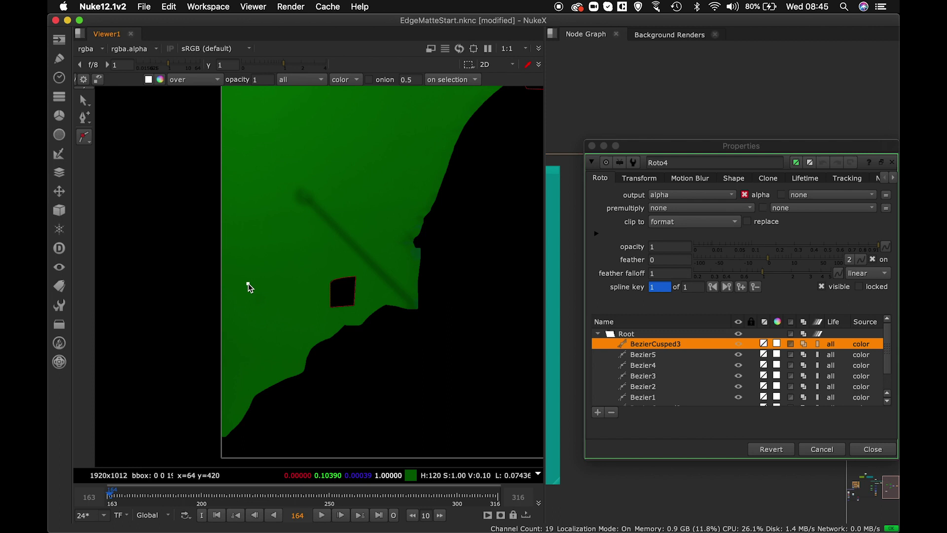
key(super+z)
Switch to the Bezier tool and draw a closed four-point shape over the mark near the frame's left edge
right_click(80, 135)
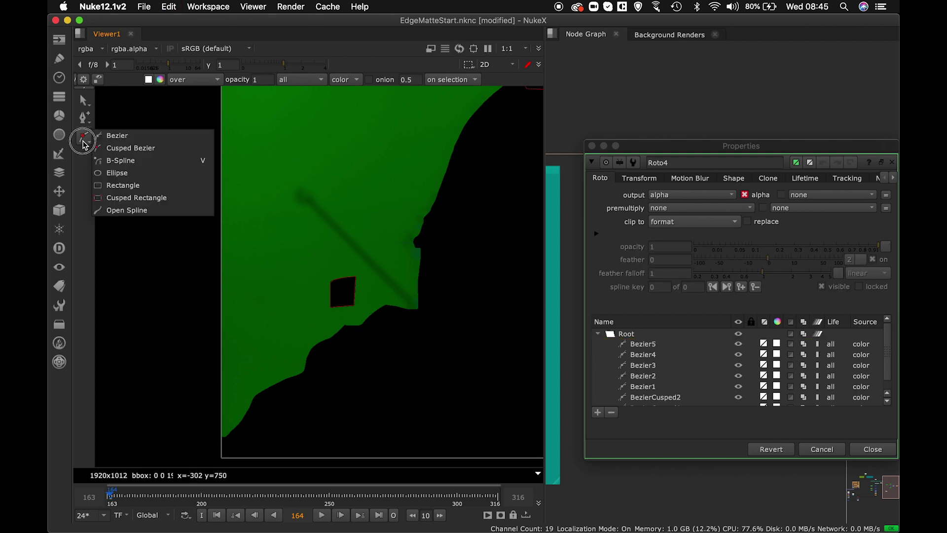
click(119, 133)
click(242, 284)
click(247, 317)
click(286, 312)
click(284, 278)
click(243, 285)
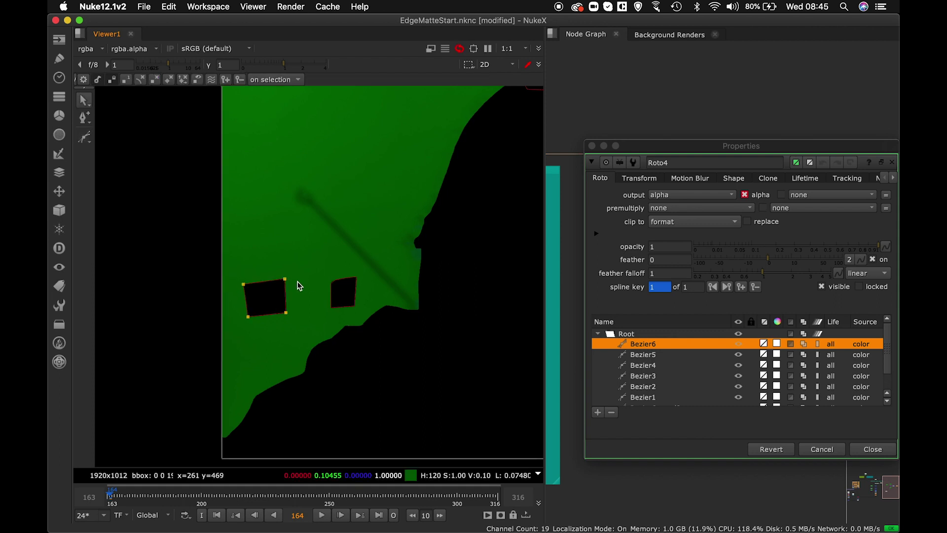
Draw a long closed Bezier covering the dark diagonal streak behind the head down to the shoulder
middle_drag(286, 187, 207, 225)
click(261, 283)
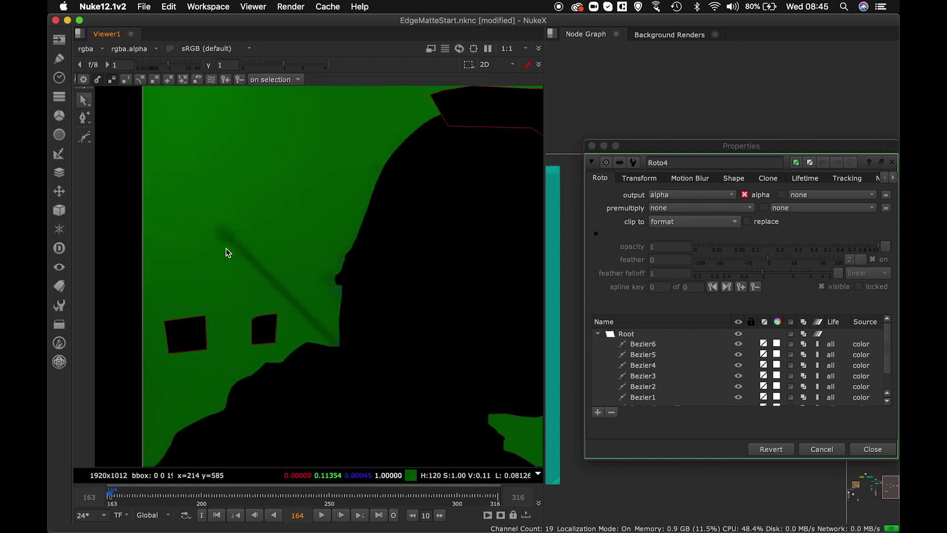
key(v)
click(200, 230)
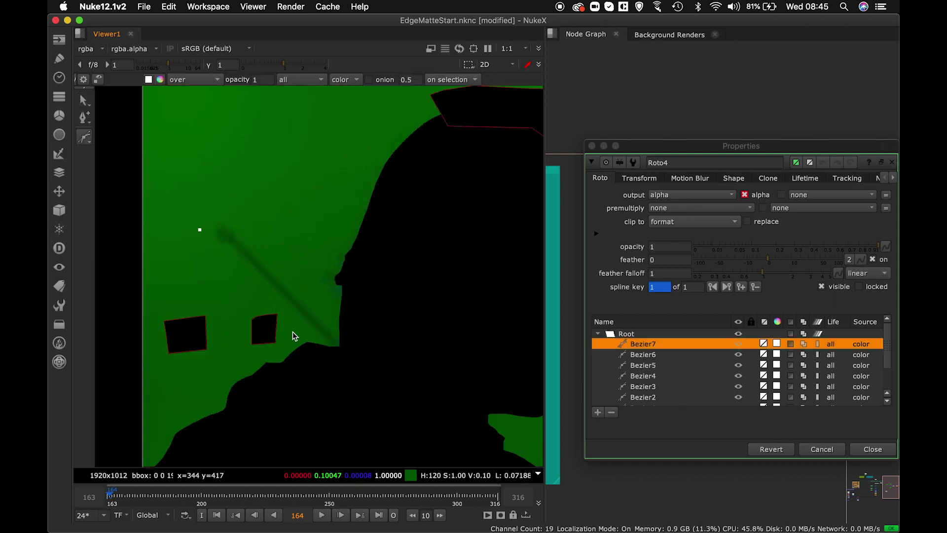
click(371, 341)
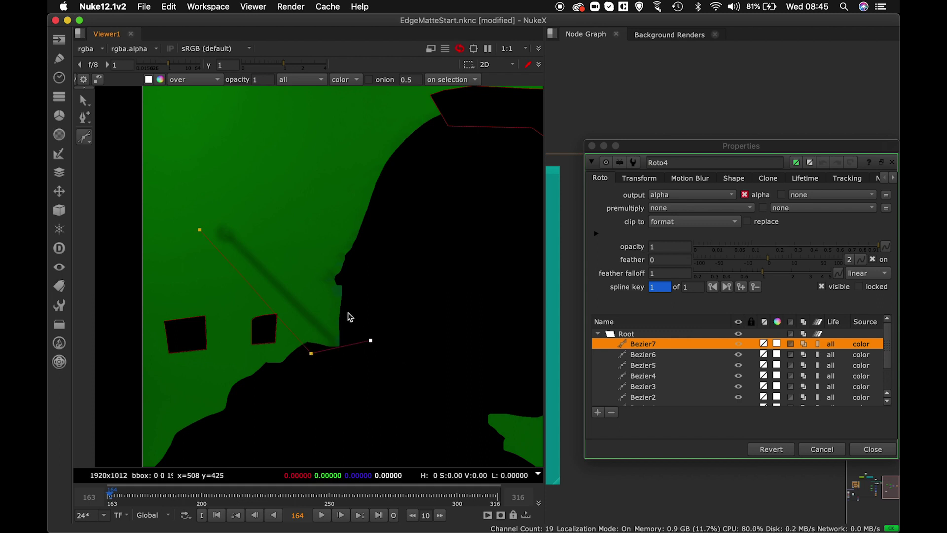
click(329, 298)
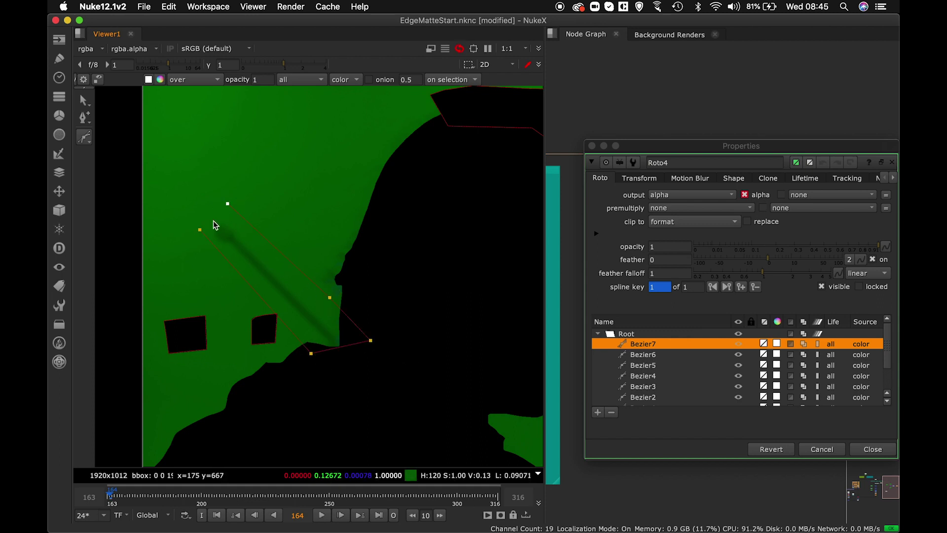
click(199, 230)
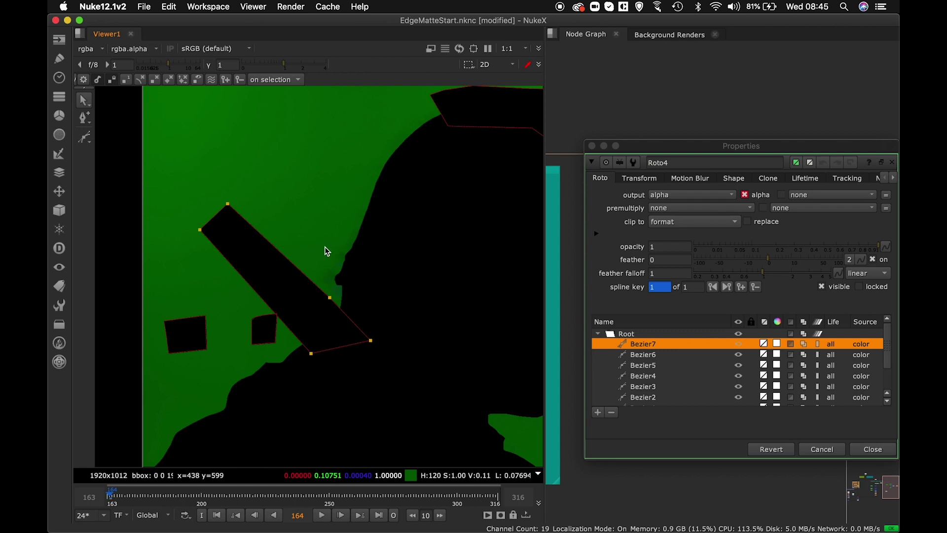
Draw a closed seven-point Bezier along the back of the head, from the neck up towards the crown
key(v)
click(309, 241)
click(311, 310)
click(359, 328)
click(409, 205)
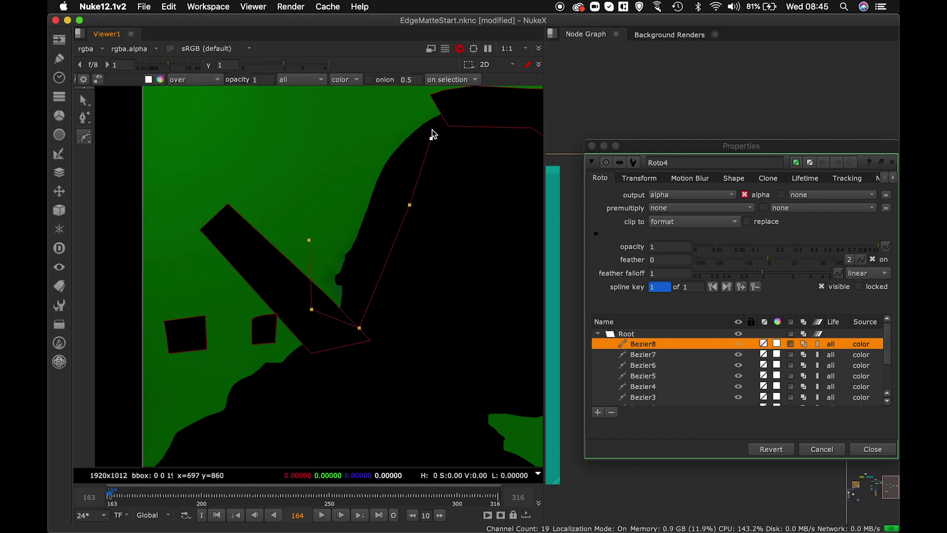
click(431, 139)
click(356, 156)
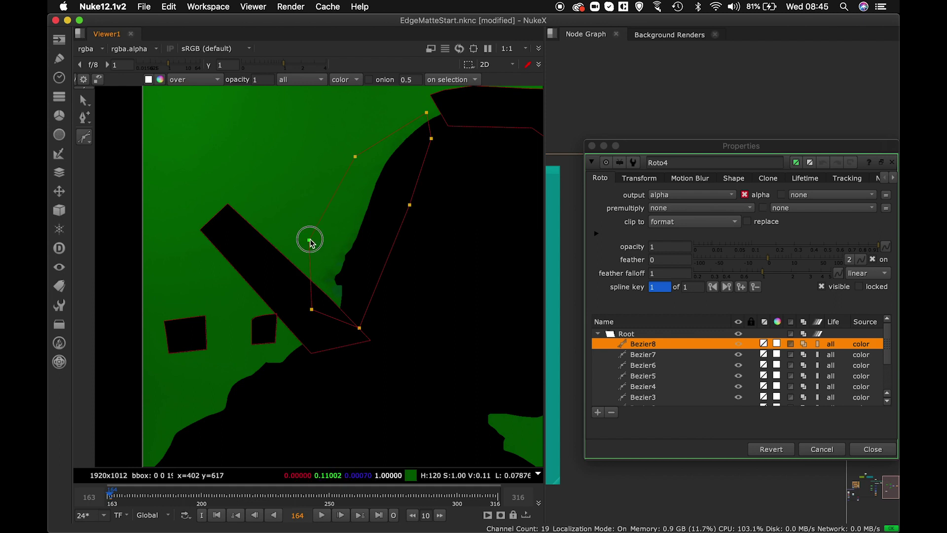
click(309, 241)
Draw a long closed six-point Bezier over the microphone's boom arm, from the face to the top of the stand
scroll(332, 237, right, 10)
scroll(313, 212, down, 5)
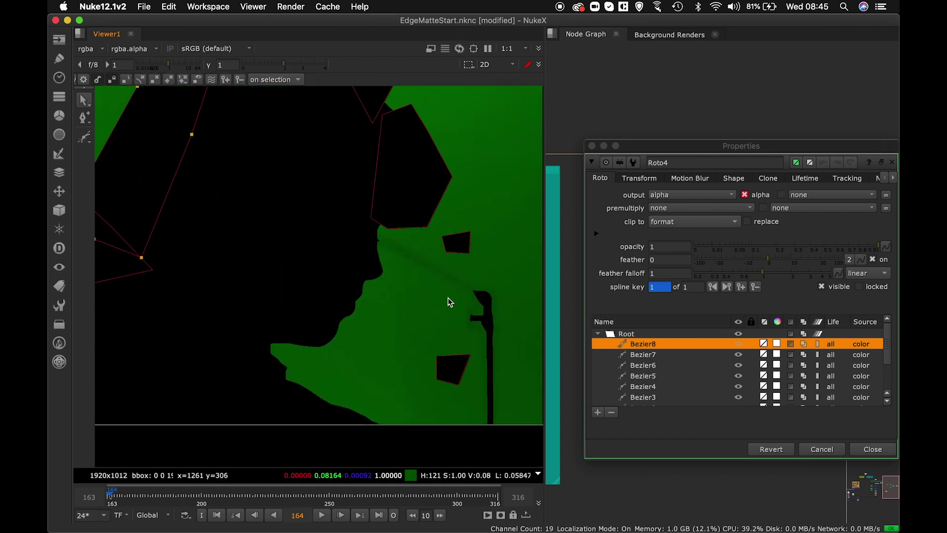
click(409, 269)
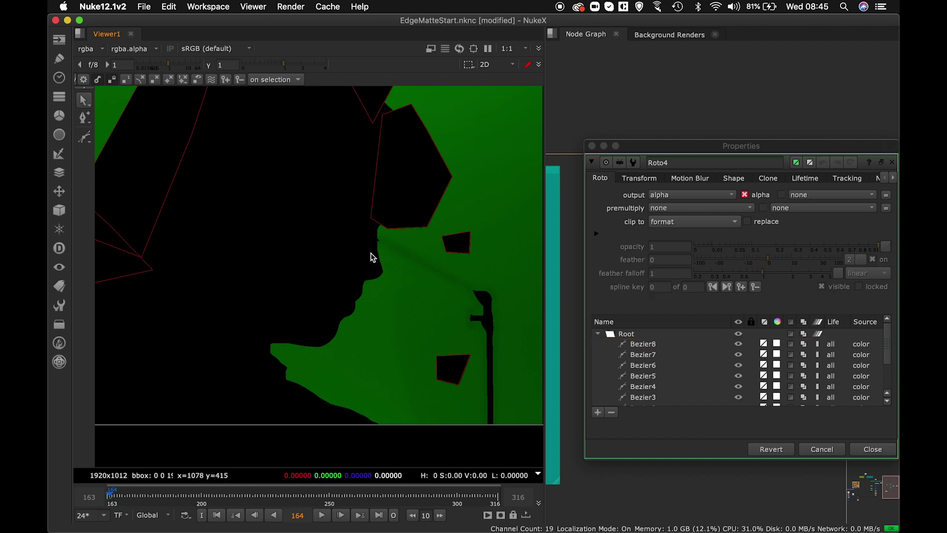
key(v)
click(356, 247)
click(455, 292)
click(501, 306)
click(494, 274)
click(406, 237)
click(356, 246)
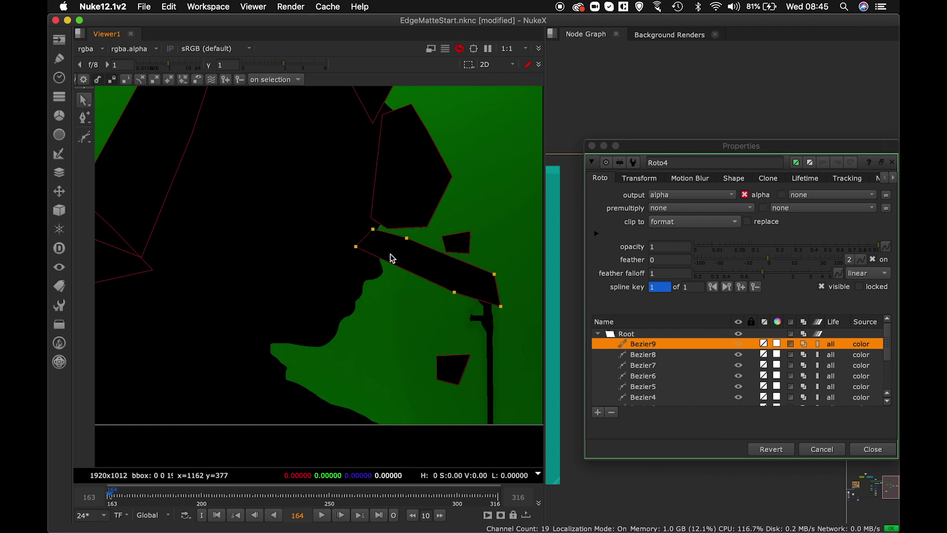
scroll(399, 259, down, 5)
scroll(399, 259, right, 4)
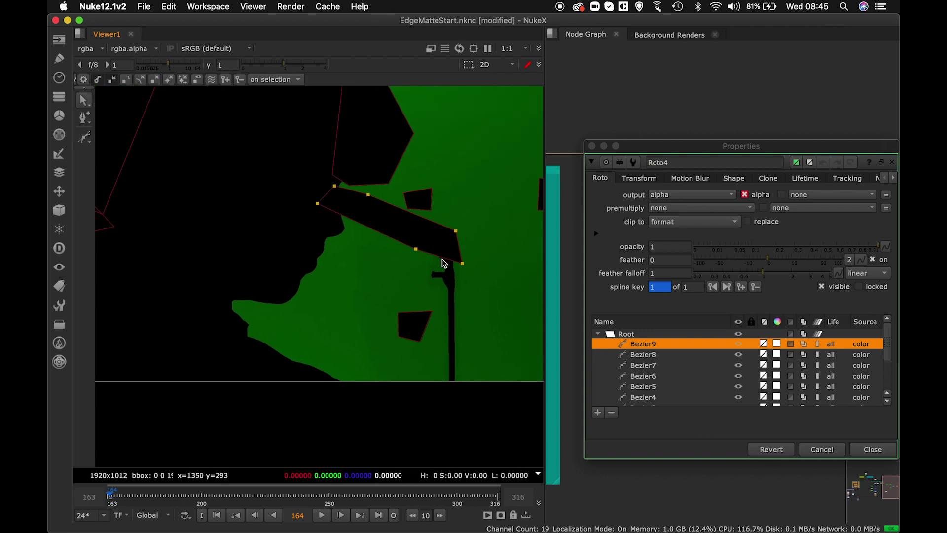
key(v)
click(428, 246)
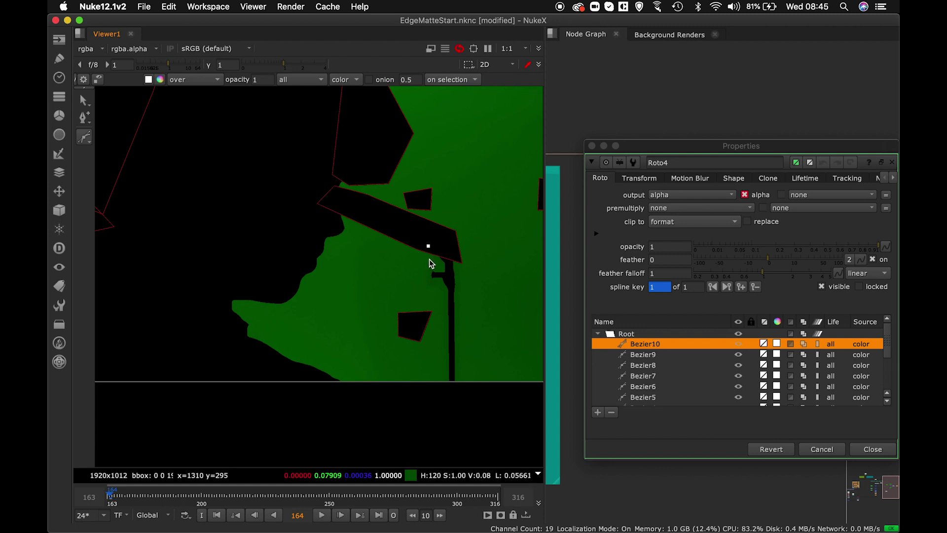
key(v)
key(v)
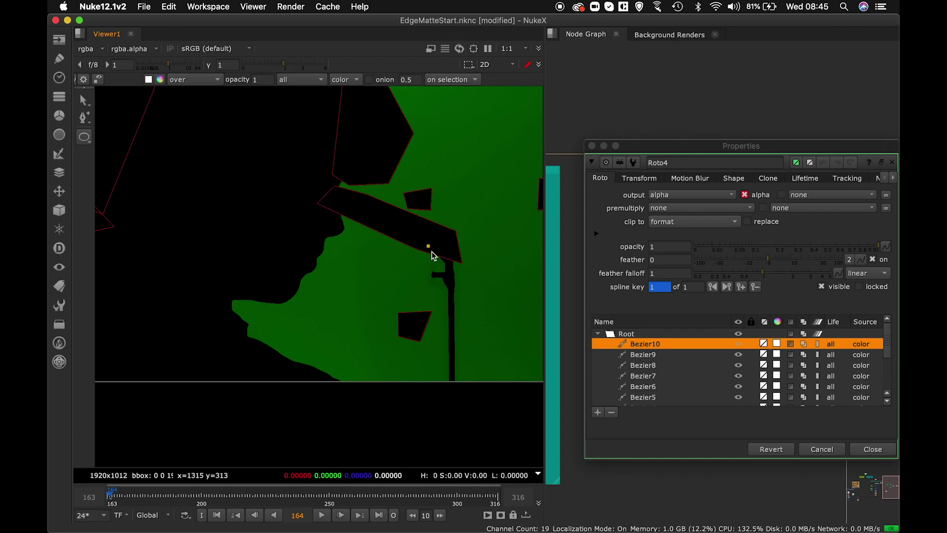
Reselect the Bezier tool, enclose the microphone stand in a closed shape reaching below the frame, and close the Roto4 settings
right_click(86, 133)
click(116, 209)
click(434, 247)
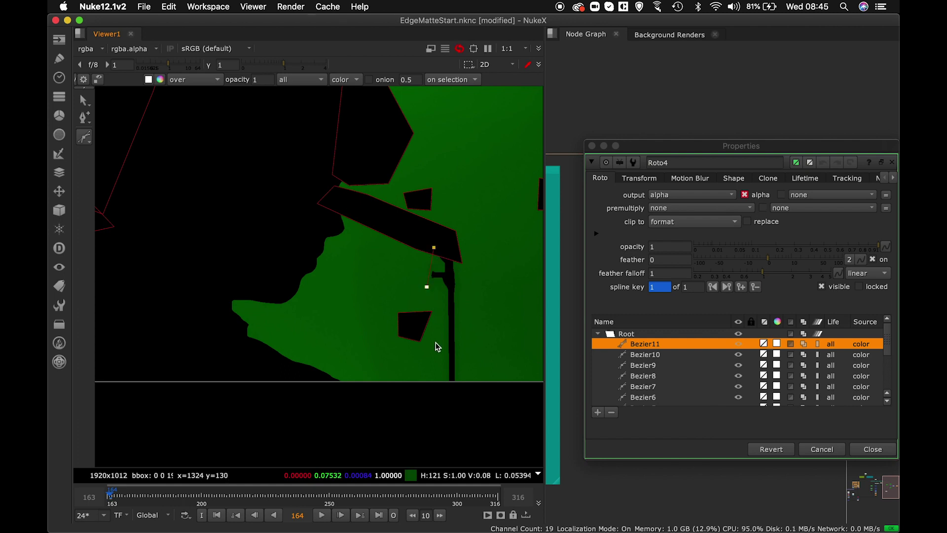
click(431, 382)
click(465, 397)
click(485, 303)
click(485, 249)
click(434, 248)
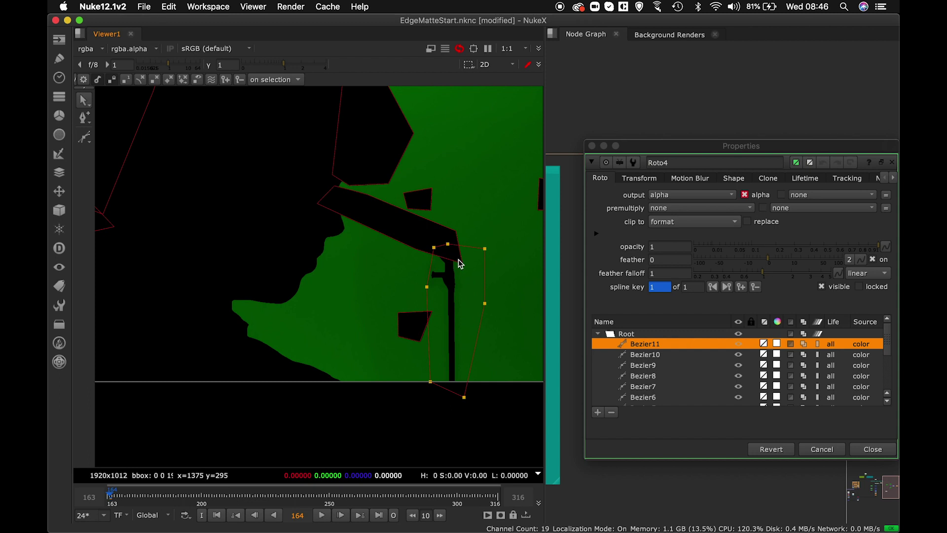
click(873, 449)
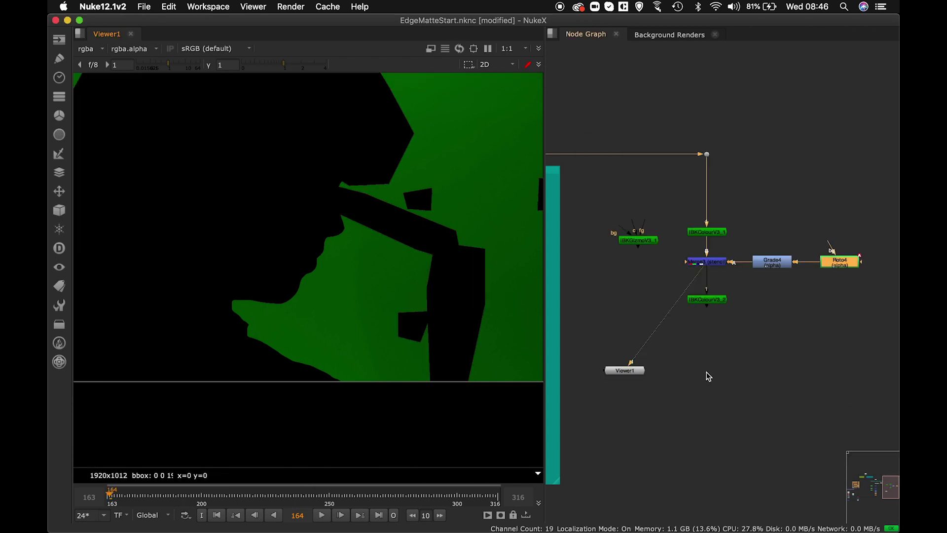
View the output of IBKColourV3_2 and of the stencil merge, examining the leftover patch between the face and the boom arm
scroll(626, 372, down, 3)
scroll(454, 313, up, 3)
scroll(453, 335, down, 3)
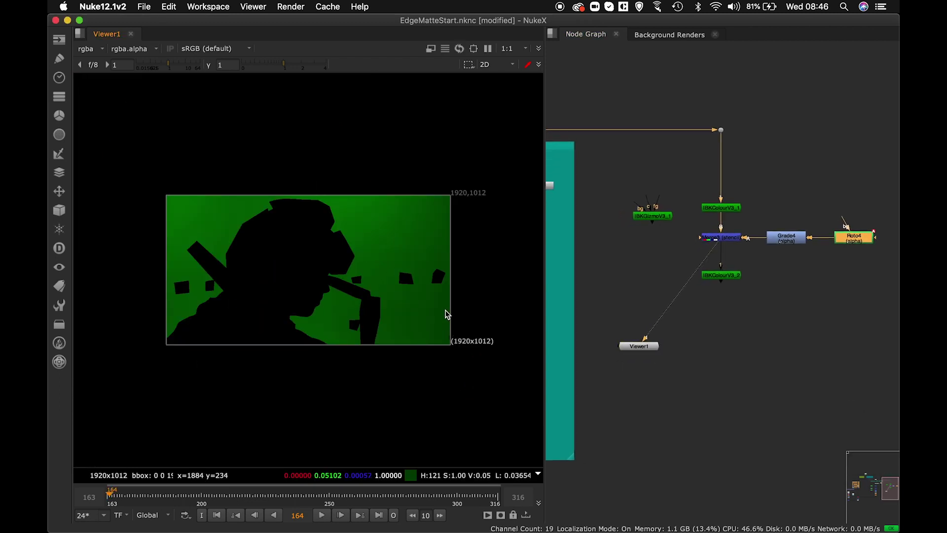
click(721, 275)
key(1)
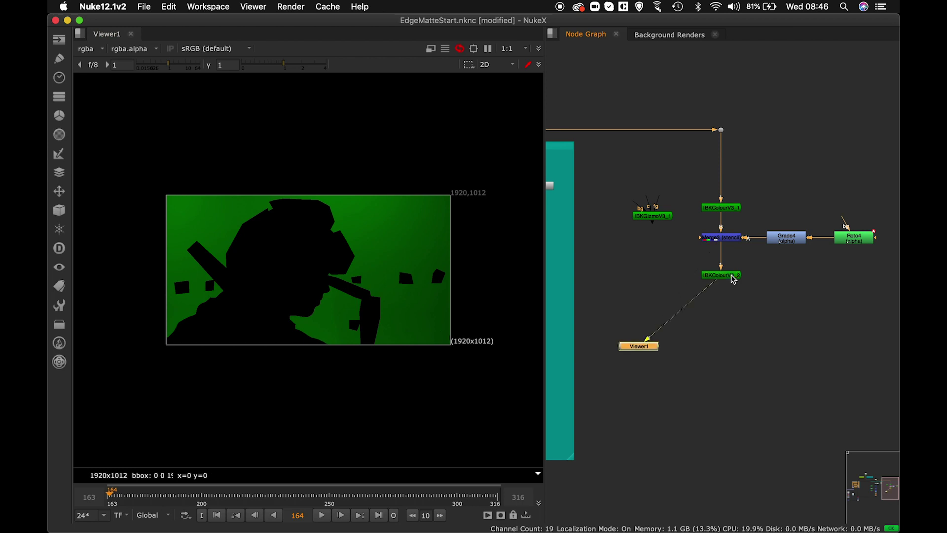
scroll(352, 293, up, 3)
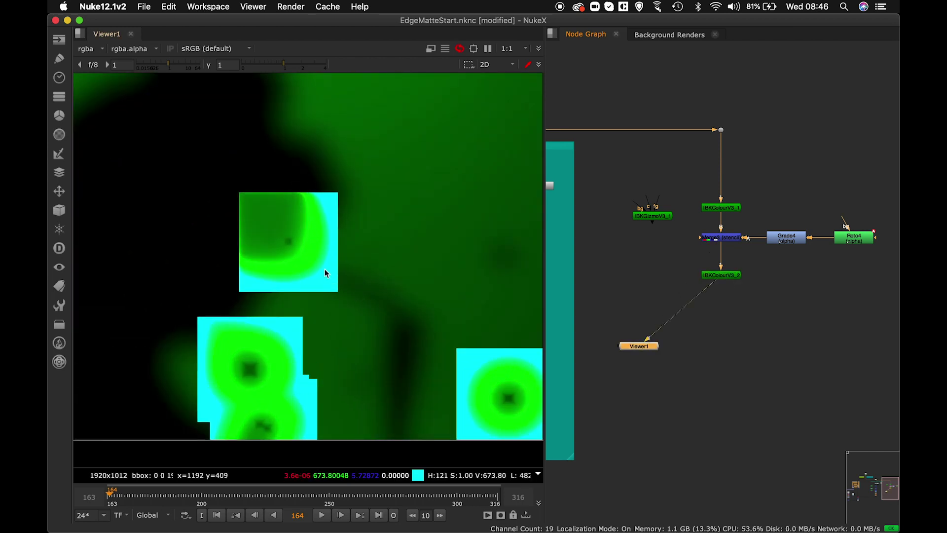
click(719, 238)
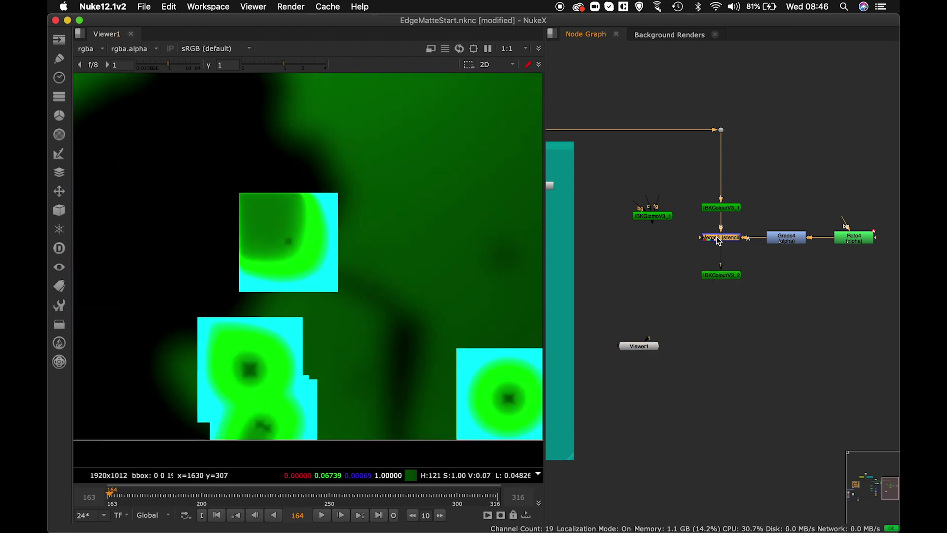
key(1)
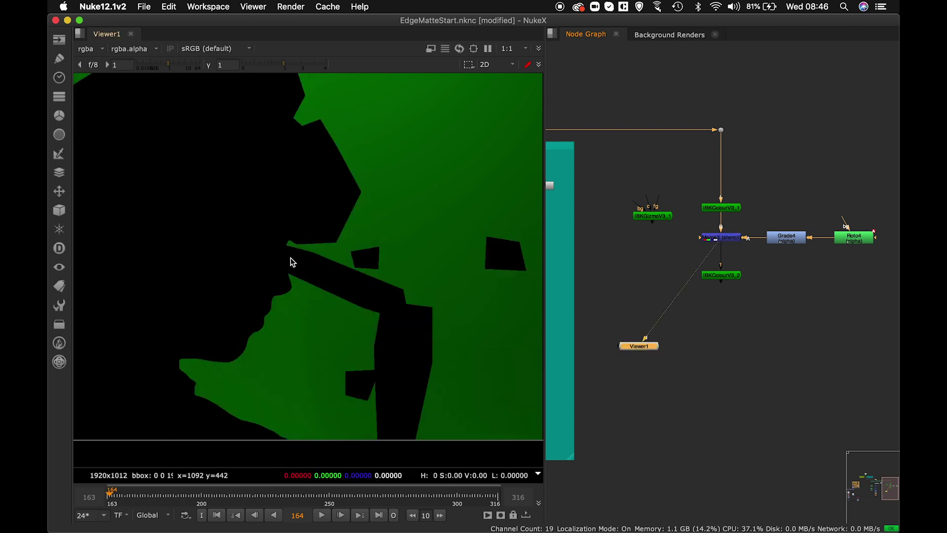
scroll(291, 261, up, 5)
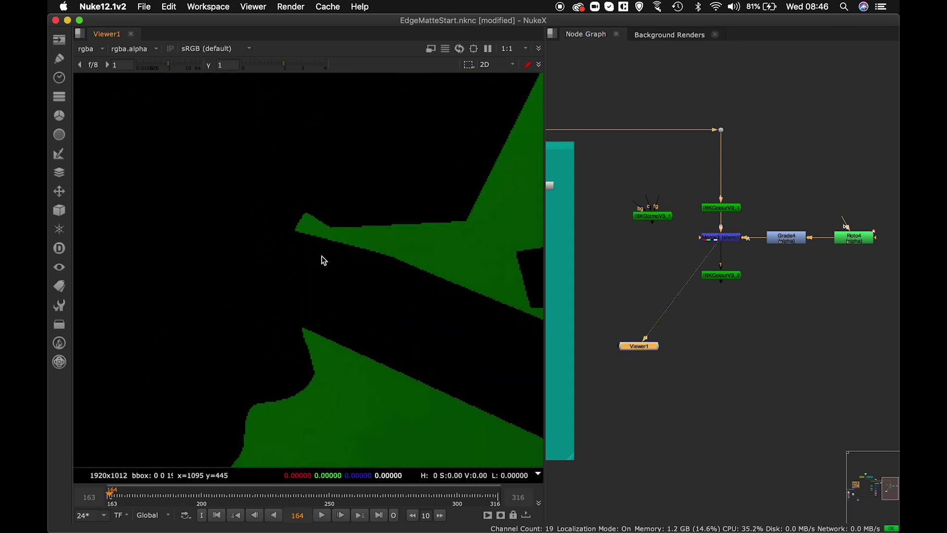
With IBKColourV3_2 in the viewer, reopen Roto4 and draw a closed five-point Bezier over the dark mark between the face and boom arm
click(720, 275)
key(1)
click(866, 241)
double_click(867, 241)
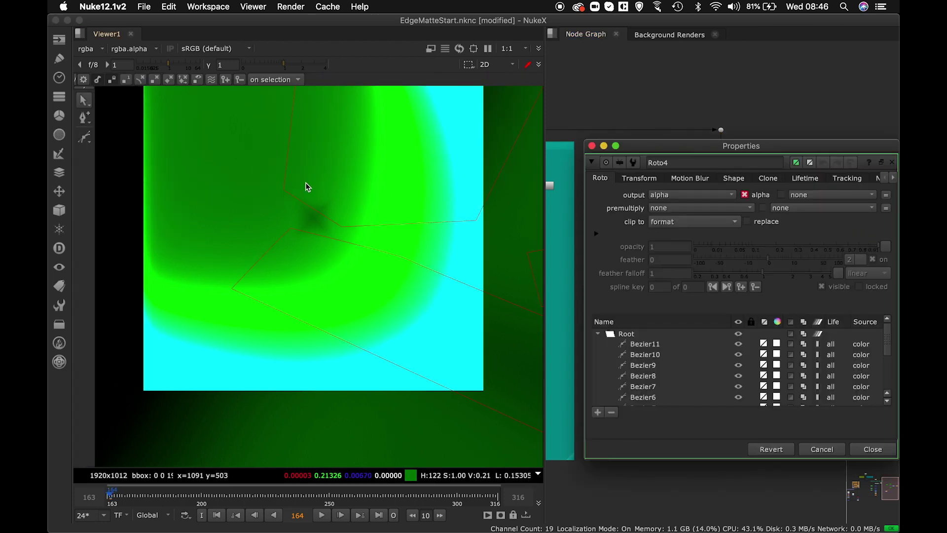
click(84, 136)
click(297, 184)
click(268, 248)
click(323, 259)
click(378, 230)
click(366, 177)
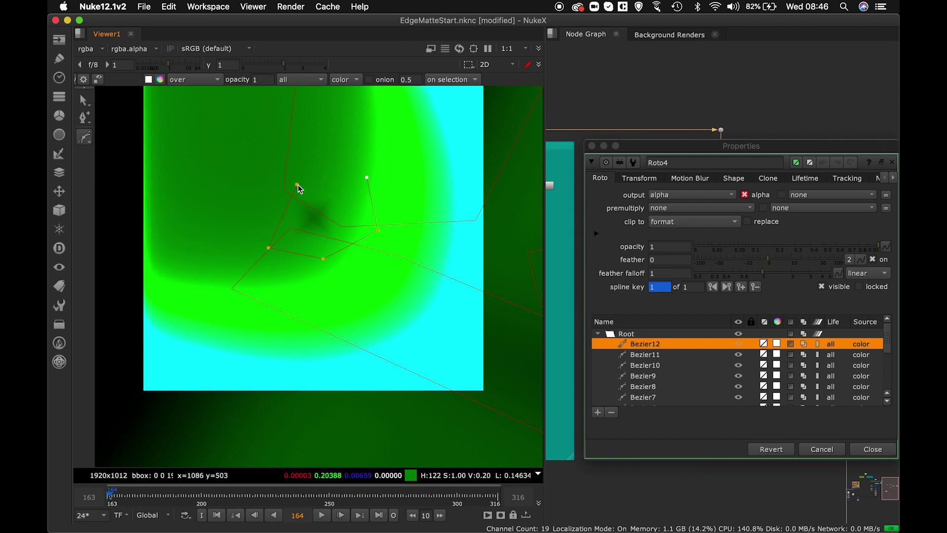
click(297, 184)
Draw a closed Bezier around the two joined cyan-edged artefacts below the chin, extending past the frame's lower edge
scroll(371, 240, down, 5)
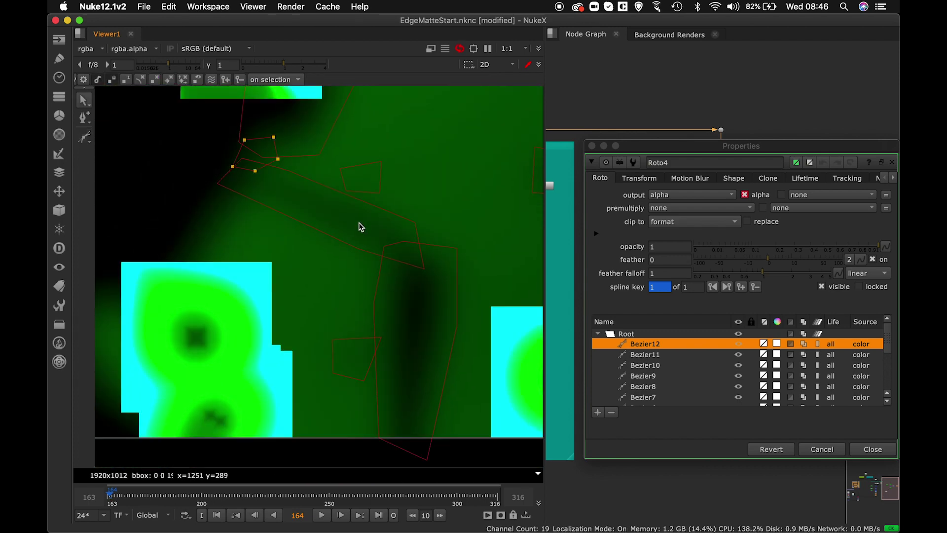
middle_drag(361, 226, 429, 125)
click(227, 375)
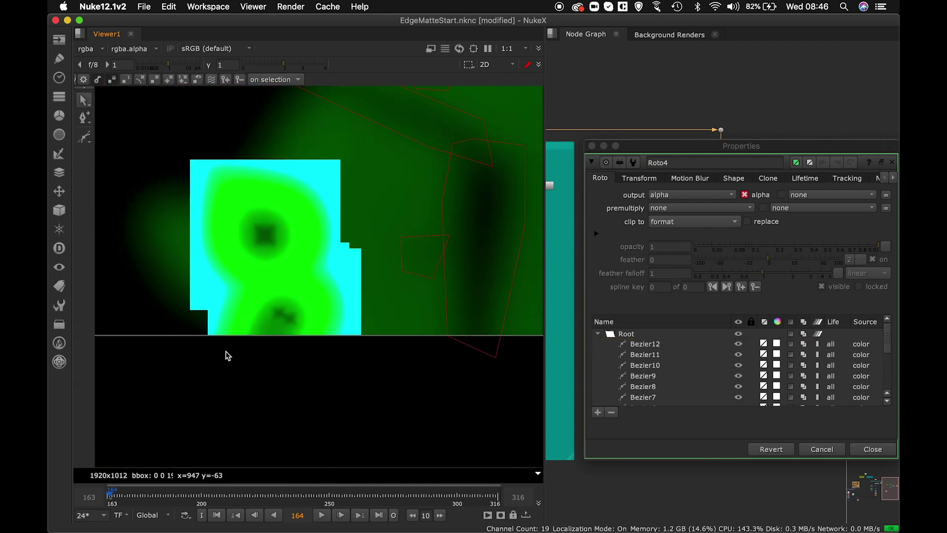
key(v)
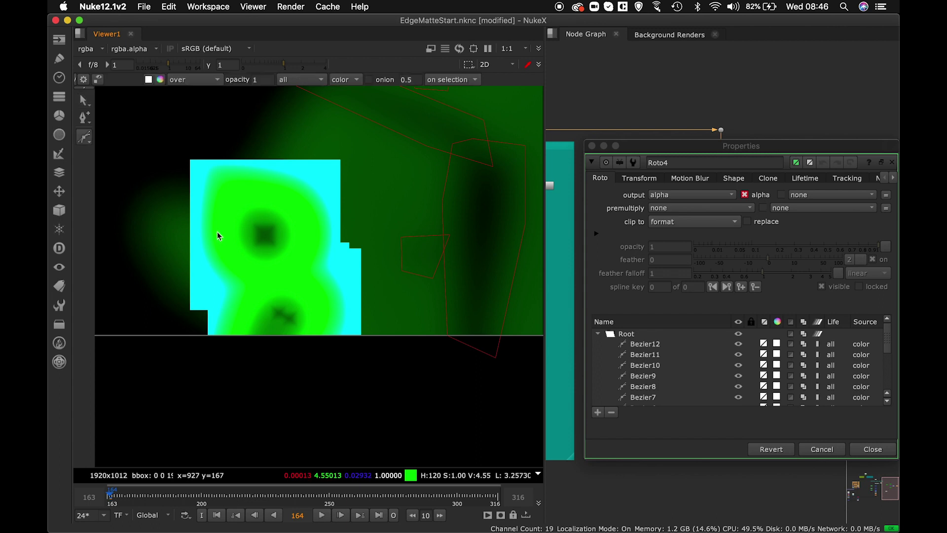
click(187, 190)
click(220, 353)
click(342, 332)
click(316, 202)
click(268, 153)
click(186, 191)
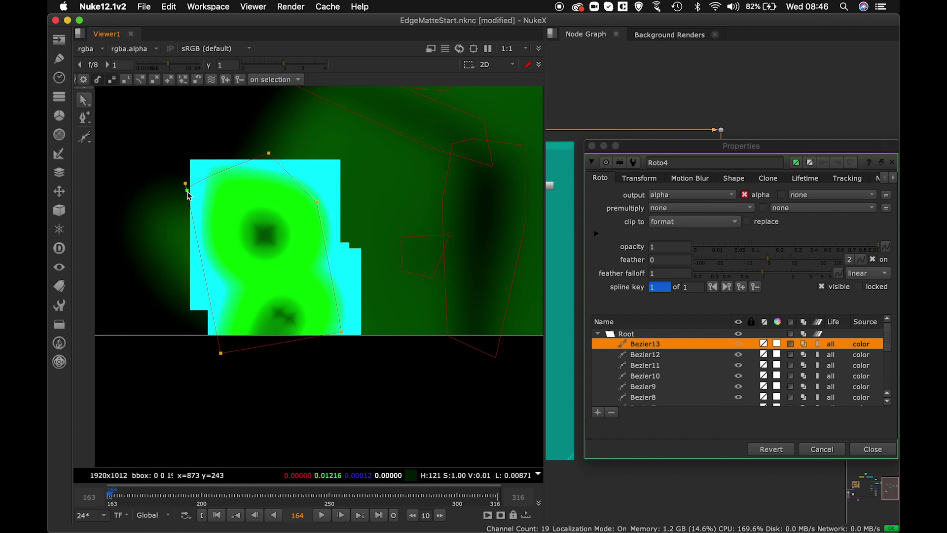
Draw a closed four-point Bezier over the square cyan artefact beyond the microphone stand, near the frame's lower edge
middle_drag(353, 211, 270, 232)
scroll(270, 231, right, 6)
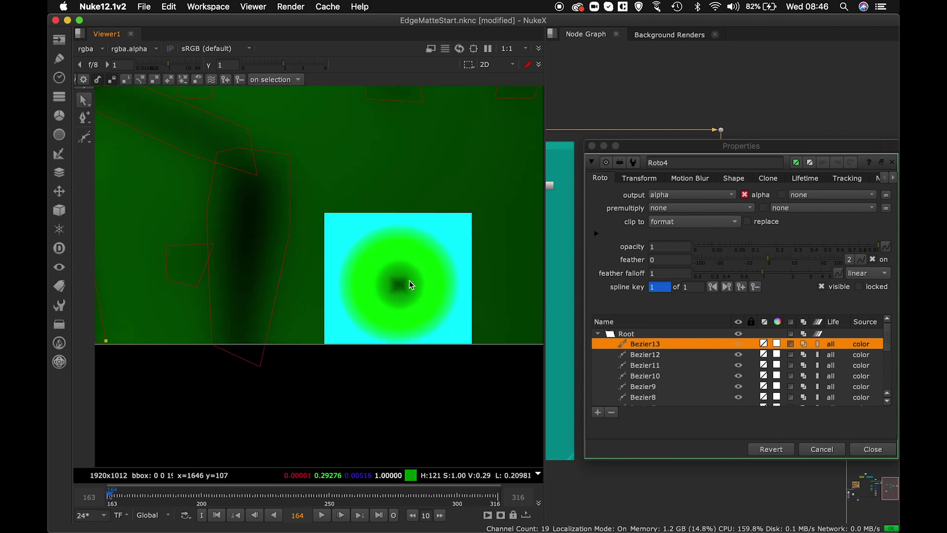
key(v)
click(351, 243)
click(349, 334)
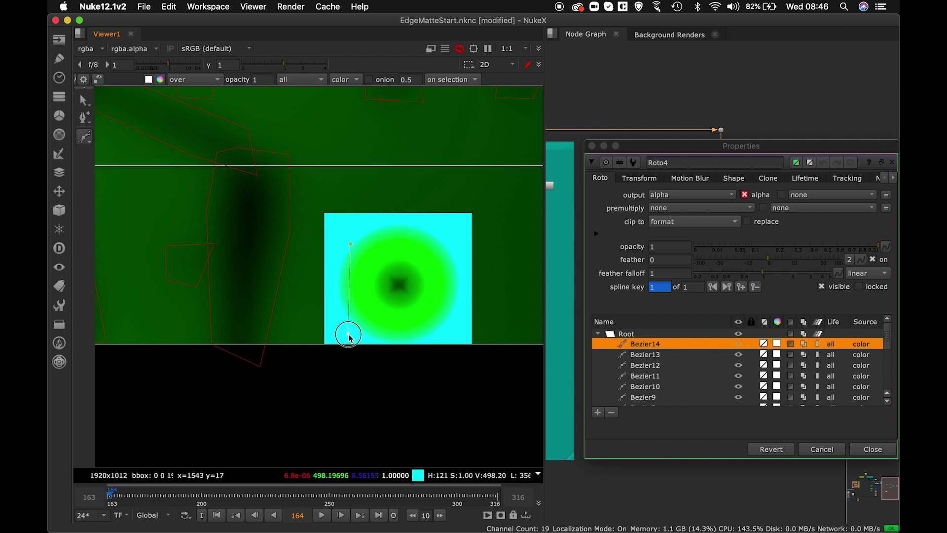
click(456, 329)
click(461, 224)
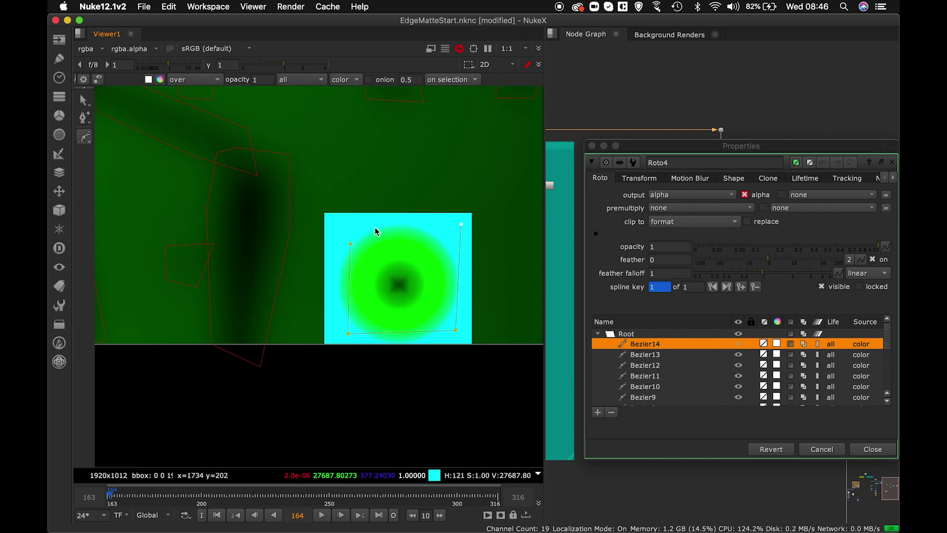
click(350, 244)
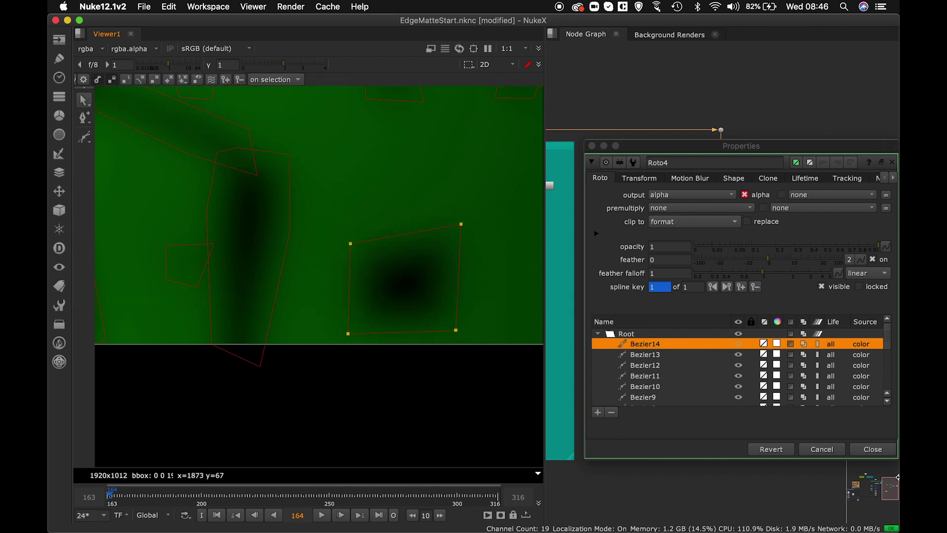
Close the Roto4 settings, raise the patch black of IBKColourV3_2 to 5, 25 and finally 35, and close its settings
click(873, 449)
key(f)
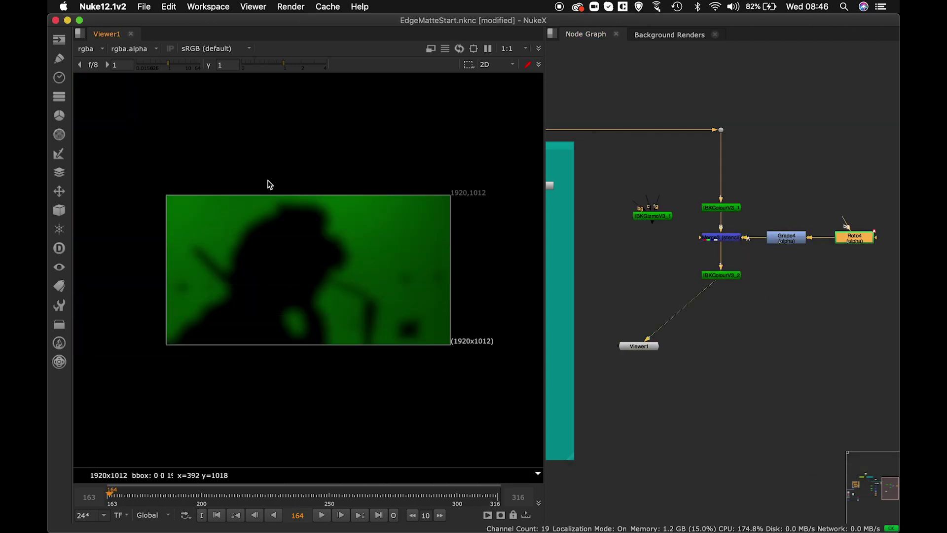
double_click(721, 278)
drag(780, 381, 893, 380)
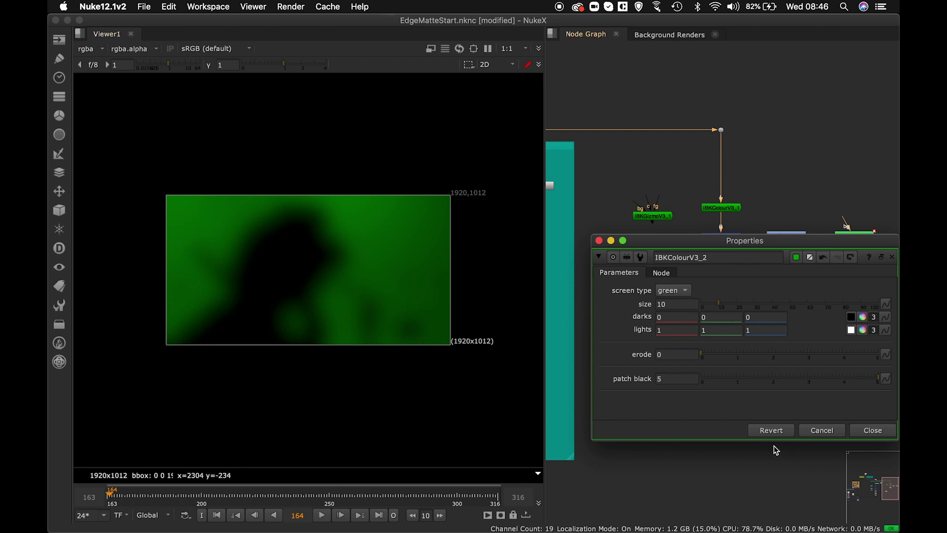
double_click(682, 382)
text(101)
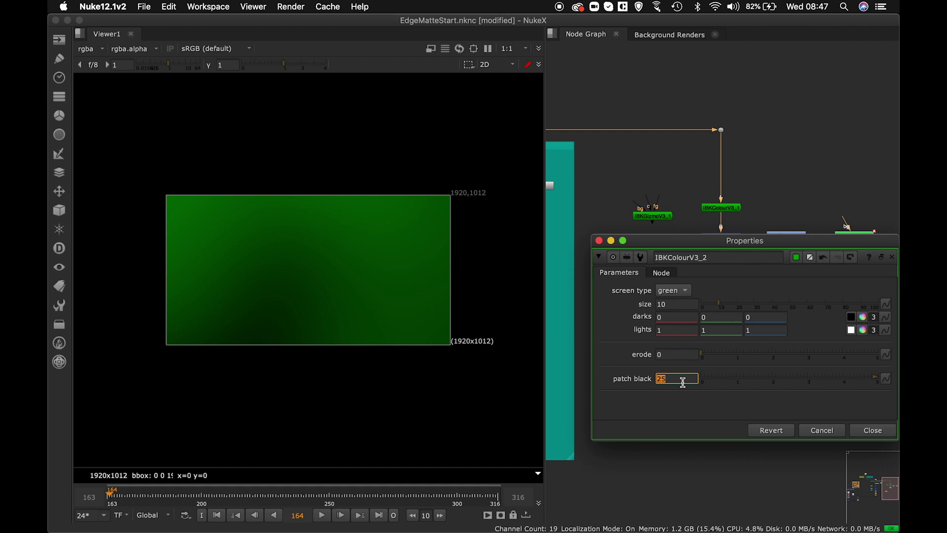
key(Return)
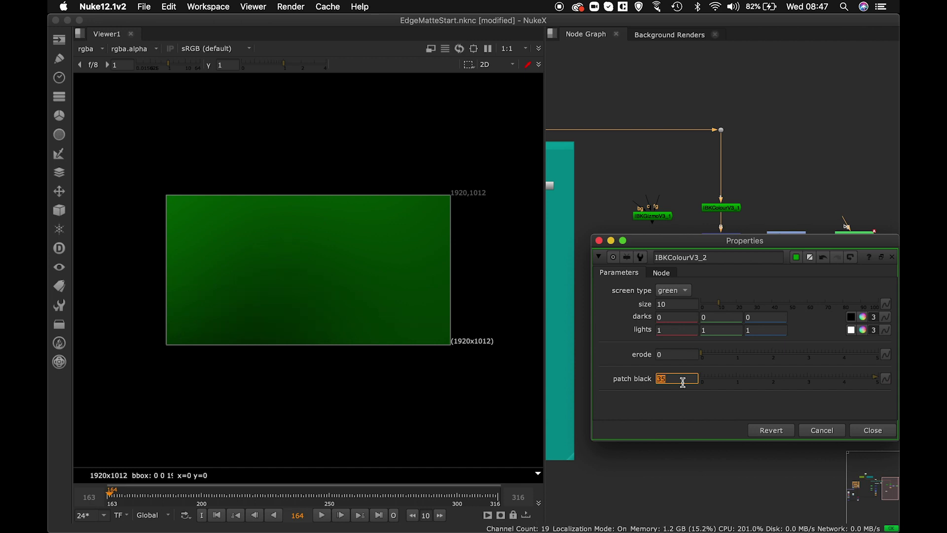
click(872, 431)
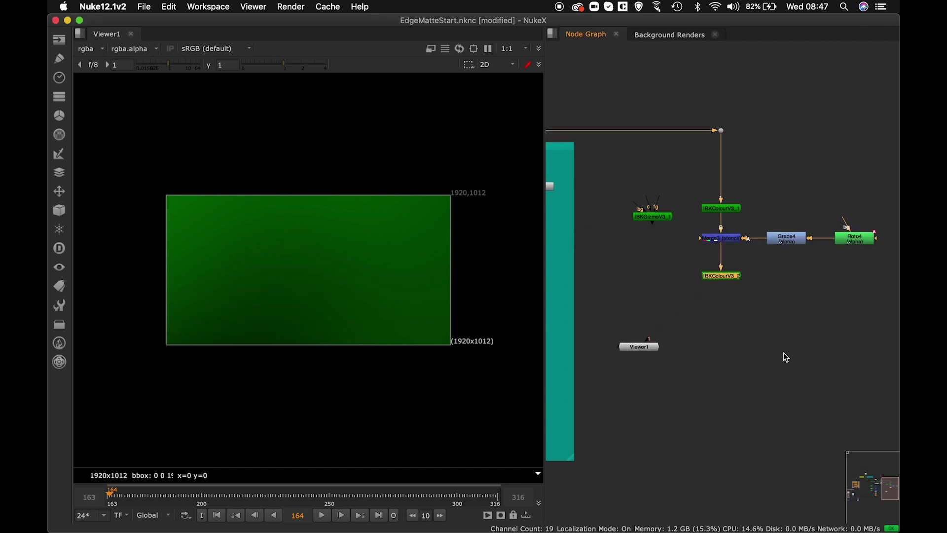
View the output of IBKColourV3_1 and the Merge3 stencil in turn to compare the screen before and after stencilling
key(f)
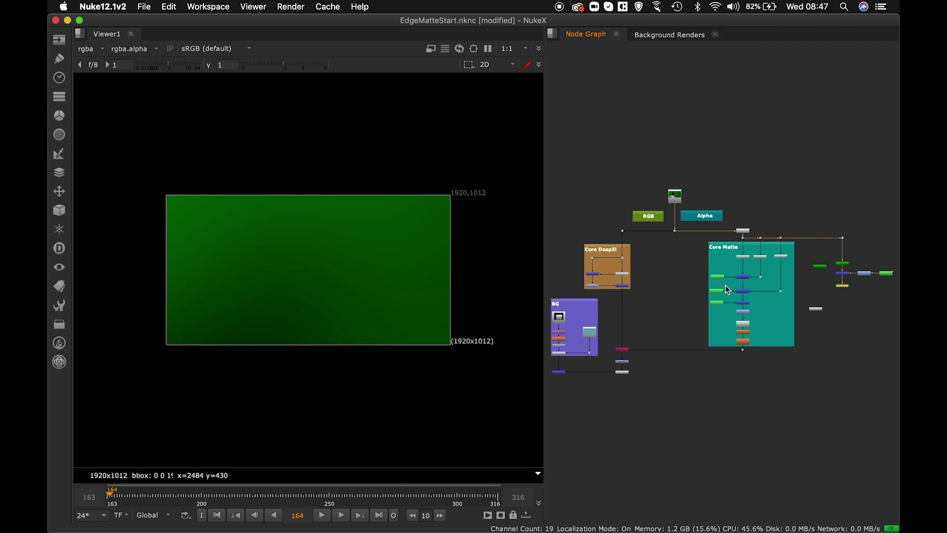
scroll(736, 298, up, 10)
scroll(744, 312, up, 5)
middle_drag(788, 338, 805, 362)
click(644, 206)
key(1)
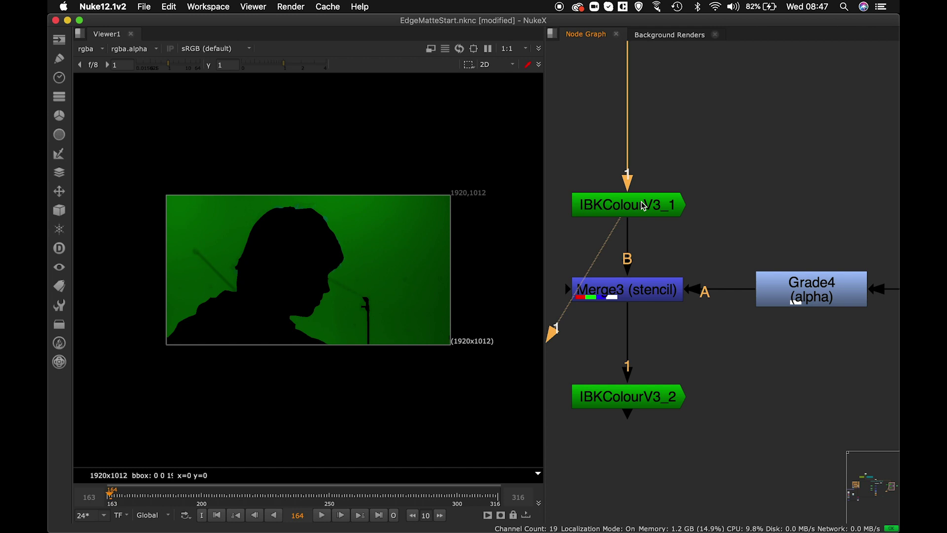
middle_drag(678, 295, 693, 225)
click(686, 209)
key(1)
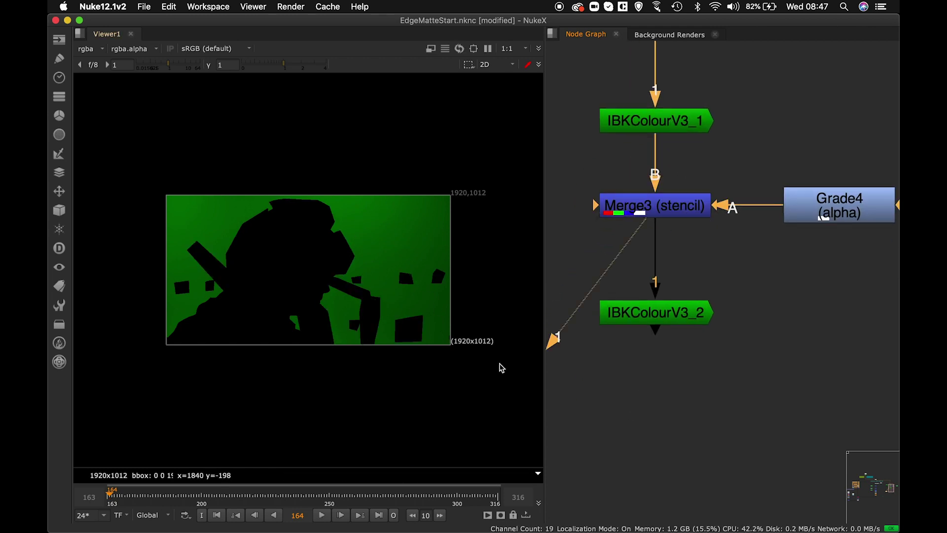
View IBKColourV3_2's output, and rearrange the Viewer1 and IBKGizmoV3_1 nodes to clear space beneath it
click(625, 322)
key(1)
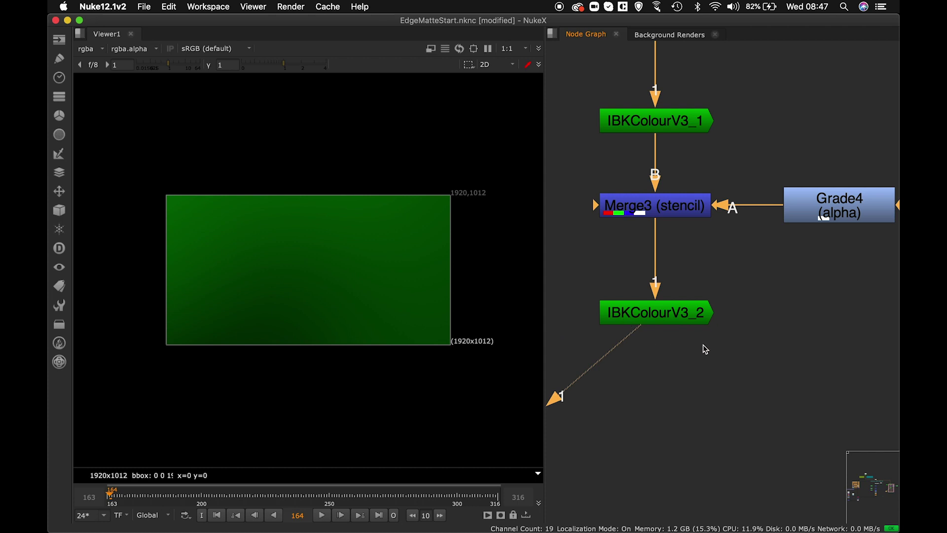
scroll(703, 344, down, 5)
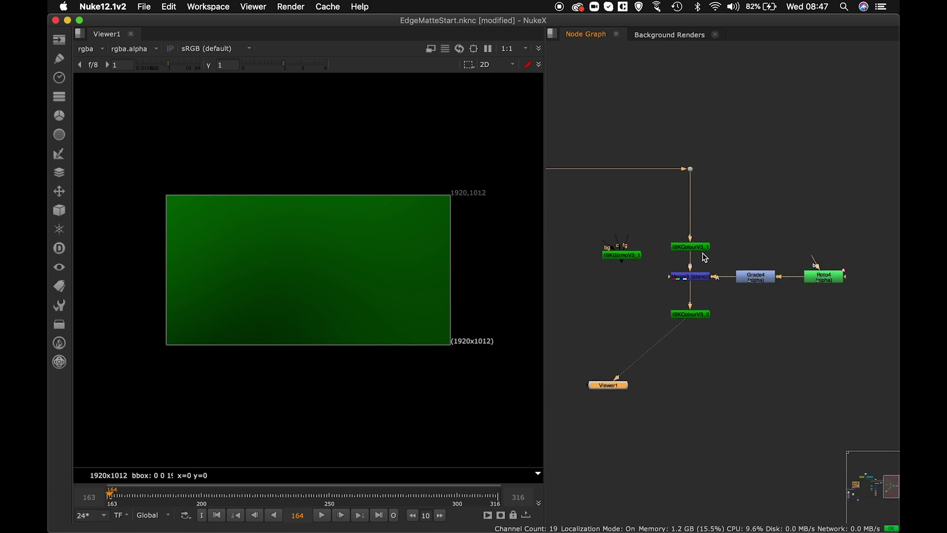
drag(603, 384, 730, 383)
drag(622, 256, 603, 403)
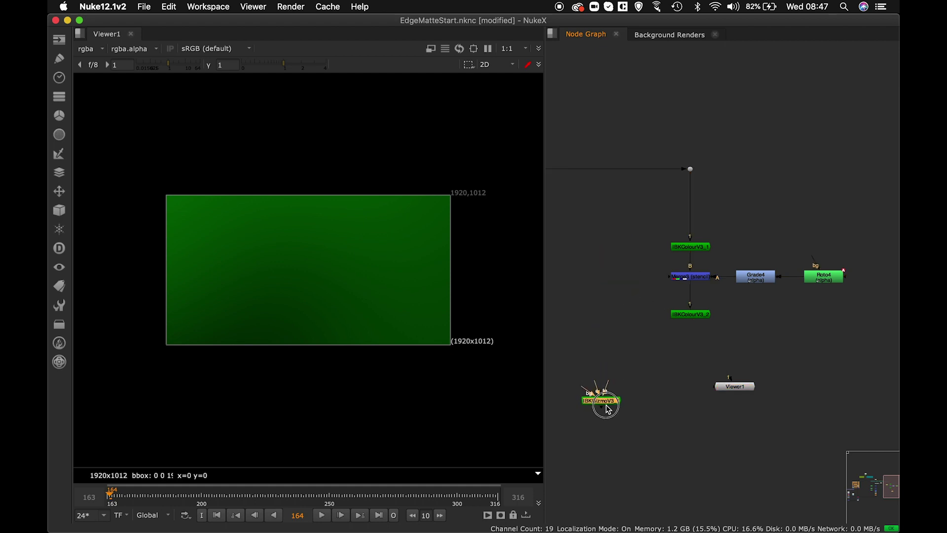
drag(741, 393, 705, 445)
Add a Switch node beneath IBKColourV3_2, close its settings, and feed its input 0 from IBKColourV3_2
click(751, 392)
key(Tab)
text(switc)
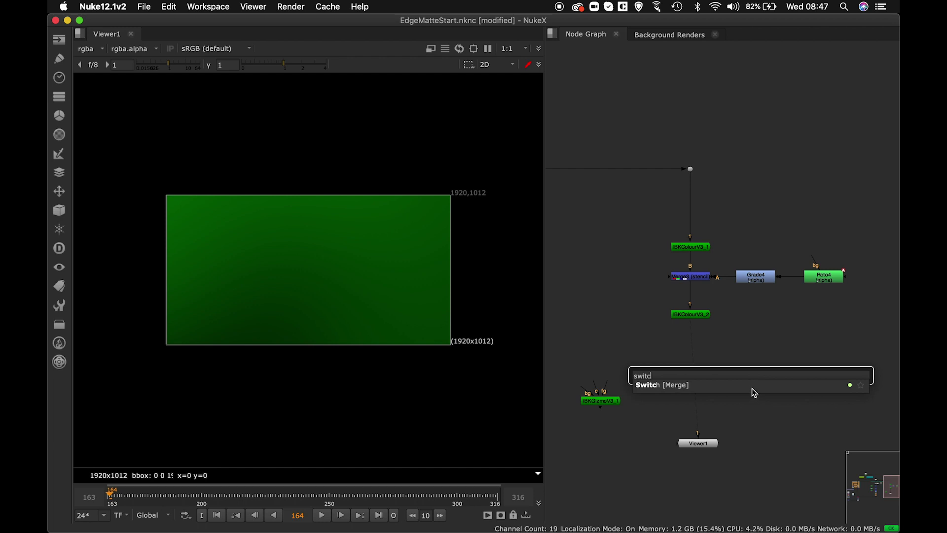
click(714, 385)
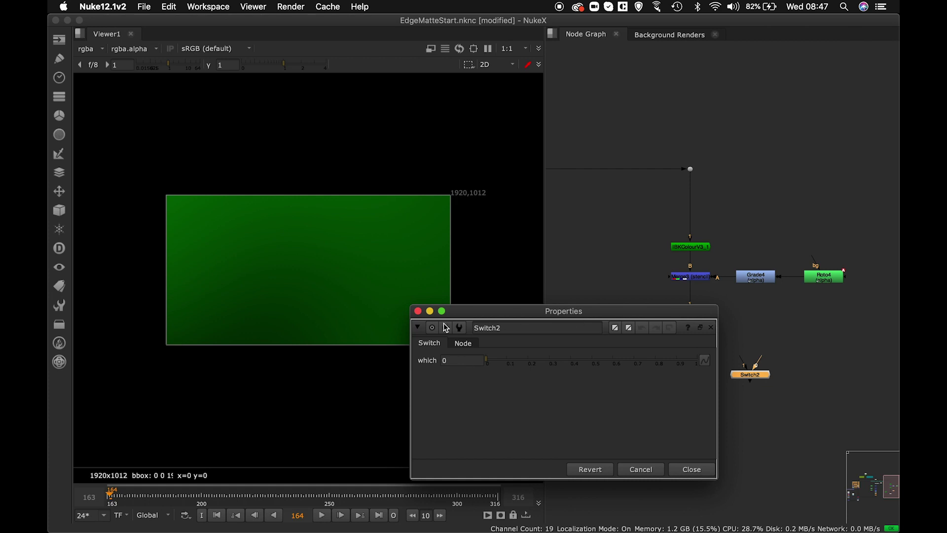
click(419, 311)
drag(759, 364, 703, 381)
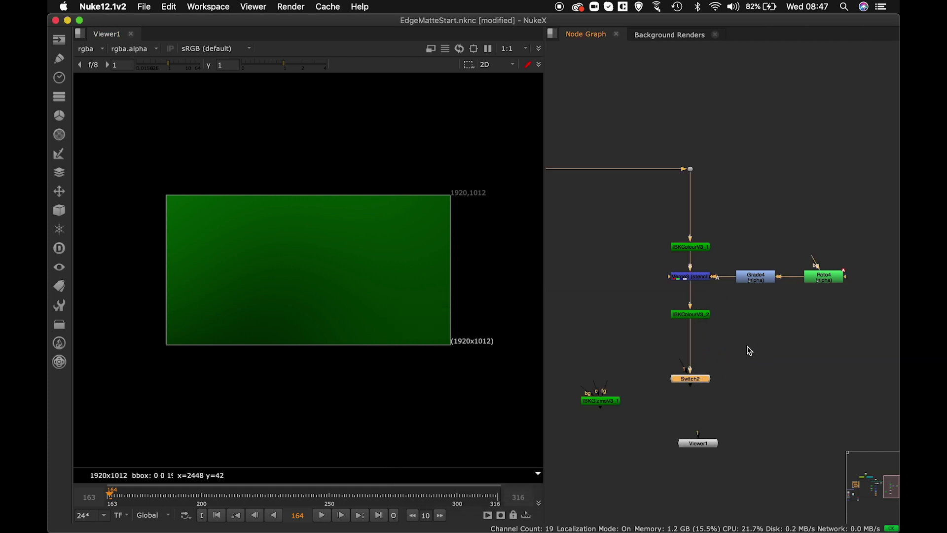
Place IBKGizmoV3_1 level with Switch2 and connect the gizmo's c input to the switch
scroll(683, 351, down, 1)
drag(629, 388, 638, 366)
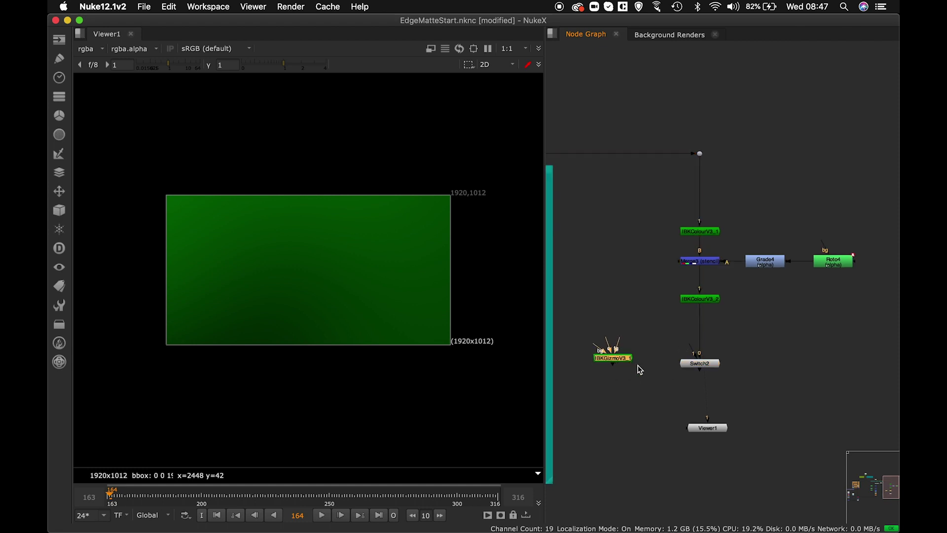
drag(609, 338, 689, 370)
drag(620, 364, 624, 370)
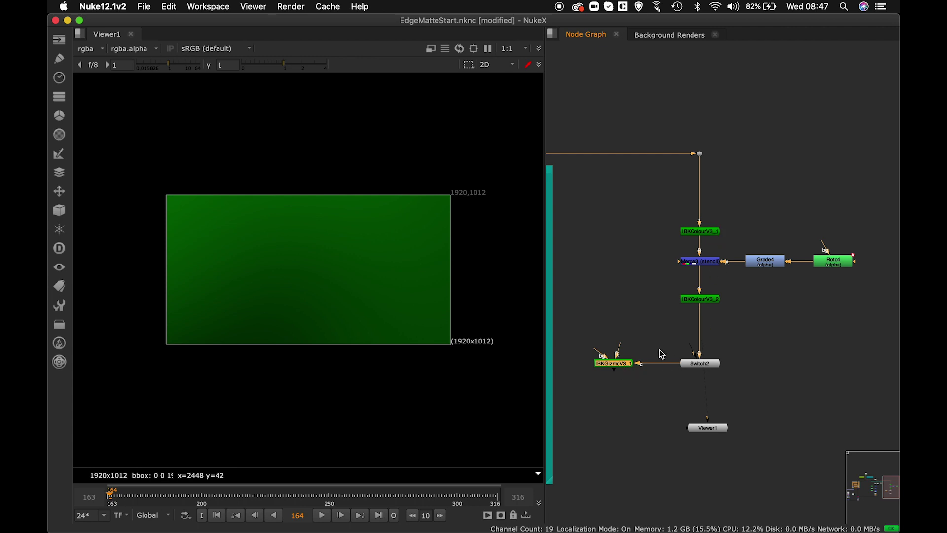
Insert a dot on the plate line above IBKGizmoV3_1 and connect the gizmo's fg input to it
scroll(647, 342, left, 5)
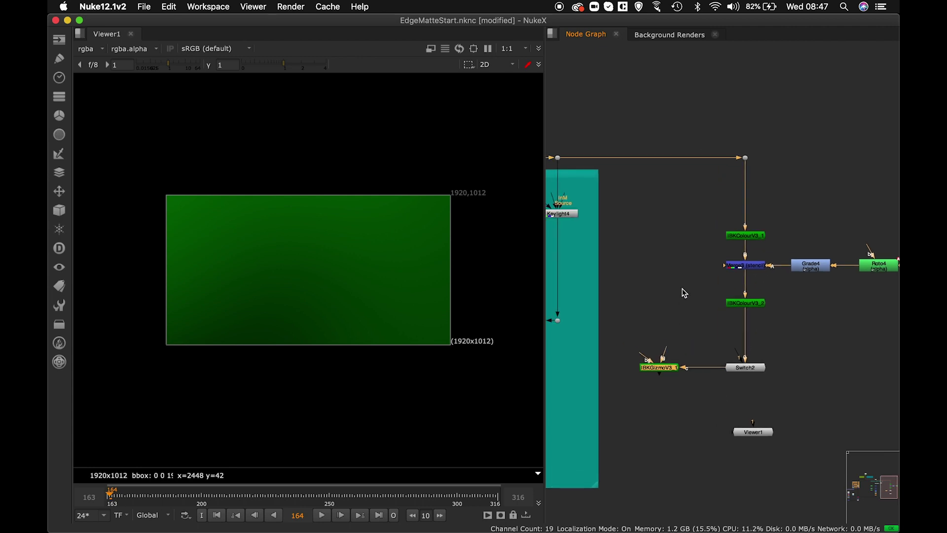
scroll(621, 244, down, 10)
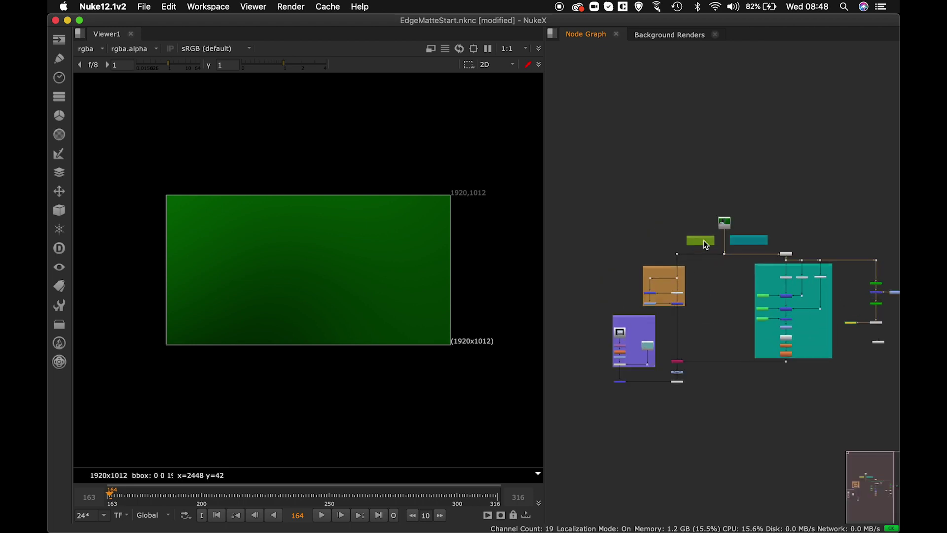
scroll(739, 243, up, 10)
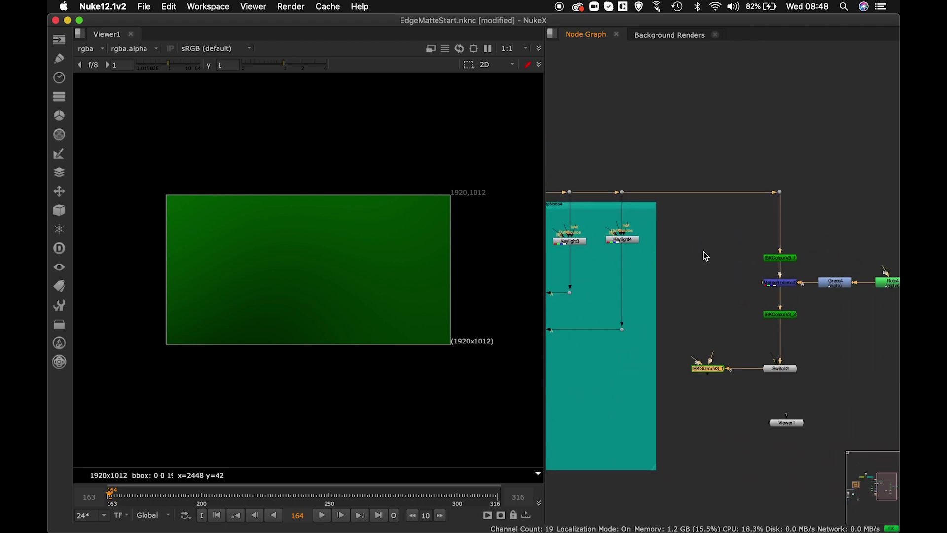
ctrl+click(702, 192)
drag(715, 358, 709, 192)
click(712, 368)
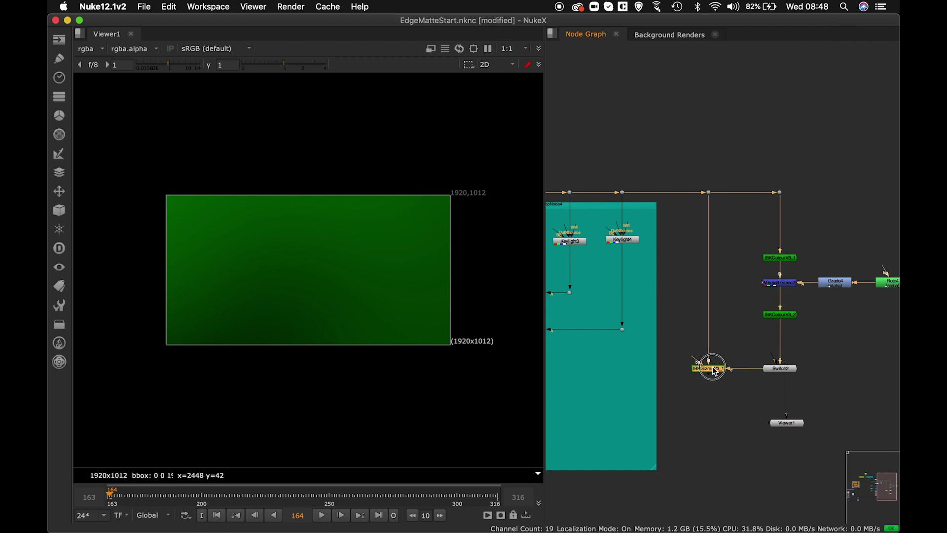
View IBKGizmoV3_1's output and set its screen type to C-green
key(1)
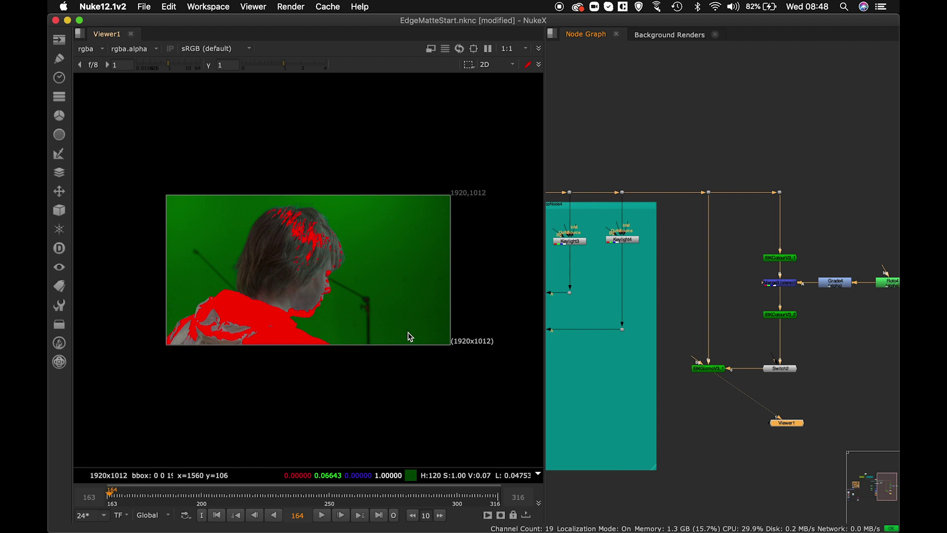
double_click(703, 368)
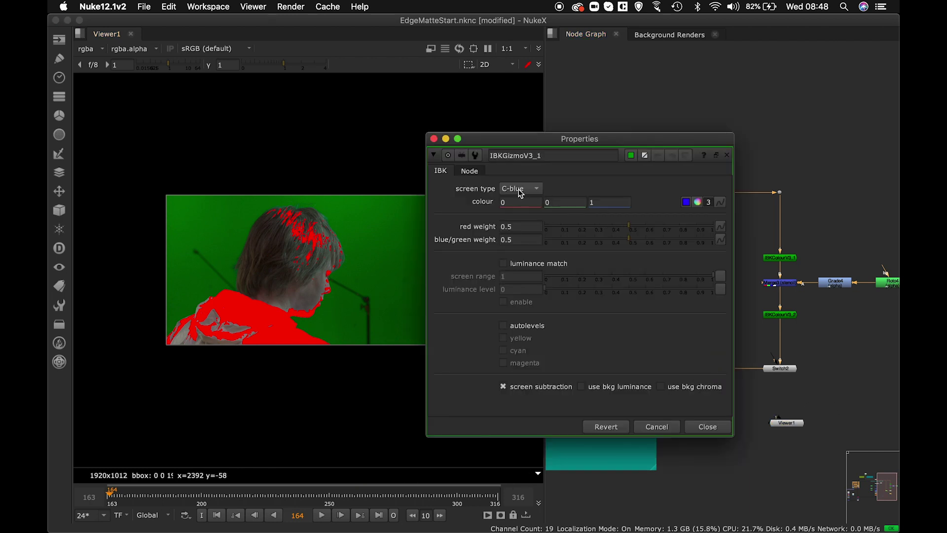
click(524, 188)
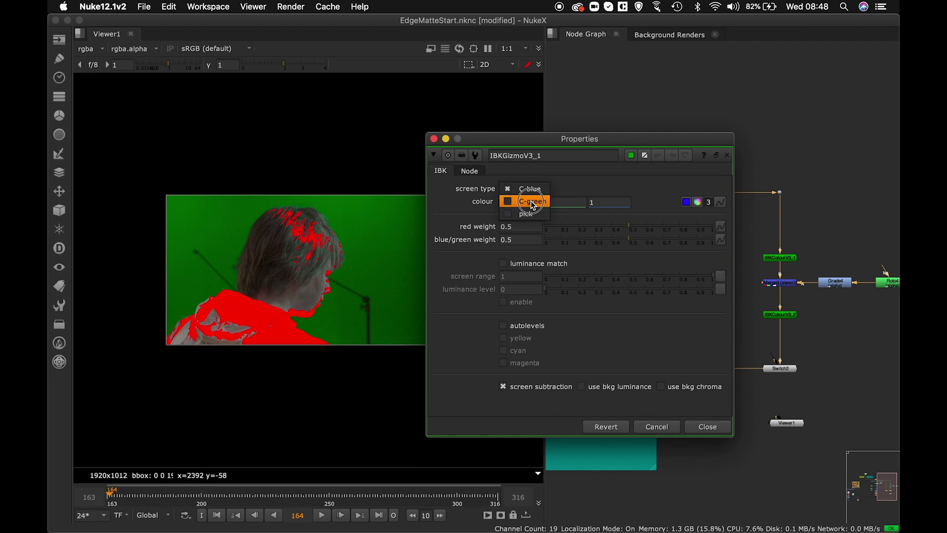
click(532, 202)
Inspect IBKGizmoV3_1's alpha around the hair, face, jacket and microphone stand, along with its red and blue/green weights
scroll(322, 250, up, 5)
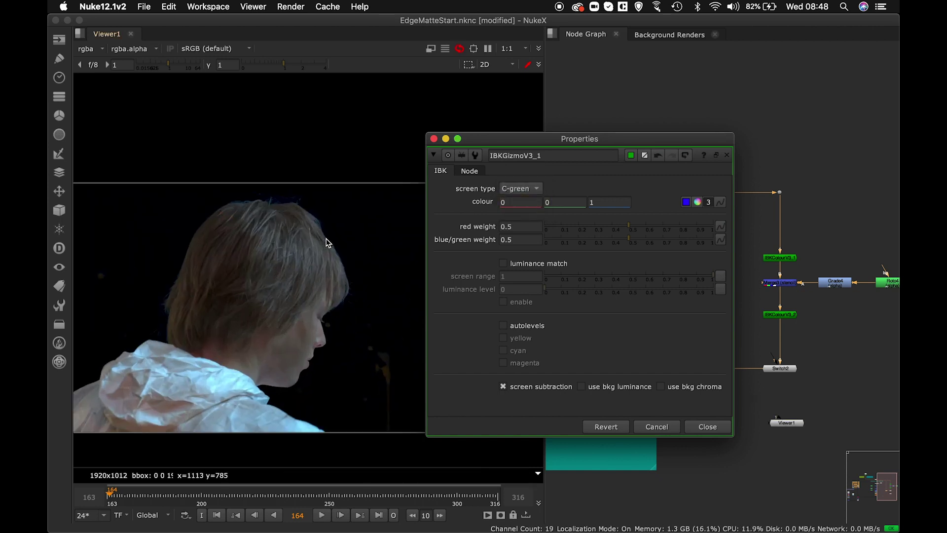
key(1)
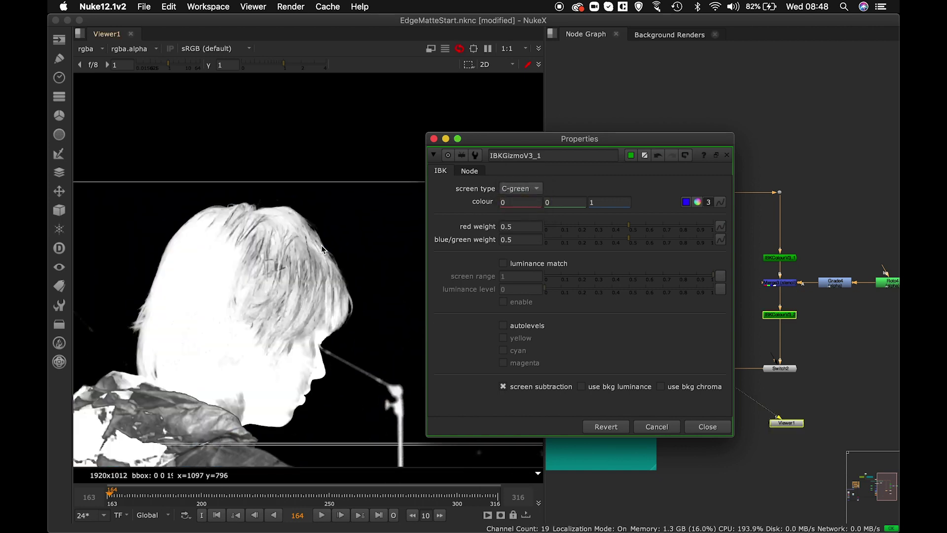
scroll(342, 268, down, 5)
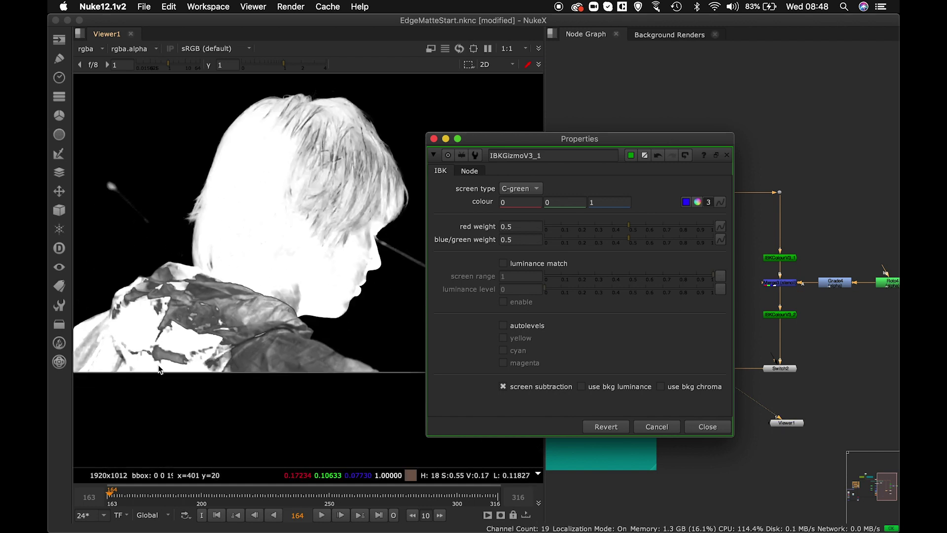
scroll(271, 258, up, 3)
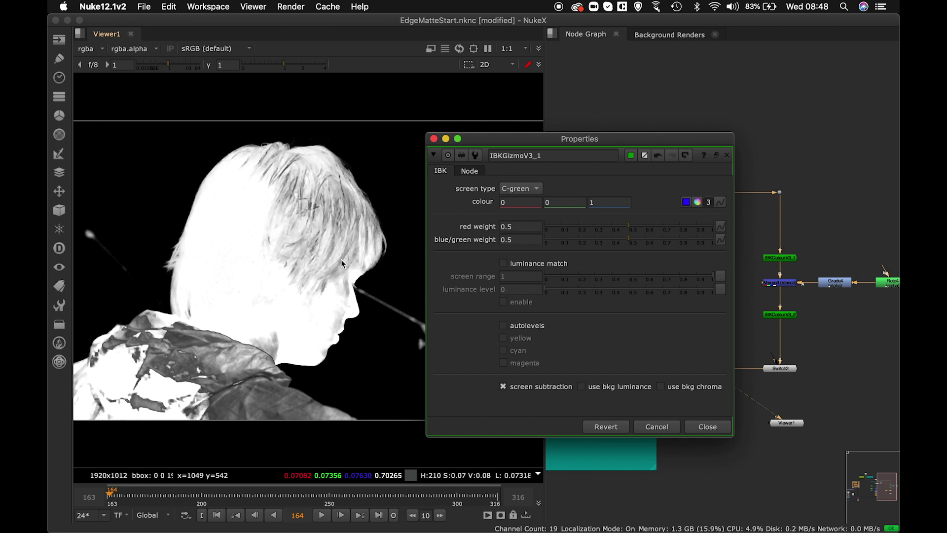
scroll(303, 166, up, 2)
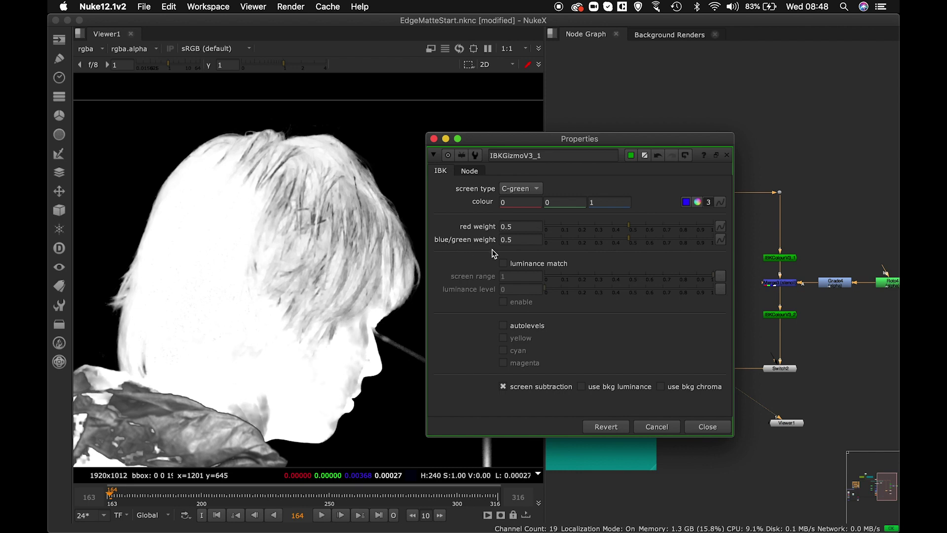
mouse_move(629, 242)
mouse_down()
mouse_move(603, 244)
mouse_move(646, 248)
mouse_move(630, 249)
mouse_up()
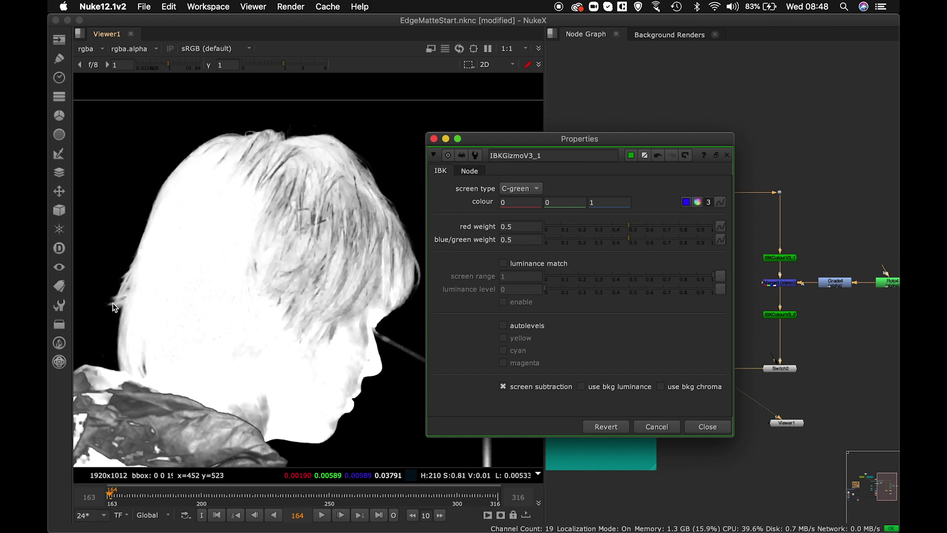
middle_drag(376, 279, 339, 280)
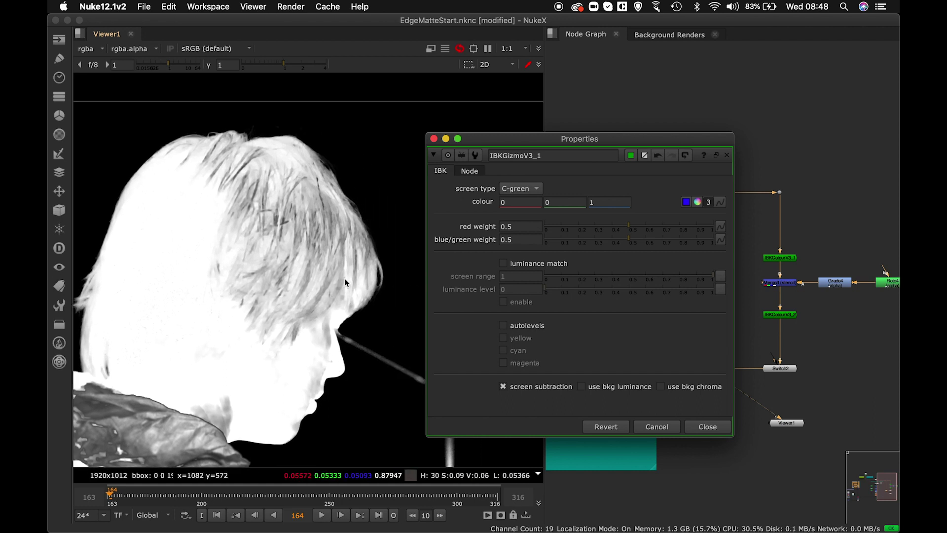
scroll(395, 286, up, 3)
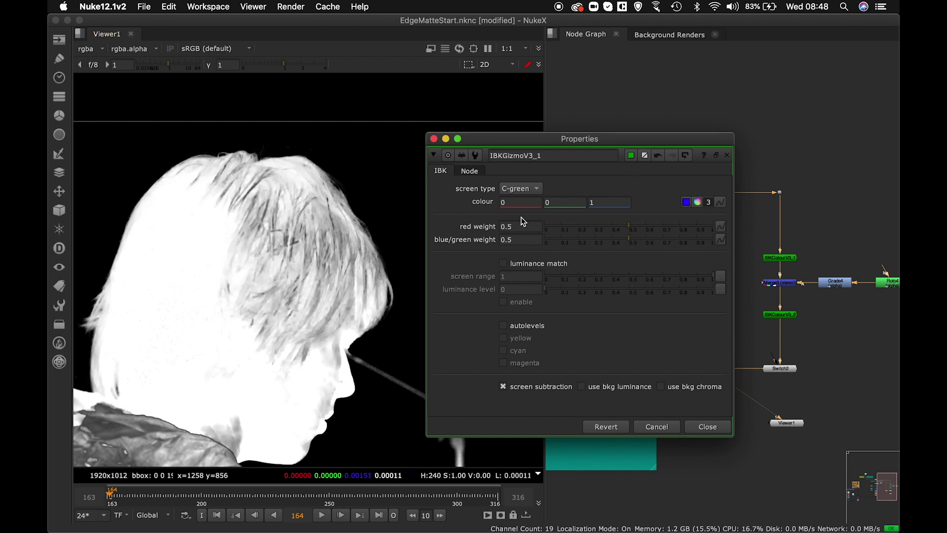
Close the gizmo's settings and put a backdrop behind both IBKColour nodes, the Merge3 stencil, Grade4 and Roto4
click(707, 428)
scroll(643, 180, down, 5)
drag(635, 174, 836, 280)
key(Tab)
text(ba)
key(Return)
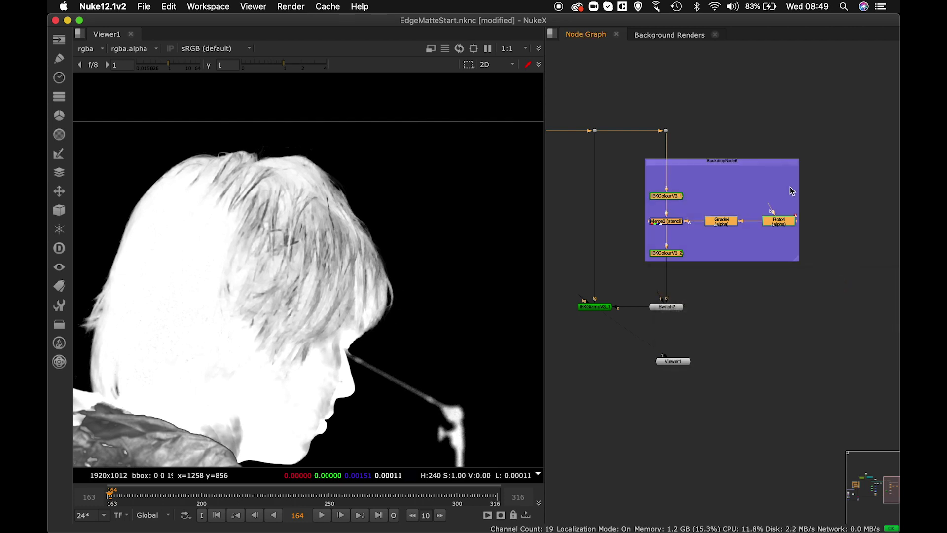
Label the new backdrop "Edge Basic Key Technique"
click(741, 166)
double_click(740, 161)
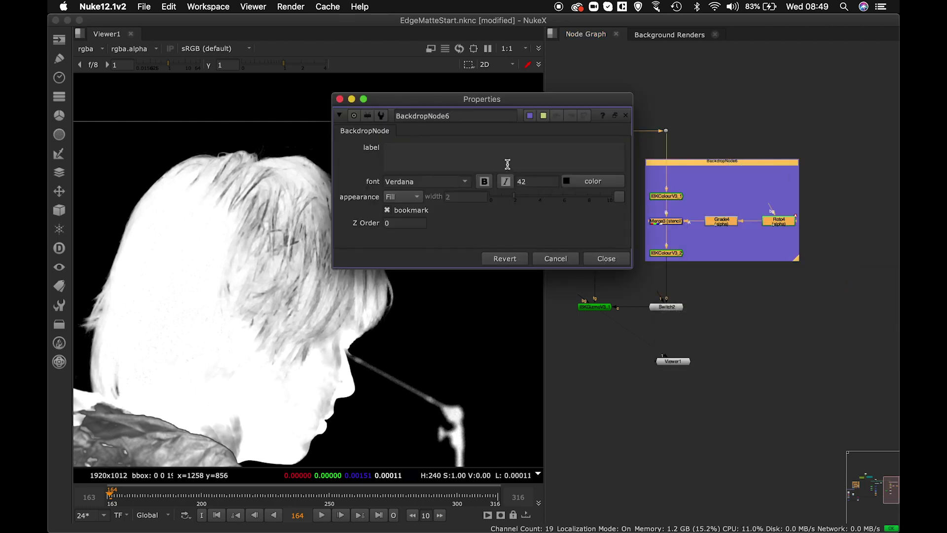
text(Ed)
key(BackSpace)
key(BackSpace)
key(BackSpace)
text(Edge )
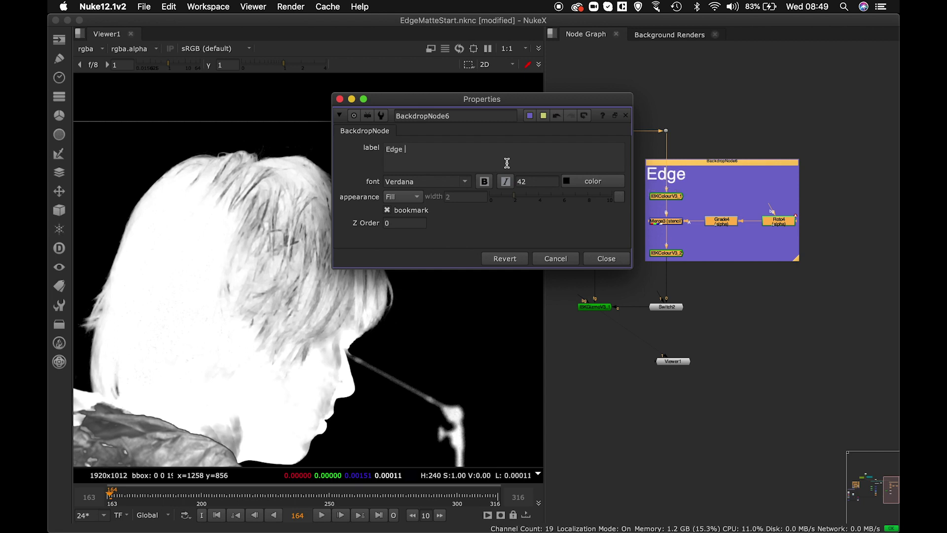
text(Basic Key Technique)
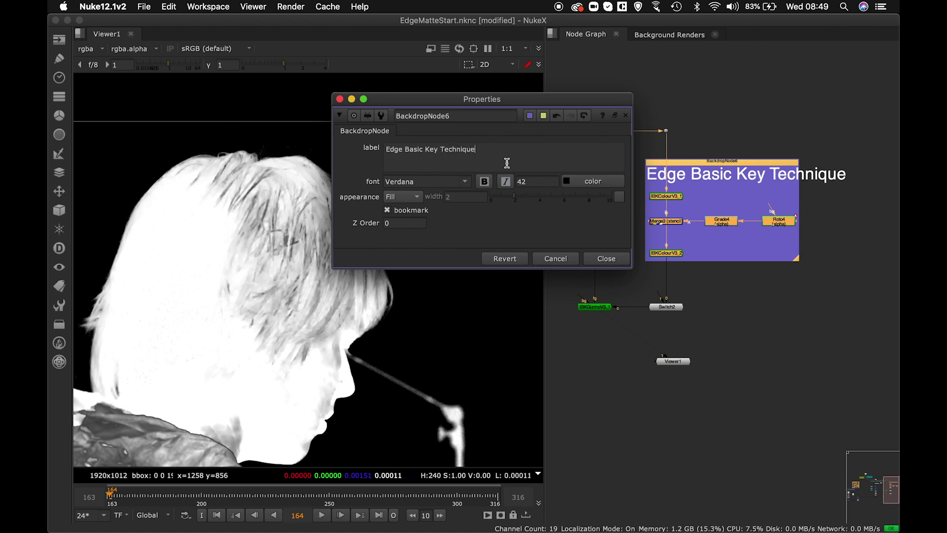
Make the backdrop label bold at font size 28, widen the backdrop around the text, and close its settings
click(541, 182)
text(28)
key(Return)
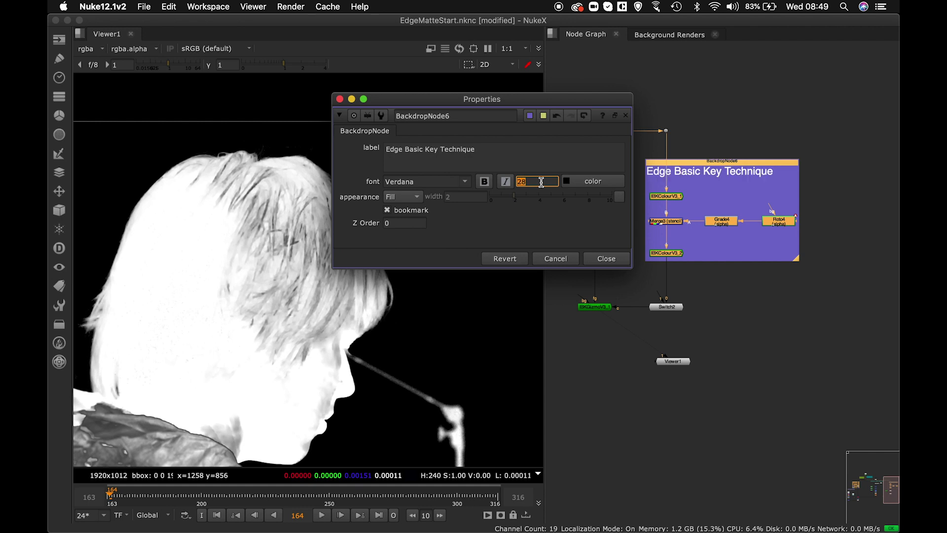
click(485, 181)
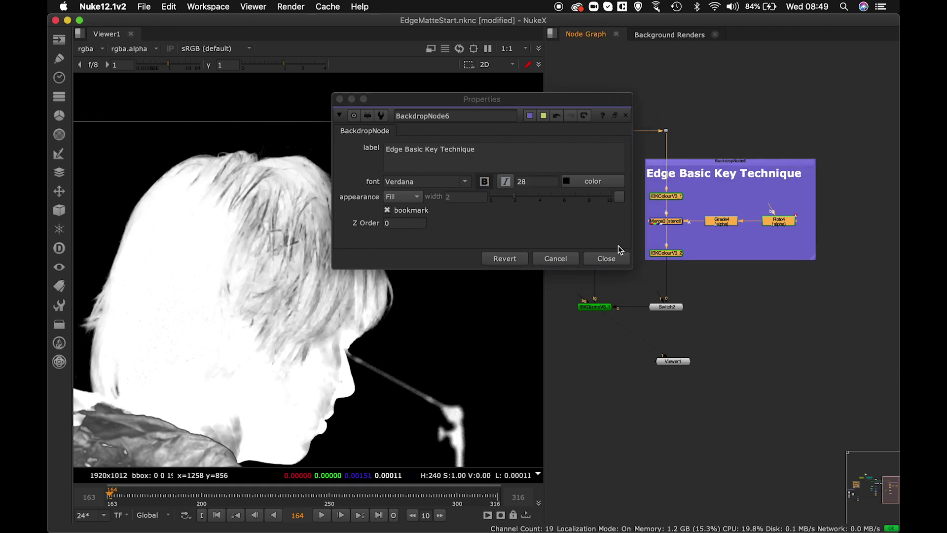
click(607, 258)
click(709, 315)
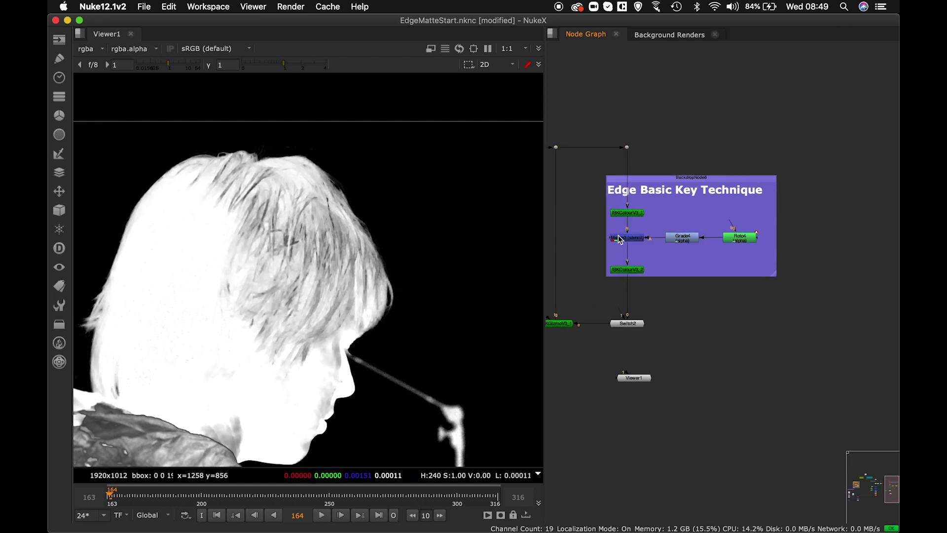
Duplicate IBKColourV3_1, the Merge3 stencil, Grade4 and Roto4, and place the copies beside the Edge Basic Key Technique backdrop
drag(586, 205, 778, 256)
scroll(805, 253, right, 5)
click(766, 229)
key(ctrl+v)
drag(709, 229, 769, 231)
Connect the copied IBKColour node to the plate line's end dot and route the link with a corner dot above it
scroll(772, 264, up, 1)
scroll(769, 259, down, 4)
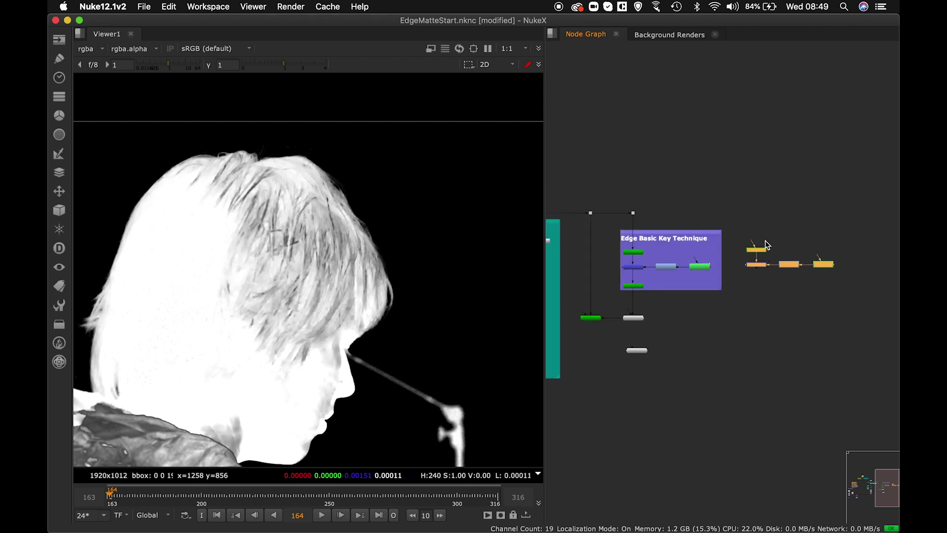
drag(750, 244, 633, 212)
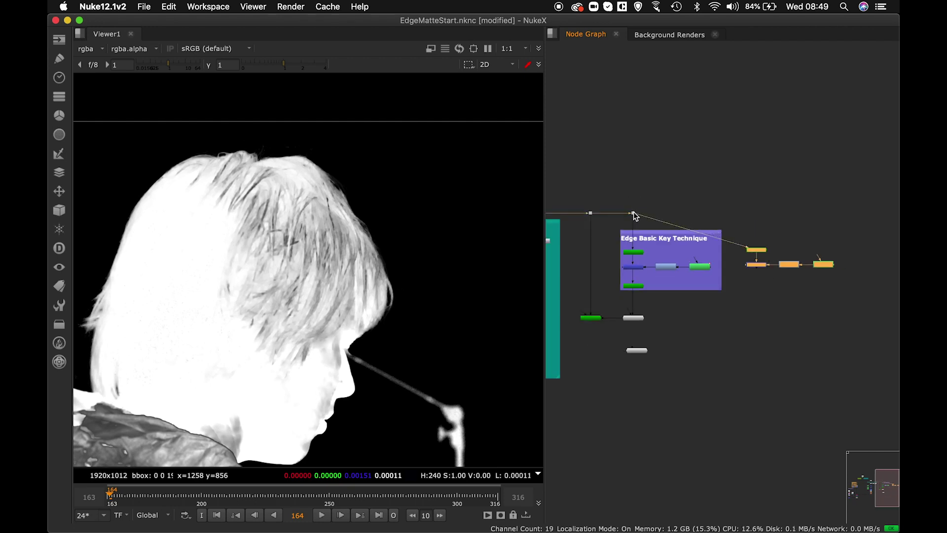
ctrl+drag(694, 230, 758, 213)
scroll(783, 292, up, 6)
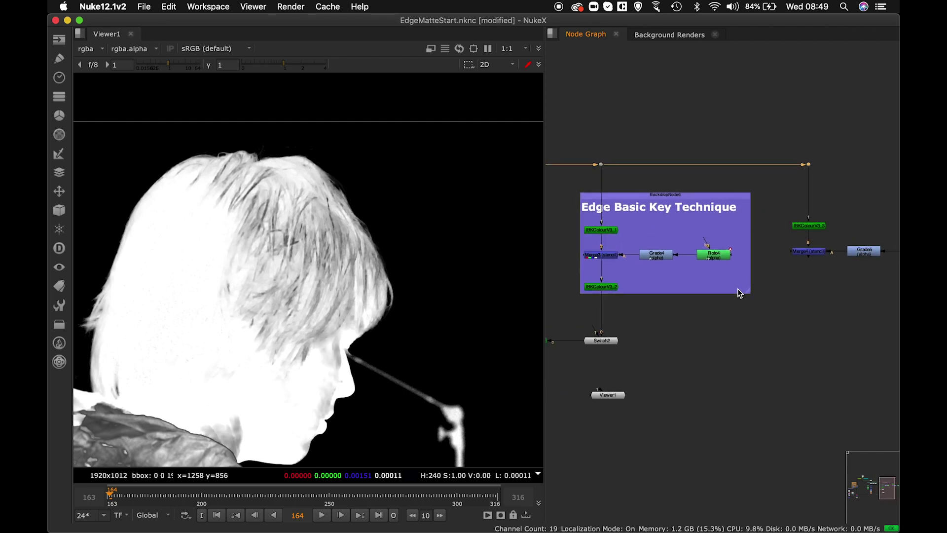
Check the patch black setting of the IBKColourV3_2 node in the Edge Basic Key Technique backdrop
scroll(705, 305, left, 2)
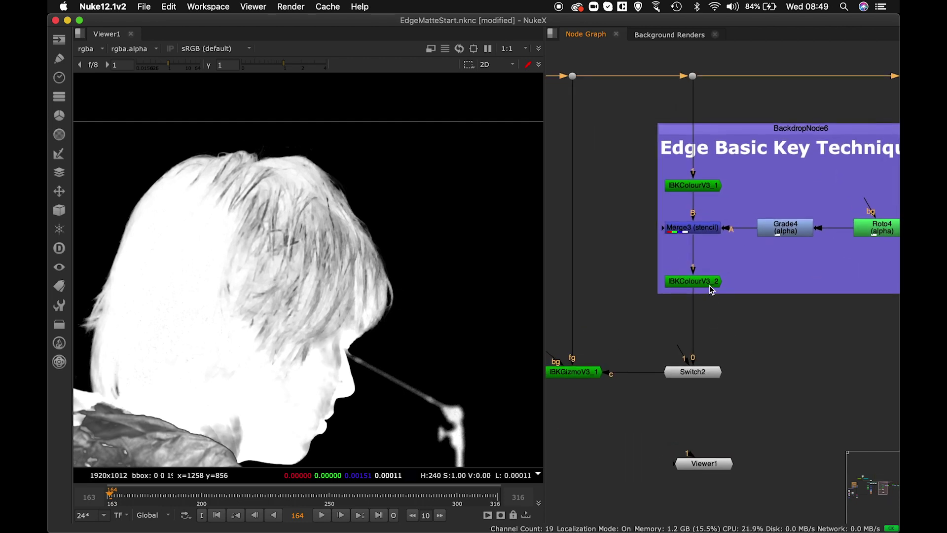
double_click(707, 282)
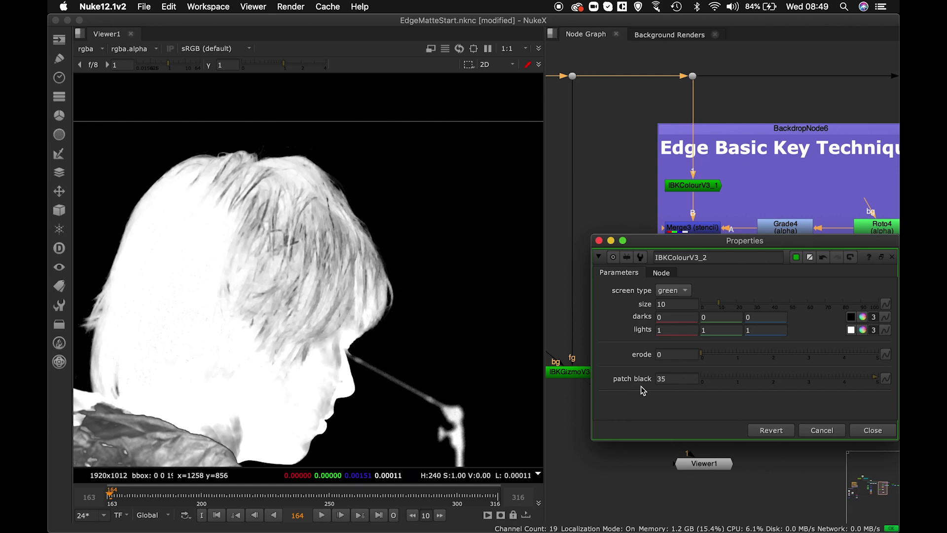
click(872, 431)
scroll(562, 294, right, 10)
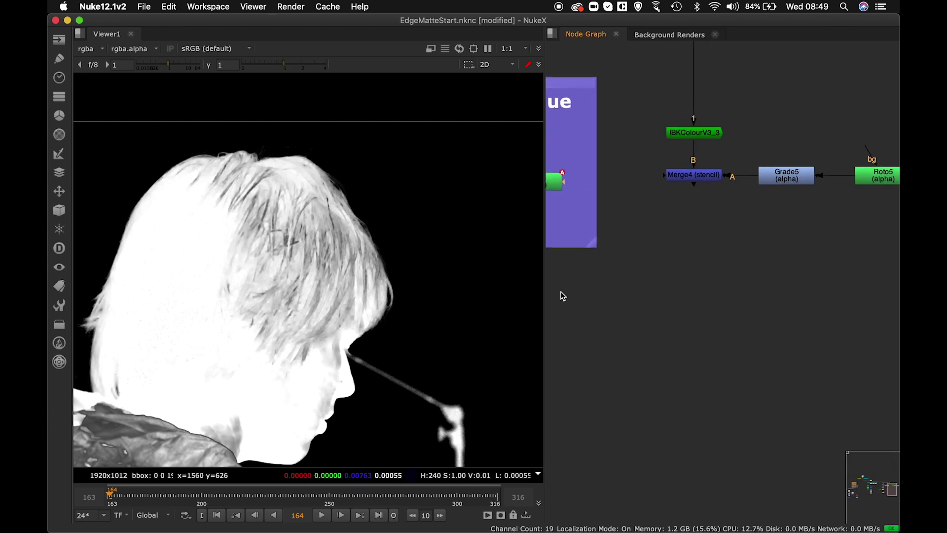
View the output of the copied Merge4 stencil in colour, with the whole plate in frame
click(661, 212)
key(1)
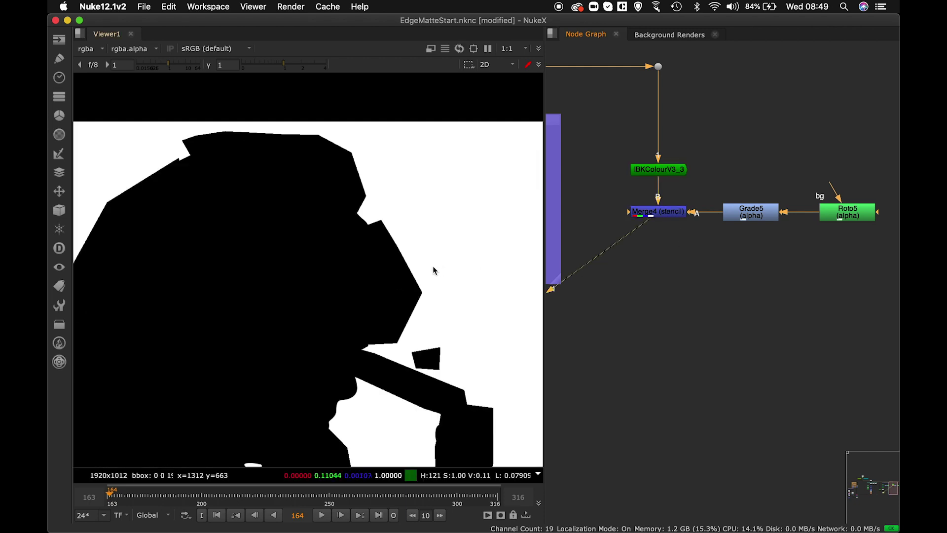
scroll(419, 266, down, 2)
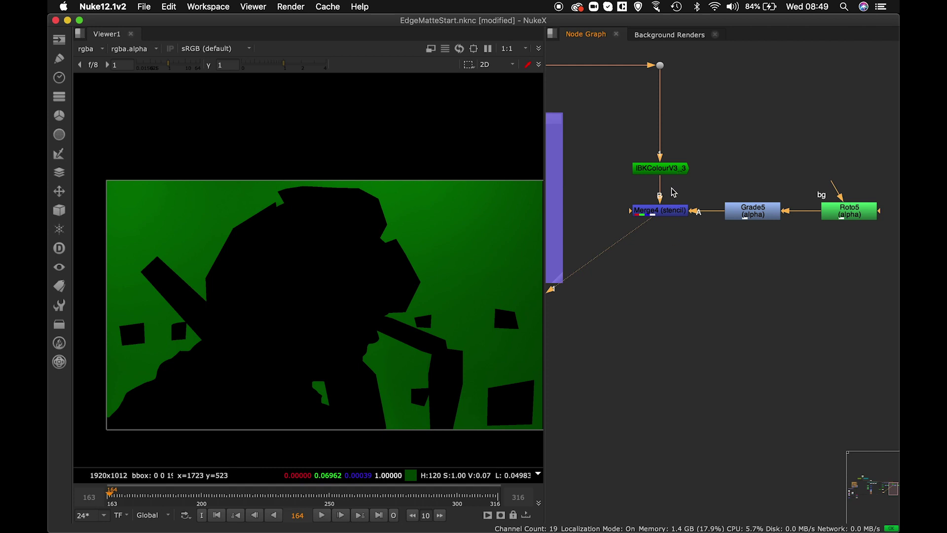
Duplicate the IBKColourV3_3 node and attach the copy beneath the Merge4 stencil
click(674, 171)
click(655, 262)
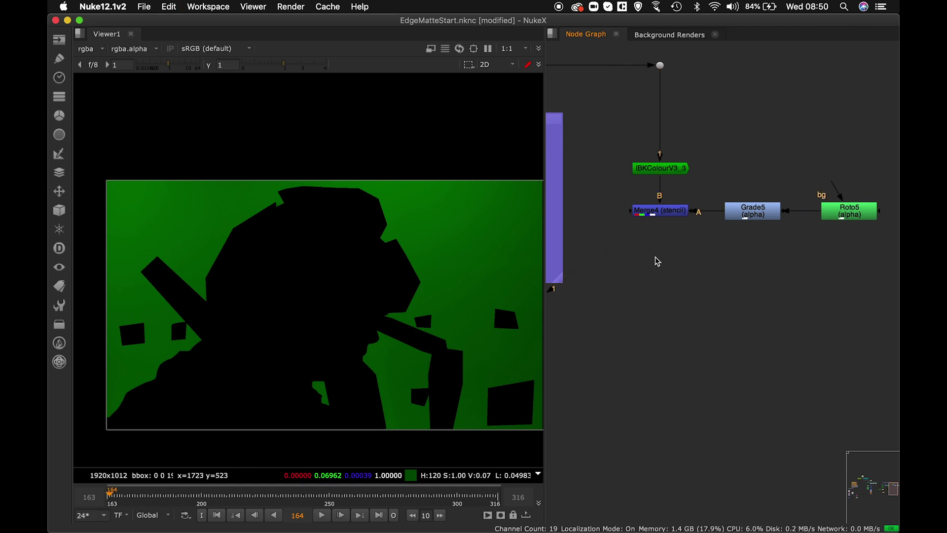
key(super+v)
drag(643, 244, 661, 217)
drag(664, 263, 672, 252)
Set patch black to 1 on the IBKColour copy below Merge4 and close its settings
double_click(670, 248)
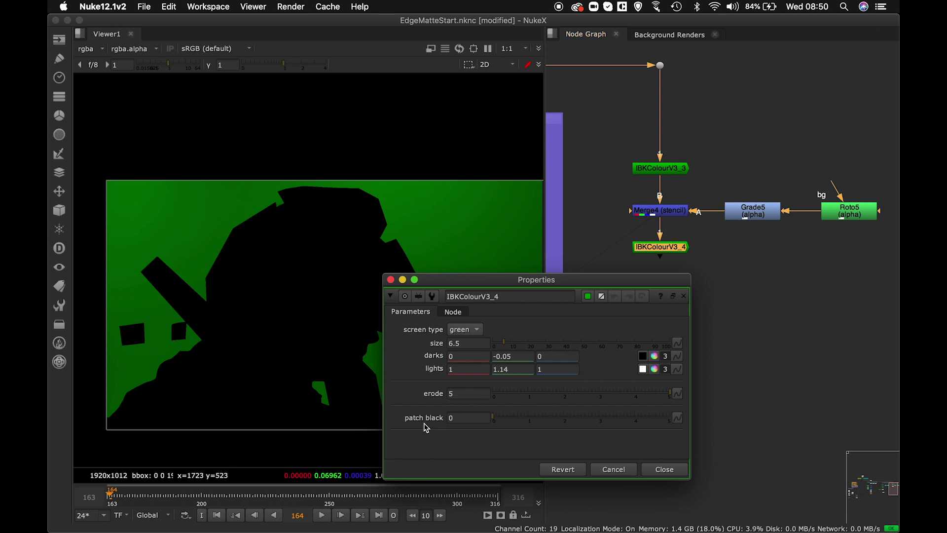
click(476, 418)
text(1)
key(Return)
click(657, 469)
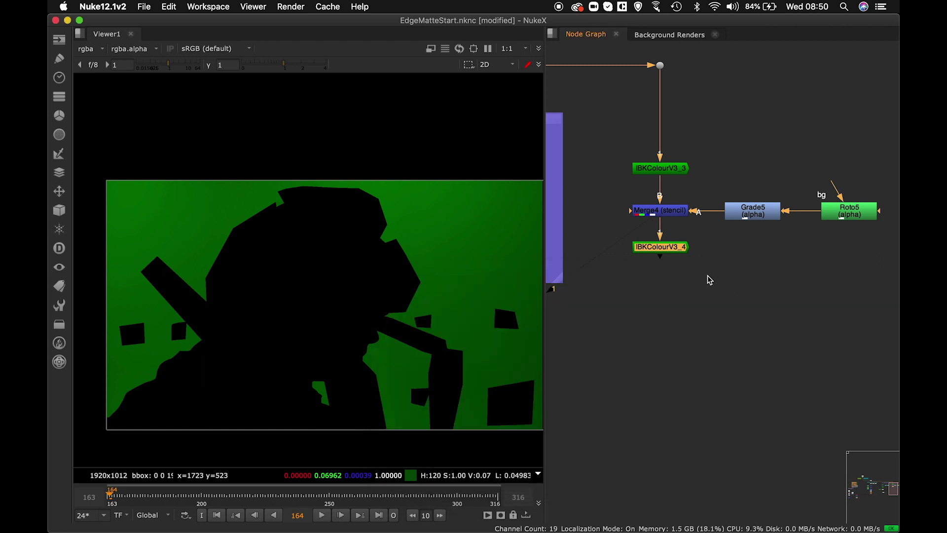
Duplicate the IBKColour node below Merge4 to extend the chain and set the new copy's patch black to 2
click(675, 249)
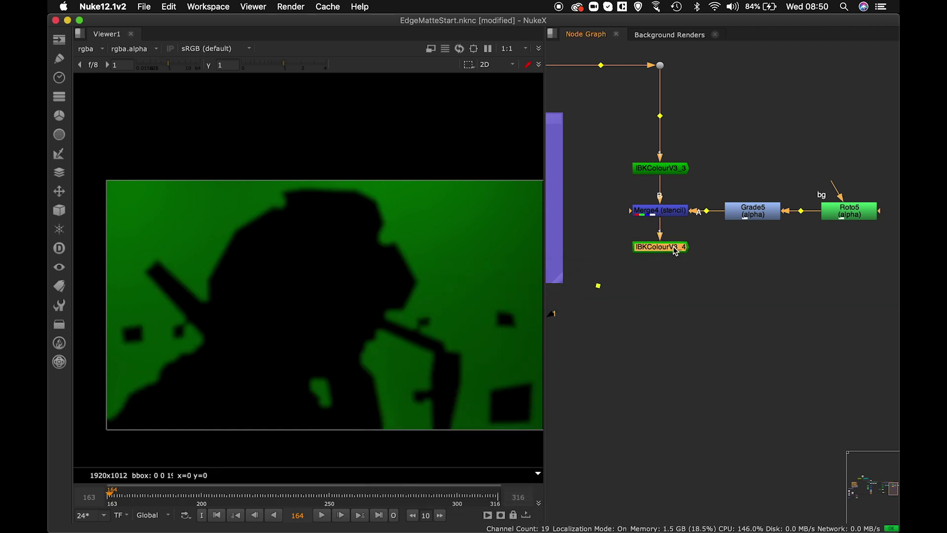
key(super+c)
key(super+v)
double_click(661, 272)
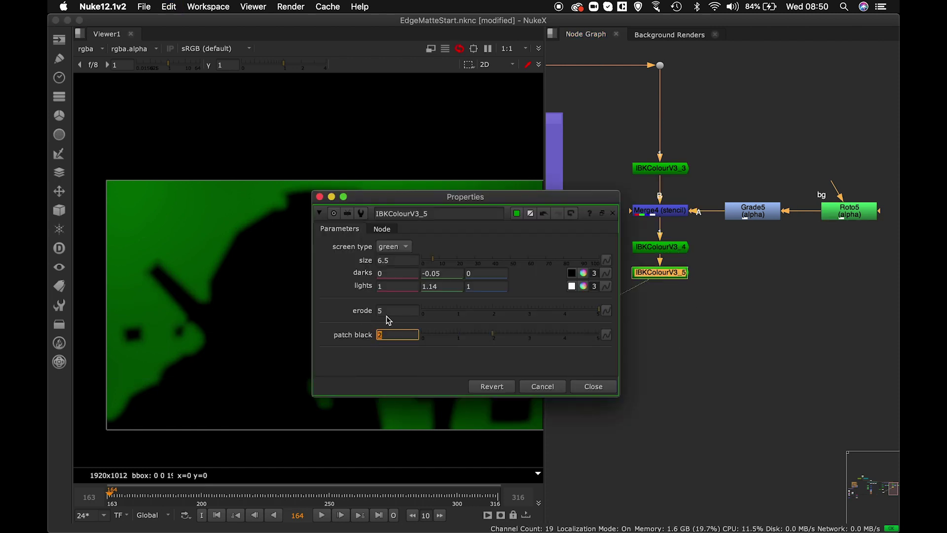
key(Return)
click(586, 388)
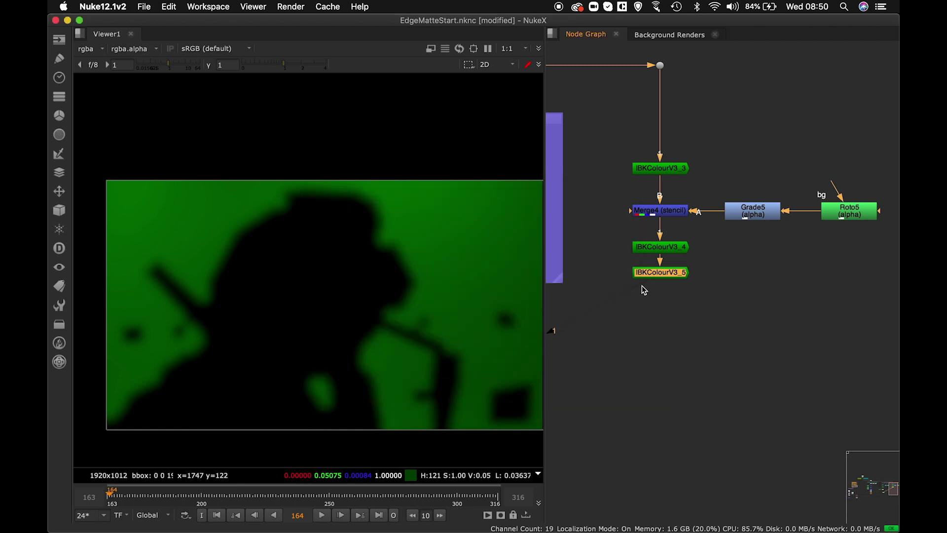
Add a third IBKColour copy to the end of the chain and delete all three copies below Merge4
key(super+c)
key(super+v)
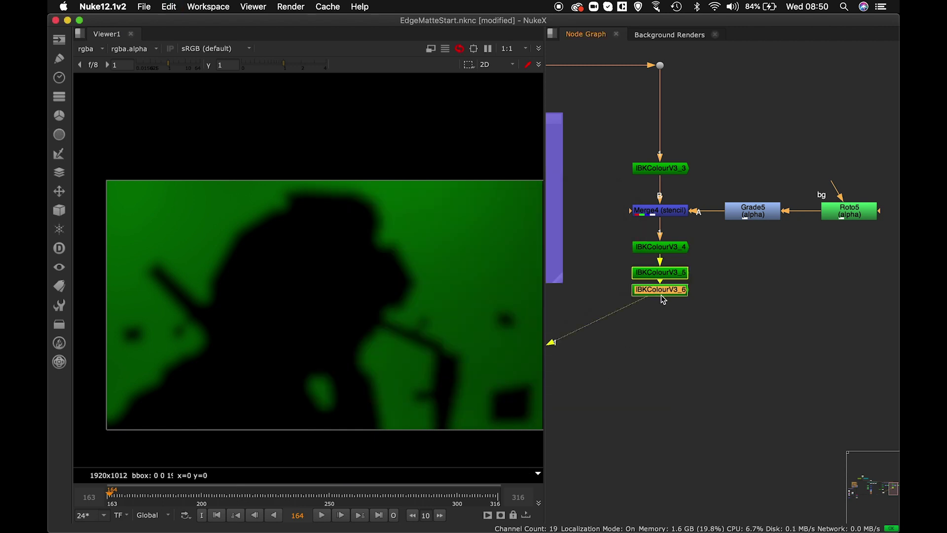
drag(696, 314, 626, 238)
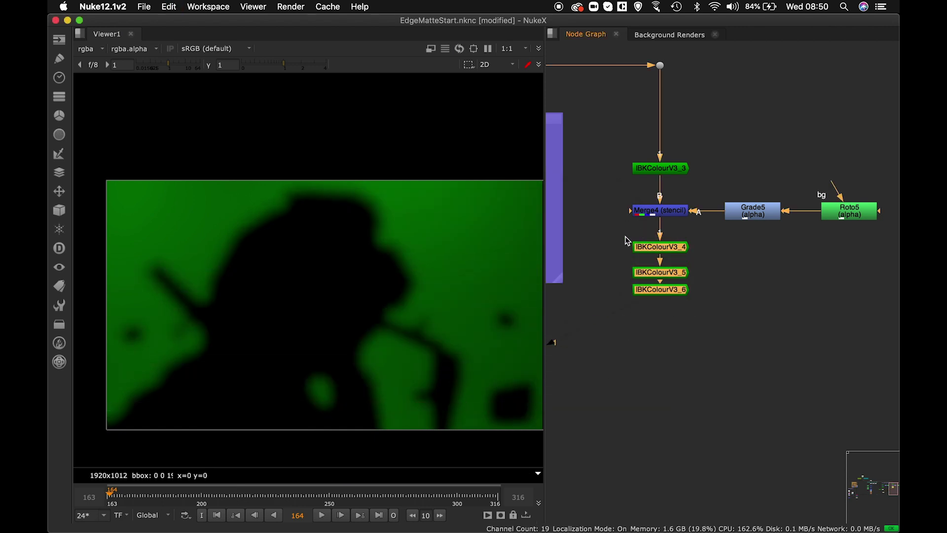
key(Delete)
Create a fresh IBKColour node with default settings just below the Merge4 stencil
click(626, 240)
key(Tab)
text(ibk)
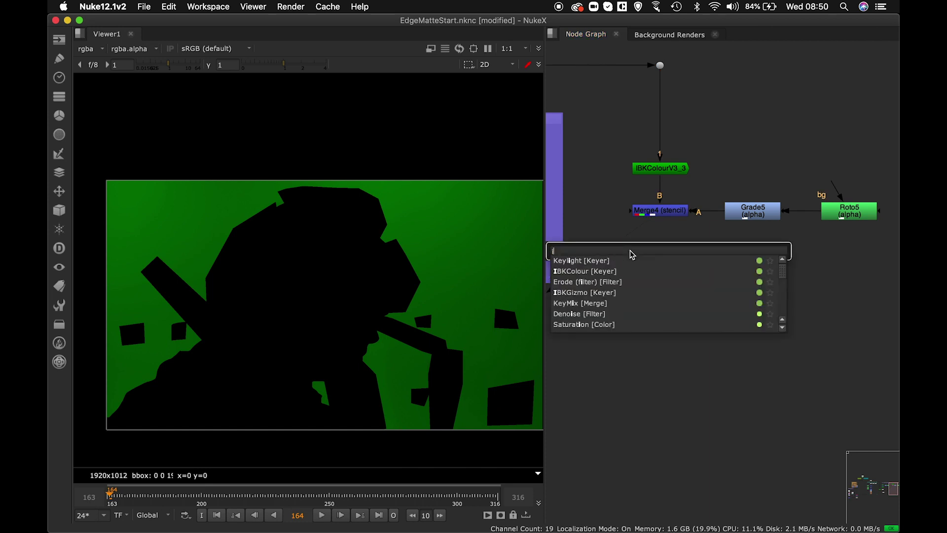
key(Return)
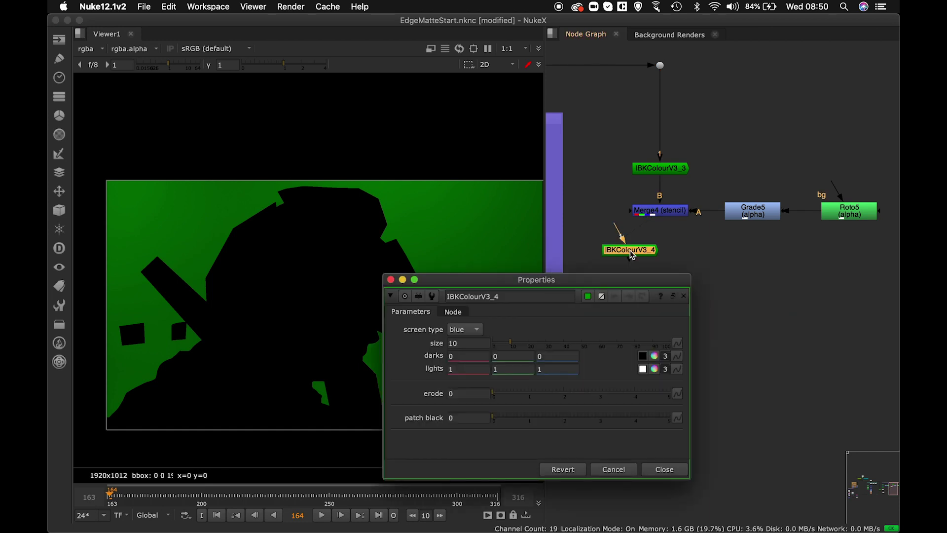
Connect the new IBKColour node below the stencil Merge, with screen type green and patch black 1
drag(642, 252, 673, 254)
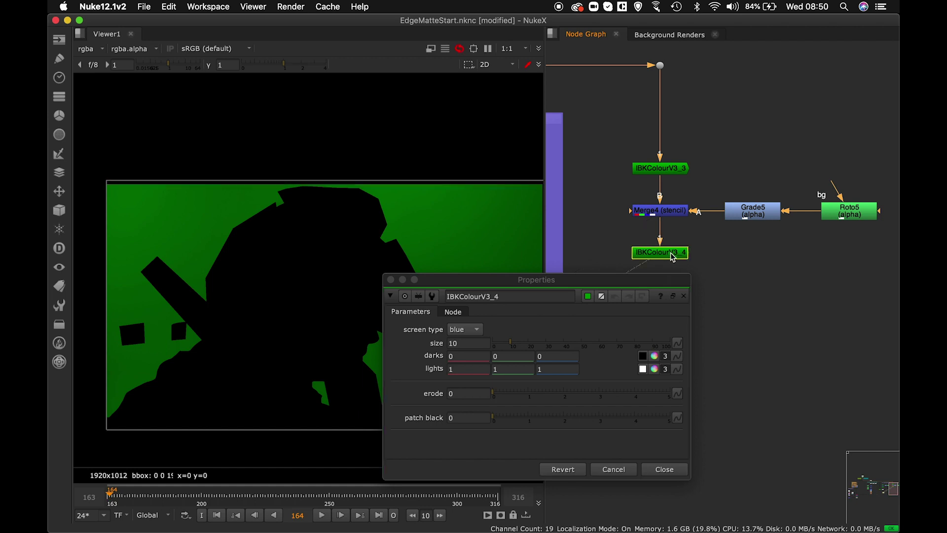
click(475, 332)
click(472, 320)
click(467, 418)
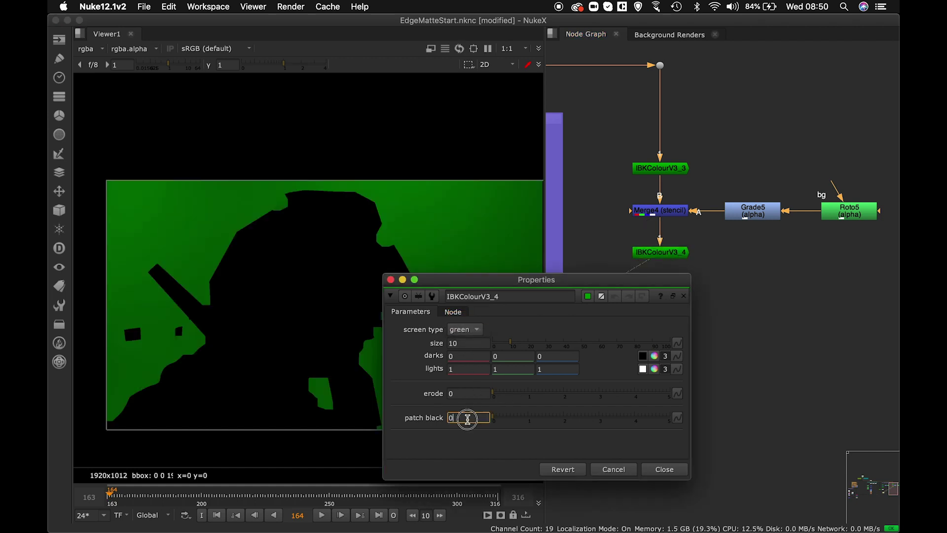
text(1)
key(Return)
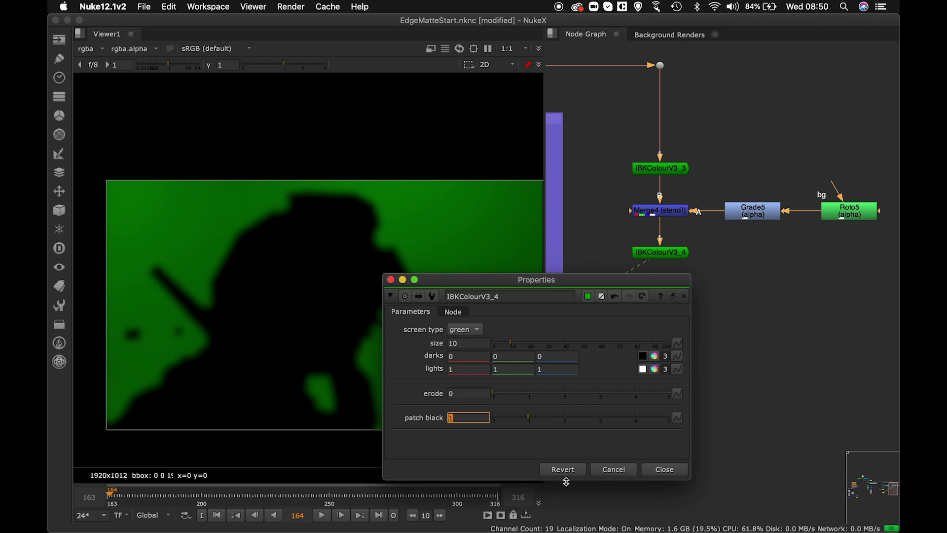
click(674, 471)
Duplicate the IBKColour node below the stencil Merge, chain the copy beneath it, and set its patch black to 2
key(super+c)
key(super+v)
drag(673, 265, 673, 275)
double_click(673, 277)
double_click(383, 335)
text(2)
key(Return)
click(593, 386)
Paste a third IBKColour node at the end of the chain and set its patch black to 4
key(super+v)
drag(657, 297, 658, 304)
double_click(658, 304)
double_click(405, 368)
text(4)
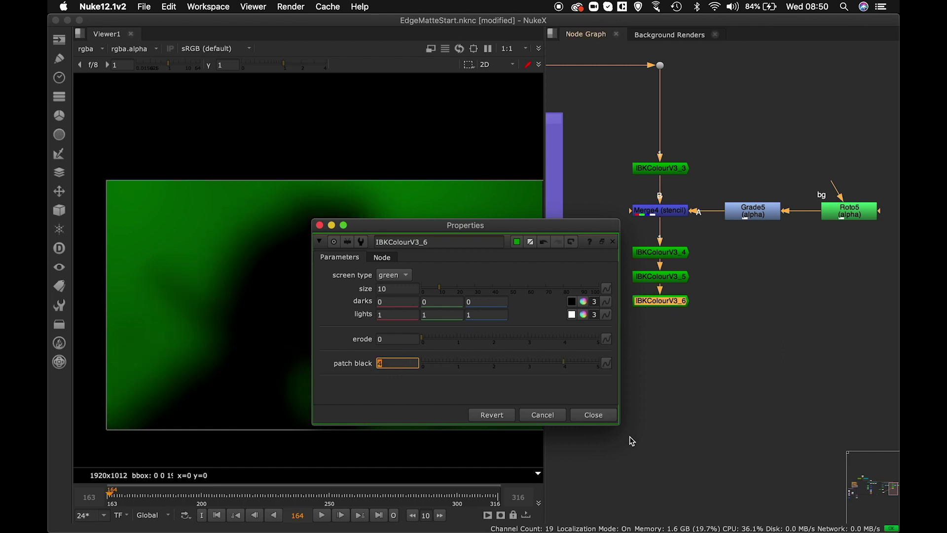
click(610, 416)
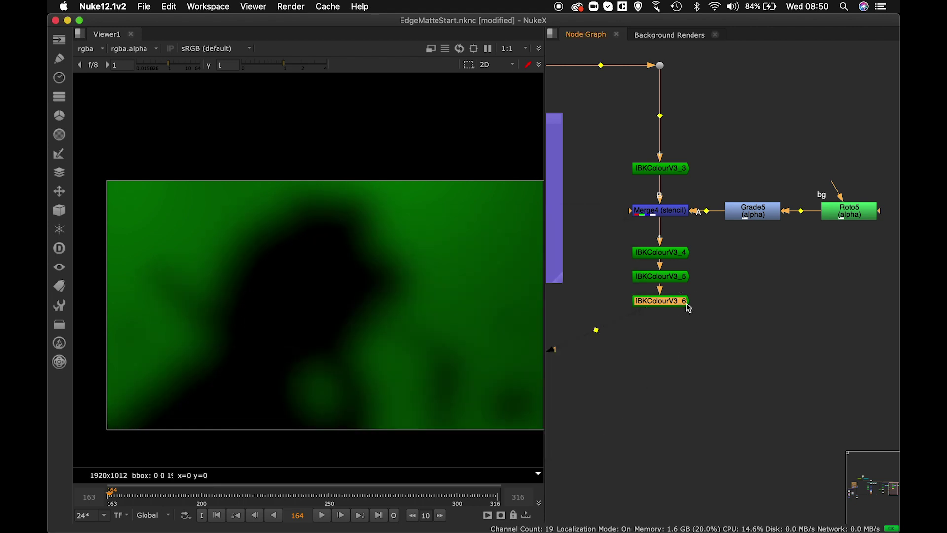
Add a fourth IBKColour copy at the end of the chain with patch black set to 8
key(ctrl+c)
key(ctrl+v)
double_click(664, 323)
click(380, 387)
text(8)
key(Return)
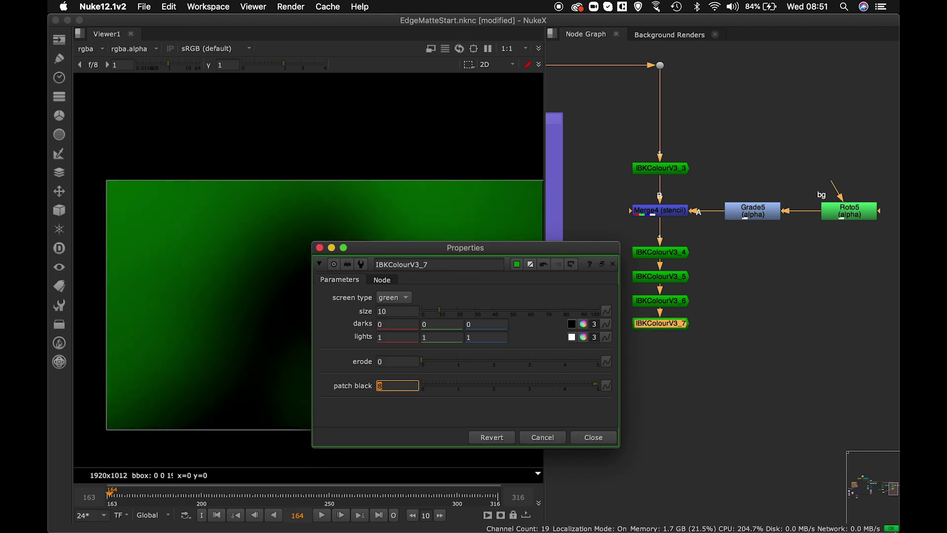
click(594, 438)
Duplicate the last IBKColour node, place the copy at the end of the chain, and set its patch black to 16
key(super+c)
key(super+v)
drag(668, 332, 668, 354)
double_click(668, 352)
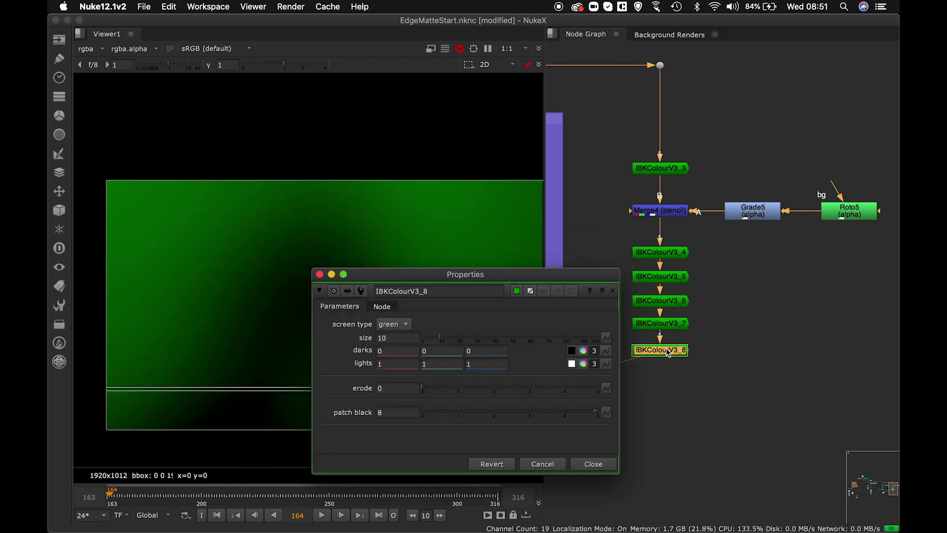
double_click(391, 412)
text(16)
key(Return)
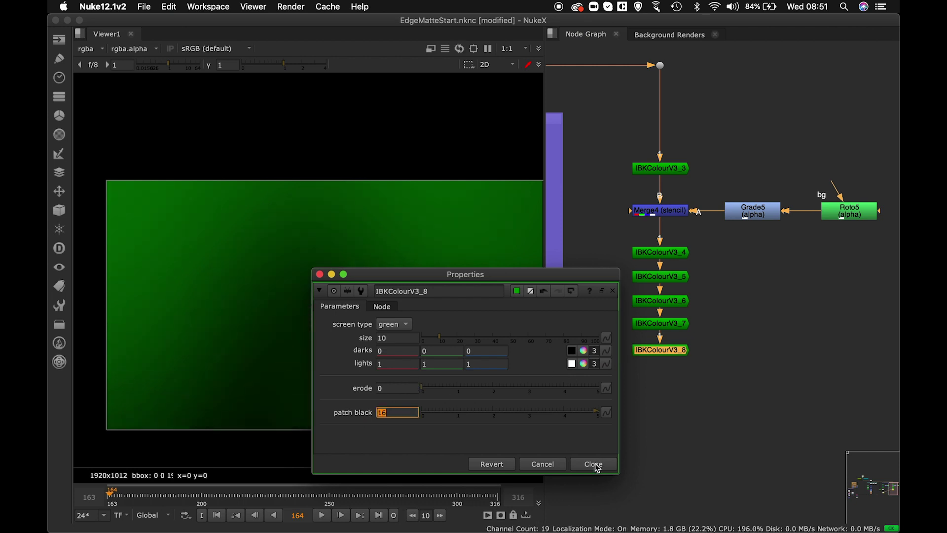
click(594, 465)
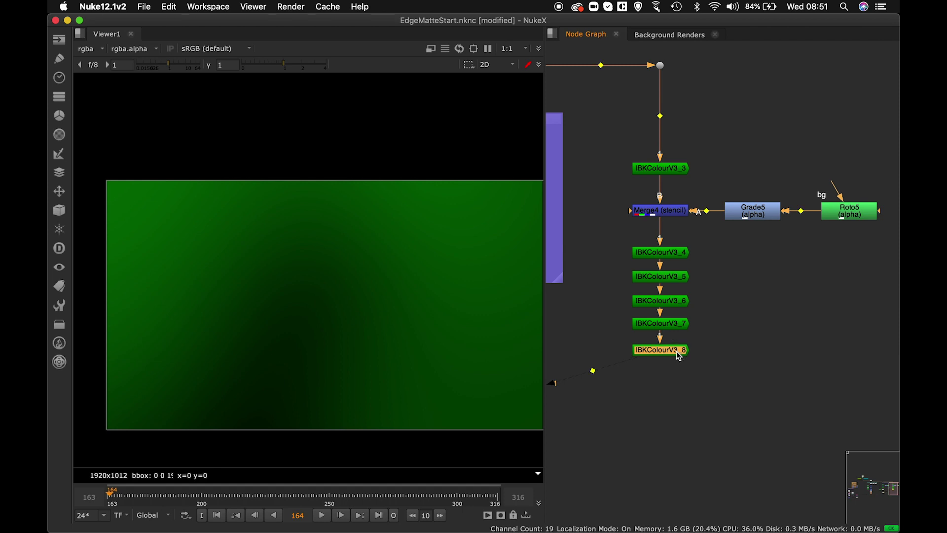
Add a sixth IBKColour copy at the end of the chain and raise its patch black to 29
key(super+c)
key(super+v)
double_click(671, 368)
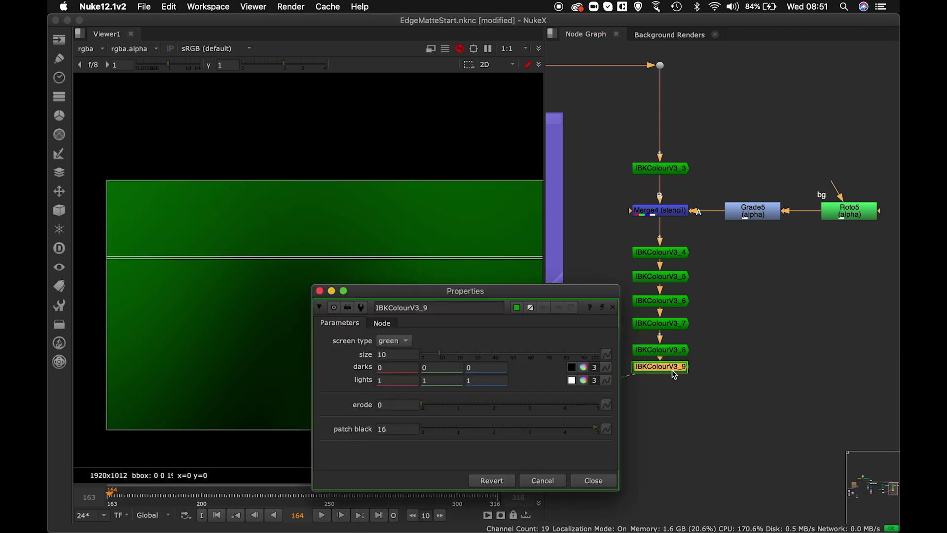
drag(446, 293, 556, 258)
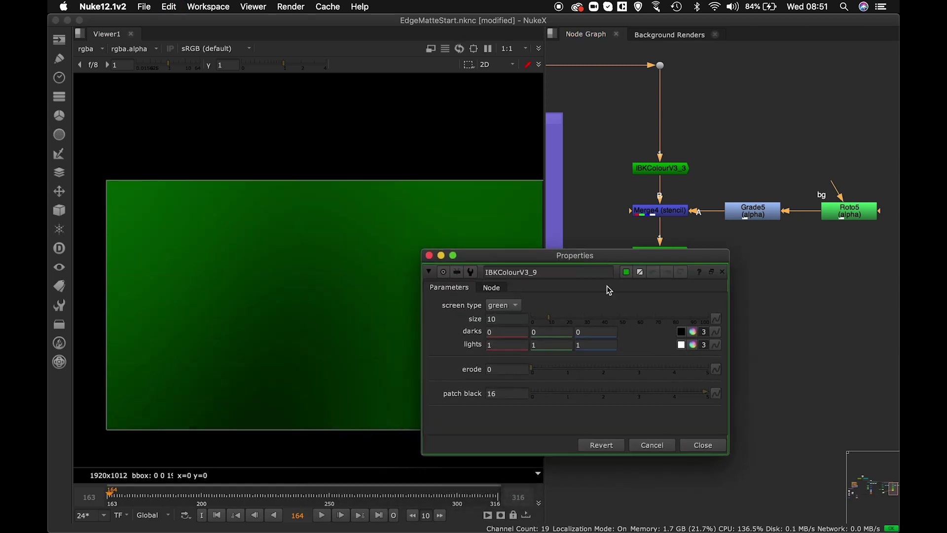
click(495, 394)
click(497, 394)
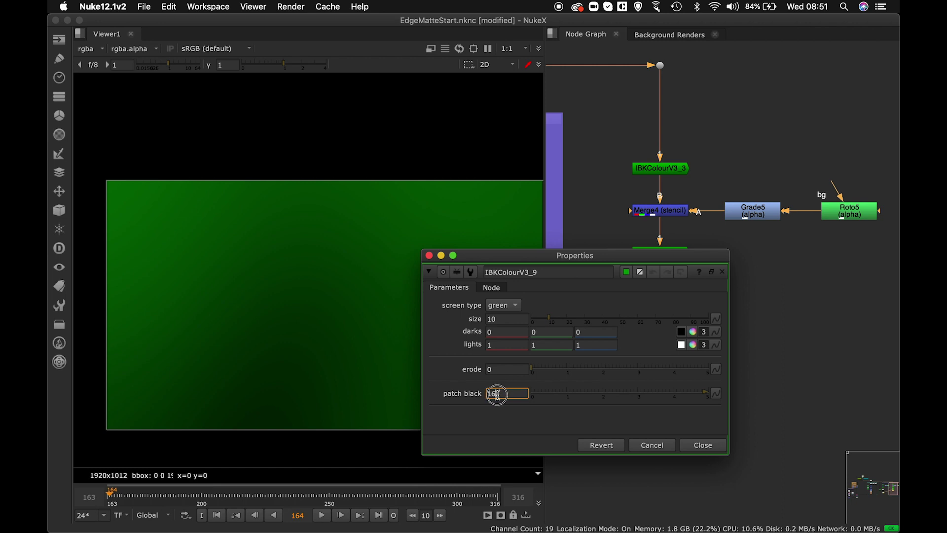
drag(565, 257, 646, 257)
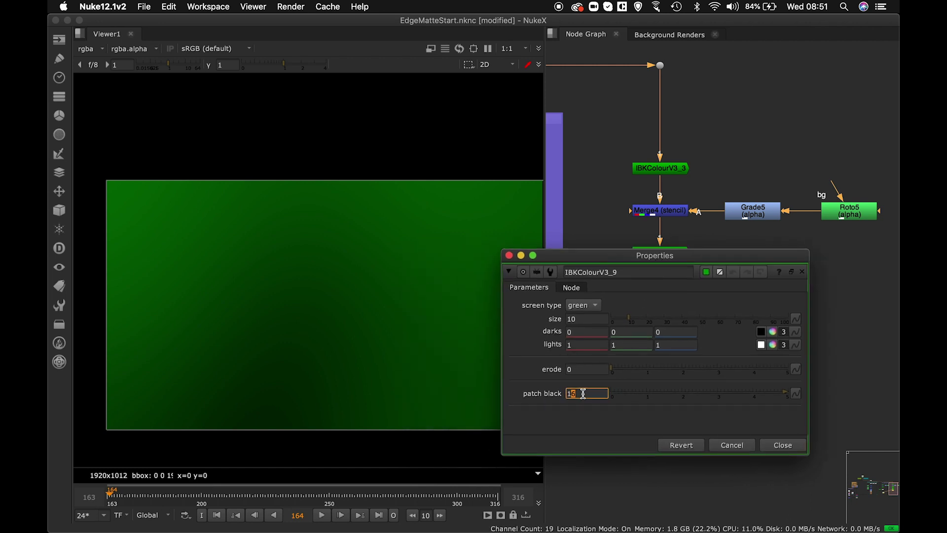
text(27)
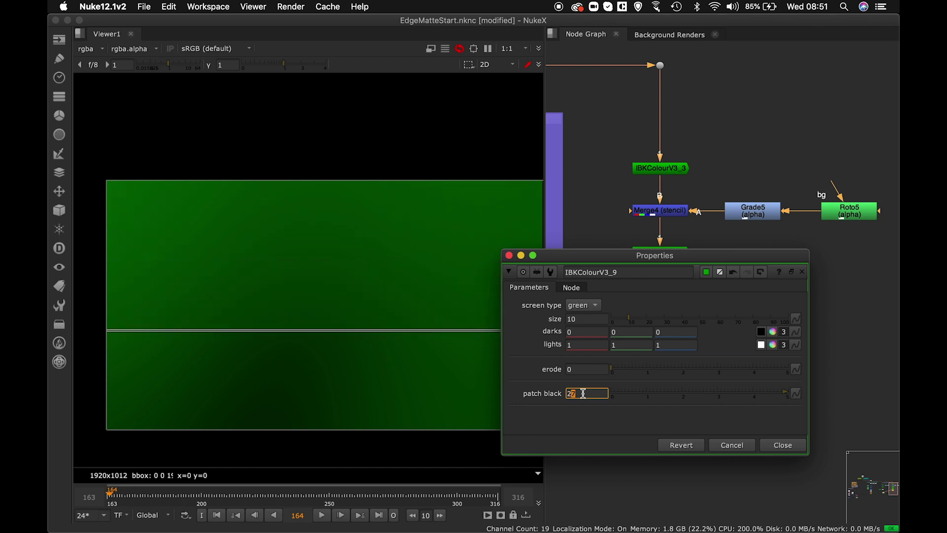
key(Up)
key(Up)
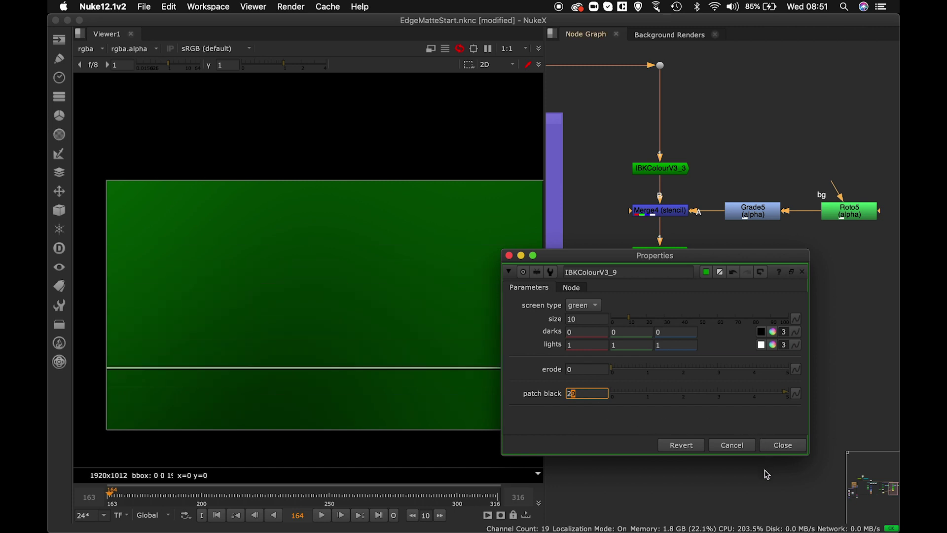
click(779, 446)
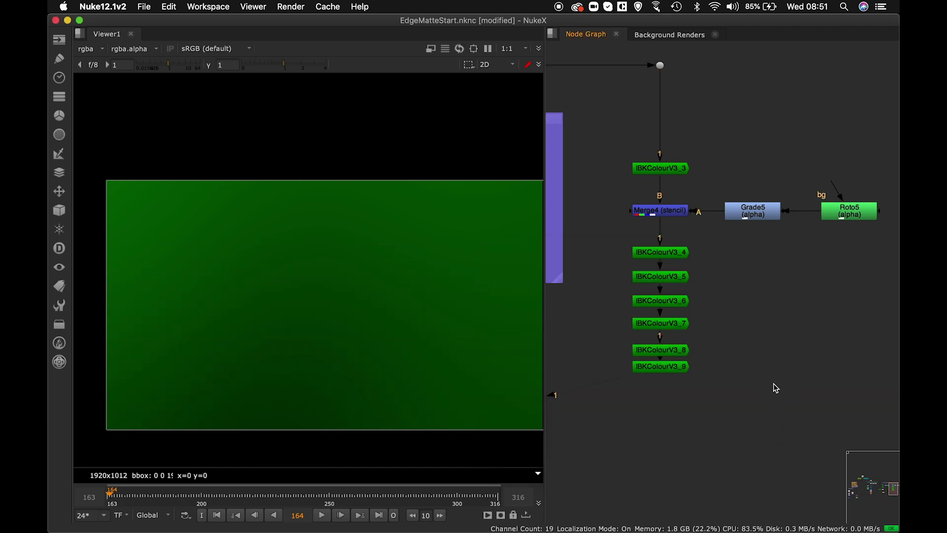
Space the chained IBKColour nodes evenly and set the last node's patch black to 34
scroll(789, 325, down, 3)
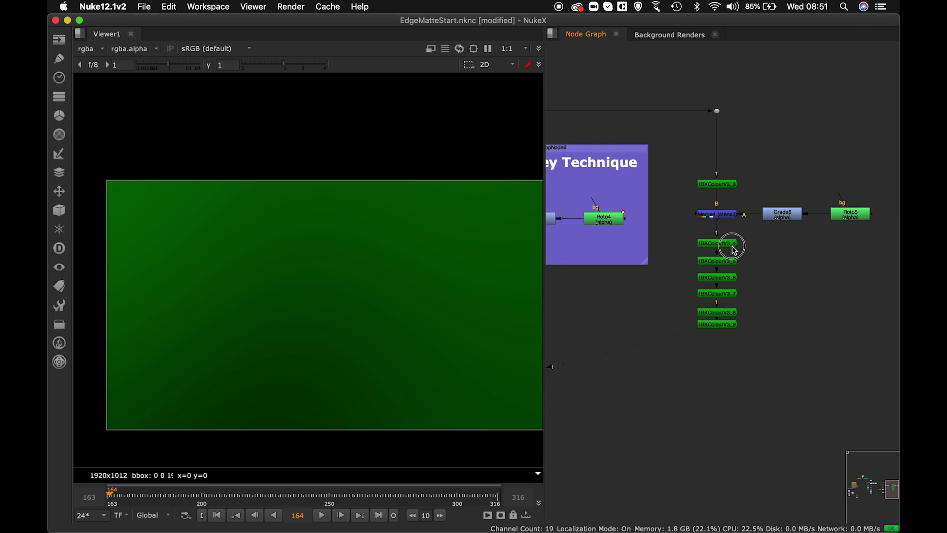
drag(721, 245, 731, 309)
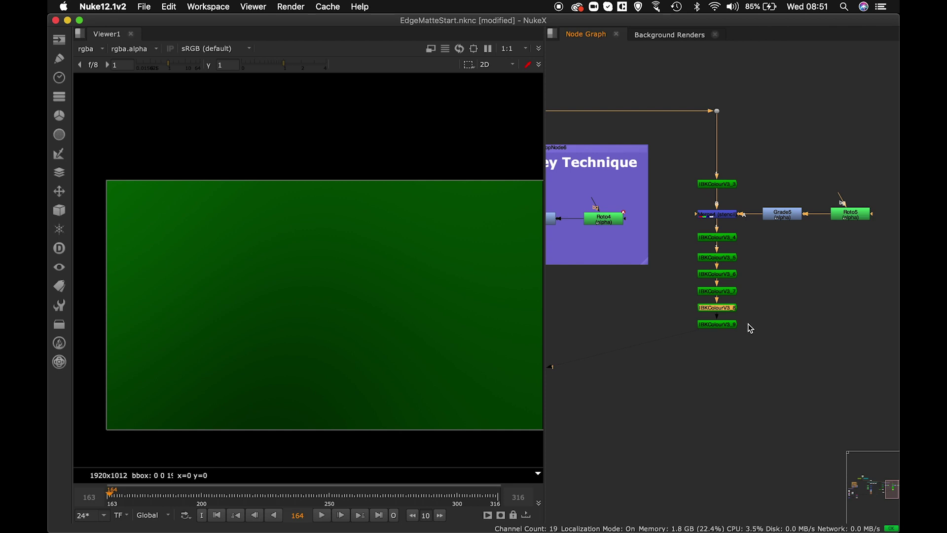
double_click(731, 324)
click(576, 393)
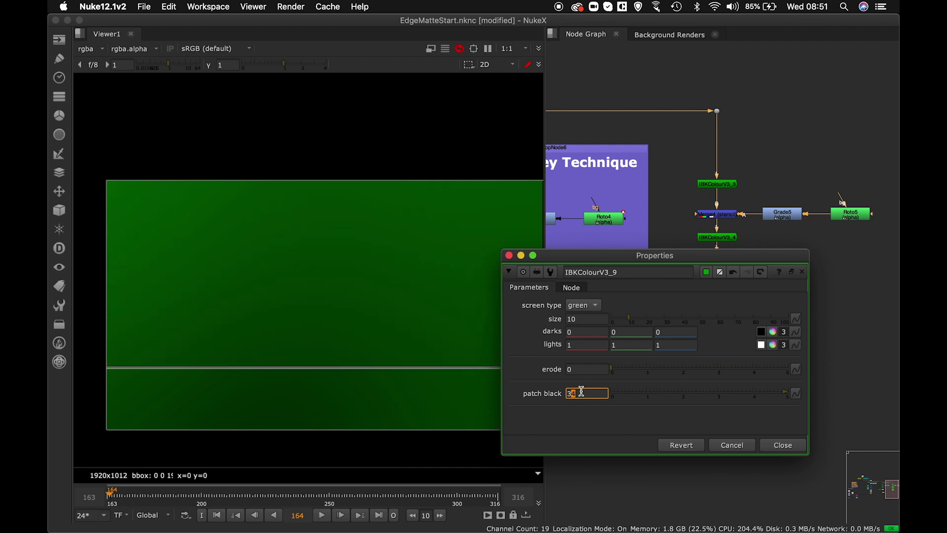
click(782, 445)
Shift the IBKColour chain with its Merge, Grade and Roto nodes up and enclose them in a Backdrop
drag(681, 148, 890, 371)
drag(730, 182, 729, 160)
click(700, 168)
drag(677, 144, 894, 356)
key(Tab)
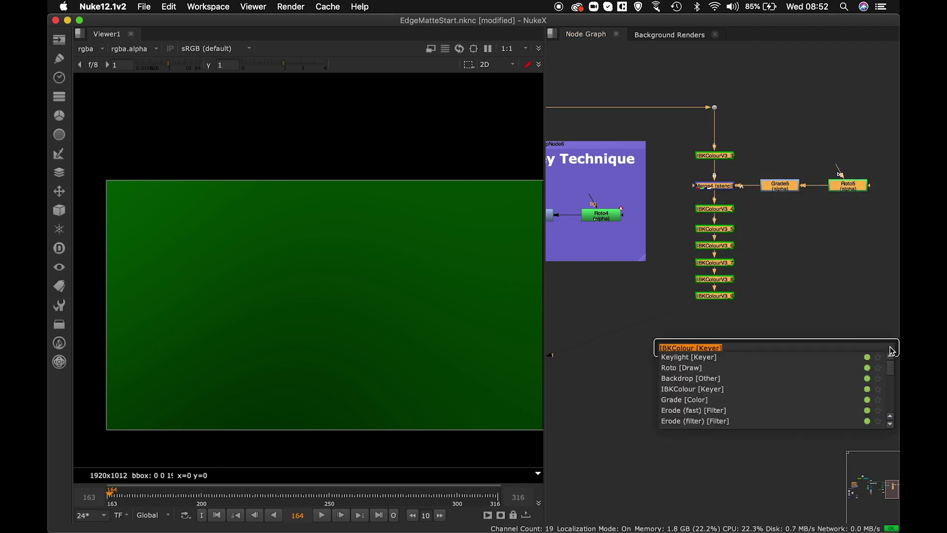
text(bl)
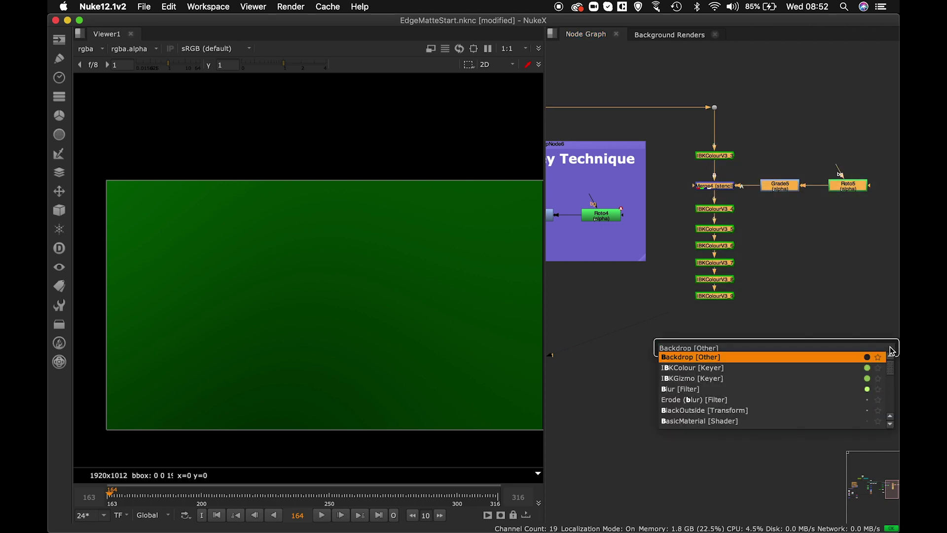
key(Return)
drag(793, 117, 795, 133)
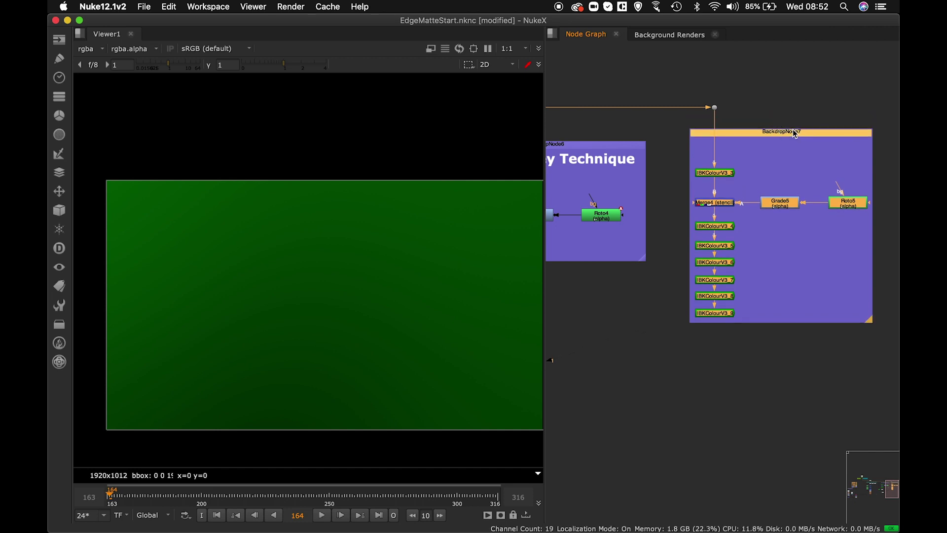
Label the new backdrop "Edge Daisy Chain Technique"
double_click(795, 133)
click(533, 121)
text(Edge Daisy)
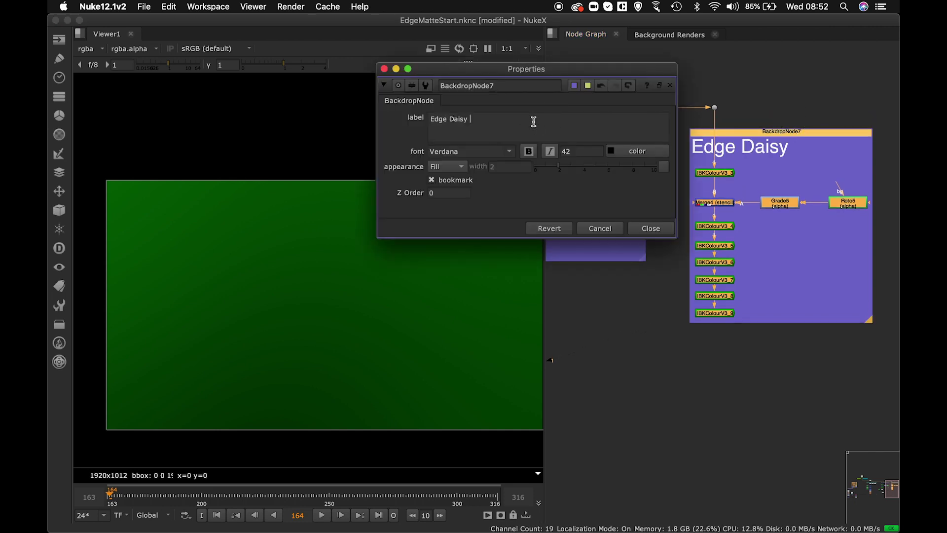
text( Chain Technique)
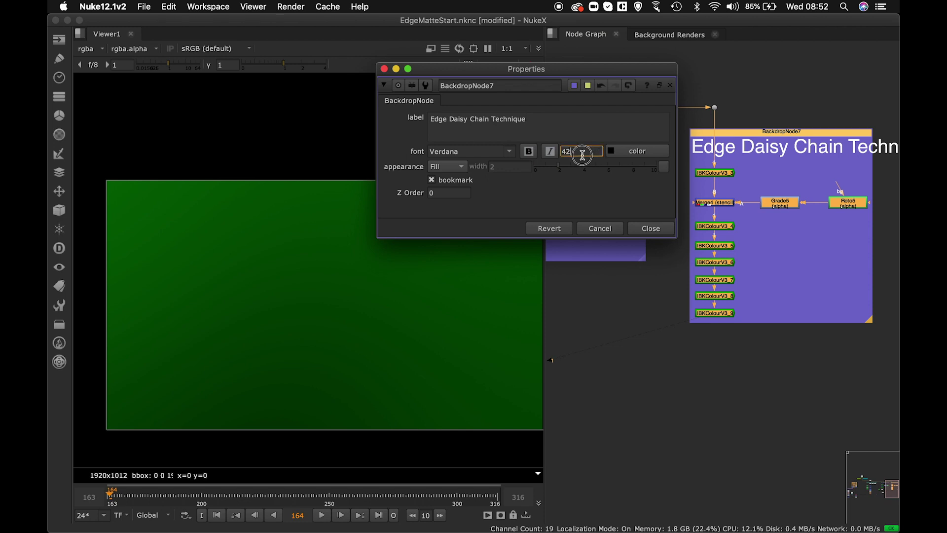
Set the backdrop label to bold at font size 28 and widen the backdrop to fit the title
double_click(566, 151)
text(28)
key(Return)
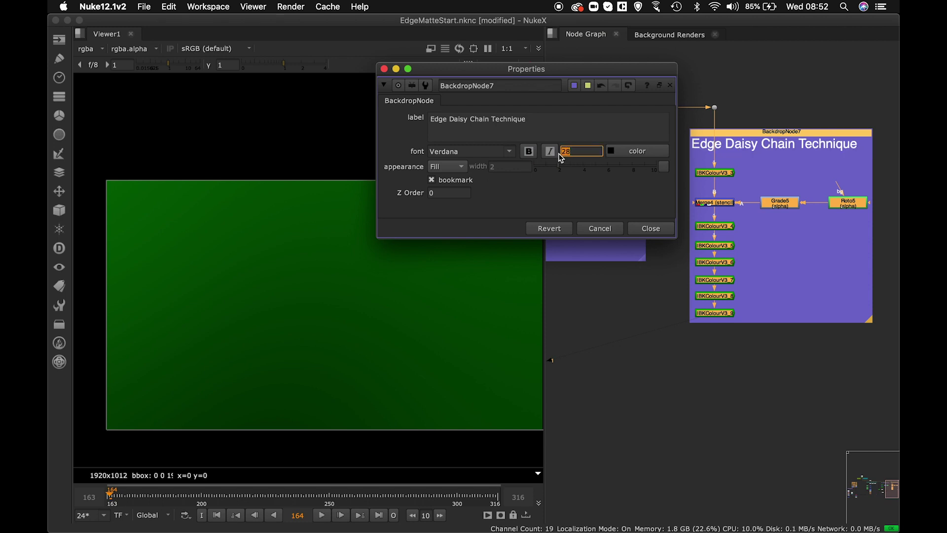
click(536, 153)
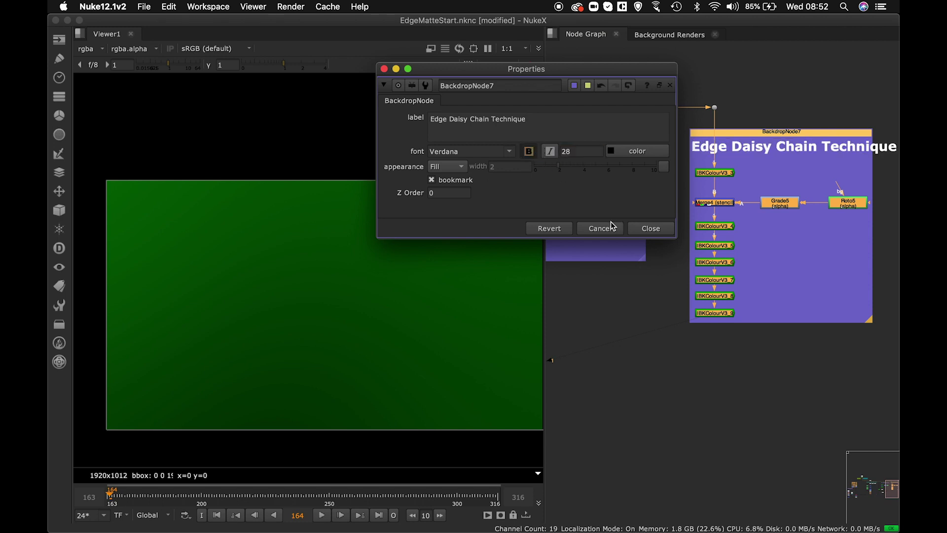
click(653, 228)
drag(870, 320, 894, 321)
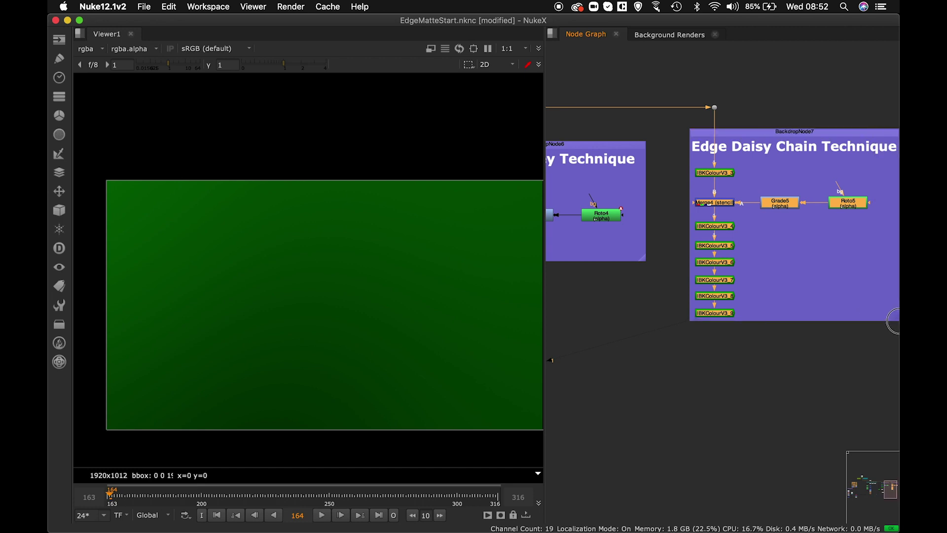
scroll(875, 326, right, 3)
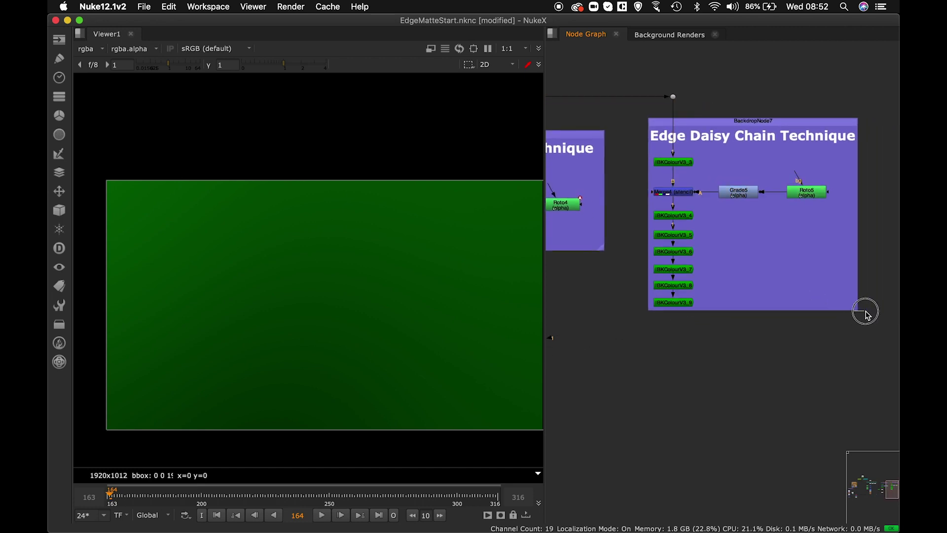
Connect input 1 of Switch2 to the last IBKColour node in the daisy chain
scroll(819, 334, left, 5)
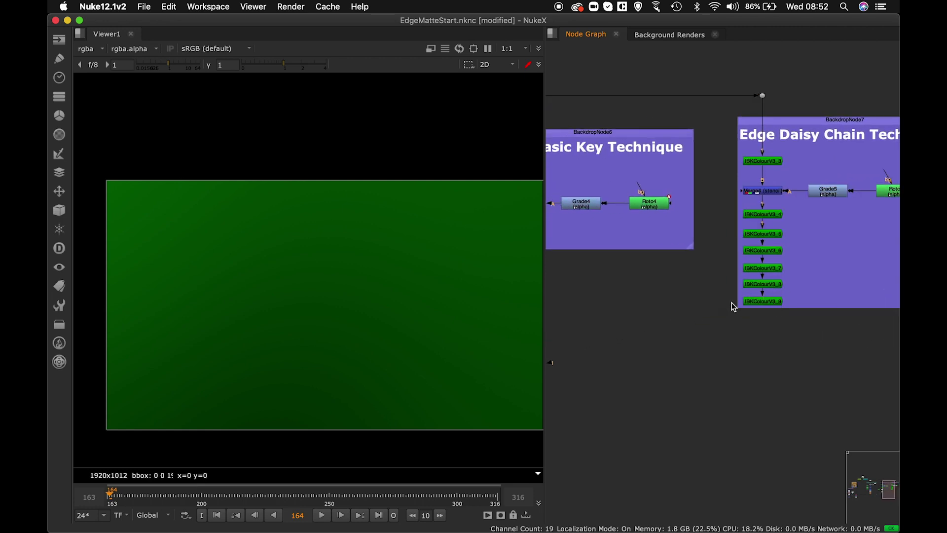
scroll(699, 306, left, 5)
drag(612, 263, 810, 276)
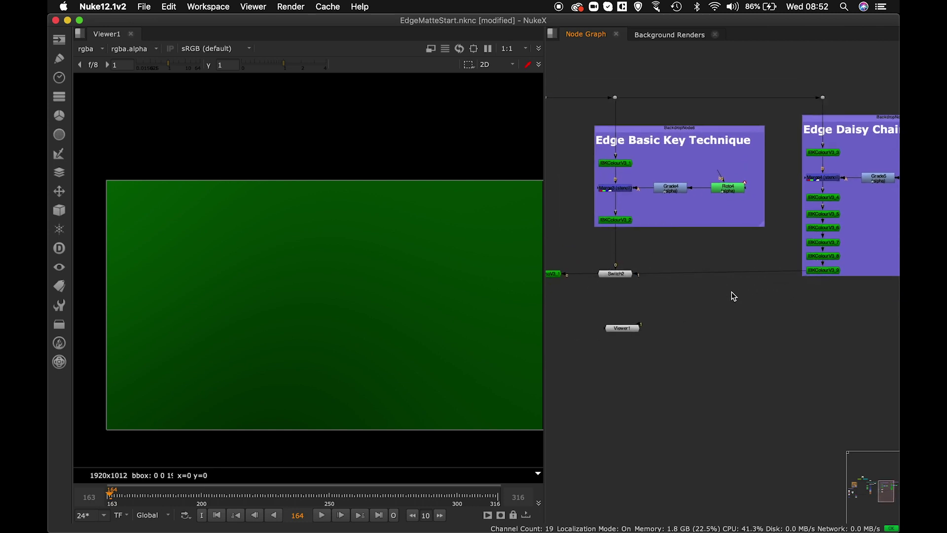
Show the output of the IBKGizmo node fed by Switch2 in the viewer
click(617, 273)
scroll(651, 286, left, 3)
click(620, 275)
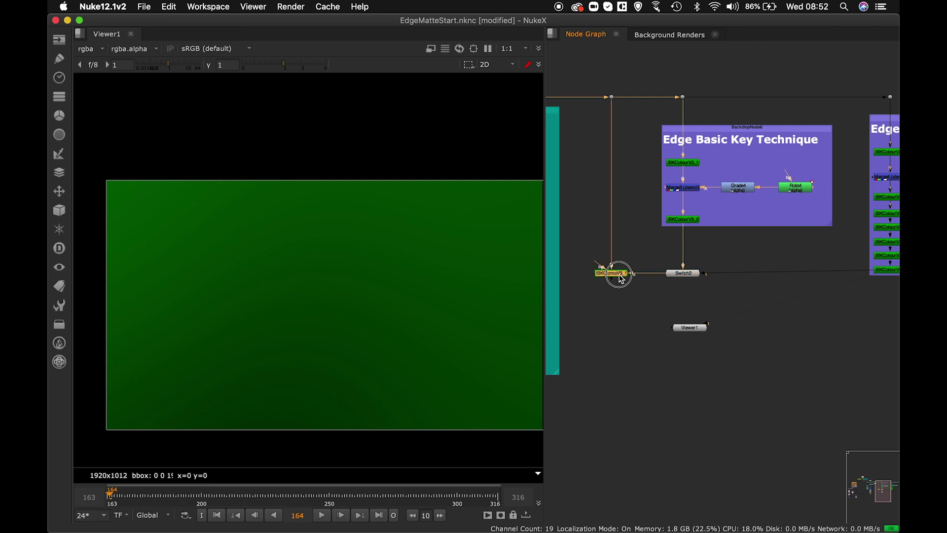
key(1)
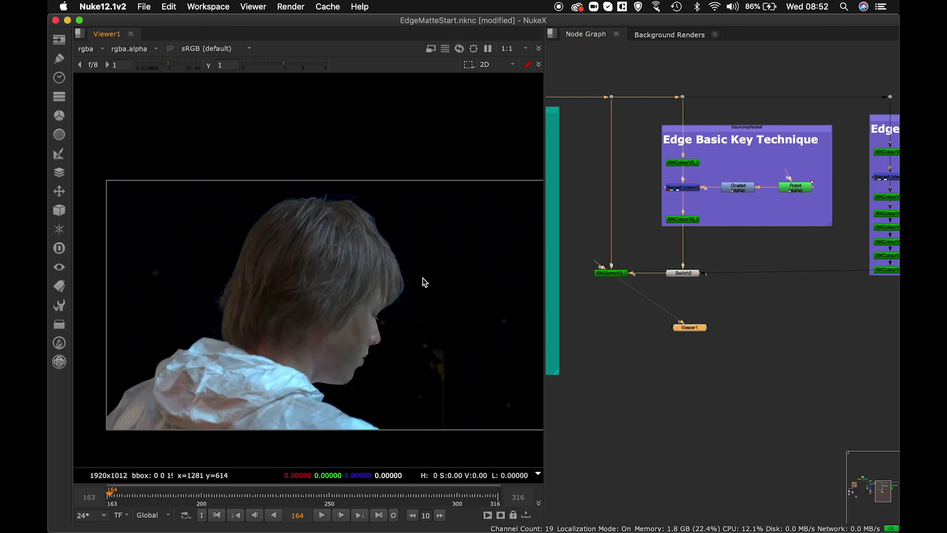
Set Switch2's which value to 1 to feed the daisy chain into the IBKGizmo
double_click(695, 276)
click(470, 360)
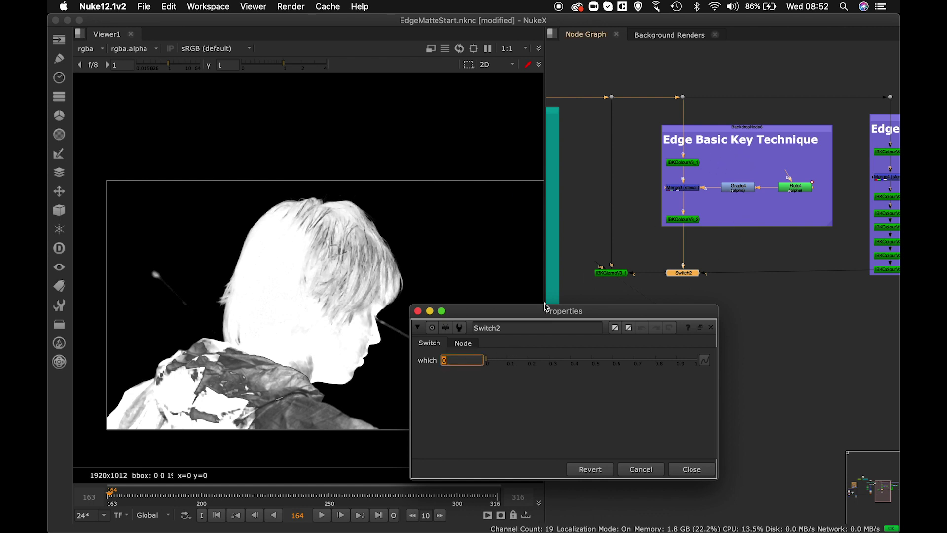
text(1)
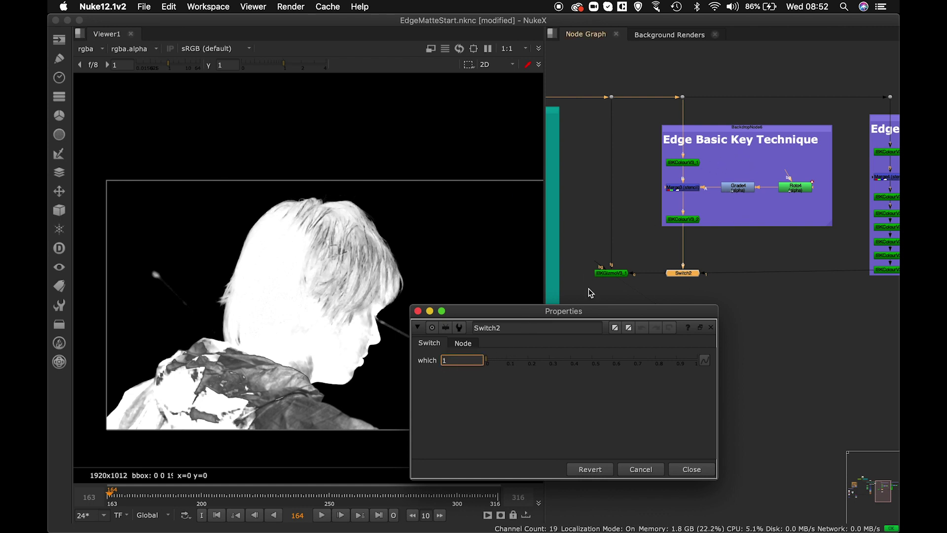
key(Return)
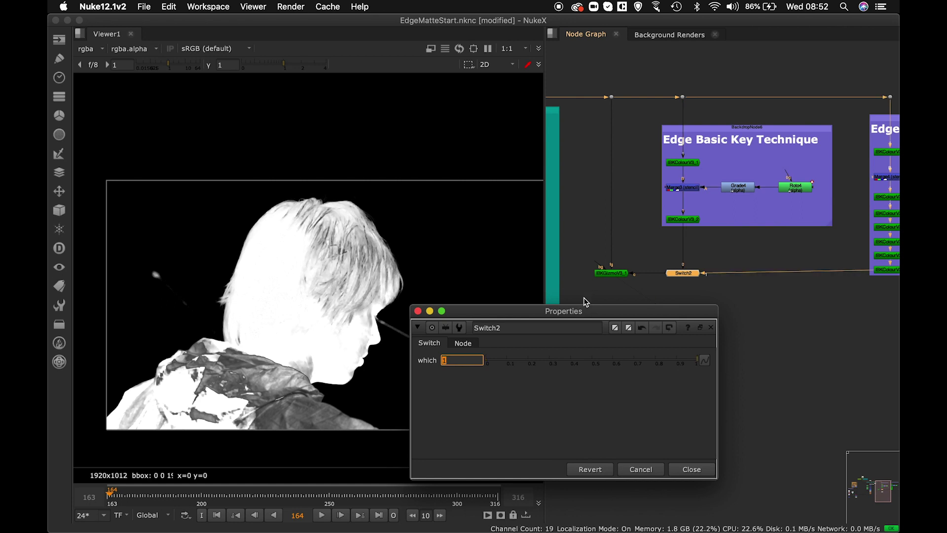
Set Switch2's which value to 0 to feed the basic key technique into the IBKGizmo and close its properties
key(Return)
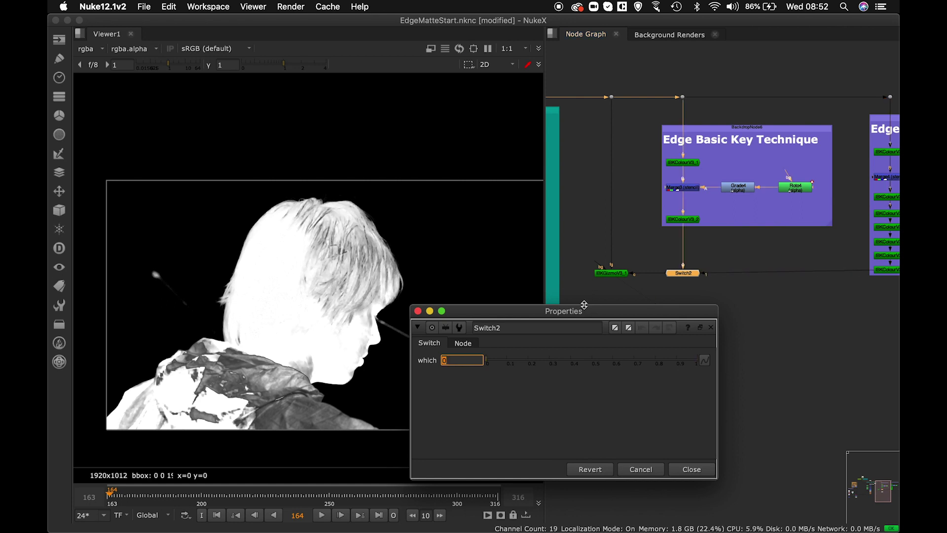
key(Return)
text(0)
key(Return)
click(697, 471)
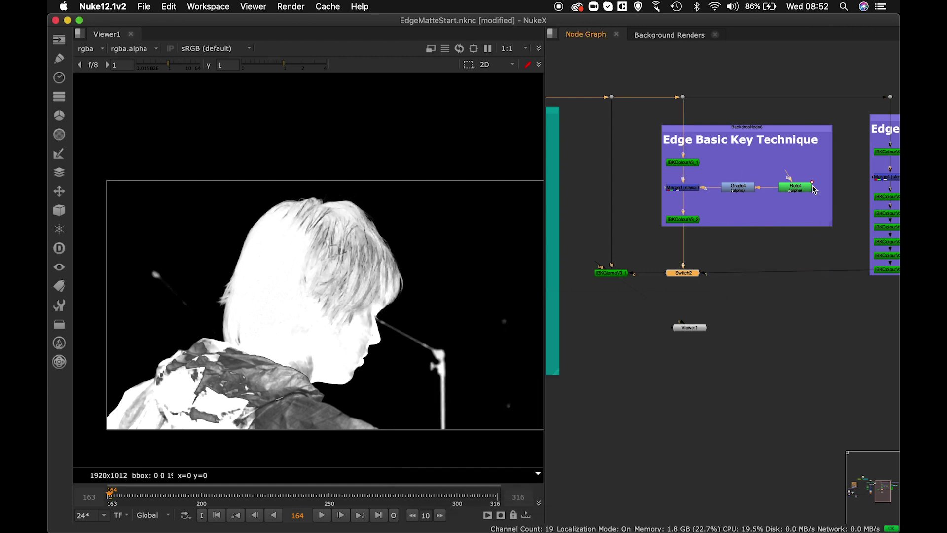
Restore the window to its full width and move both technique backdrops with Switch2 slightly further from the IBKGizmo
scroll(729, 150, down, 6)
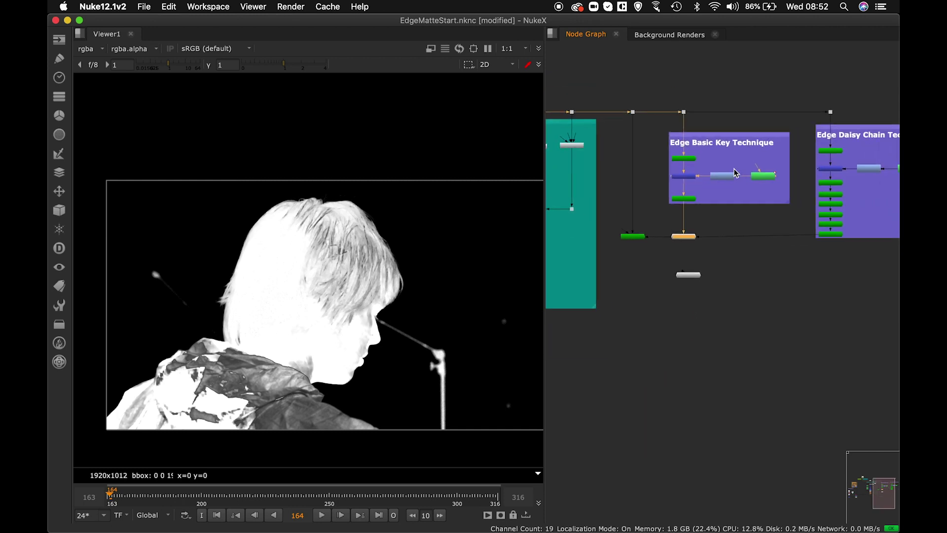
double_click(260, 20)
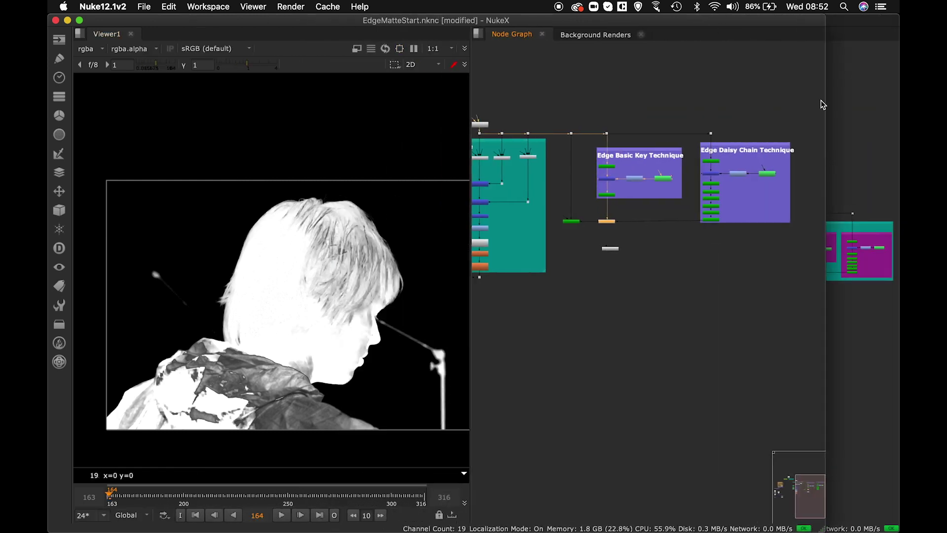
drag(825, 105, 899, 105)
drag(658, 101, 859, 235)
drag(815, 154, 837, 155)
click(829, 235)
Widen the Edge Daisy Chain Technique backdrop to fit its title and adjust the size of the Edge Basic Key Technique backdrop
drag(887, 229, 896, 222)
drag(780, 204, 779, 201)
click(778, 198)
click(751, 255)
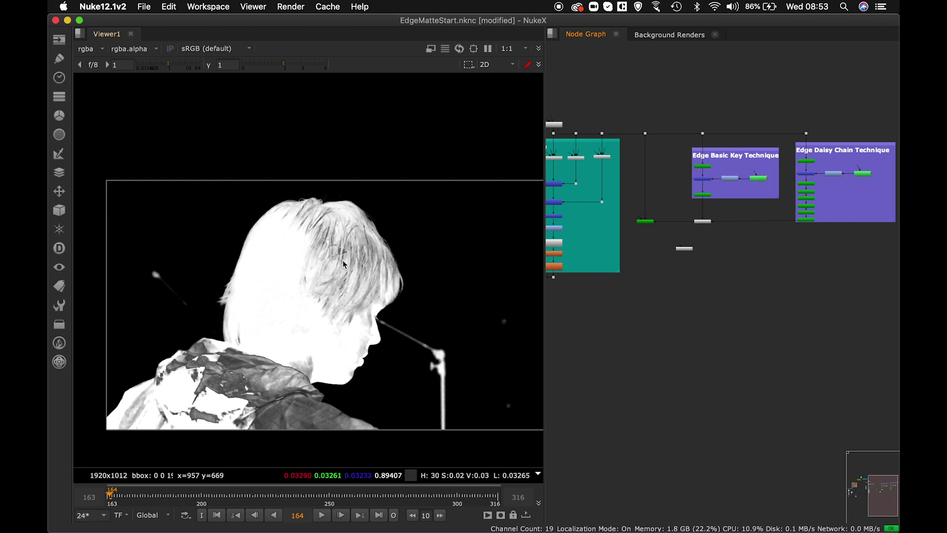
Examine the hair matte, then open the Grade8 node's settings between Switch2 and the IBKGizmo in EdgeMatteEnd.nknc
scroll(320, 212, up, 4)
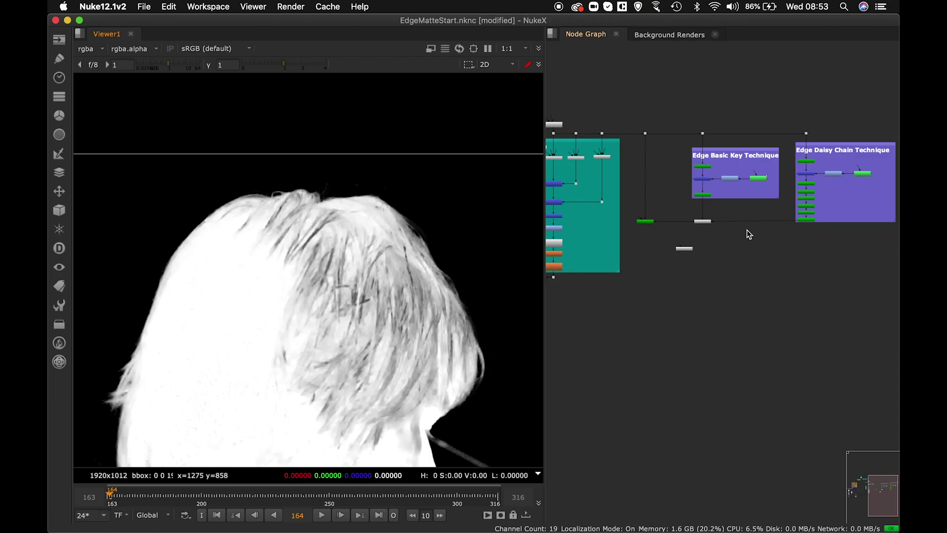
key(ctrl+Up)
click(437, 189)
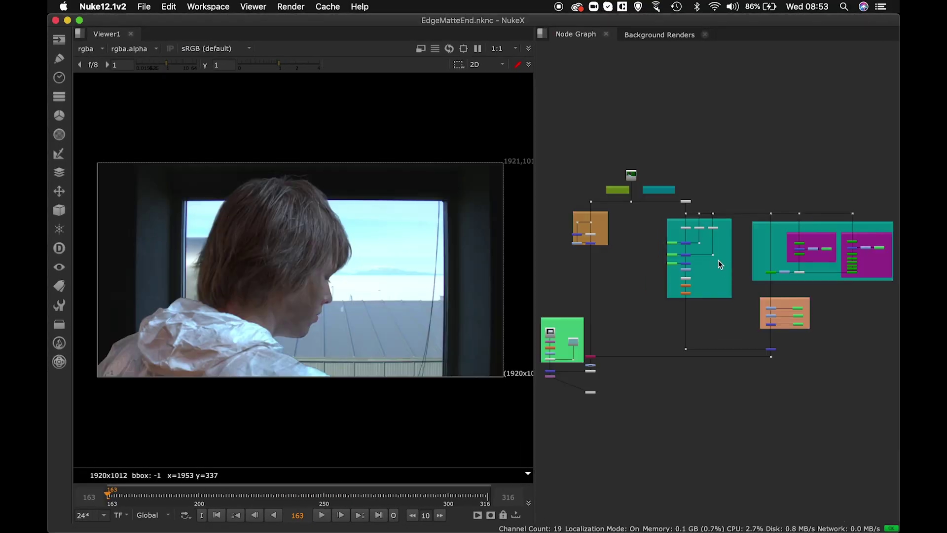
scroll(718, 260, up, 5)
scroll(683, 249, up, 10)
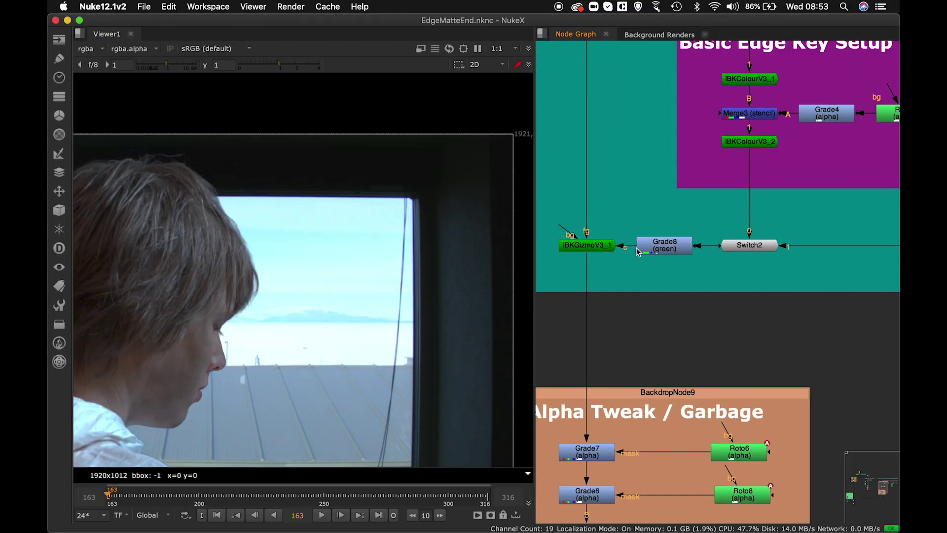
double_click(687, 252)
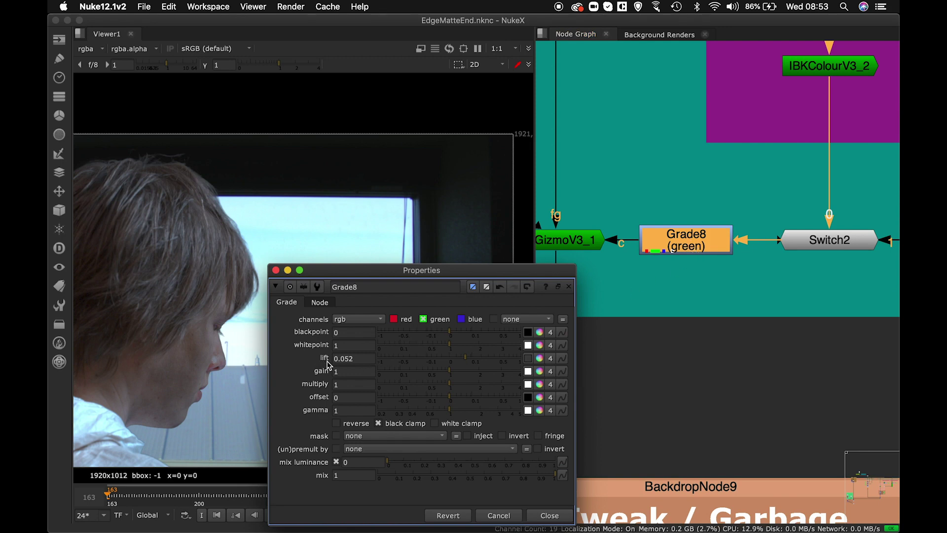
scroll(329, 135, up, 2)
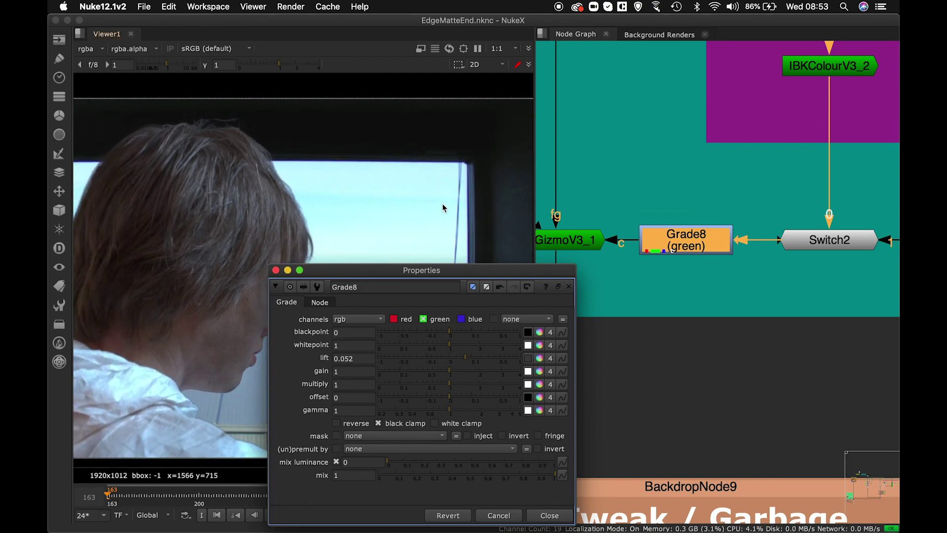
Return to EdgeMatteStart.nknc and insert a Grade node between Switch2 and the IBKGizmo
key(ctrl+Up)
click(377, 175)
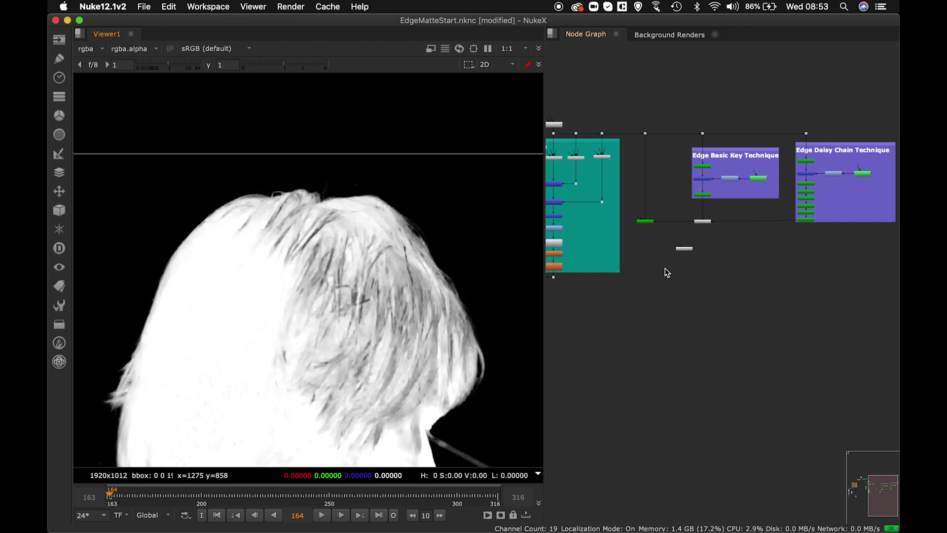
scroll(671, 270, up, 5)
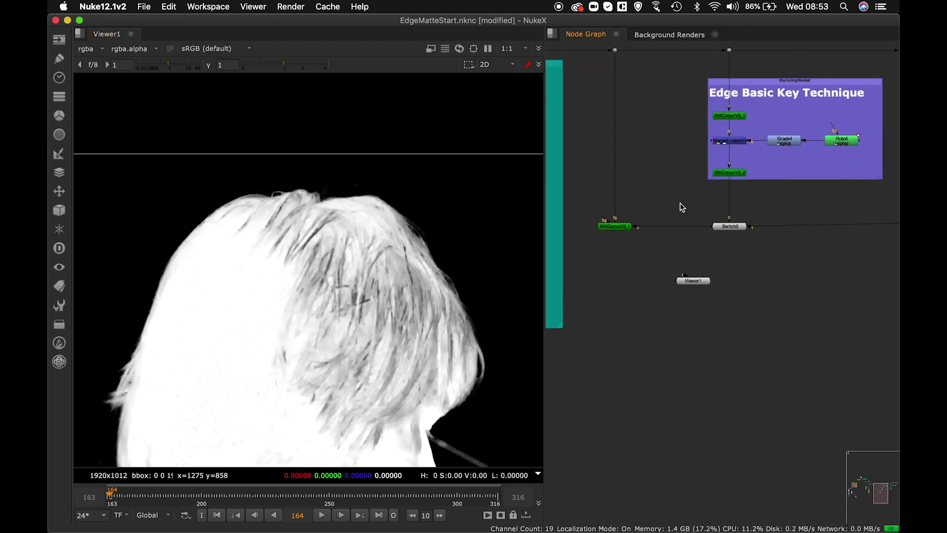
key(g)
drag(682, 207, 675, 230)
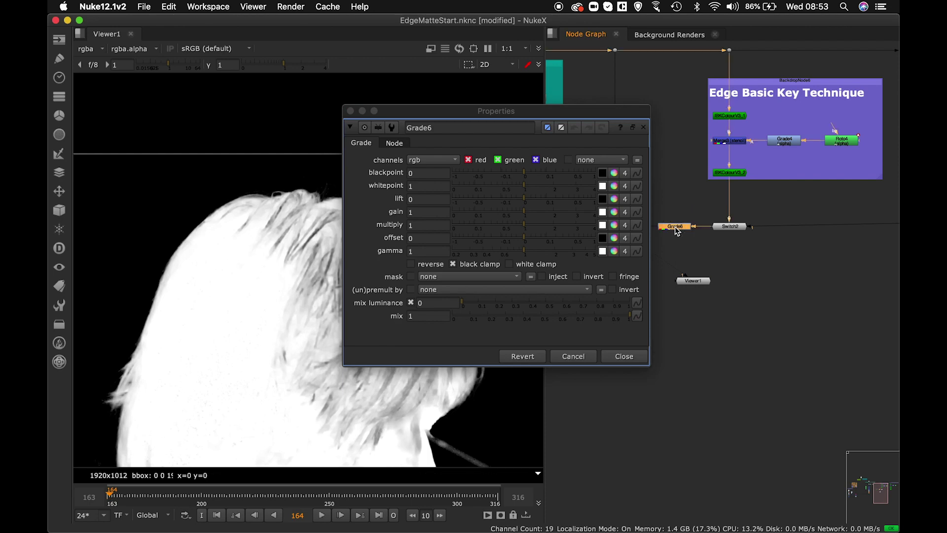
drag(556, 116, 785, 300)
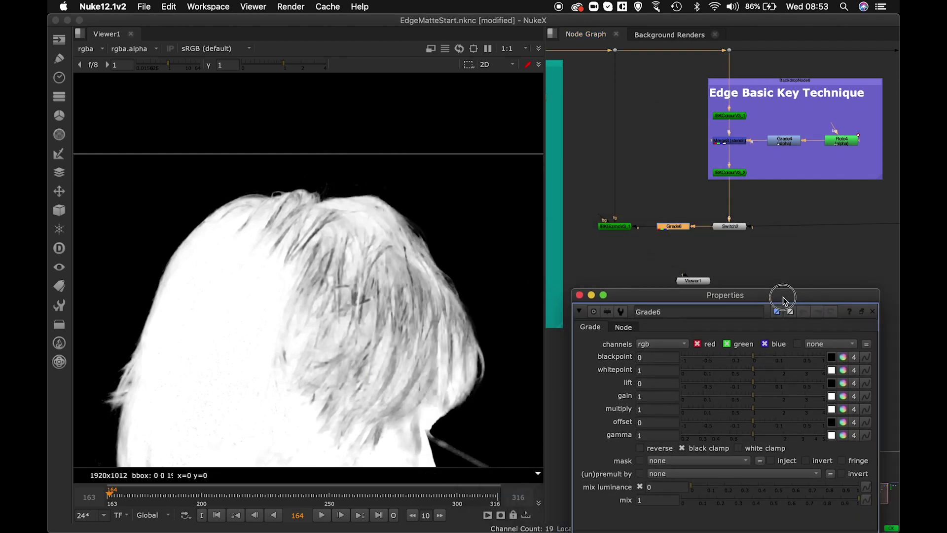
Check the key's colour and alpha over the hair and limit the new Grade node to the green channel
click(344, 246)
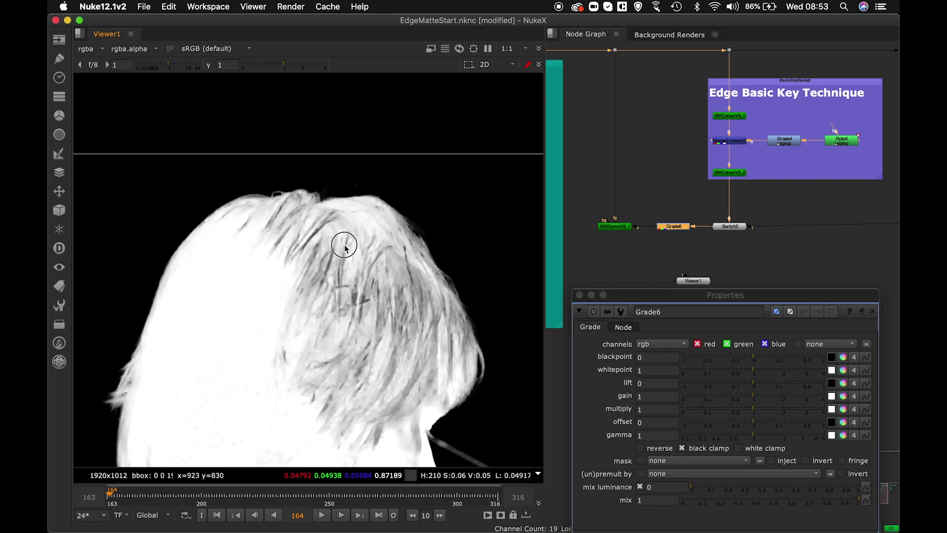
key(a)
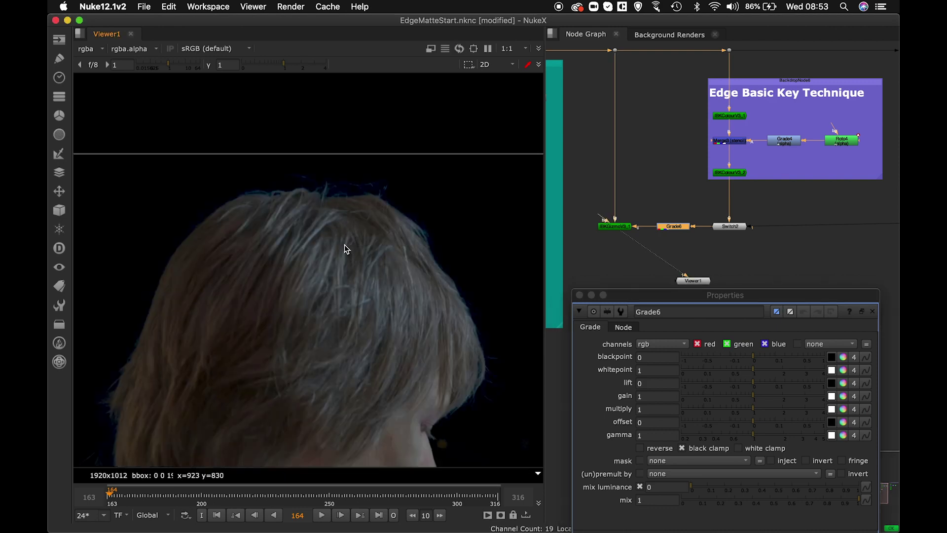
key(a)
drag(792, 295, 781, 256)
click(708, 307)
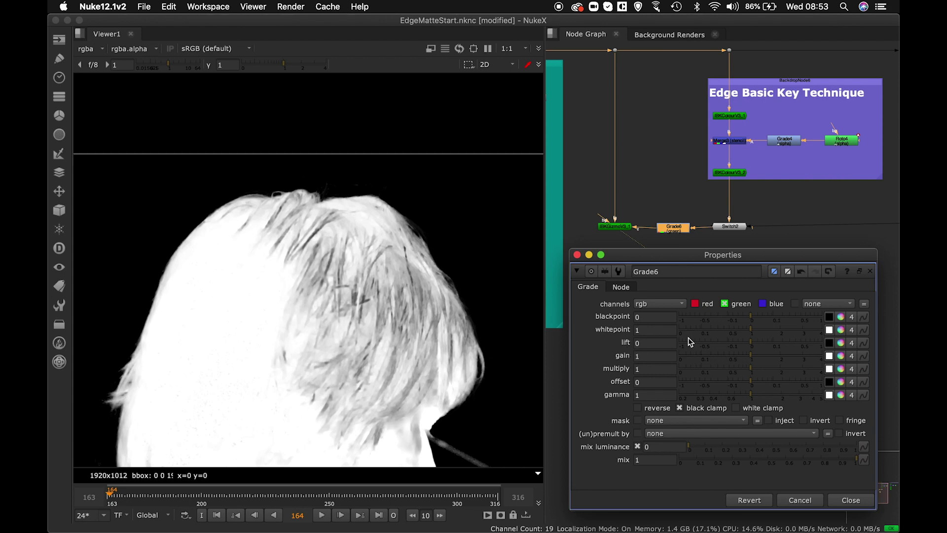
Show the Grade node's output in the viewer and raise its lift stepwise to 0.01, 0.055 and 0.1
click(751, 345)
drag(758, 346, 759, 344)
click(674, 227)
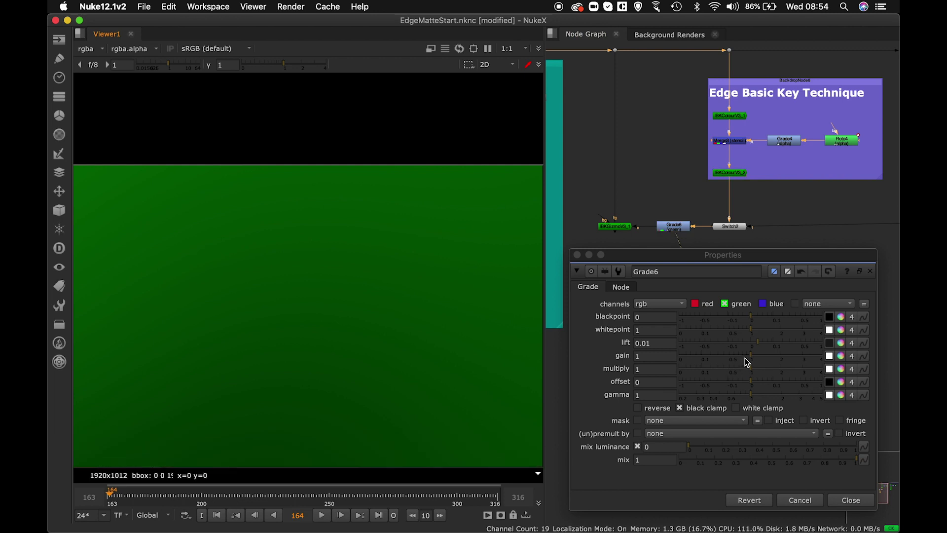
drag(761, 339, 768, 347)
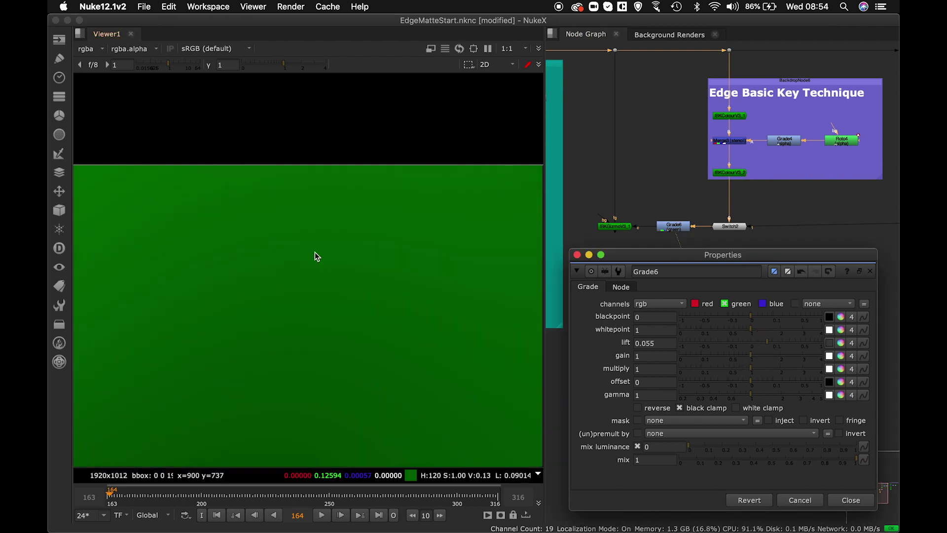
scroll(313, 262, down, 3)
middle_drag(325, 275, 311, 239)
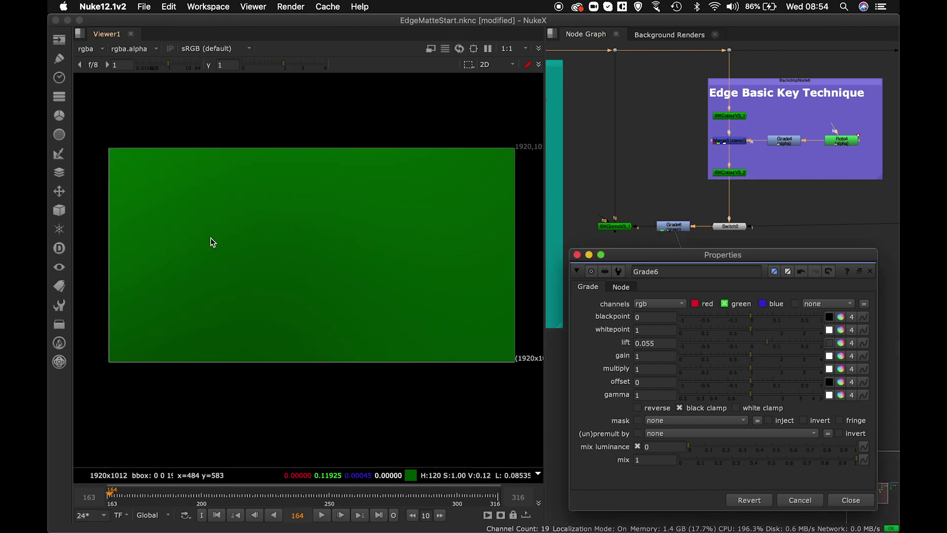
drag(768, 346, 773, 345)
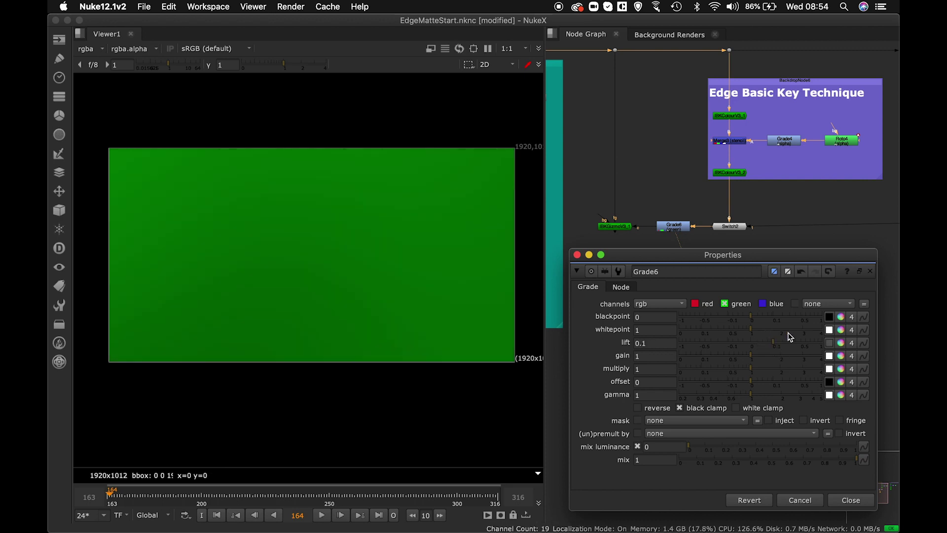
Show the IBKGizmo's alpha in the viewer and examine the fine hair edges and the background noise
click(622, 228)
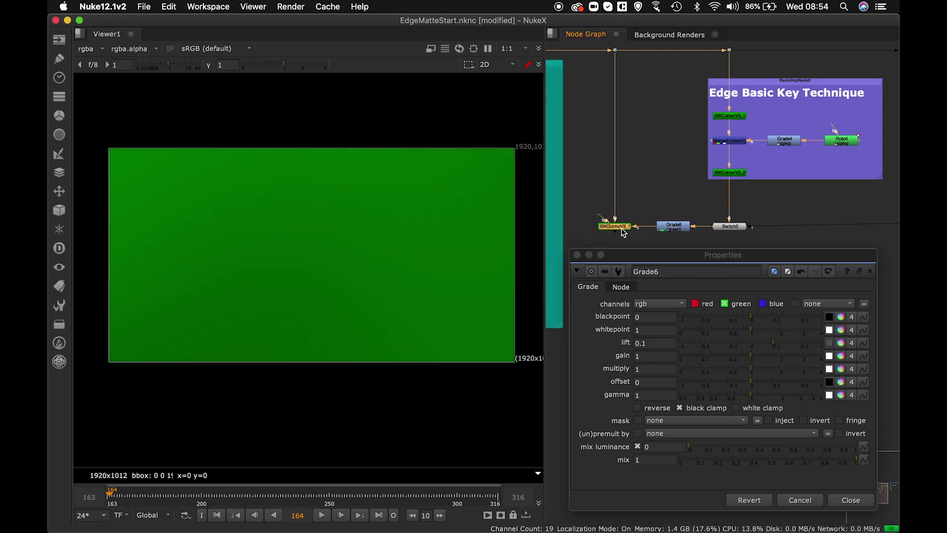
key(1)
key(a)
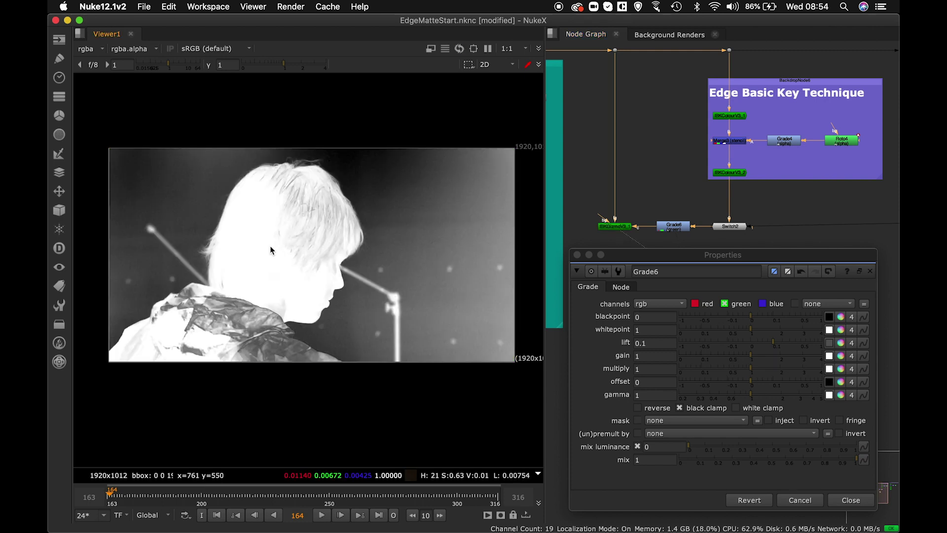
scroll(336, 200, up, 5)
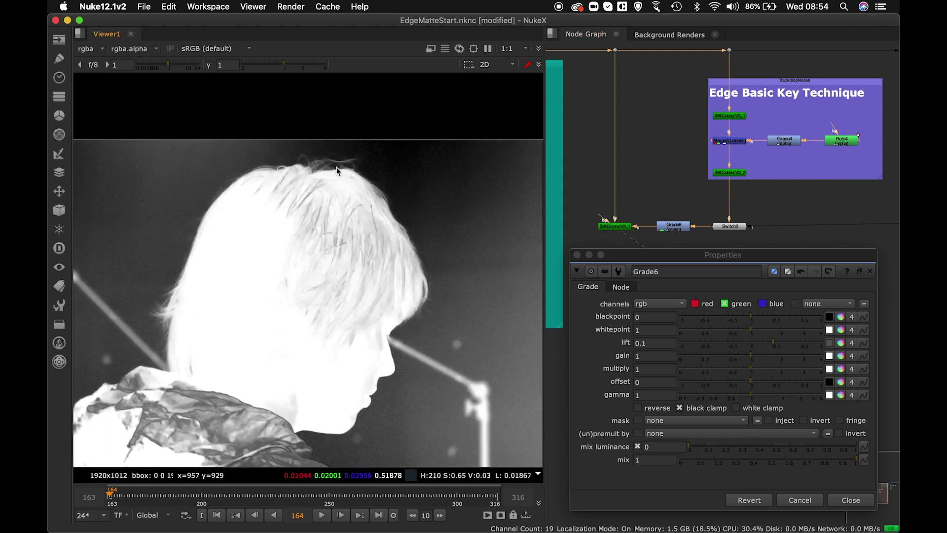
middle_drag(349, 205, 400, 205)
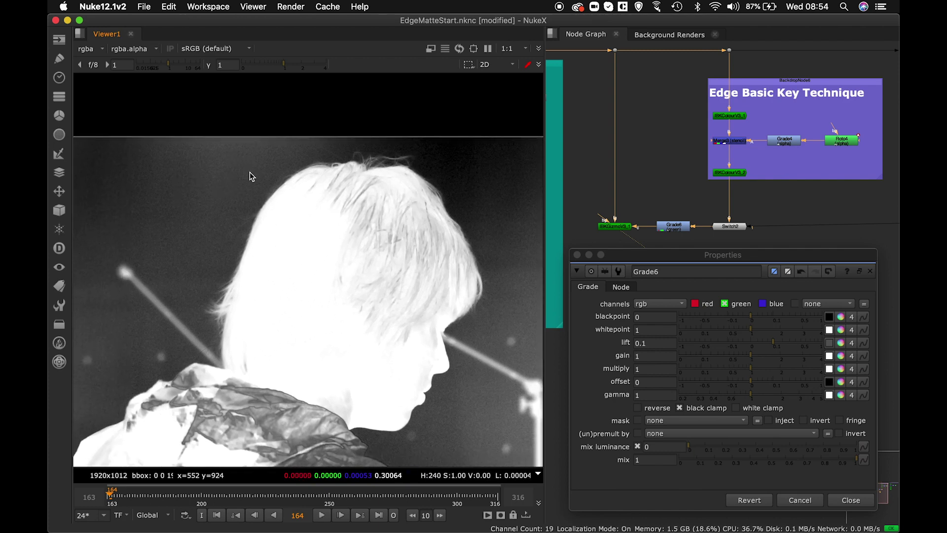
Reduce the Grade node's lift to 0.06 and then 0.05 while checking the matte, and close its properties
drag(774, 348, 768, 345)
middle_drag(354, 255, 258, 211)
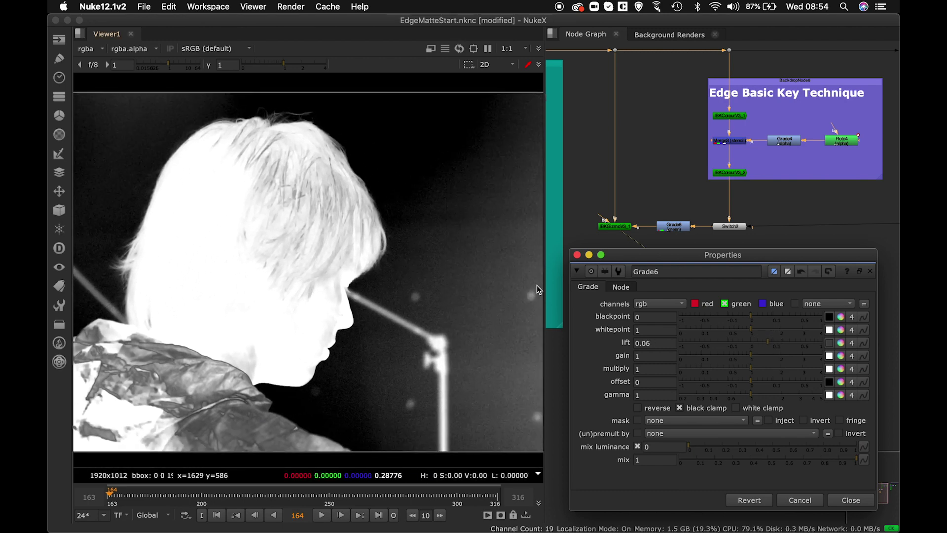
middle_drag(395, 337, 444, 371)
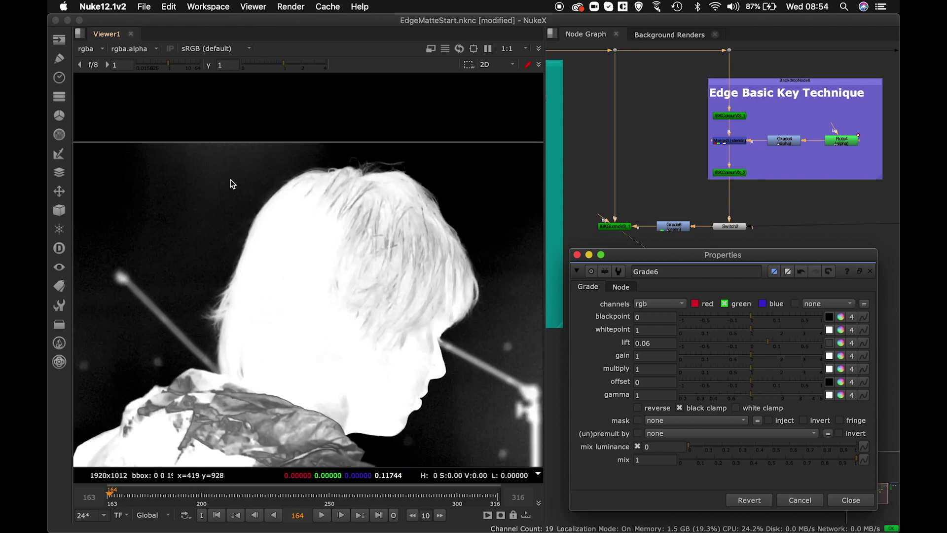
middle_drag(370, 267, 361, 262)
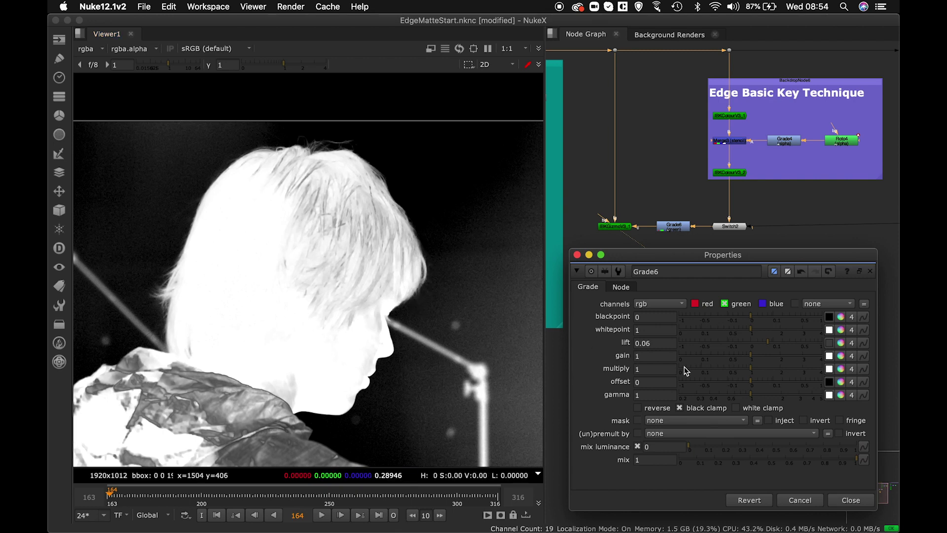
click(768, 343)
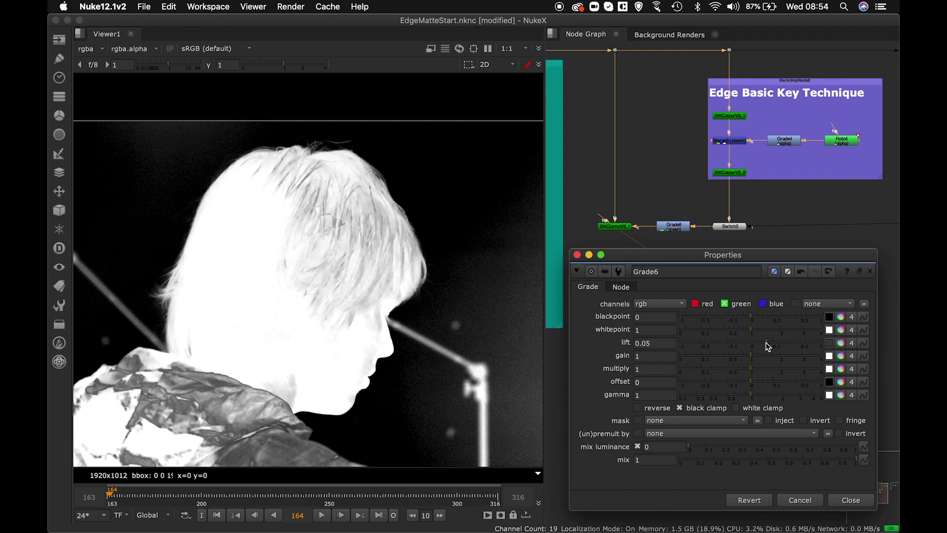
click(852, 502)
Compare the core matte's Blur1 output with the IBKGizmo's edge matte in the viewer
scroll(678, 304, left, 5)
drag(797, 258, 742, 334)
scroll(679, 330, left, 4)
scroll(679, 330, up, 3)
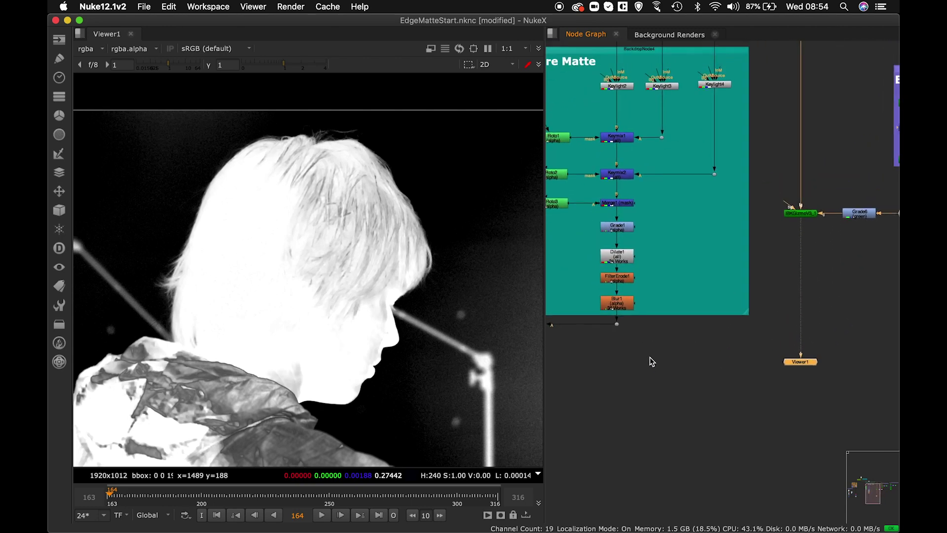
click(618, 303)
key(1)
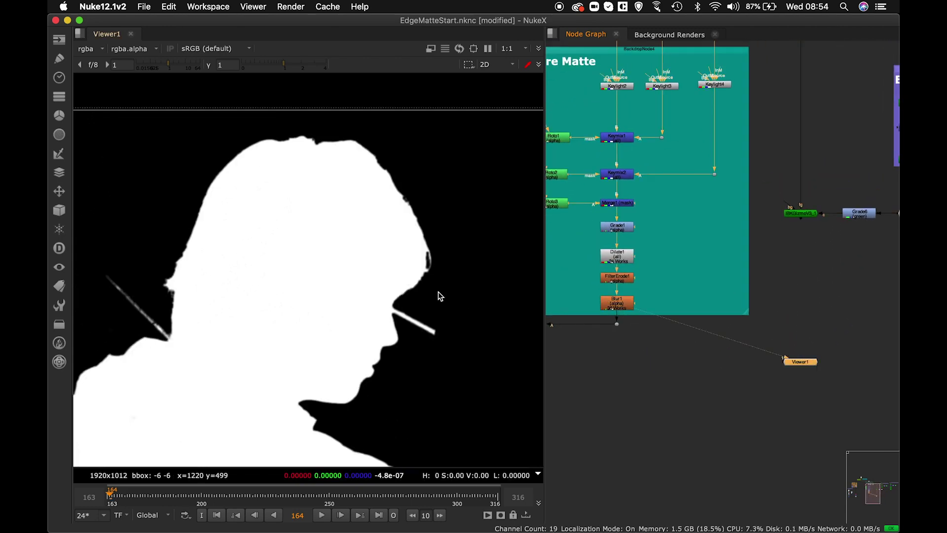
click(801, 214)
key(1)
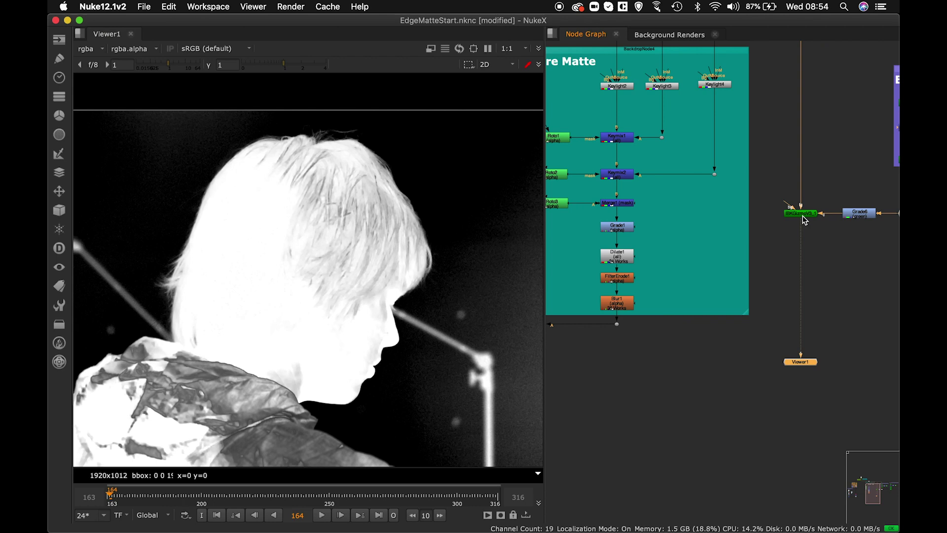
Move the Viewer node lower and add a Merge node between the two matte branches with its operation set to screen
drag(803, 364, 799, 410)
key(1)
click(743, 339)
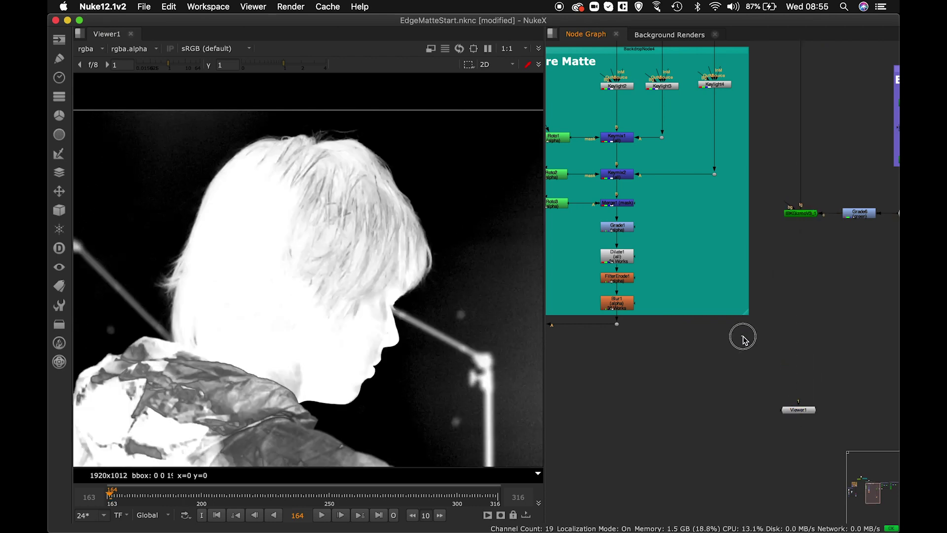
key(m)
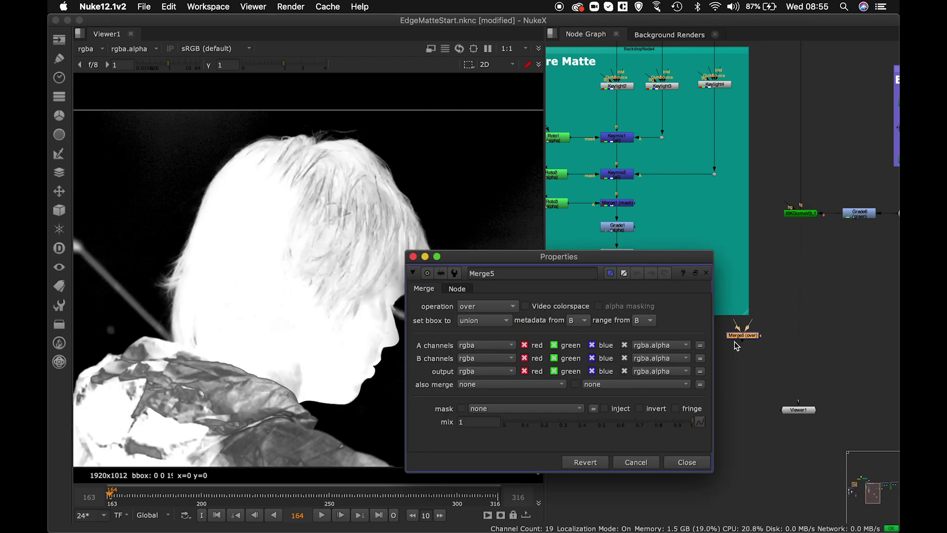
click(508, 313)
click(508, 344)
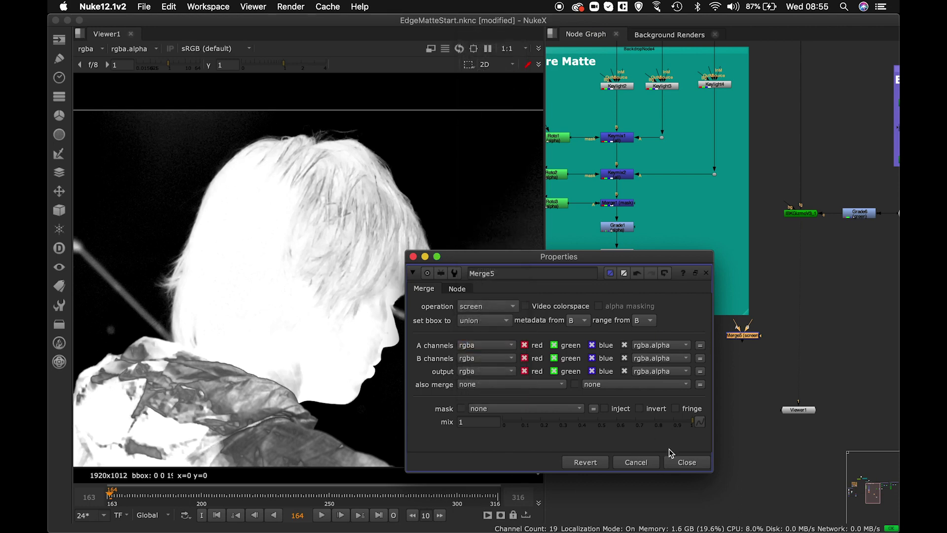
Close the Merge properties and connect its A input to the core matte's Blur1 and its B input to the IBKGizmo
click(687, 462)
scroll(784, 368, left, 3)
drag(783, 339, 654, 302)
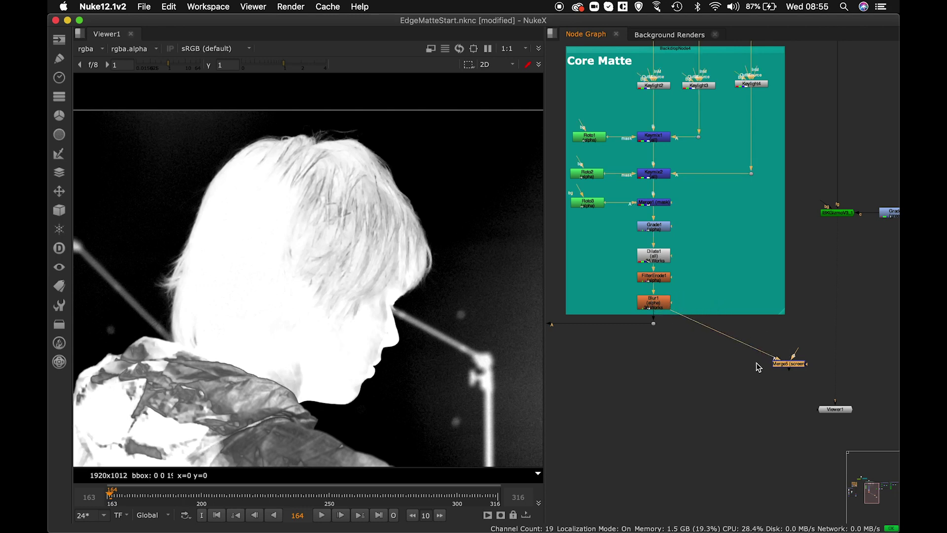
drag(797, 353, 838, 212)
scroll(810, 320, down, 3)
scroll(795, 334, down, 3)
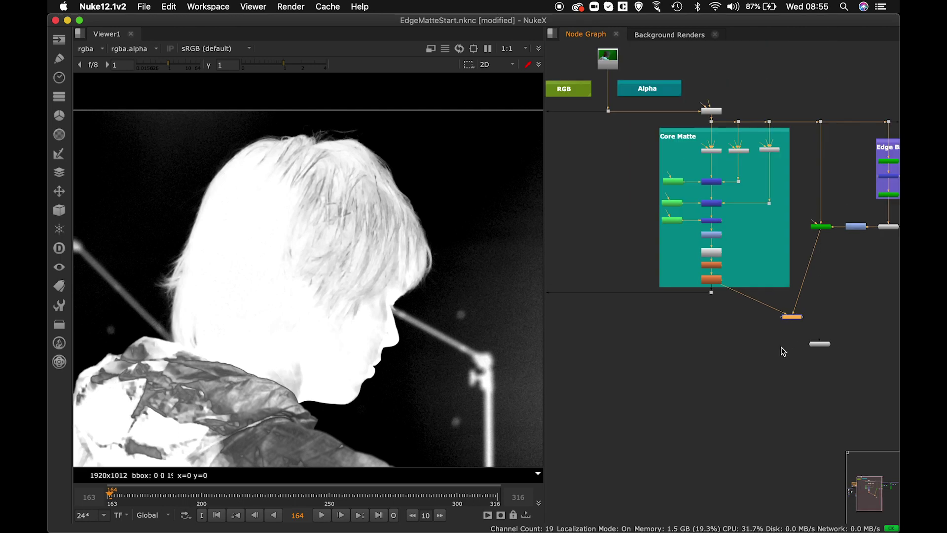
Align the screen Merge node directly below the IBKGizmo and show its output in the viewer
middle_drag(782, 349, 804, 317)
drag(813, 288, 839, 285)
click(838, 307)
key(1)
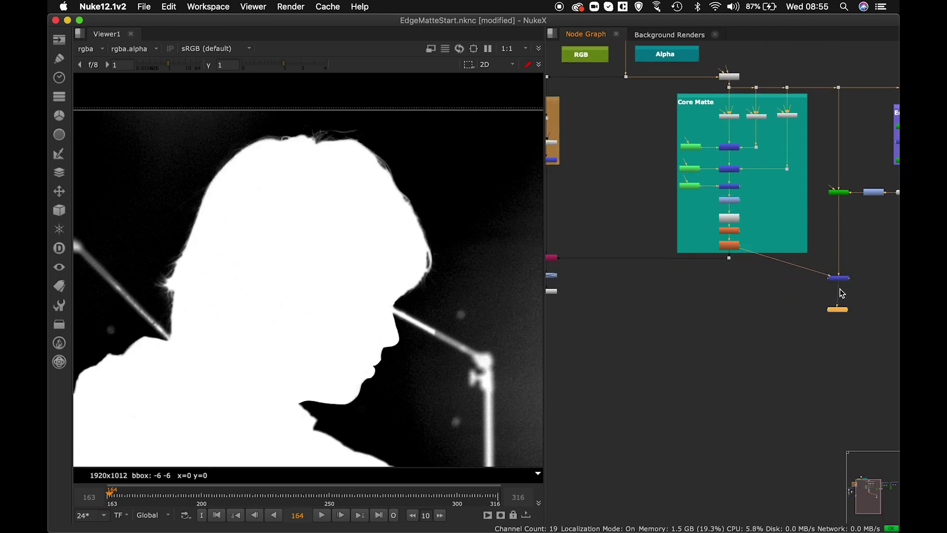
Compare the IBKGizmo's edge matte alone with the merged core and edge matte in the viewer
middle_drag(838, 301, 778, 333)
scroll(785, 320, down, 3)
scroll(785, 321, up, 10)
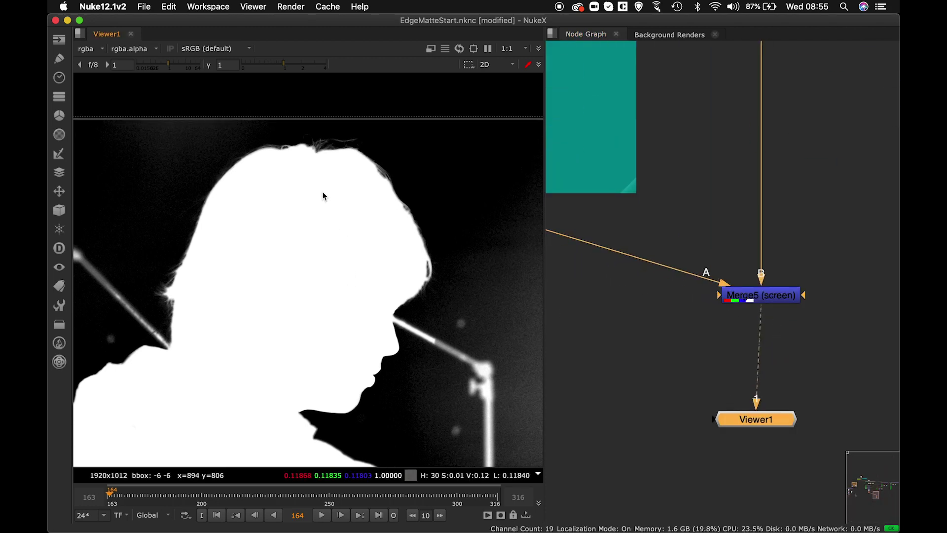
middle_drag(658, 174, 793, 227)
scroll(760, 239, down, 5)
scroll(733, 250, up, 4)
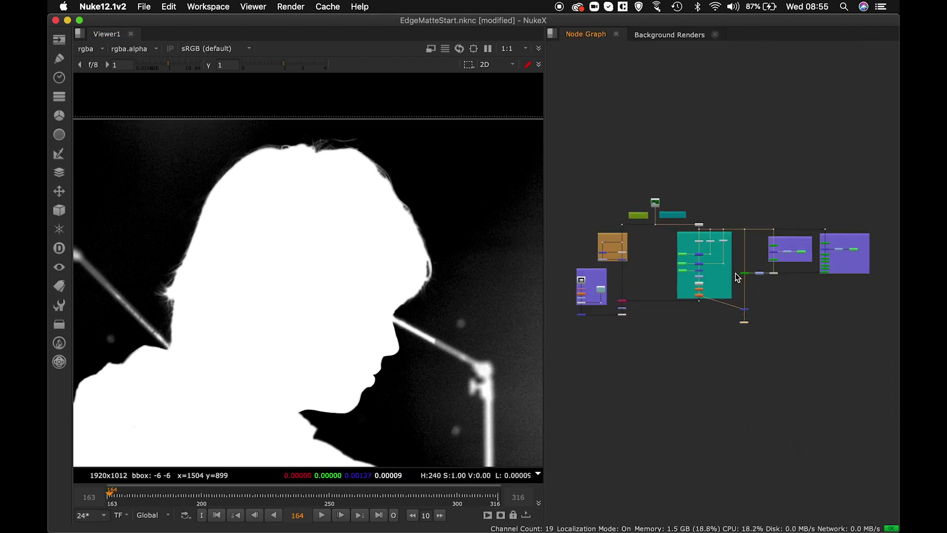
click(735, 282)
key(1)
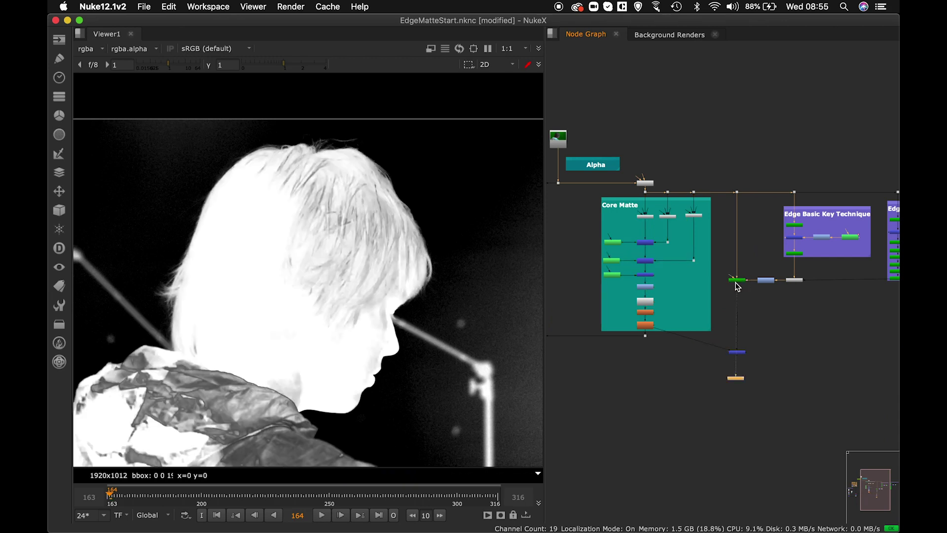
scroll(733, 291, left, 2)
click(678, 312)
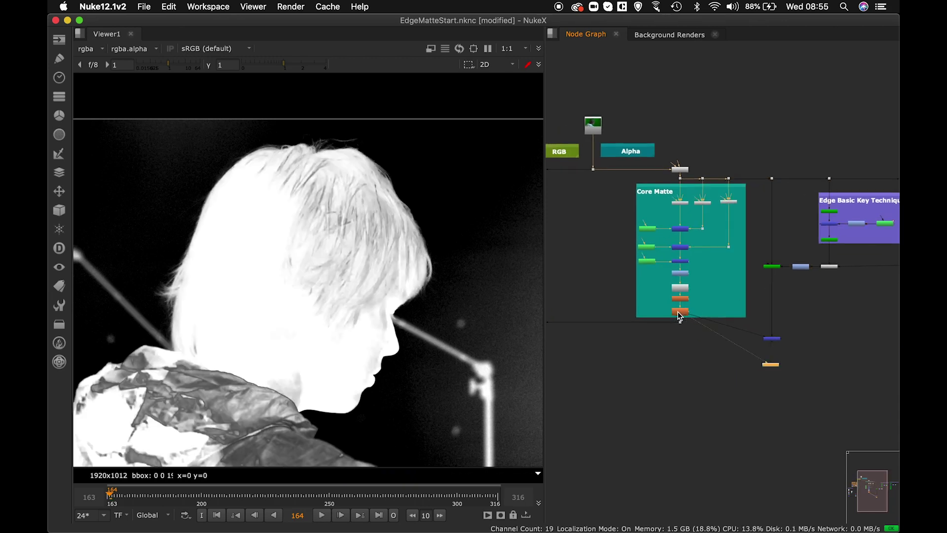
click(774, 340)
key(1)
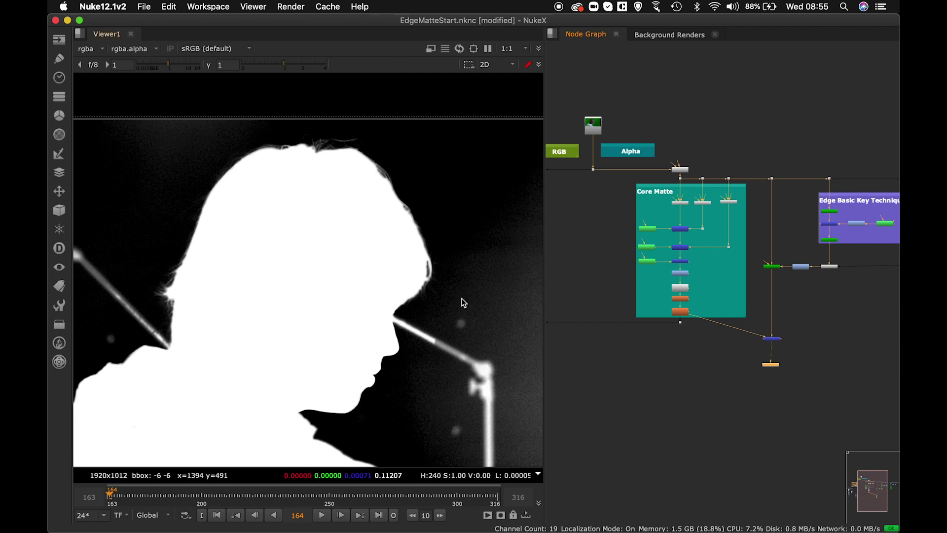
Check the merged hair edges closely, set the core matte's Dilate1 size to -24, and close its properties
scroll(351, 186, up, 3)
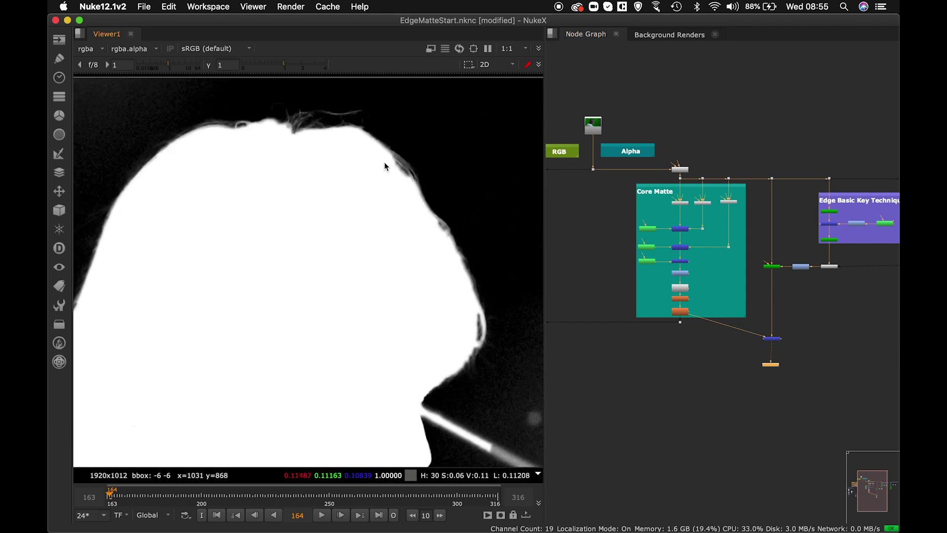
scroll(365, 178, up, 2)
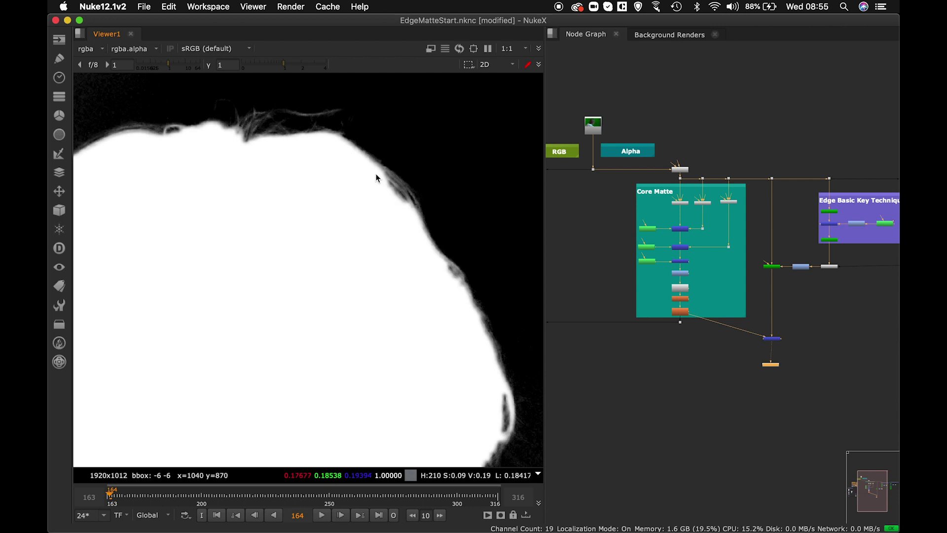
scroll(702, 229, up, 6)
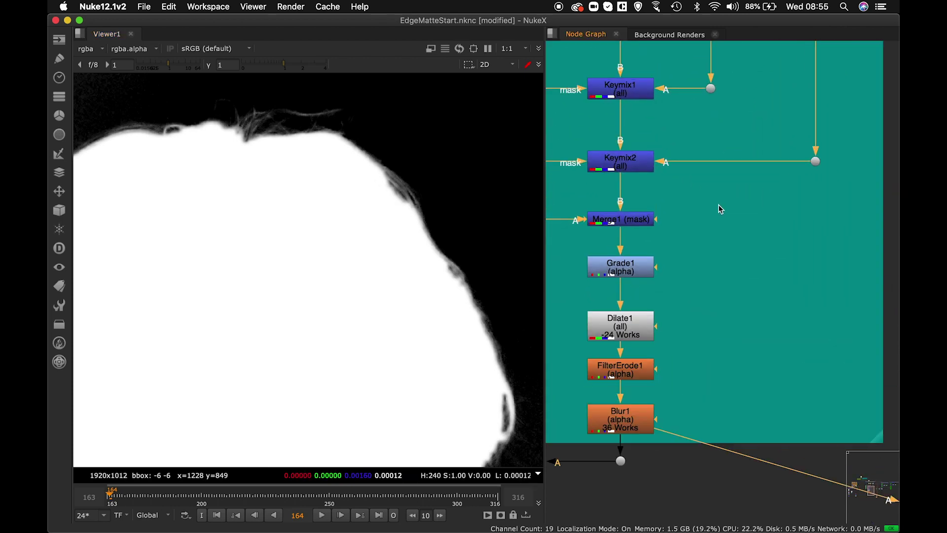
double_click(696, 238)
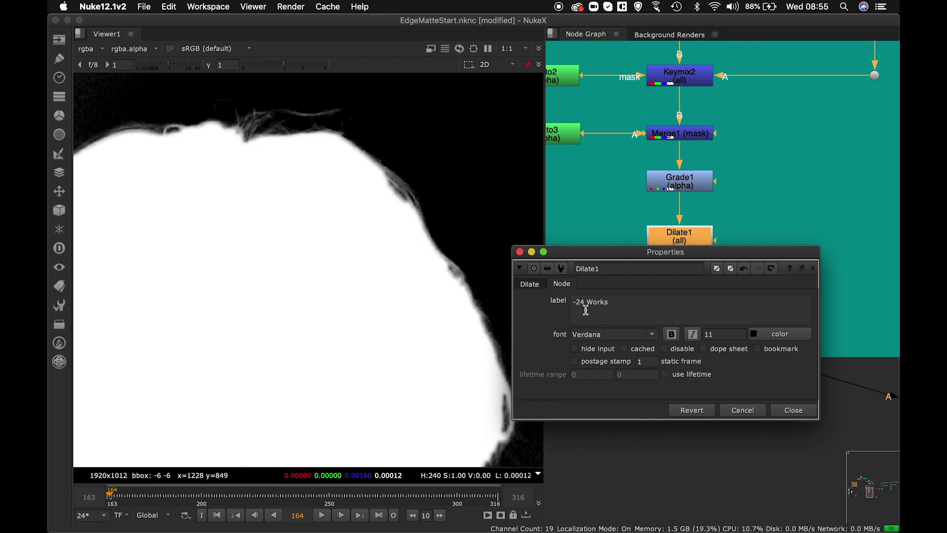
click(533, 284)
drag(584, 316, 526, 319)
text(-24)
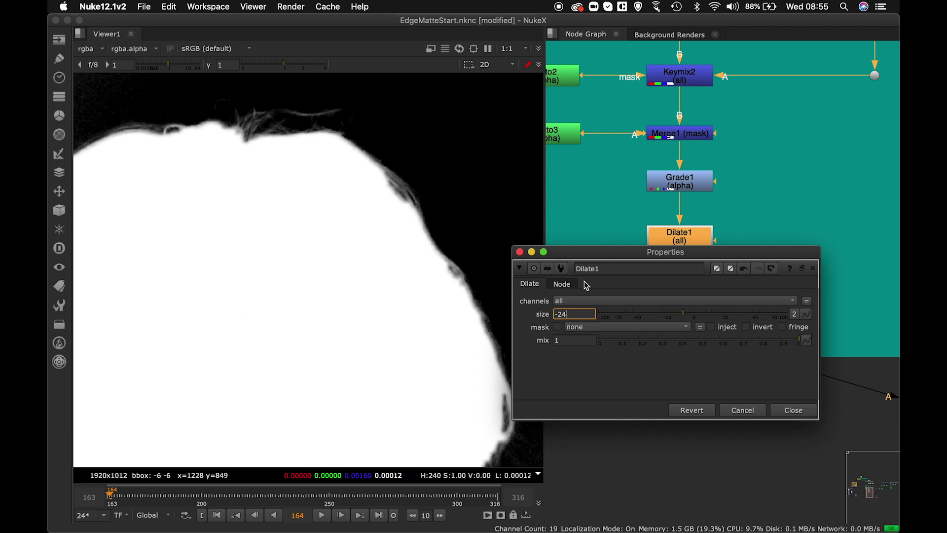
key(Return)
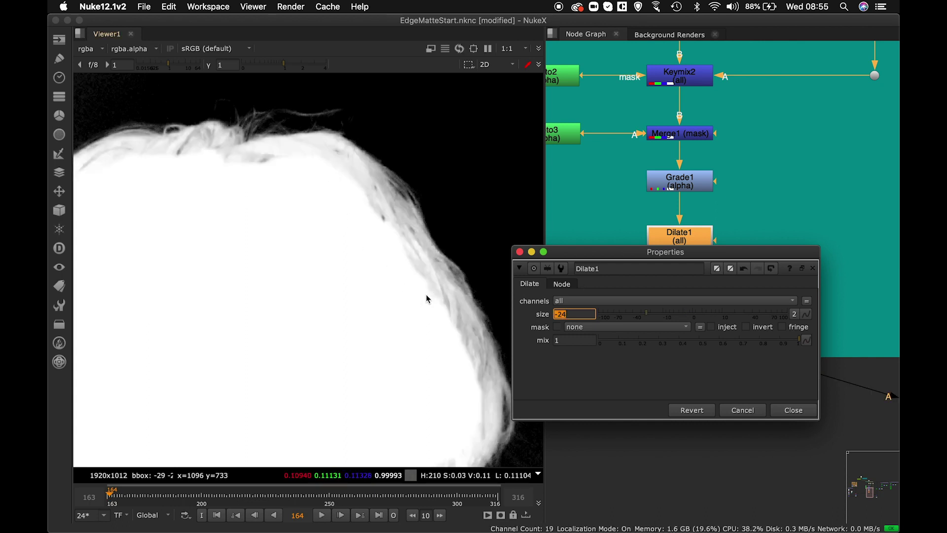
click(793, 410)
Set the core matte's Blur1 size to 36 and close its properties
scroll(686, 321, down, 2)
double_click(683, 305)
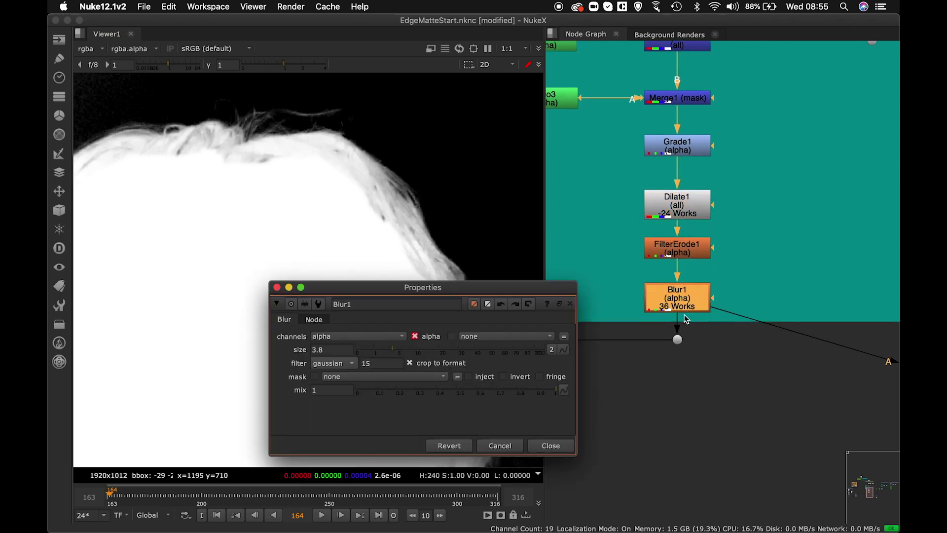
click(315, 320)
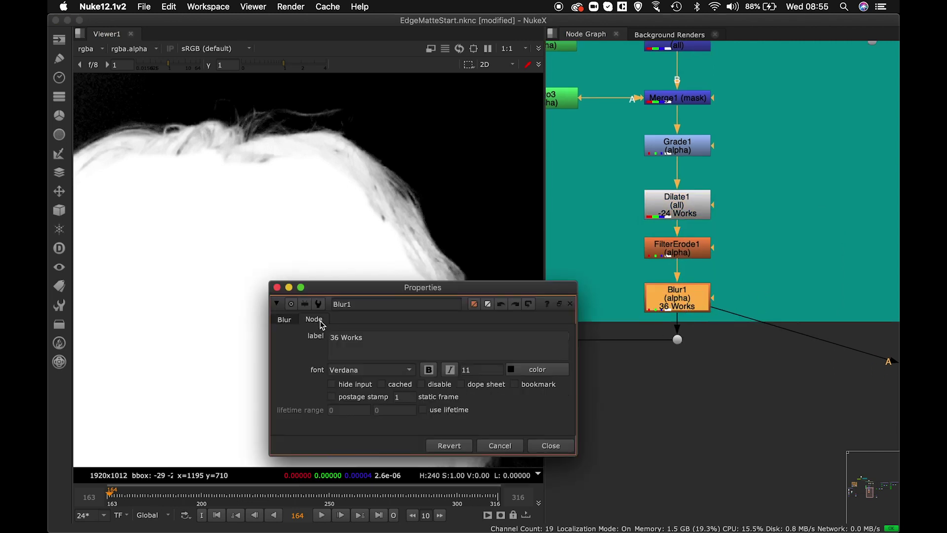
click(285, 320)
double_click(324, 349)
text(36)
key(Return)
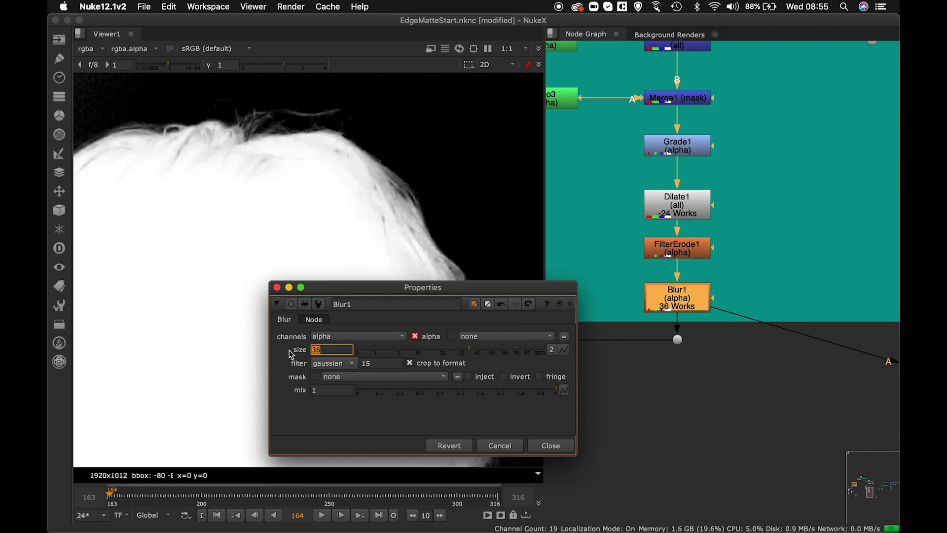
click(551, 445)
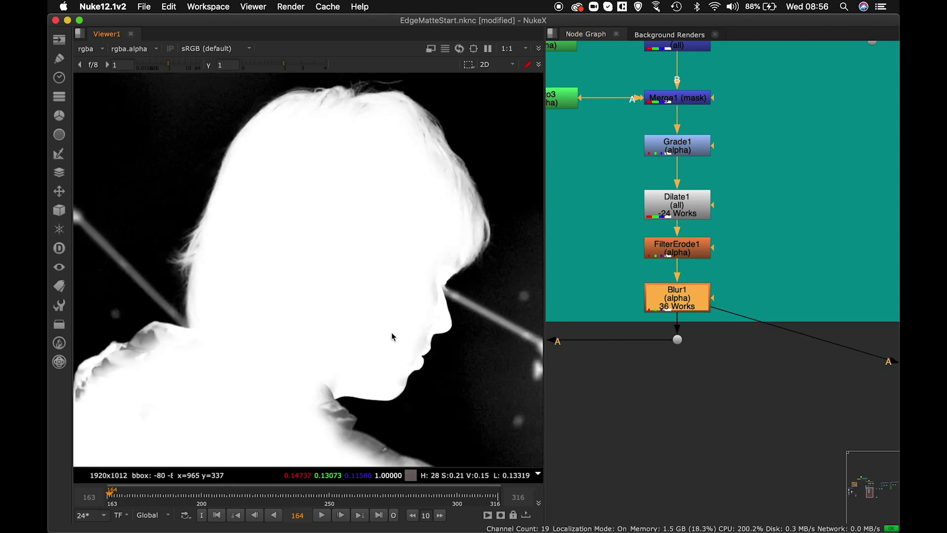
Inspect the merged matte around the face and shoulder, lower the core Grade1's gamma slightly, and close its properties
scroll(434, 245, up, 2)
middle_drag(449, 259, 443, 275)
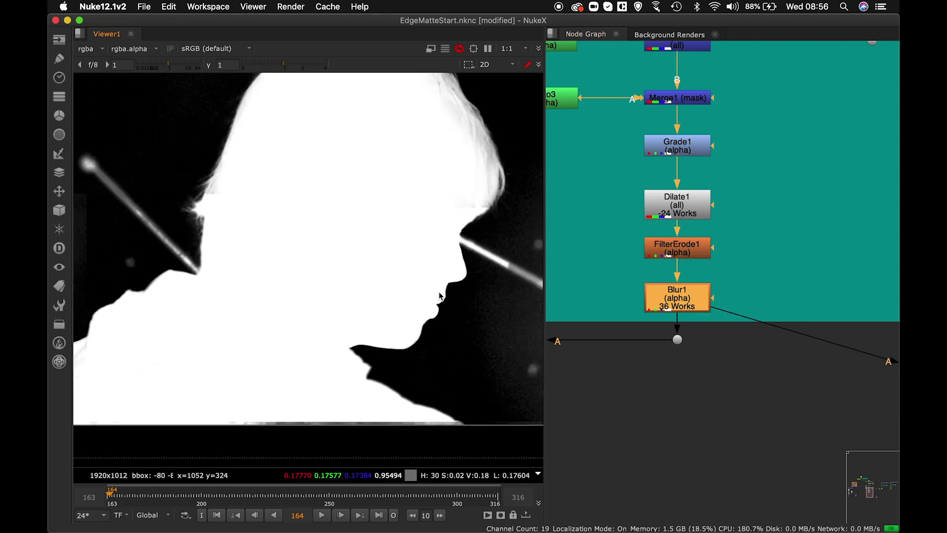
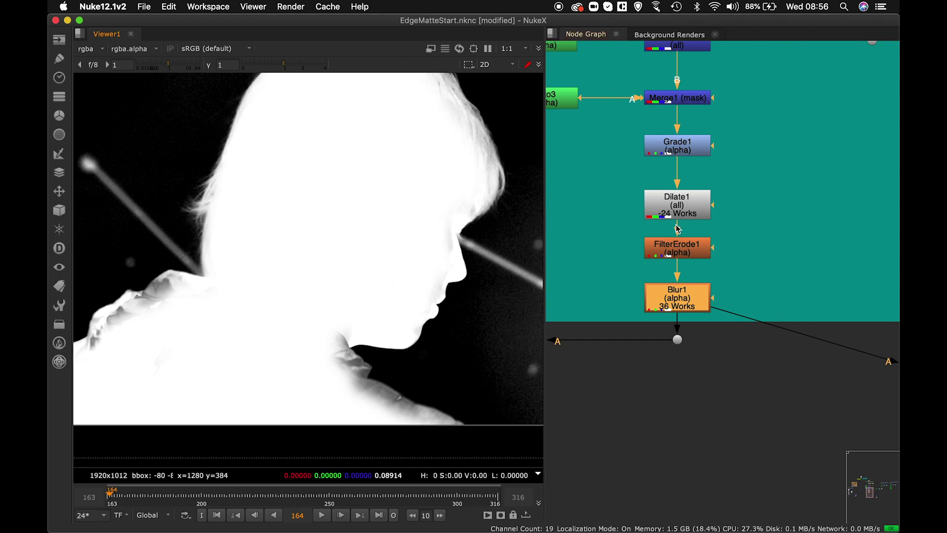
double_click(691, 156)
drag(530, 158, 847, 198)
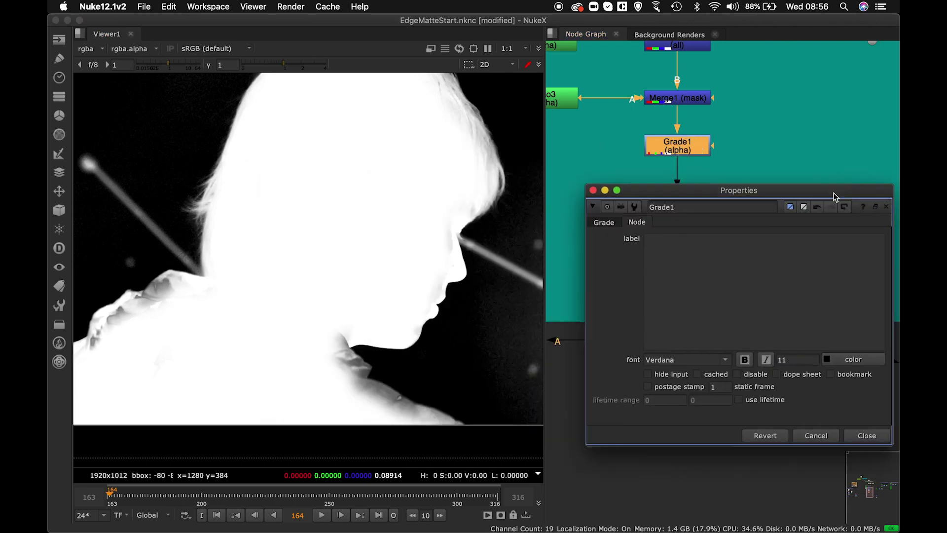
click(613, 223)
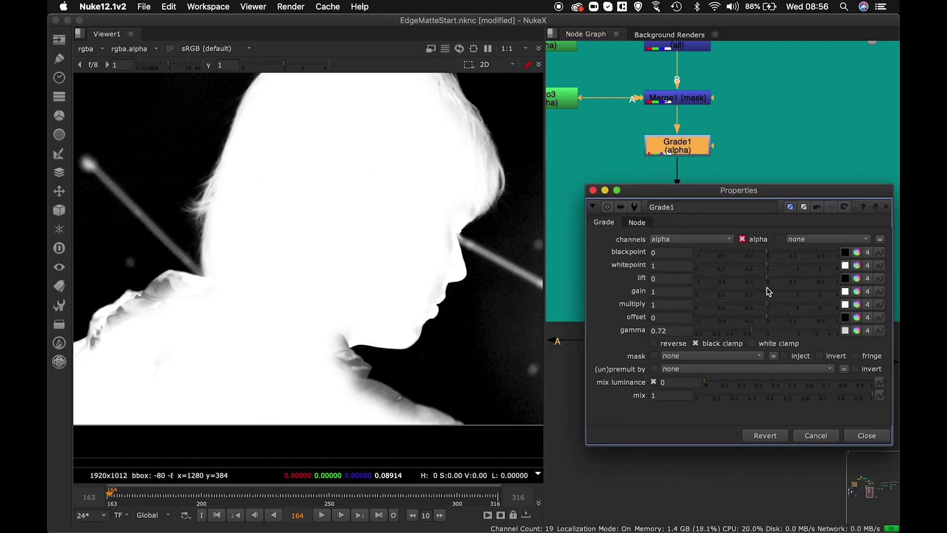
mouse_move(755, 336)
mouse_down()
mouse_move(716, 335)
mouse_move(805, 339)
mouse_move(745, 338)
mouse_up()
click(867, 436)
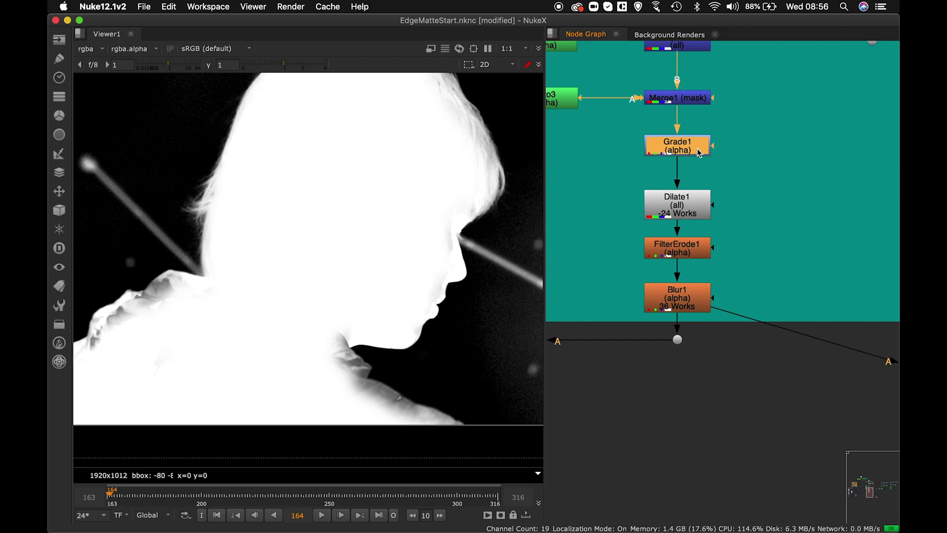
Compare the core matte's Blur1 output with the screen Merge's combined matte in the viewer
key(2)
click(679, 300)
key(1)
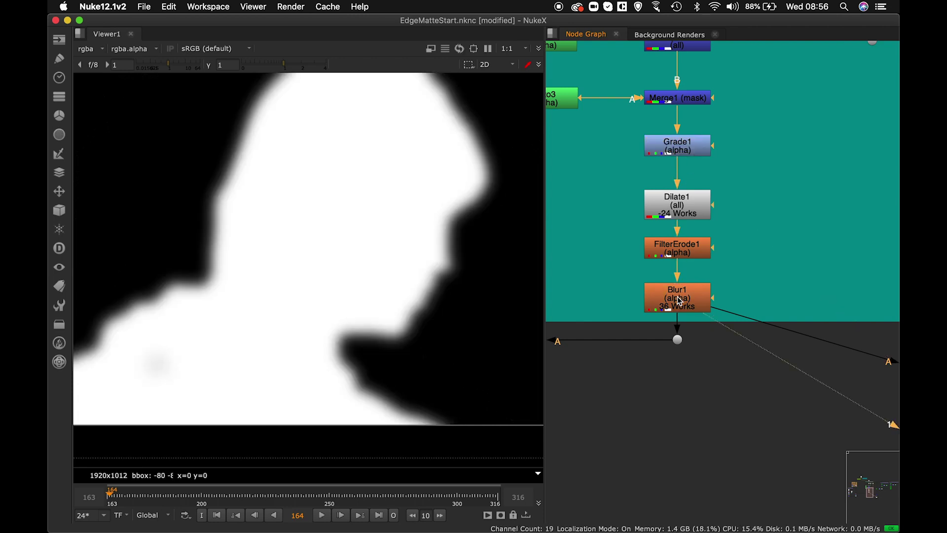
scroll(680, 301, right, 5)
scroll(680, 301, down, 3)
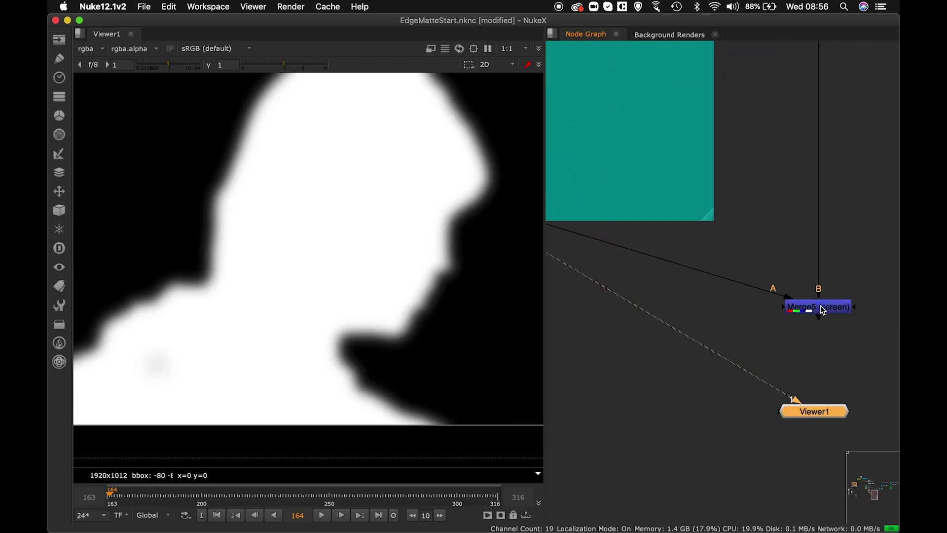
click(821, 310)
key(1)
scroll(800, 281, down, 4)
scroll(813, 272, up, 1)
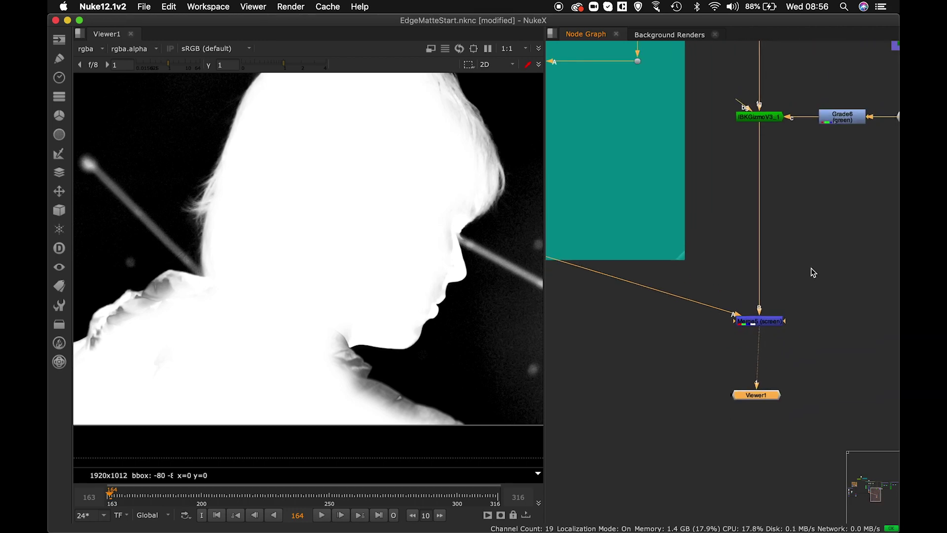
Check the IBKGizmo's edge matte on its own against the combined matte of the screen Merge
click(764, 123)
key(d)
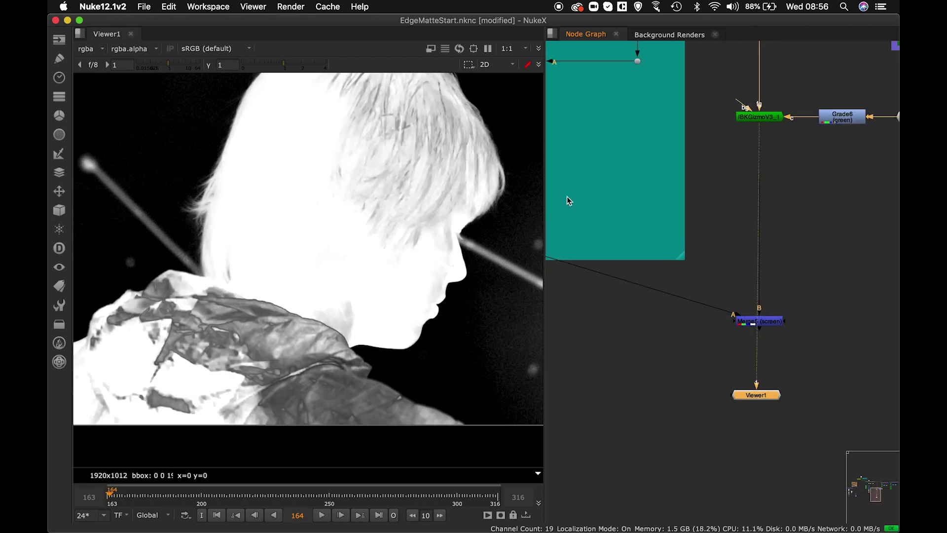
key(d)
click(779, 322)
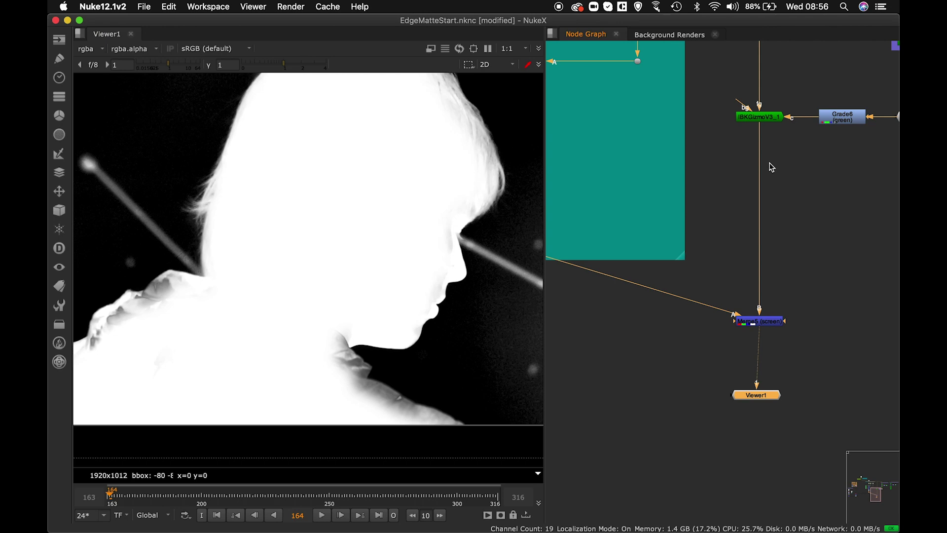
Raise the IBKGizmo's blue/green weight to 0.57 and then 0.725 while checking the shoulder and hair edges of the combined matte
click(766, 123)
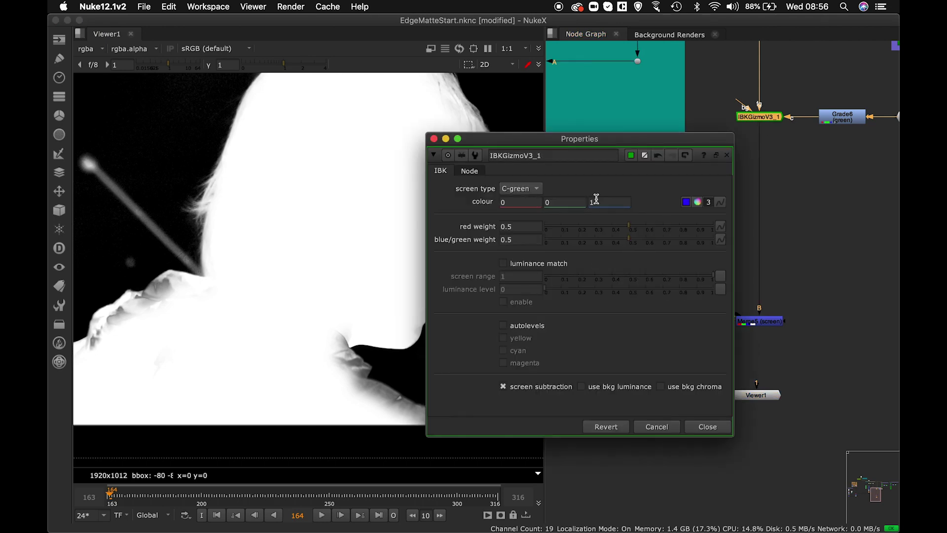
drag(605, 145, 734, 161)
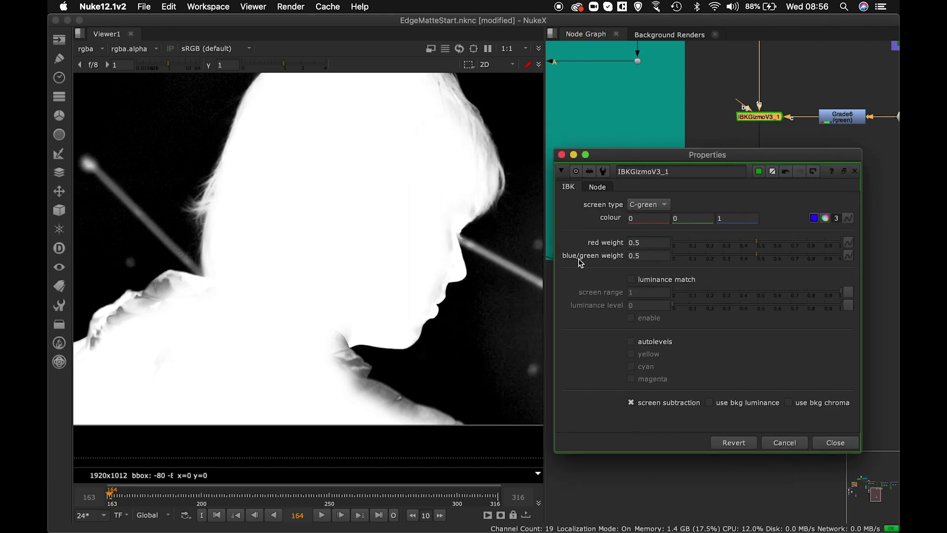
click(757, 256)
mouse_move(757, 260)
mouse_down()
mouse_move(741, 257)
mouse_move(768, 256)
mouse_up()
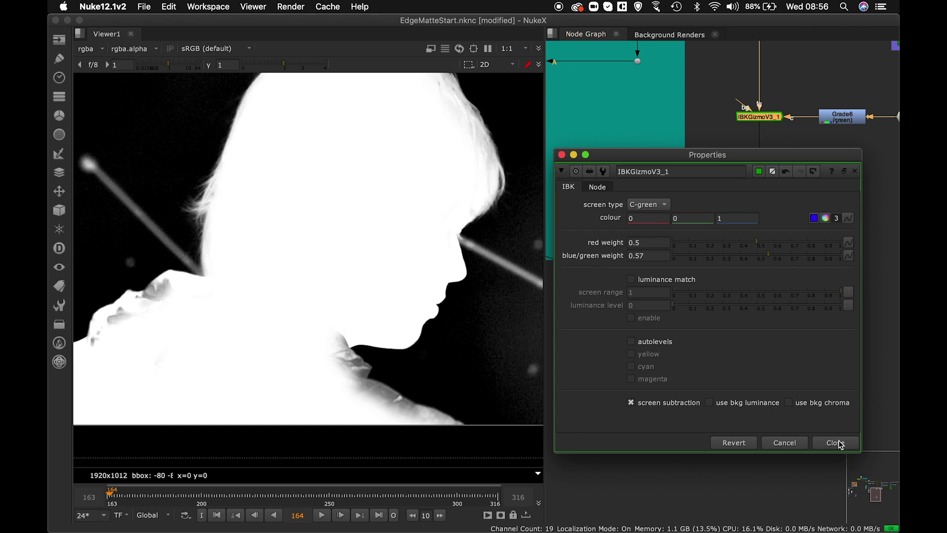
middle_drag(284, 334, 312, 272)
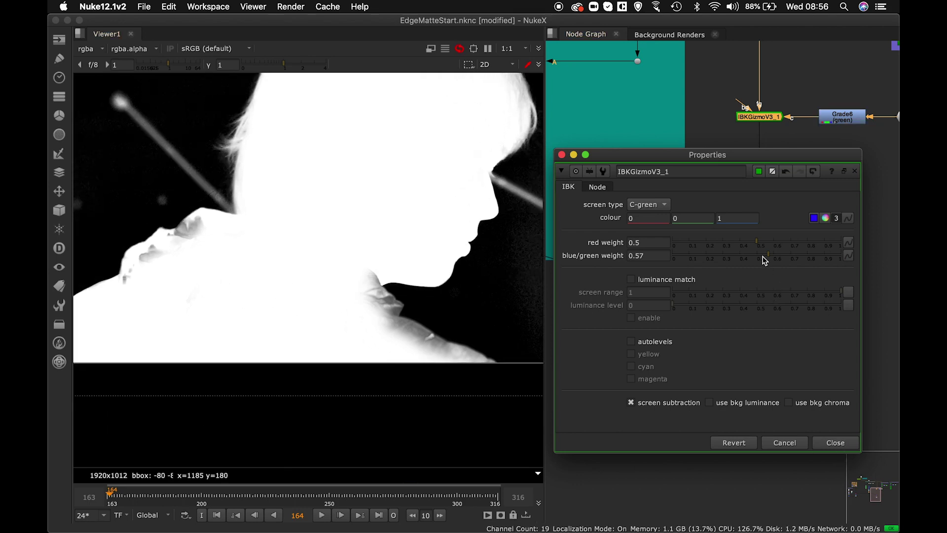
drag(772, 260, 797, 258)
scroll(318, 173, up, 5)
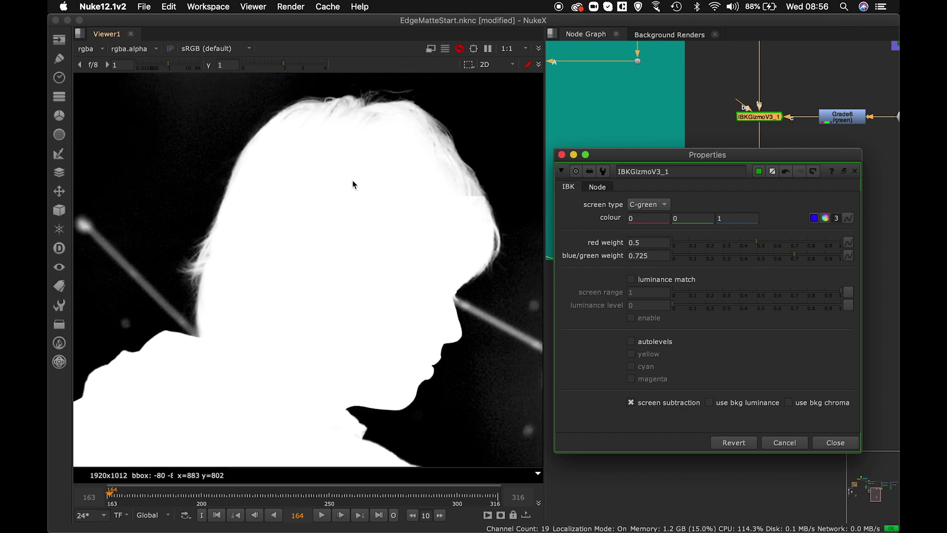
scroll(405, 223, down, 2)
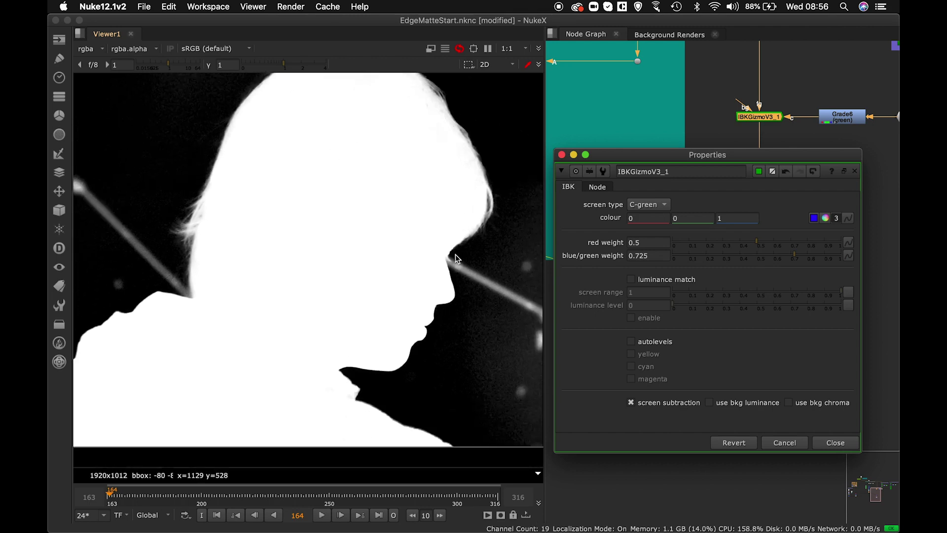
scroll(346, 266, down, 7)
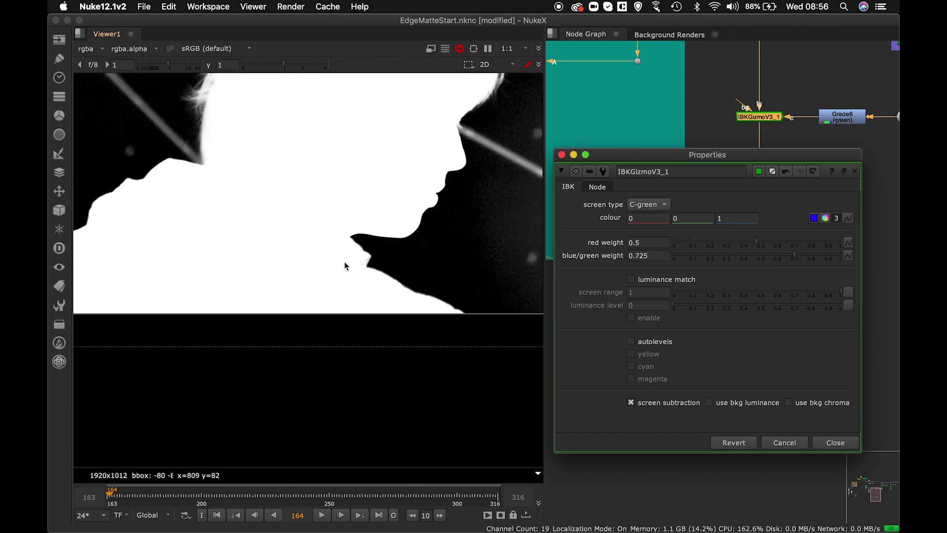
Inspect the combined matte around the shoulder, face and hair, and close the IBKGizmo's properties
scroll(307, 281, left, 2)
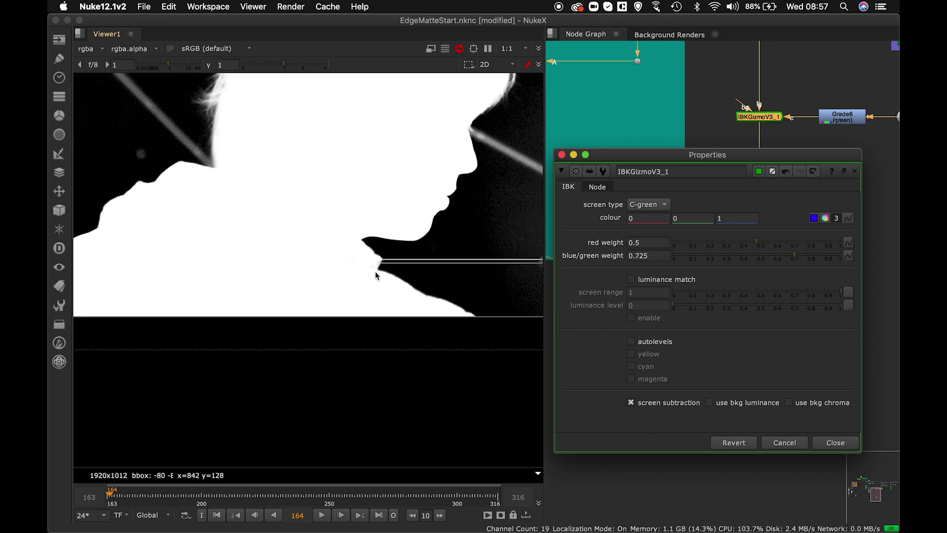
scroll(283, 282, up, 4)
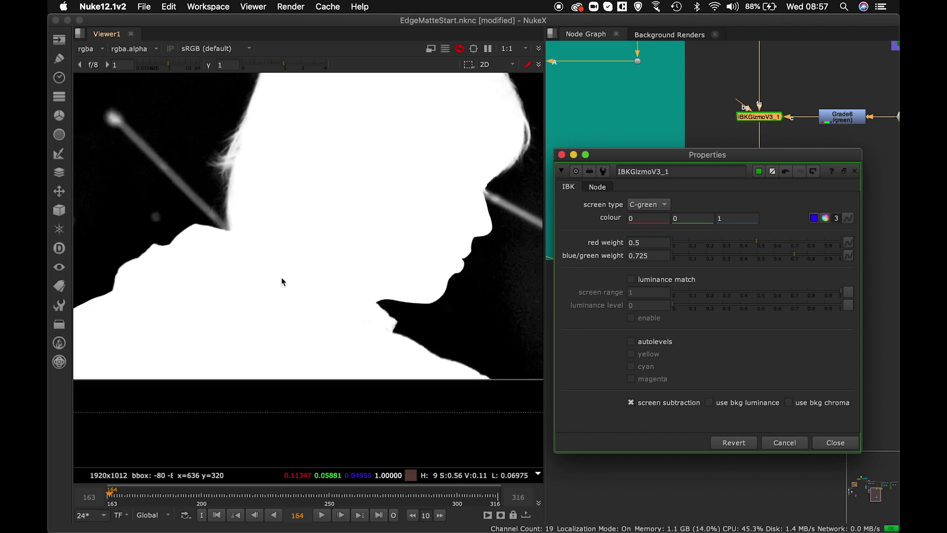
scroll(281, 281, up, 6)
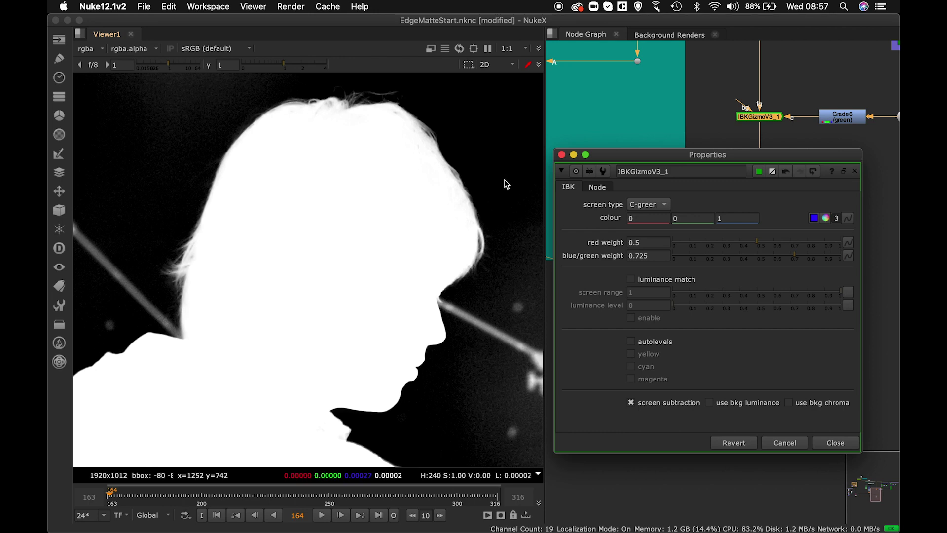
drag(677, 163, 635, 270)
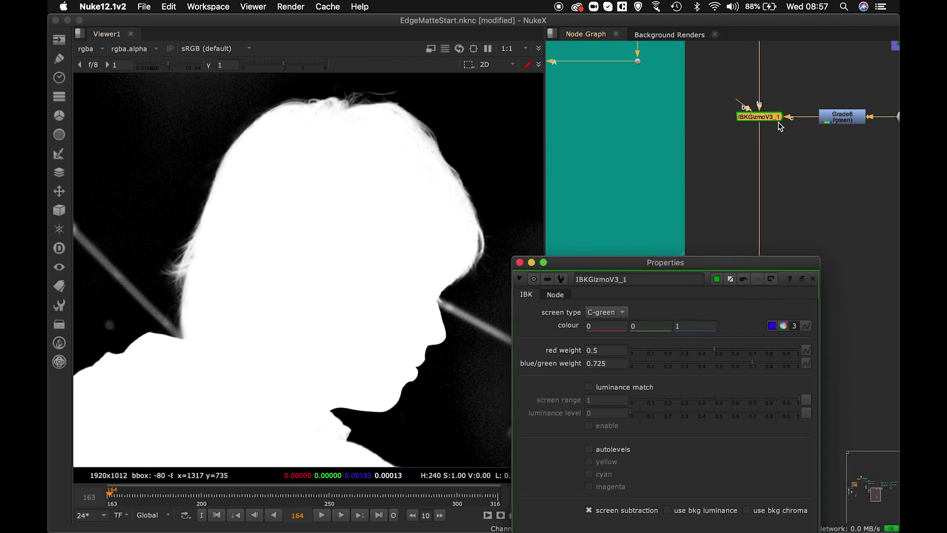
scroll(780, 127, down, 5)
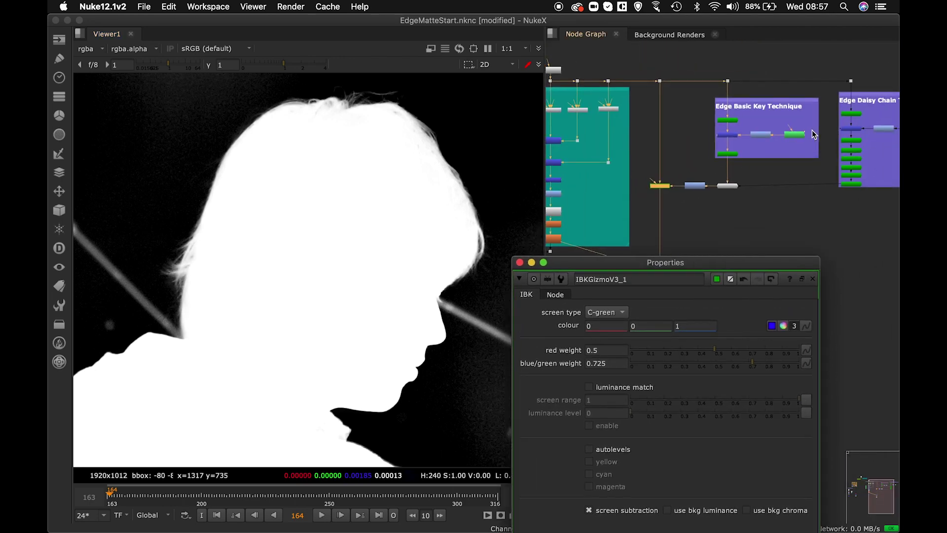
scroll(738, 176, left, 5)
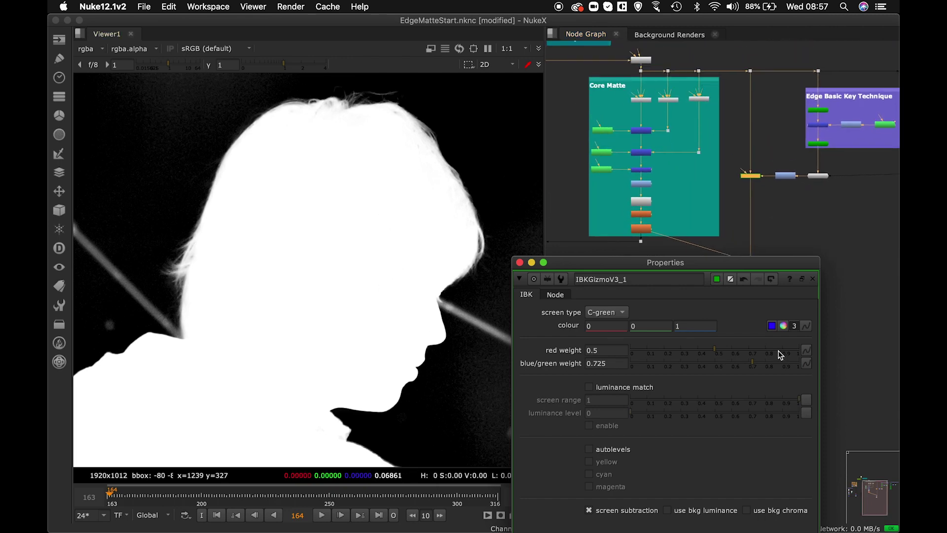
click(519, 262)
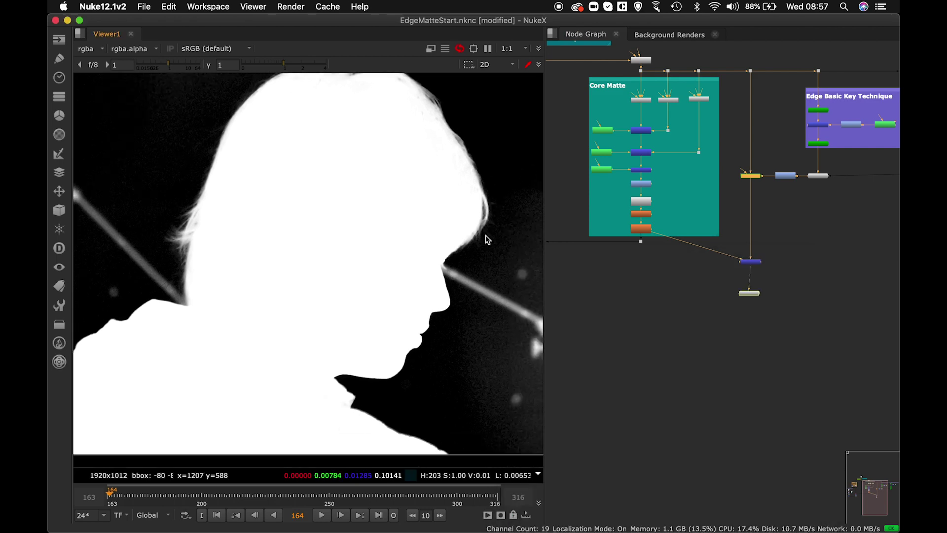
Reconnect the A input of the crimson node below Core Despill from the core matte to the screen Merge, and delete the leftover dot
scroll(723, 262, left, 5)
scroll(758, 265, left, 5)
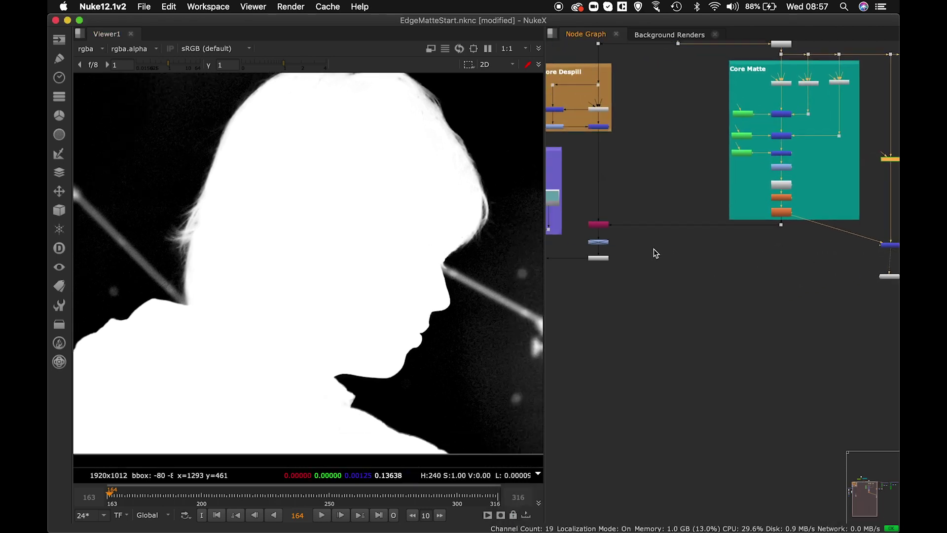
scroll(646, 283, left, 3)
scroll(664, 249, up, 5)
scroll(661, 229, right, 3)
scroll(766, 264, up, 5)
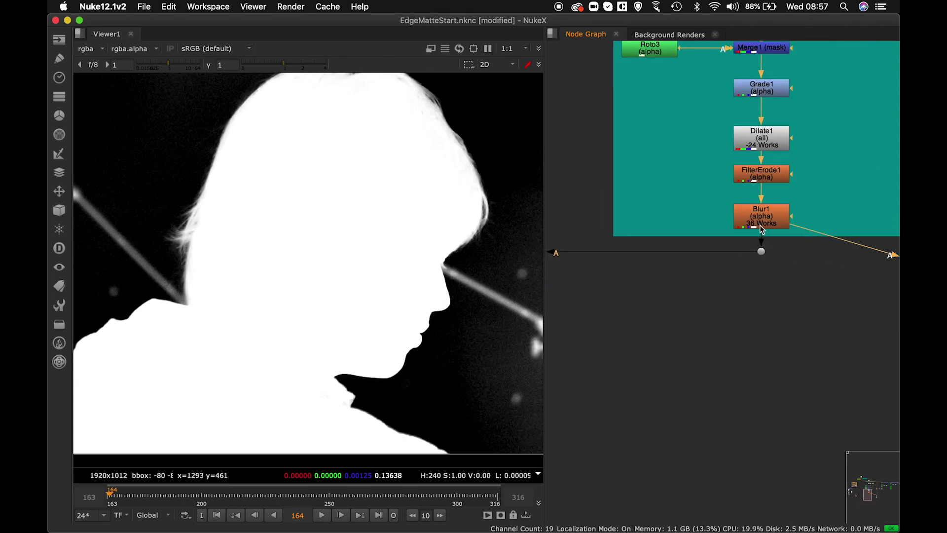
scroll(758, 249, down, 8)
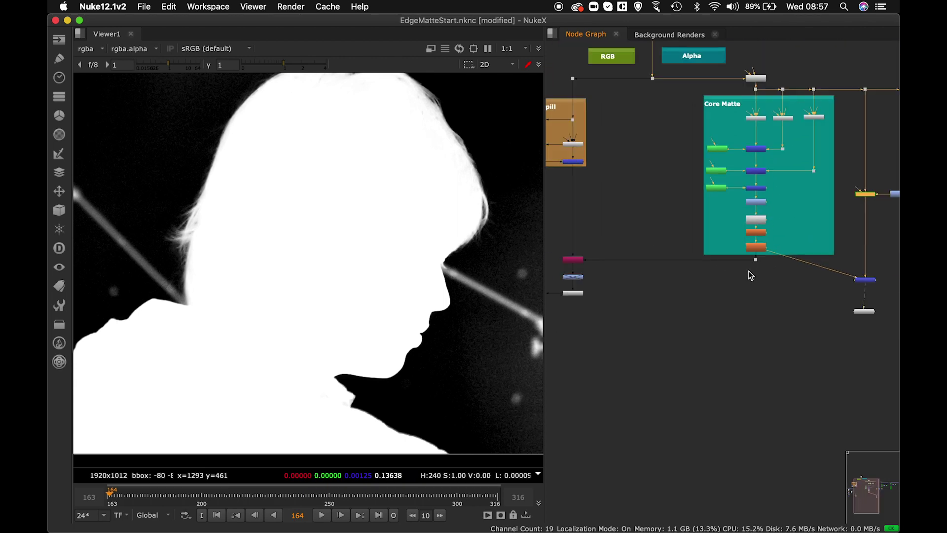
drag(747, 265, 858, 285)
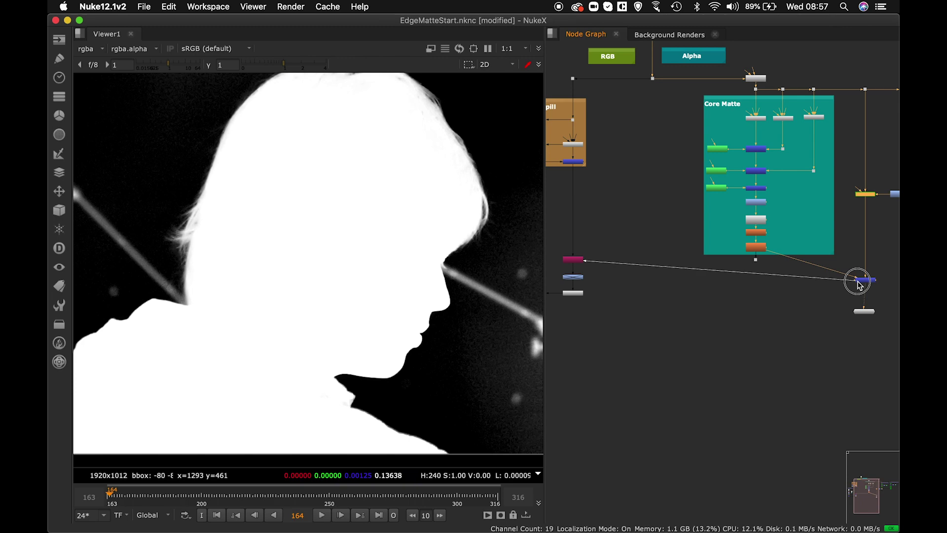
drag(859, 285, 858, 285)
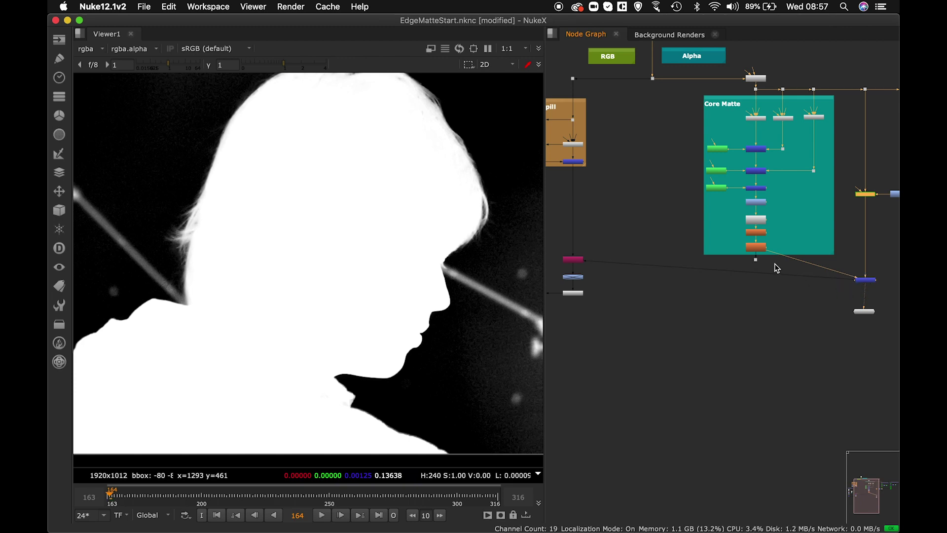
click(758, 259)
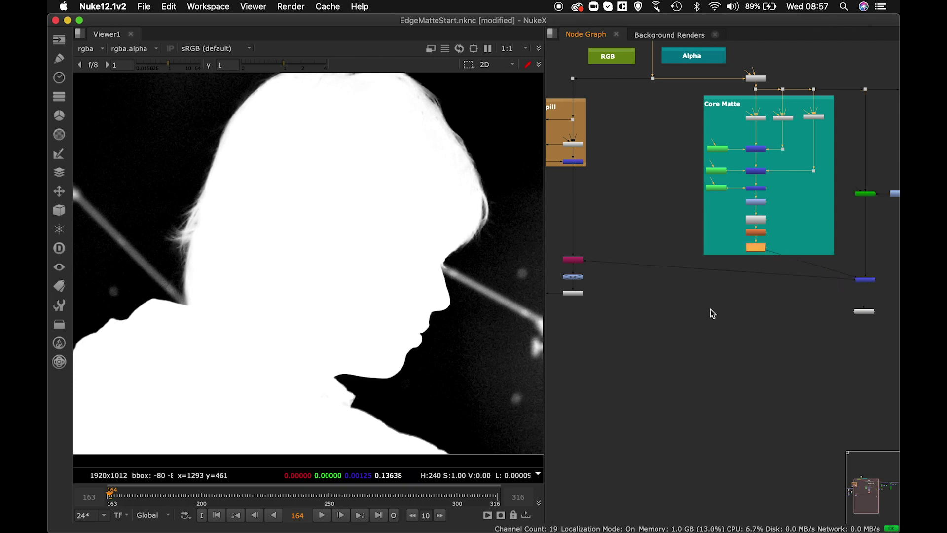
Tidy the graph by moving the node stack below Core Despill, the background merge and the BG backdrop down into line
middle_drag(599, 313, 803, 331)
drag(803, 329, 749, 290)
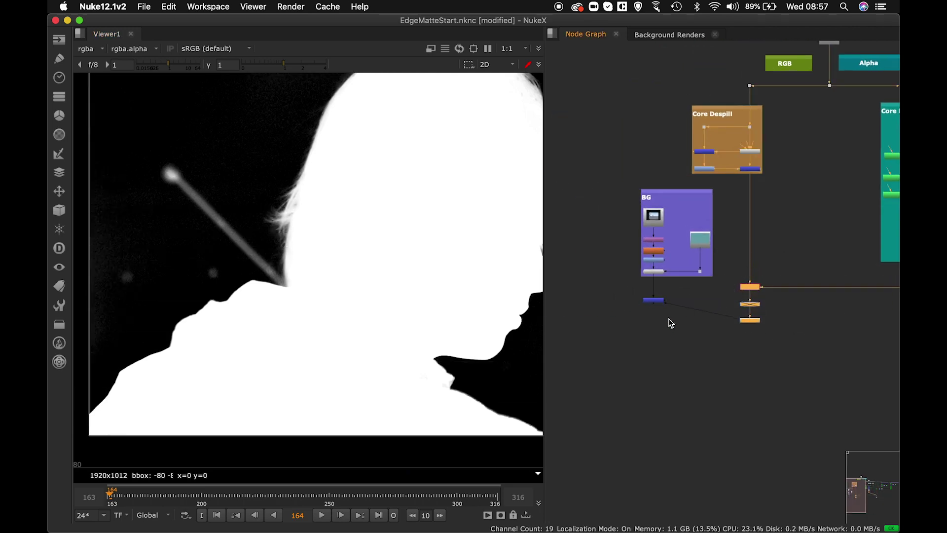
drag(656, 303, 656, 322)
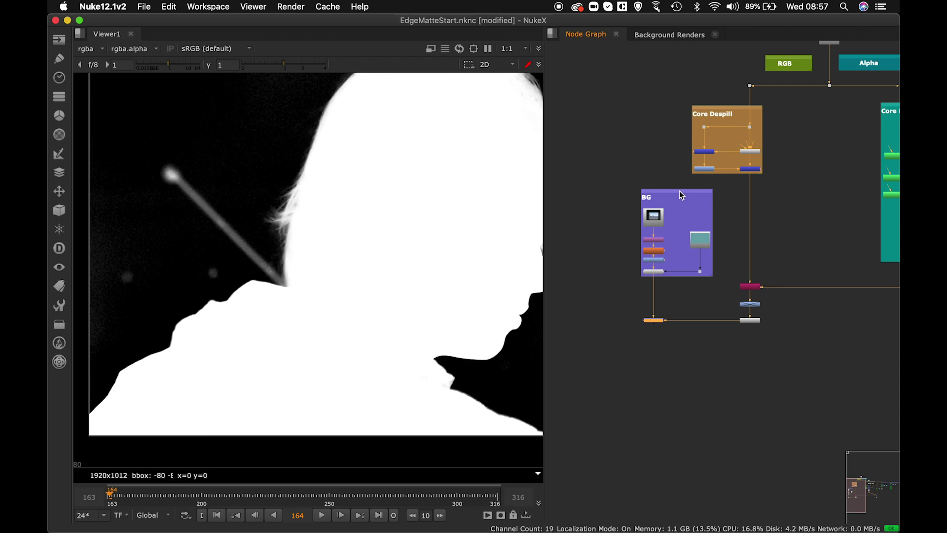
drag(681, 196, 679, 203)
View the background merge in full colour and inspect the composite around the hair, face and window
click(655, 320)
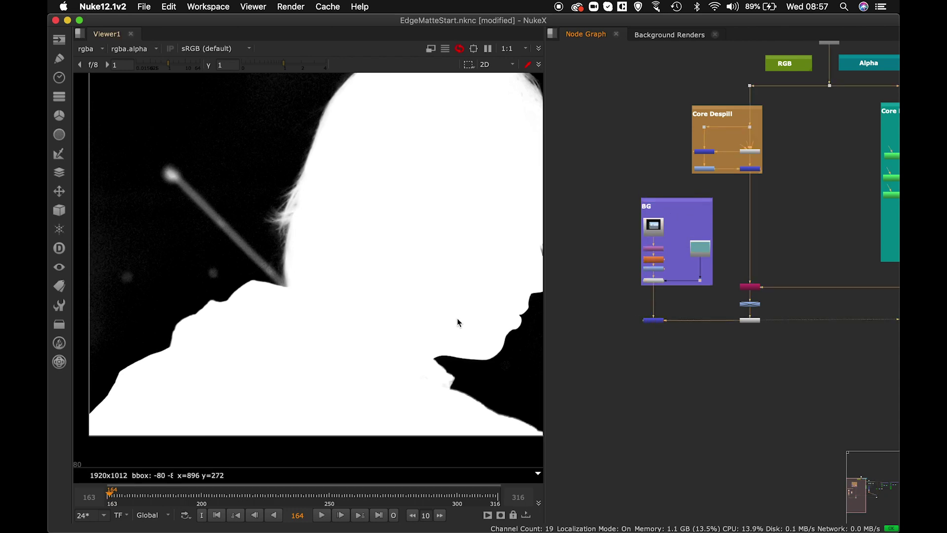
key(a)
scroll(412, 293, down, 2)
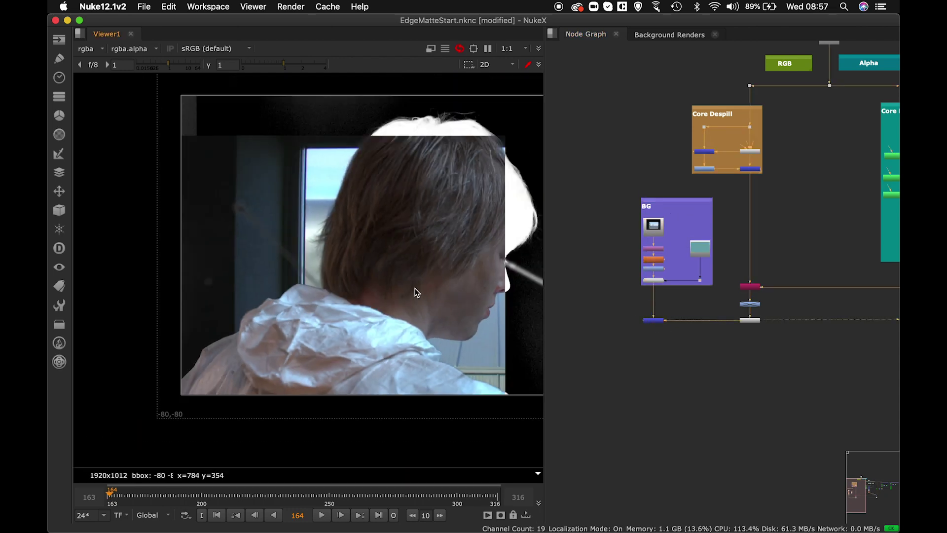
scroll(415, 289, right, 3)
scroll(377, 260, right, 3)
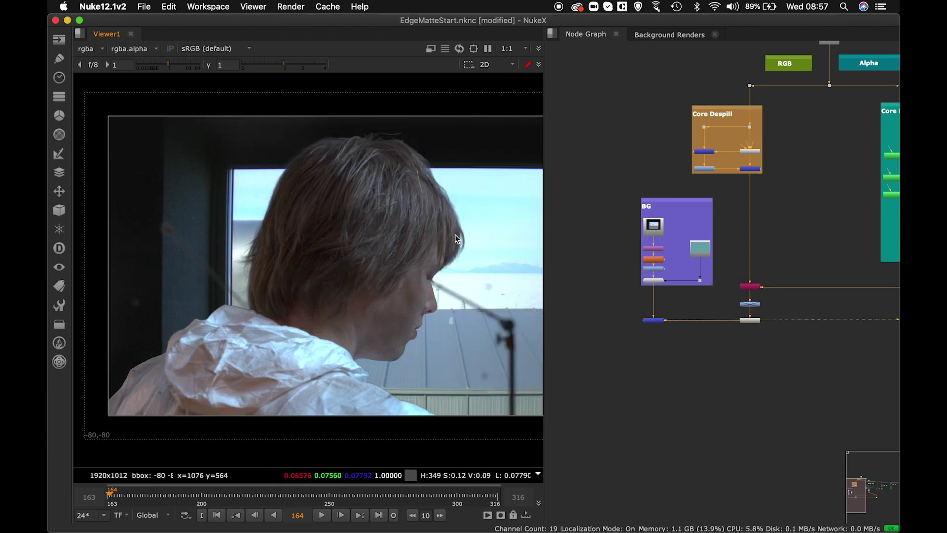
scroll(435, 229, right, 3)
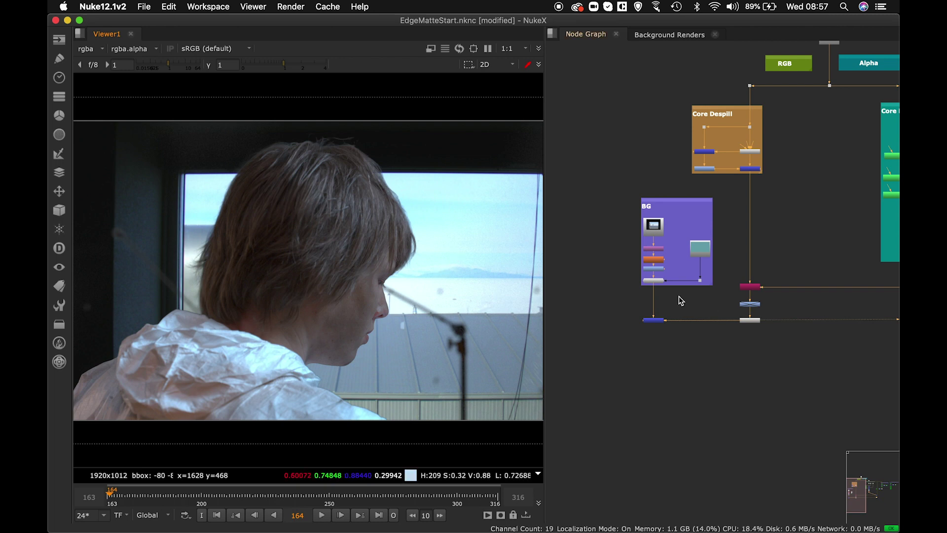
middle_drag(417, 307, 380, 291)
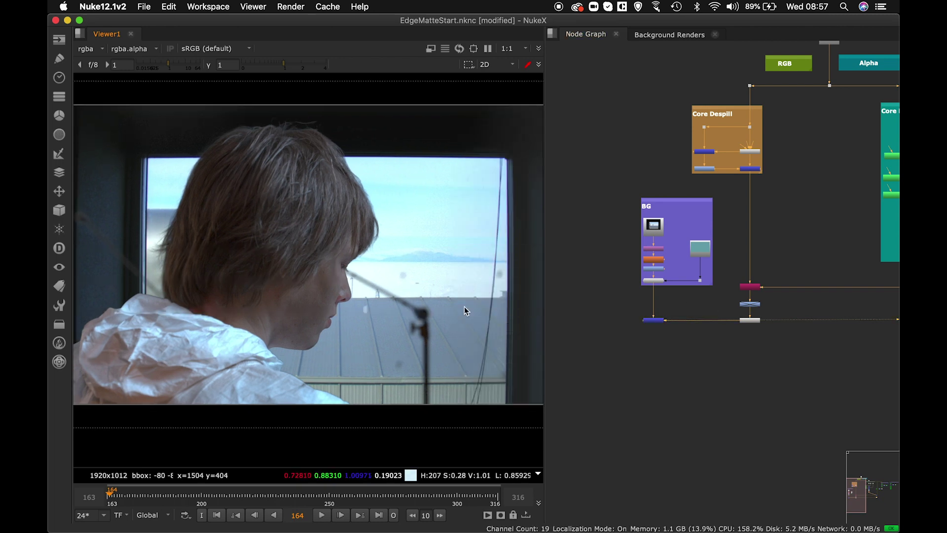
Switch to the EdgeMatteEnd script and examine Grade7's settings in the Alpha Tweak / Garbage backdrop
scroll(698, 321, right, 10)
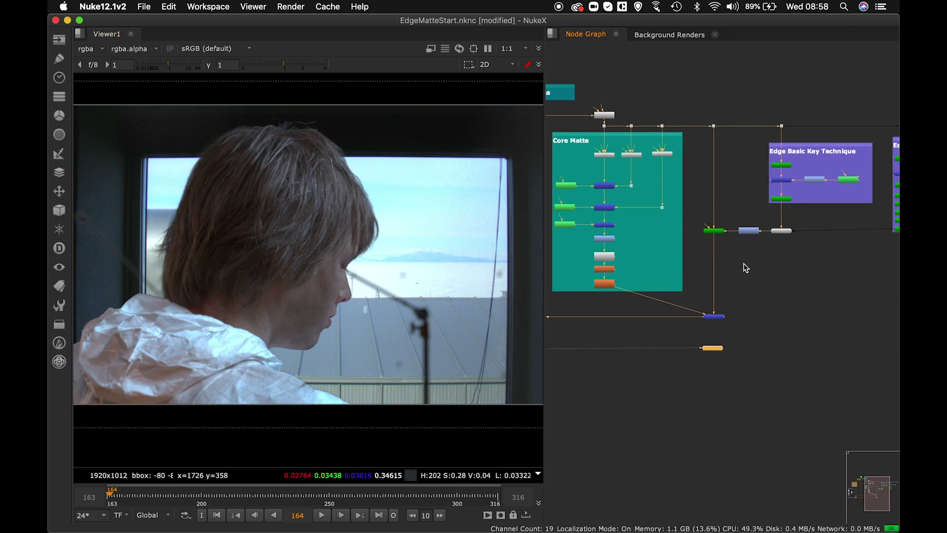
key(ctrl+Up)
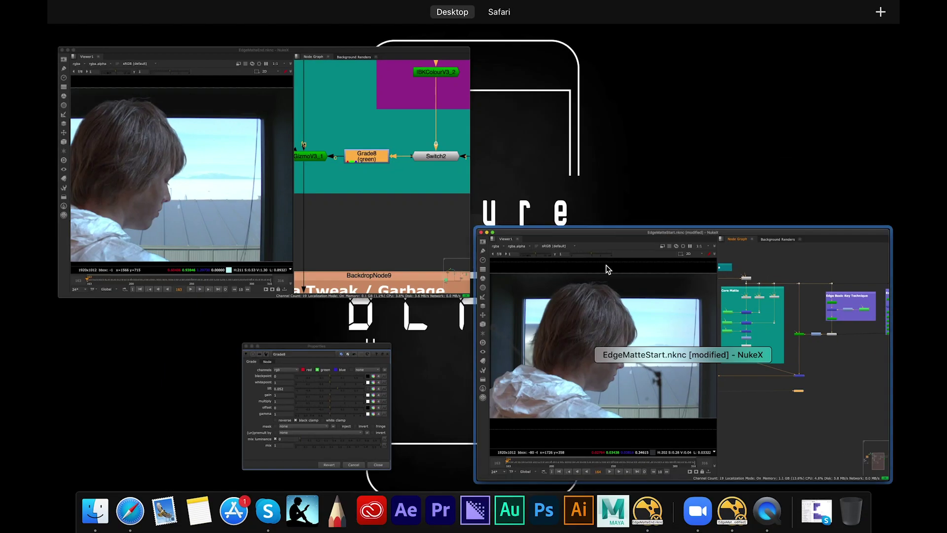
click(419, 207)
scroll(697, 239, down, 10)
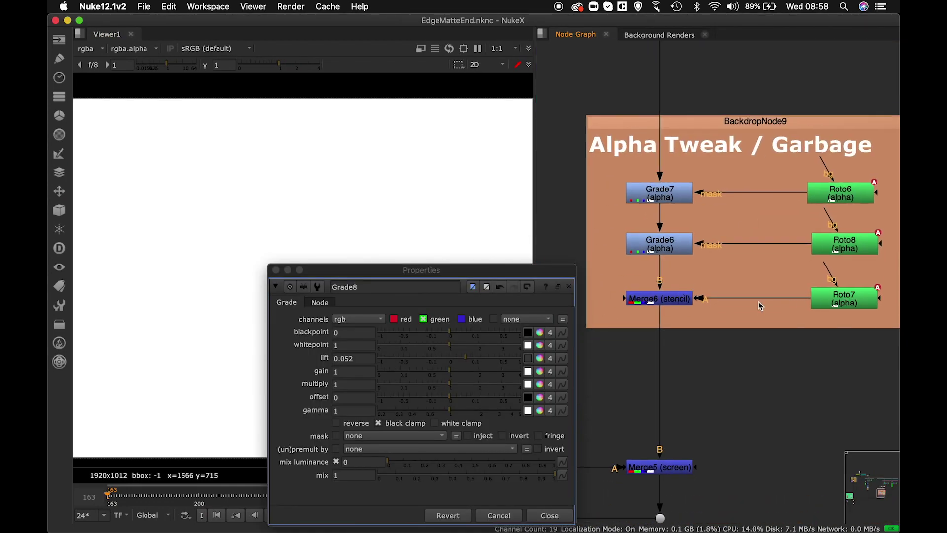
double_click(682, 199)
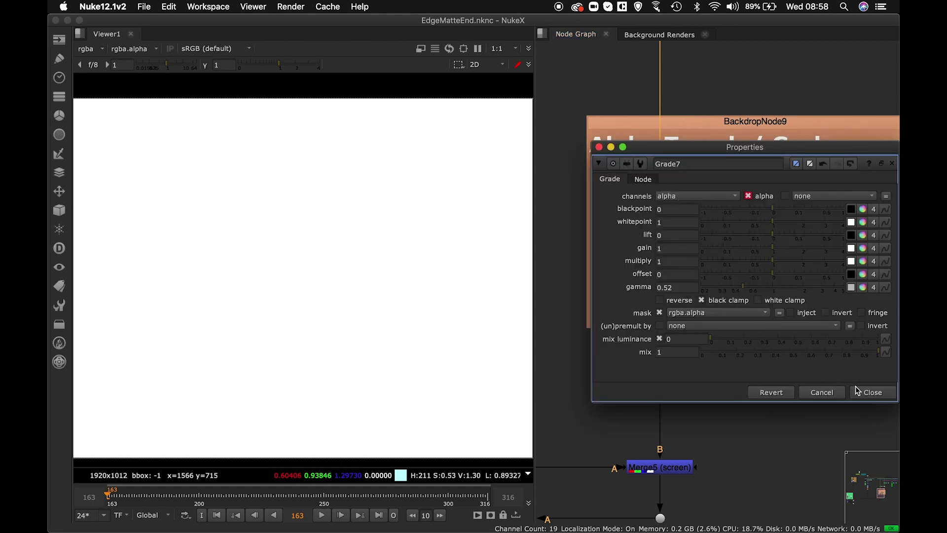
click(873, 392)
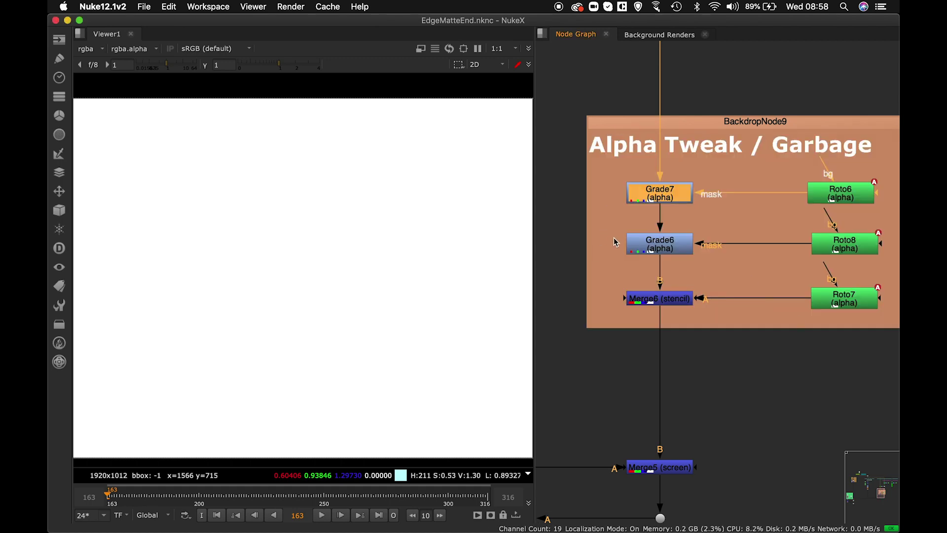
Return to the EdgeMatteStart script and inspect the IBKGizmo's alpha around the hair and background
key(ctrl+Up)
click(402, 206)
scroll(657, 276, up, 6)
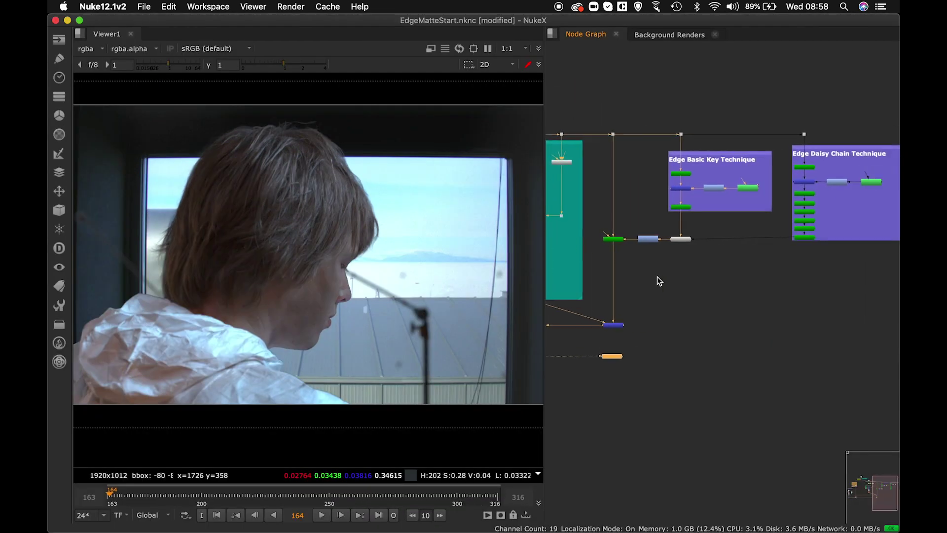
click(708, 252)
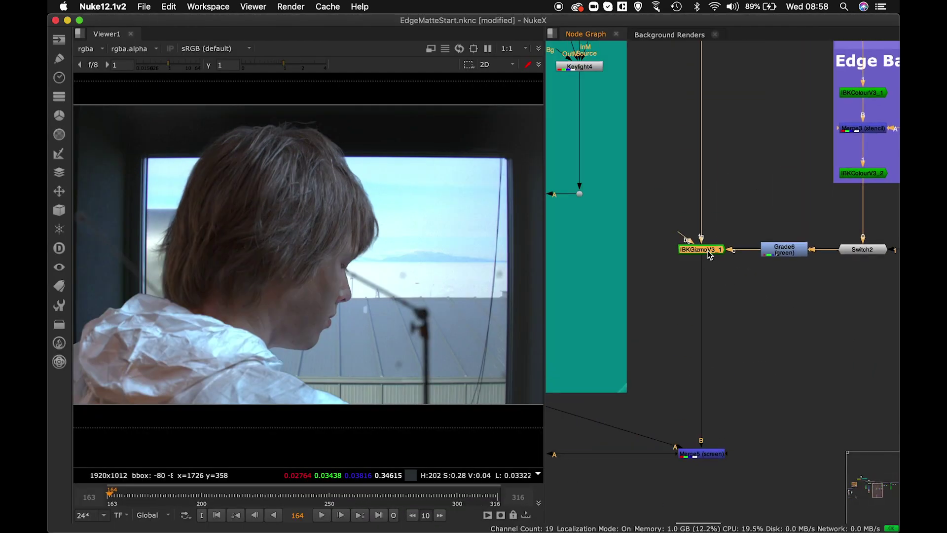
key(1)
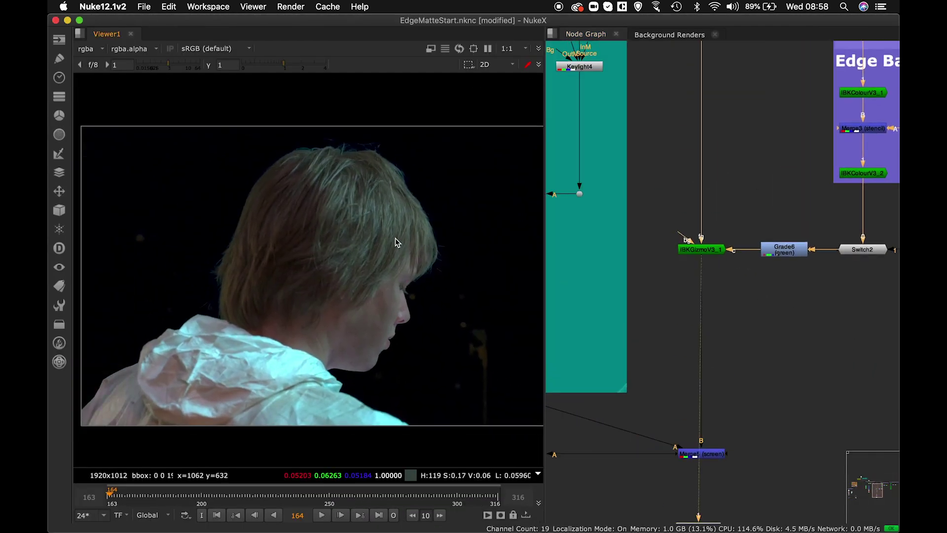
key(a)
middle_drag(386, 241, 361, 226)
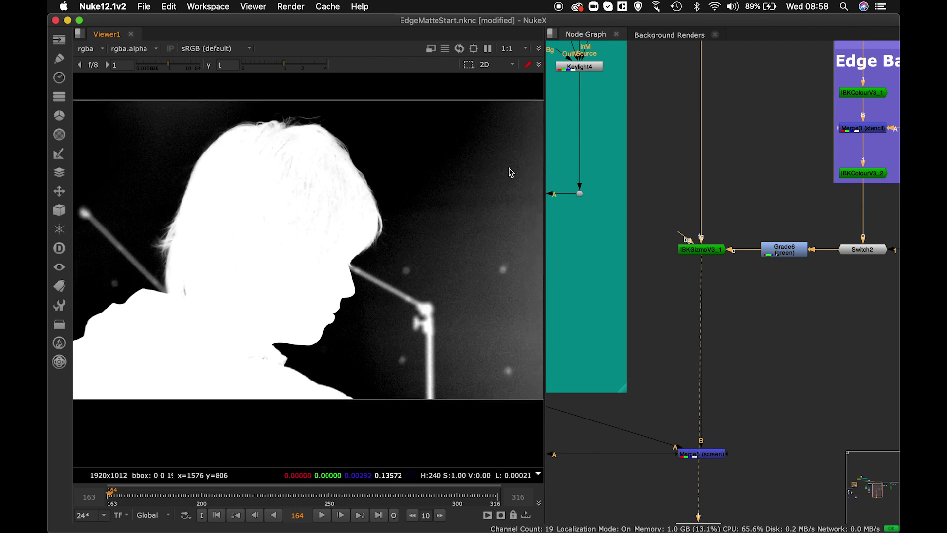
middle_drag(459, 332, 503, 287)
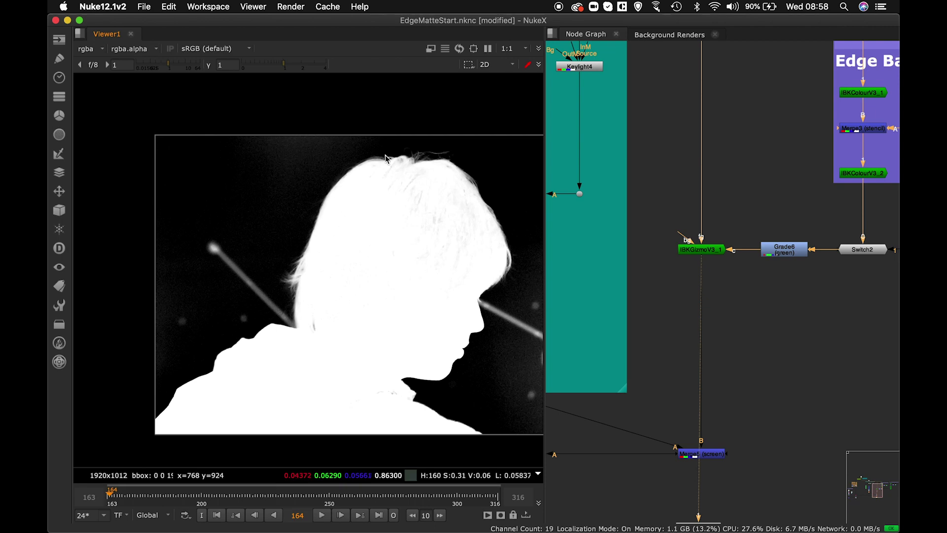
Insert a Grade node between the IBKGizmo and the screen Merge, and view its output with the Viewer node moved aside
click(755, 319)
key(g)
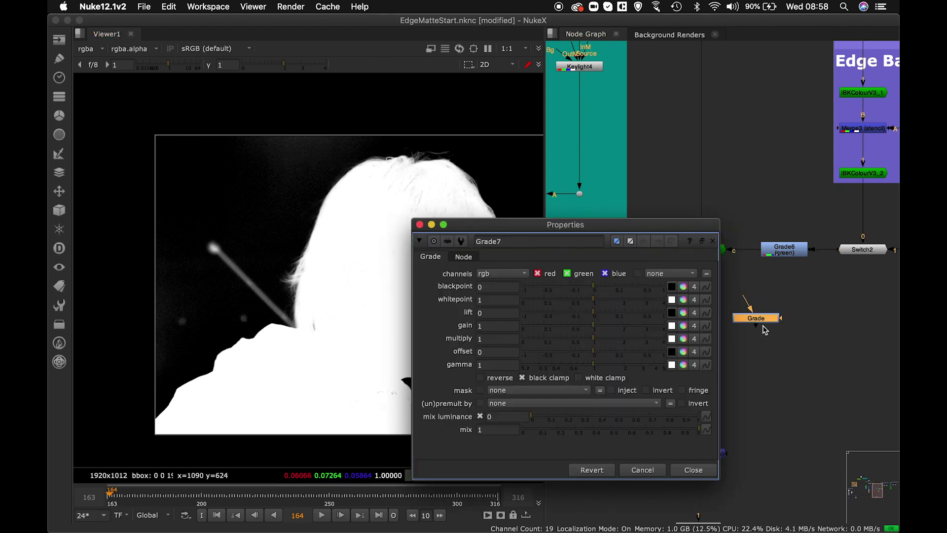
click(693, 469)
middle_drag(723, 433, 696, 296)
drag(683, 389, 784, 388)
drag(732, 185, 679, 190)
key(1)
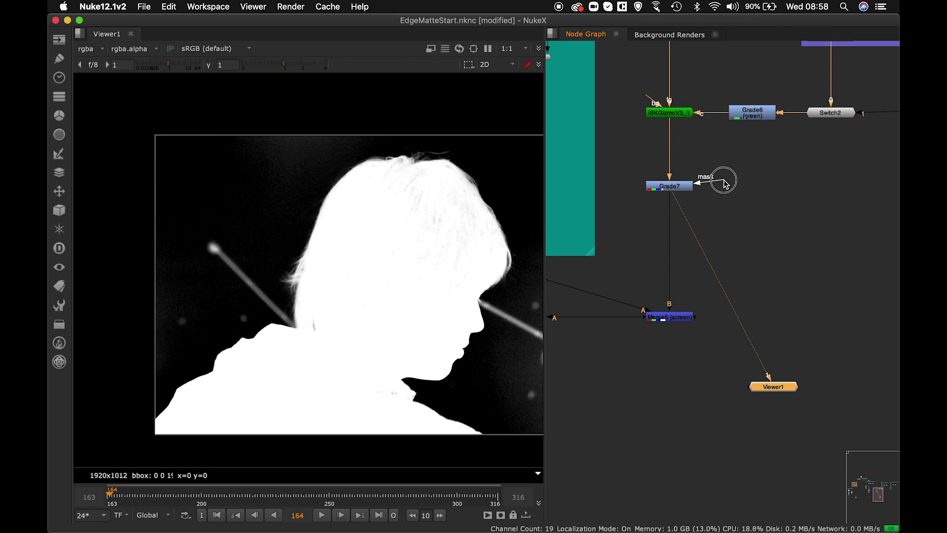
Set the new Grade node's channels to alpha and close its properties
double_click(679, 188)
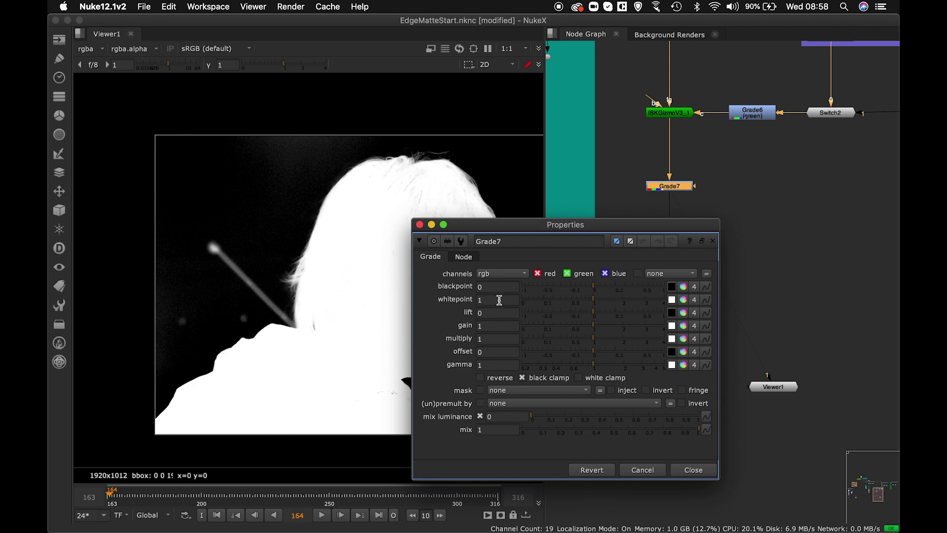
click(502, 274)
click(496, 341)
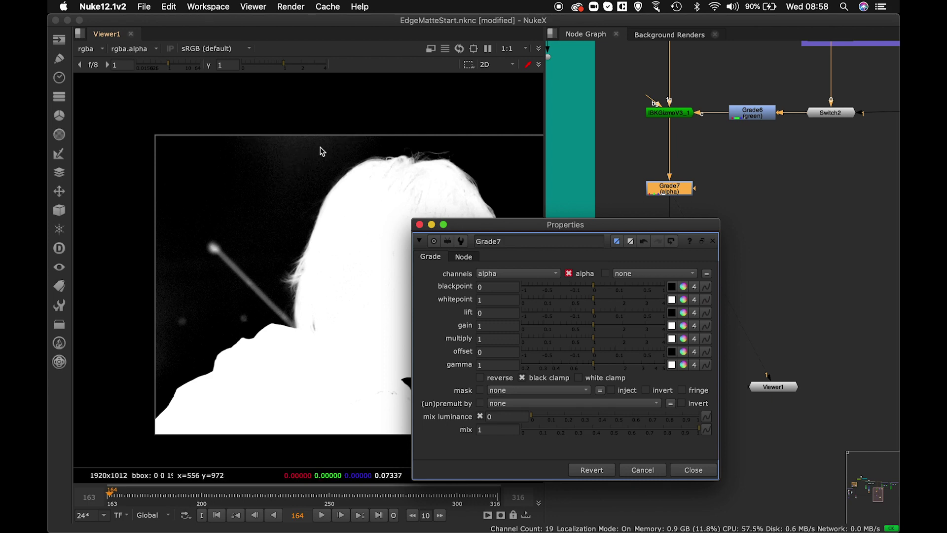
click(689, 470)
click(760, 196)
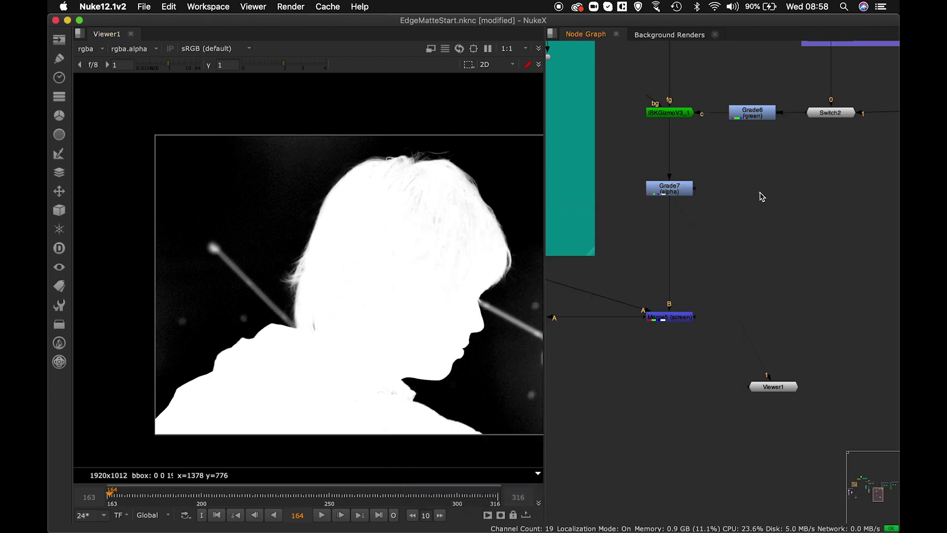
Create a Roto node and connect it to the mask input of the alpha Grade node, Grade7
key(o)
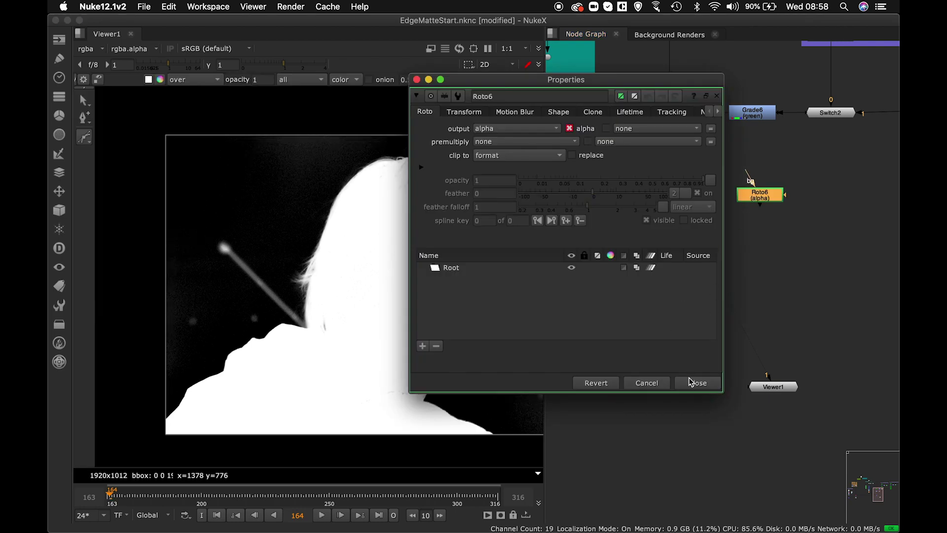
click(691, 383)
drag(753, 195, 772, 191)
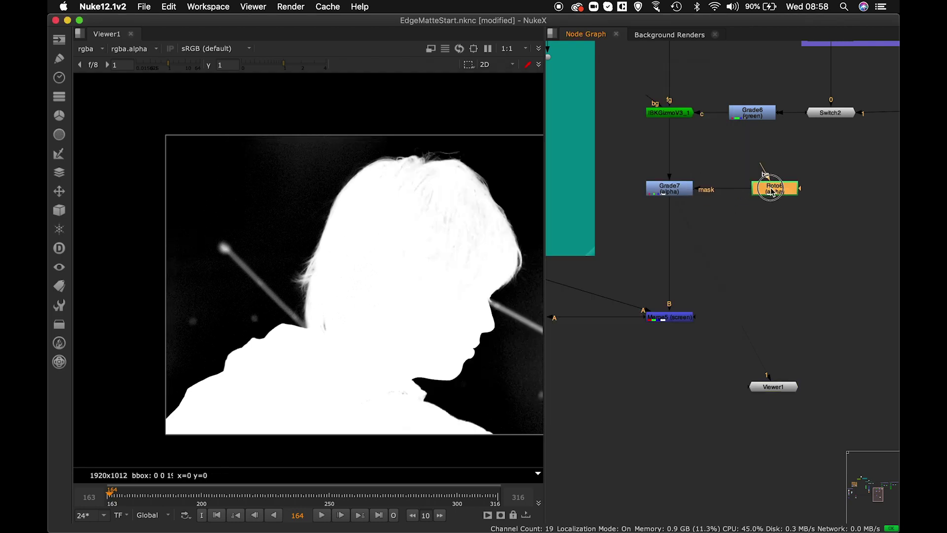
In the Roto node, draw a closed six-point Bezier around the grey background patch above and behind the head, reaching past the frame's top edge
double_click(772, 191)
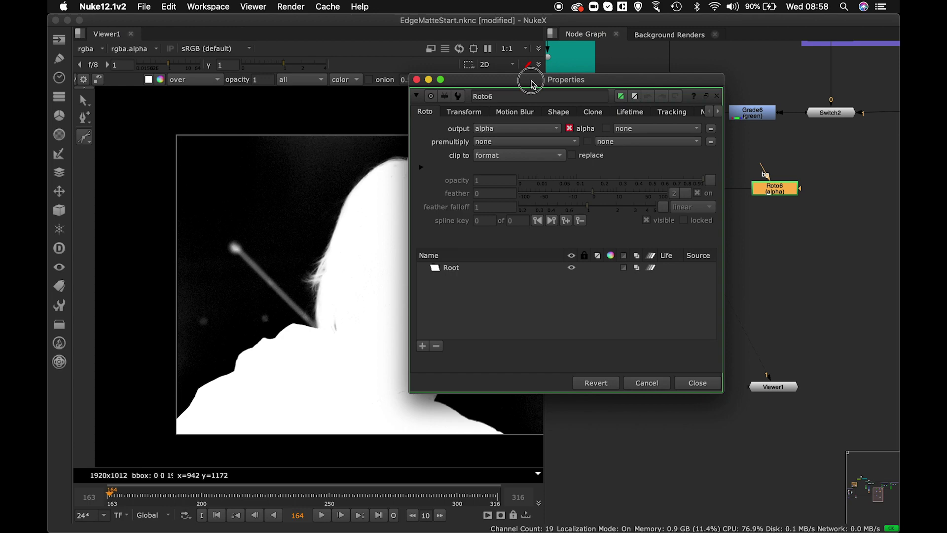
drag(533, 85, 703, 98)
scroll(320, 167, up, 5)
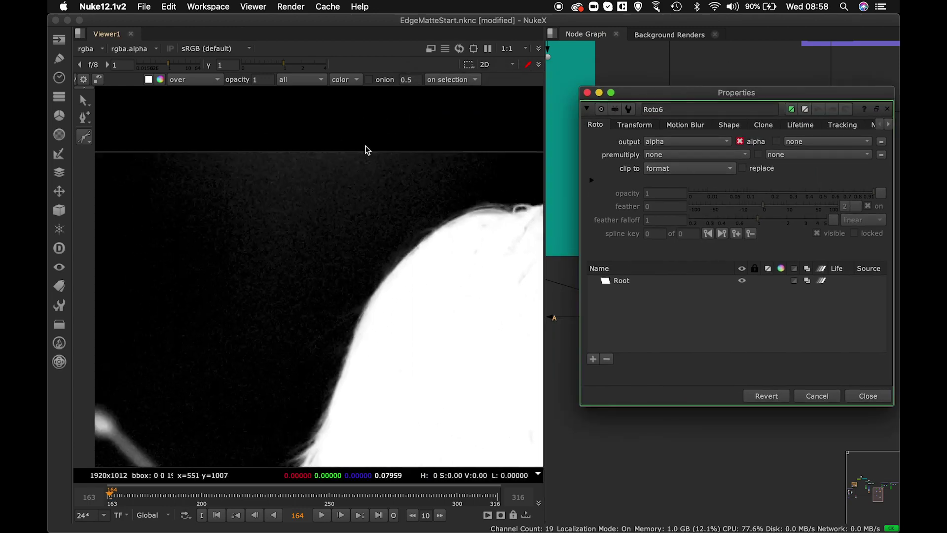
middle_drag(372, 176, 387, 161)
click(484, 121)
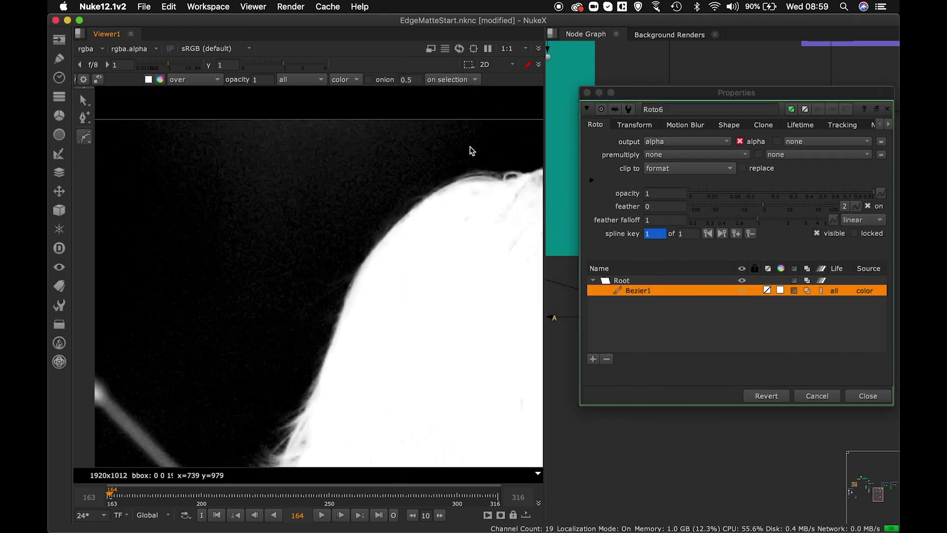
click(437, 179)
click(374, 200)
click(227, 236)
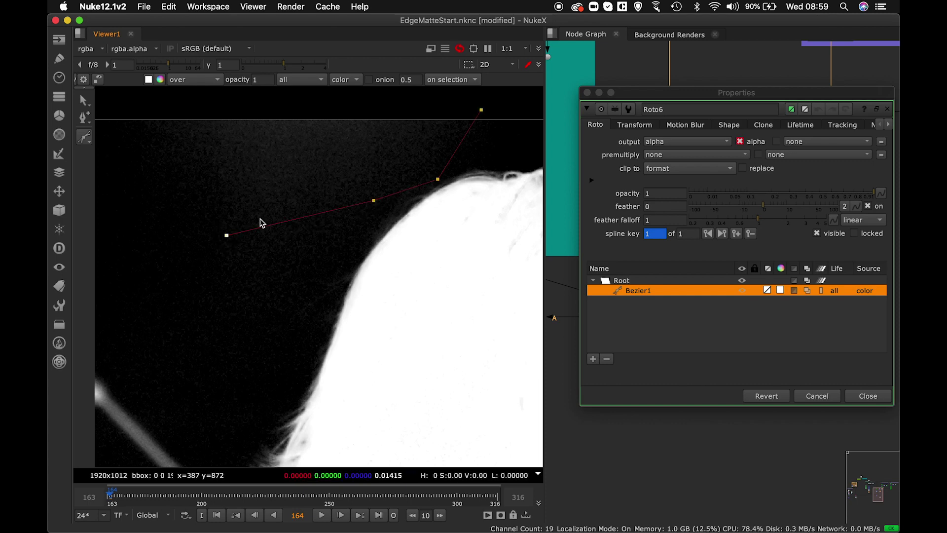
scroll(237, 217, left, 5)
click(192, 211)
scroll(163, 193, up, 2)
click(131, 139)
scroll(356, 146, right, 3)
scroll(356, 146, up, 1)
click(494, 150)
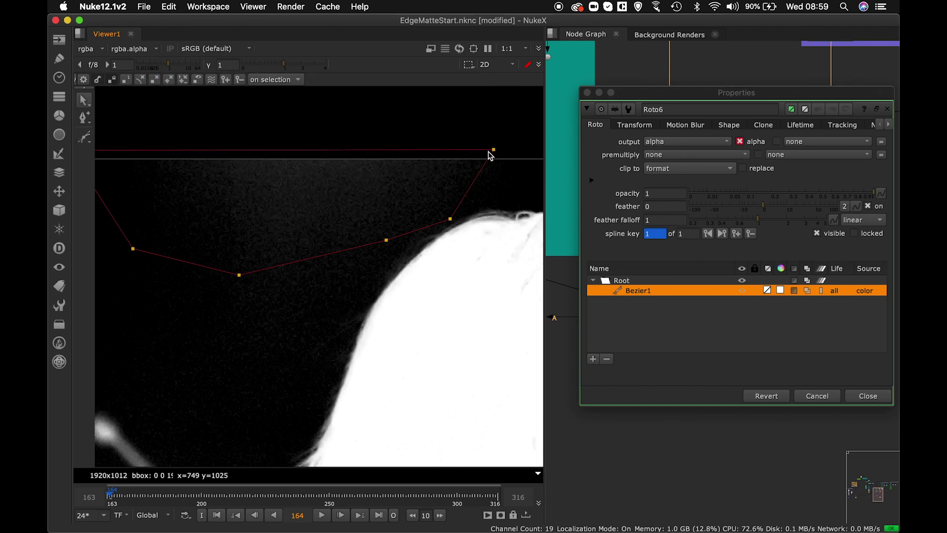
Check the roto shape against the full matte, close its properties and view the Roto node's own alpha
key(f)
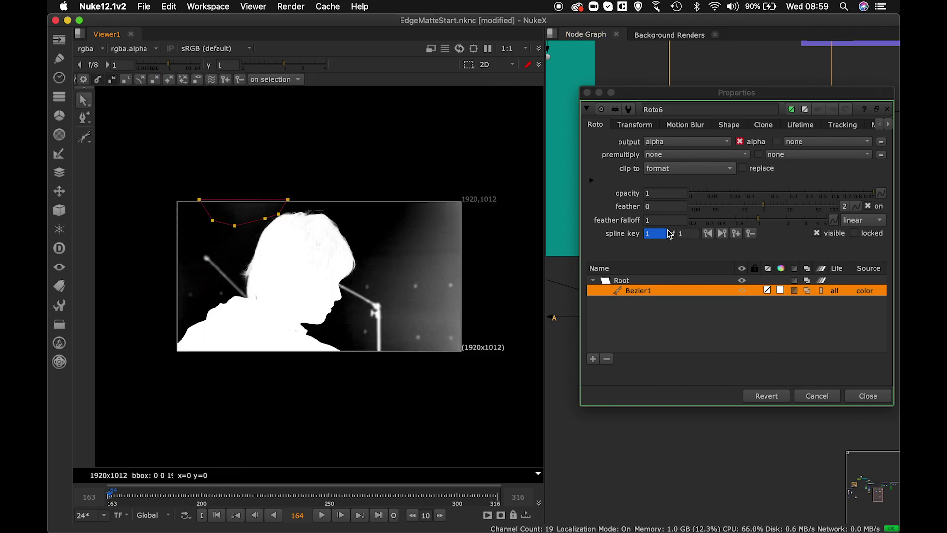
scroll(282, 203, up, 8)
middle_drag(355, 193, 380, 191)
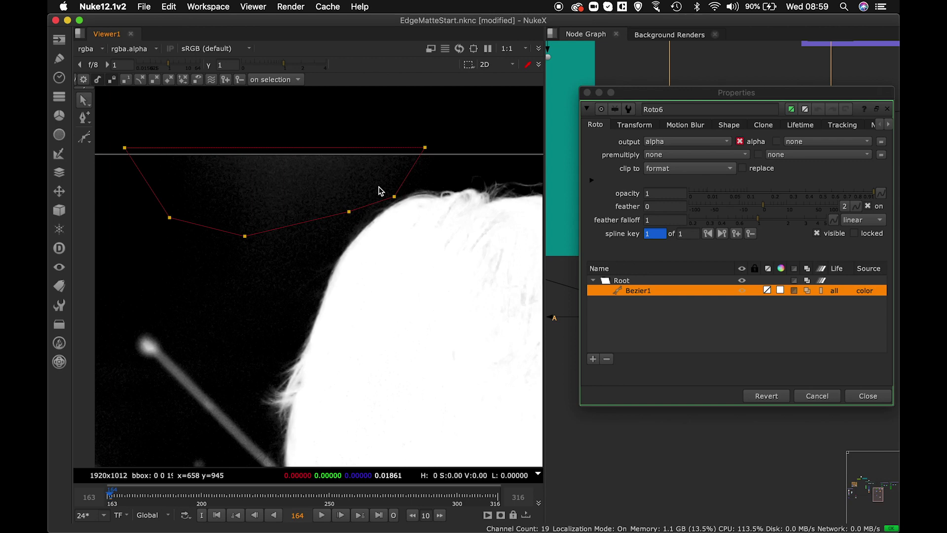
key(a)
key(a)
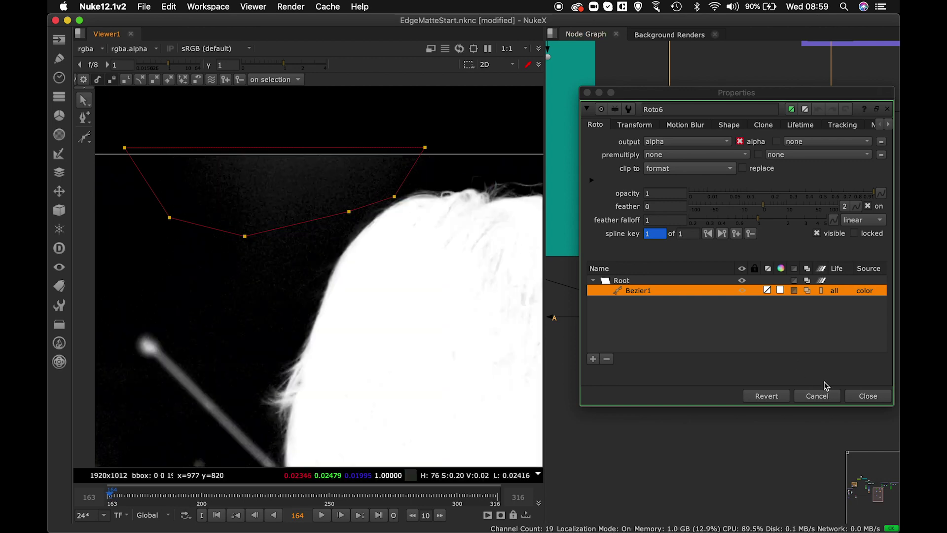
click(869, 395)
key(1)
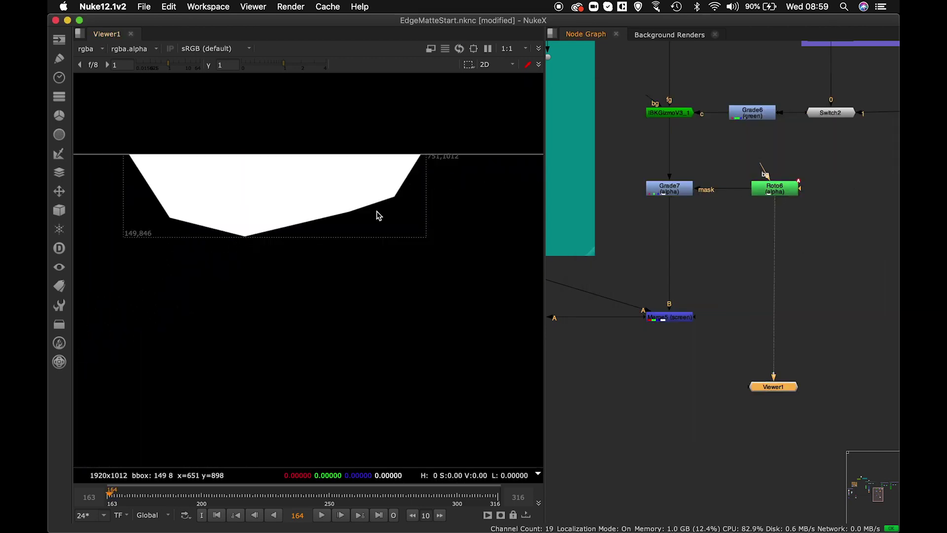
Soften Bezier1 in Roto6 with a feather of 22 and a feather falloff of 1.24, and close its properties
double_click(782, 192)
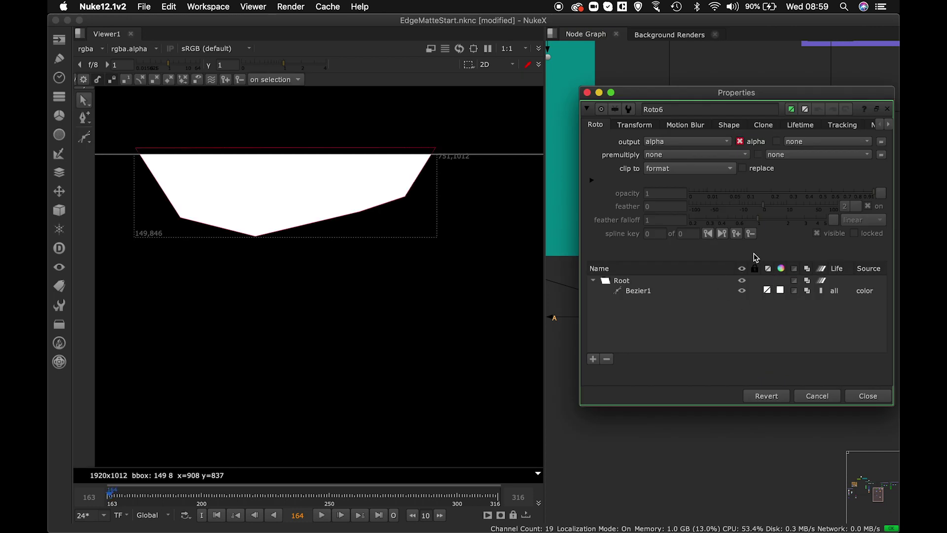
click(675, 292)
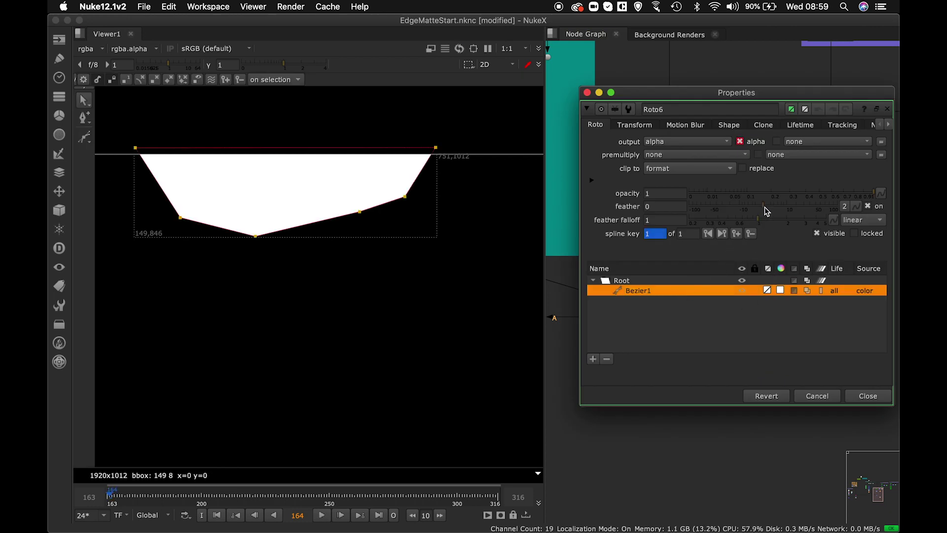
mouse_move(773, 207)
mouse_down()
mouse_move(791, 203)
mouse_move(774, 215)
mouse_move(783, 217)
mouse_move(747, 223)
mouse_move(770, 223)
mouse_up()
click(800, 209)
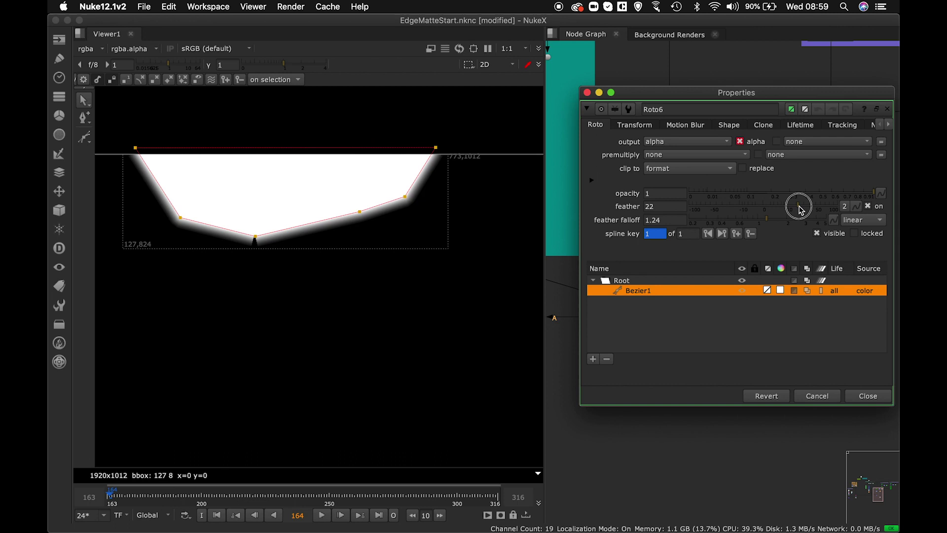
click(867, 396)
View Grade7's output, lower its gamma to 0.57 to darken the masked background, and close its properties
click(669, 188)
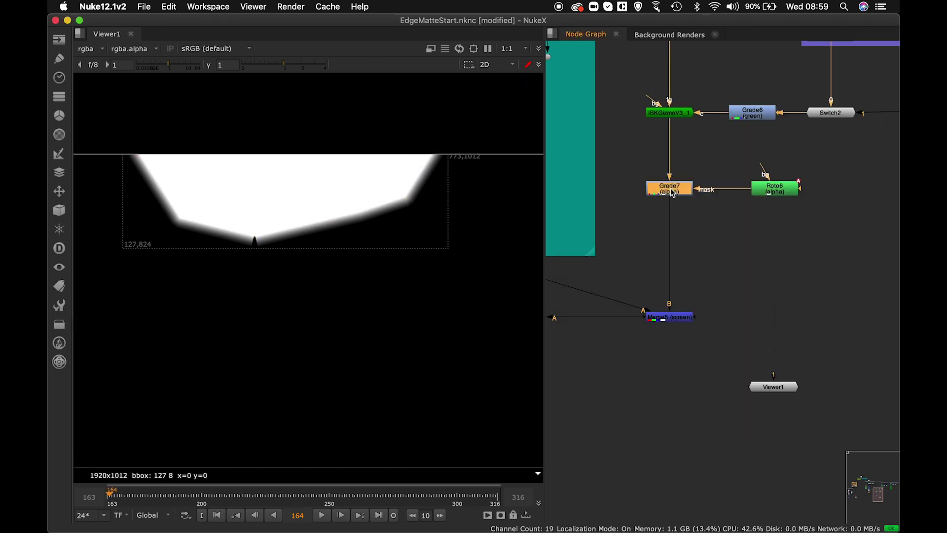
key(1)
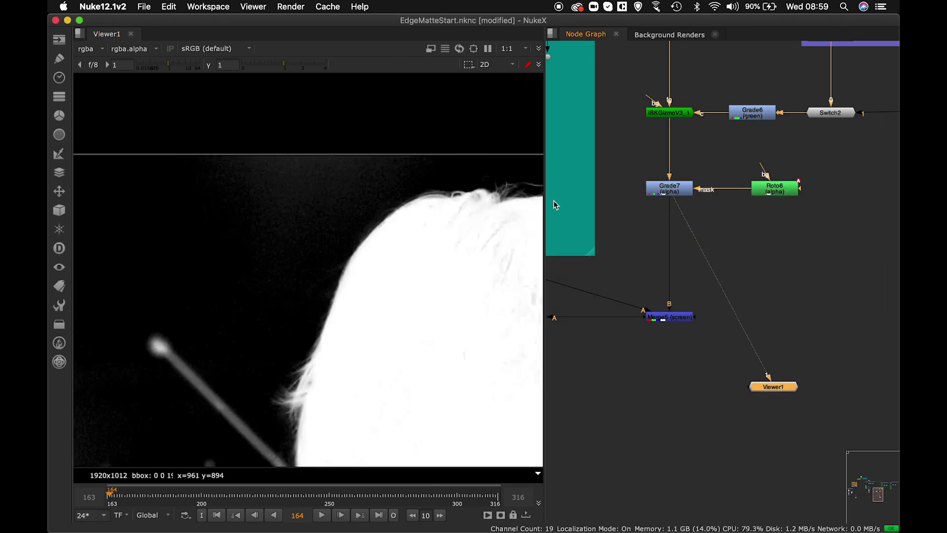
double_click(669, 190)
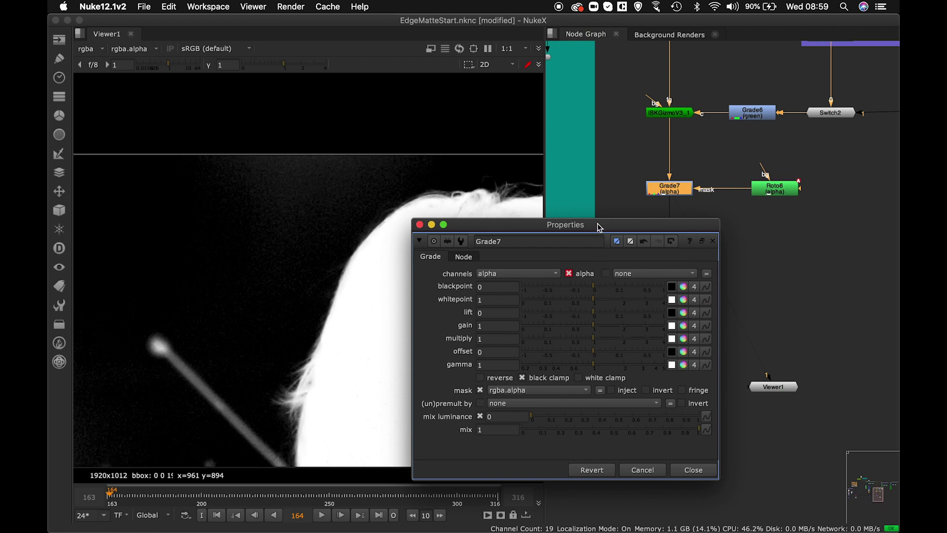
drag(598, 228, 706, 192)
click(697, 327)
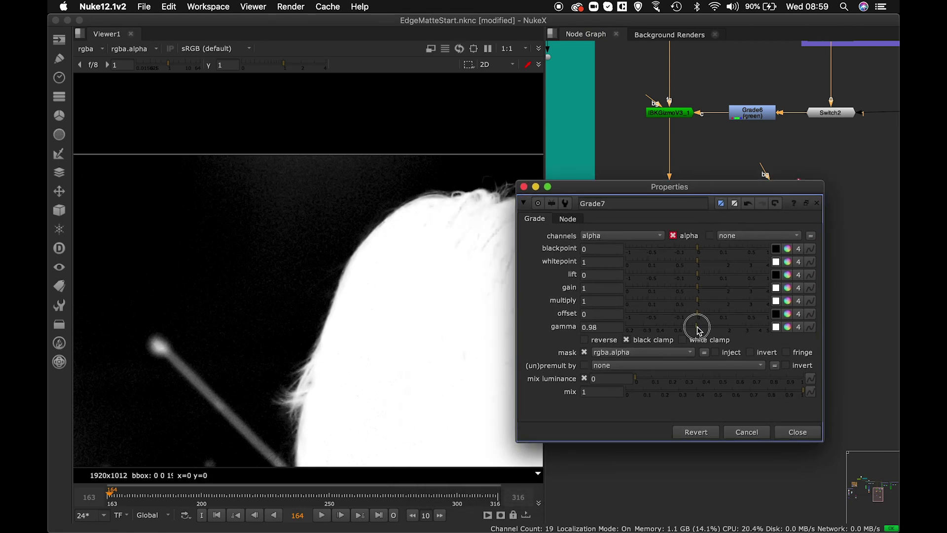
drag(697, 330, 674, 335)
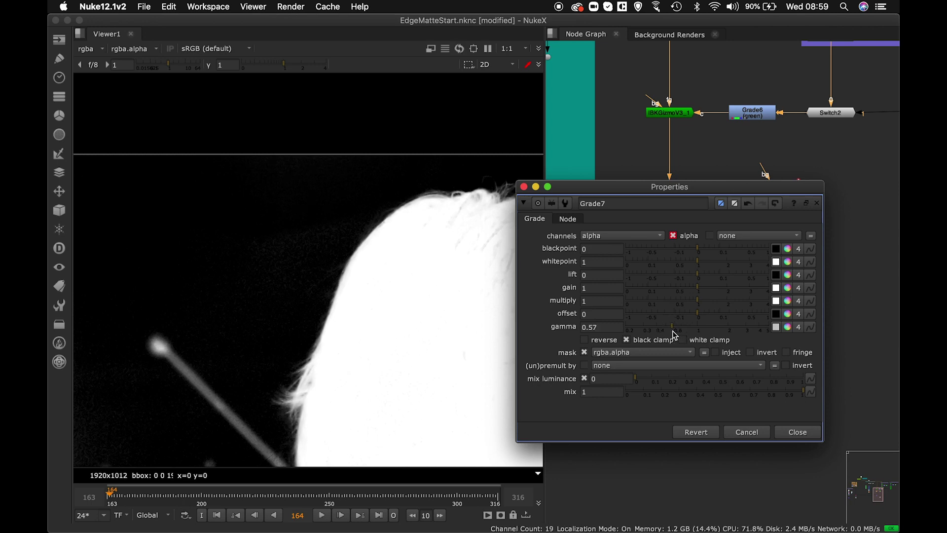
click(797, 433)
Duplicate Grade7 together with its Roto mask and insert the copied pair between Grade7 and the screen Merge
scroll(443, 284, down, 6)
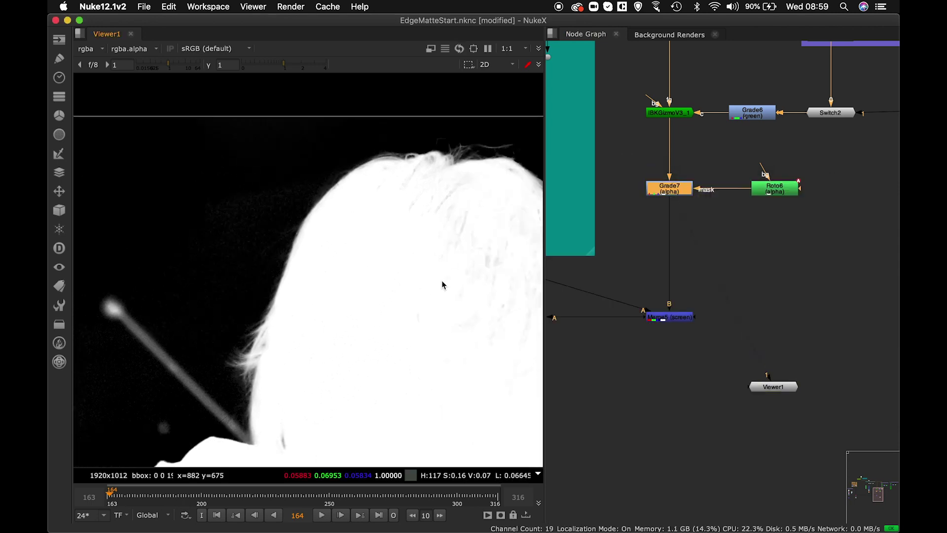
scroll(394, 283, right, 5)
scroll(394, 283, down, 3)
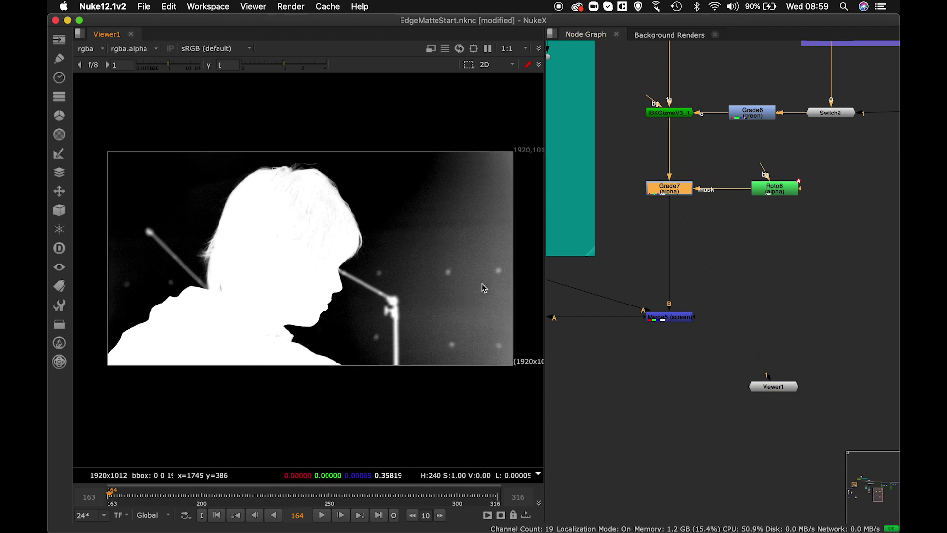
drag(824, 227, 643, 179)
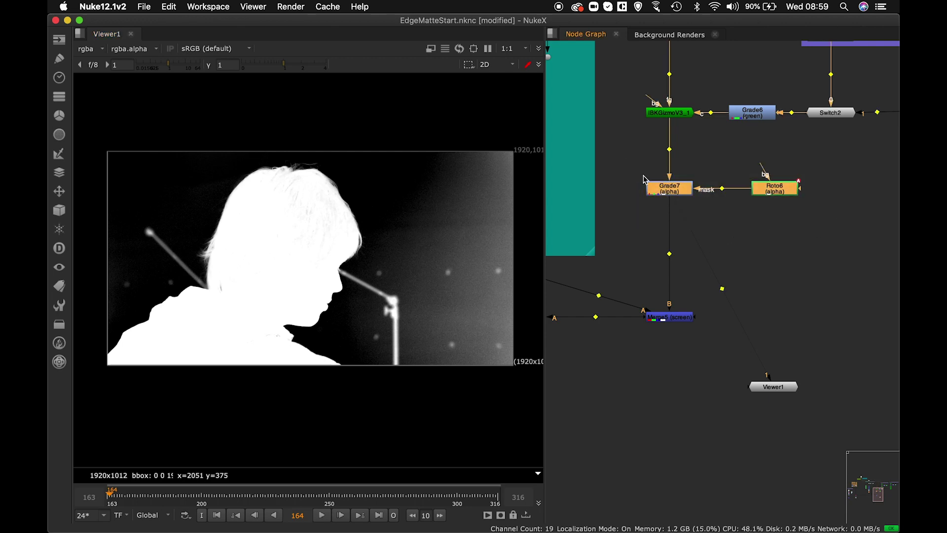
key(ctrl+c)
click(727, 241)
key(ctrl+v)
drag(633, 241, 678, 233)
Delete the copied Bezier1 shape from the duplicated Roto7 node
double_click(775, 231)
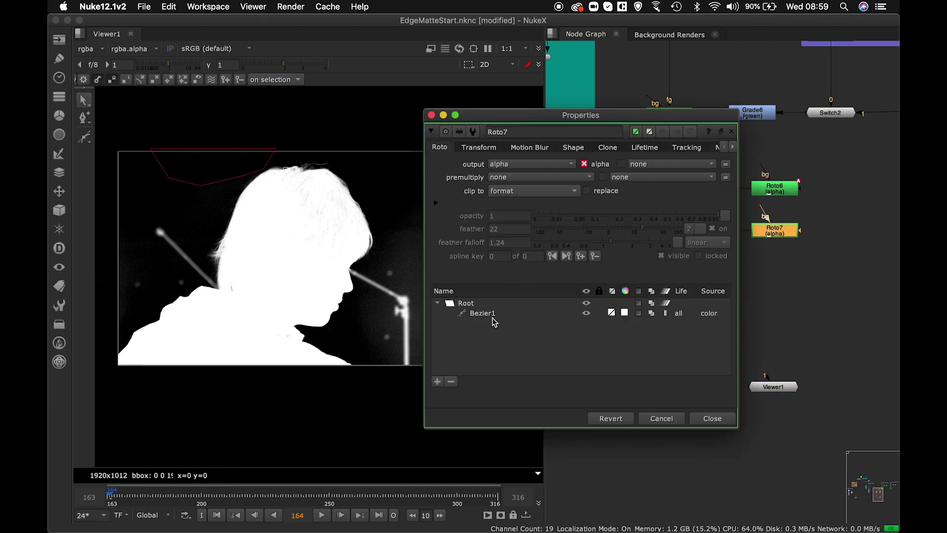
click(494, 316)
click(451, 381)
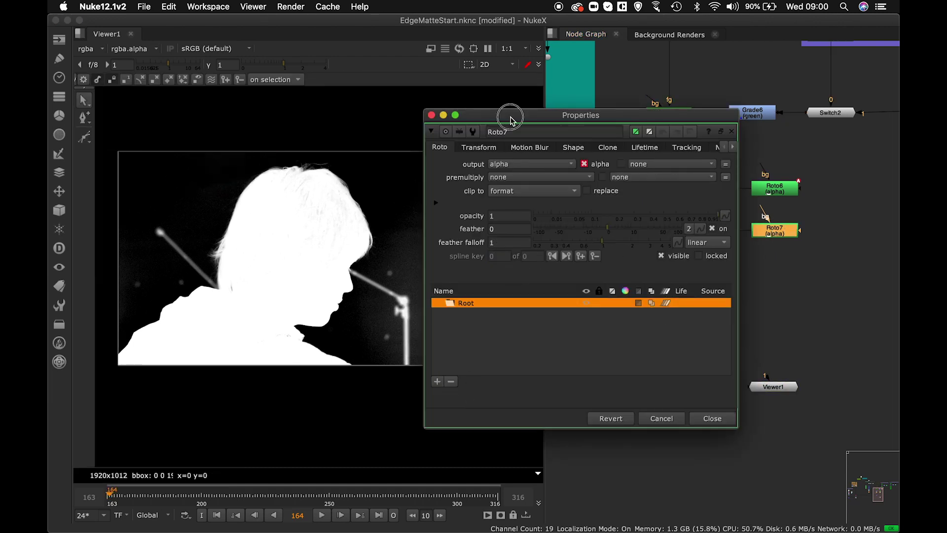
Draw a closed seven-point Bezier in Roto7 around the background in front of the face, including the stand and the frame's edge, and close its properties
drag(512, 120, 603, 131)
key(v)
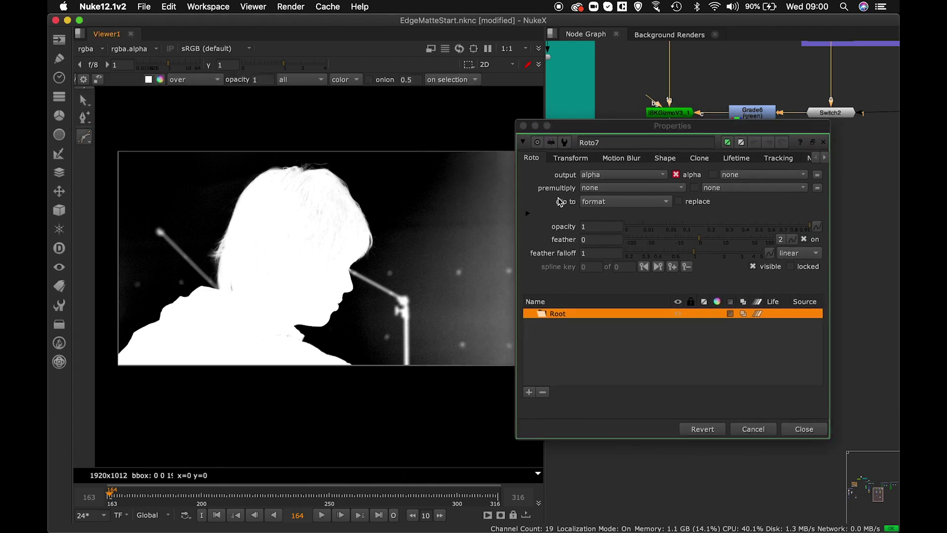
click(449, 133)
click(403, 203)
click(373, 256)
click(364, 366)
middle_drag(509, 406, 421, 368)
click(445, 367)
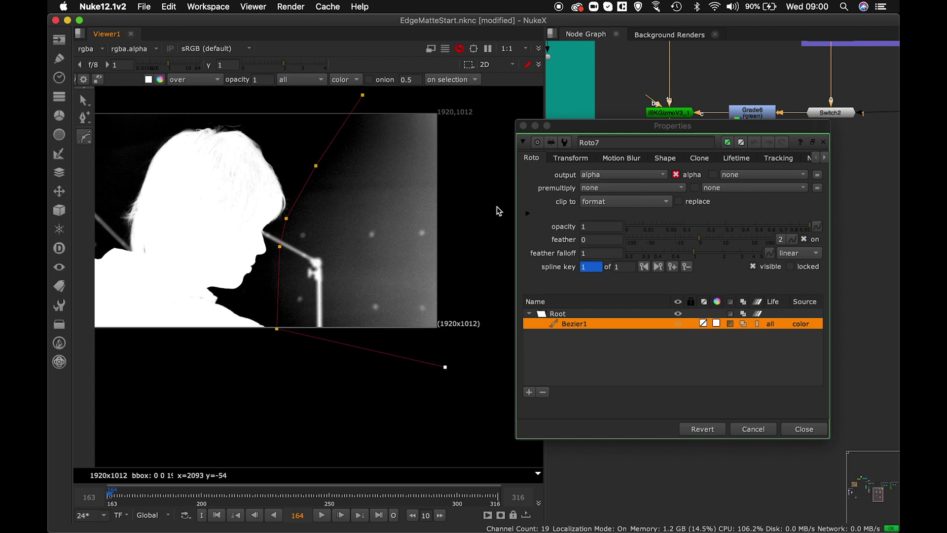
click(488, 101)
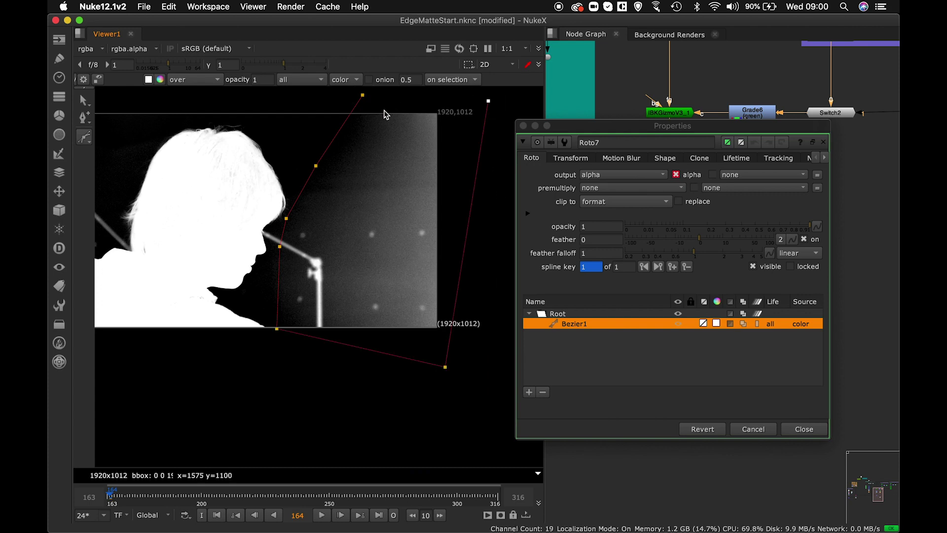
click(362, 95)
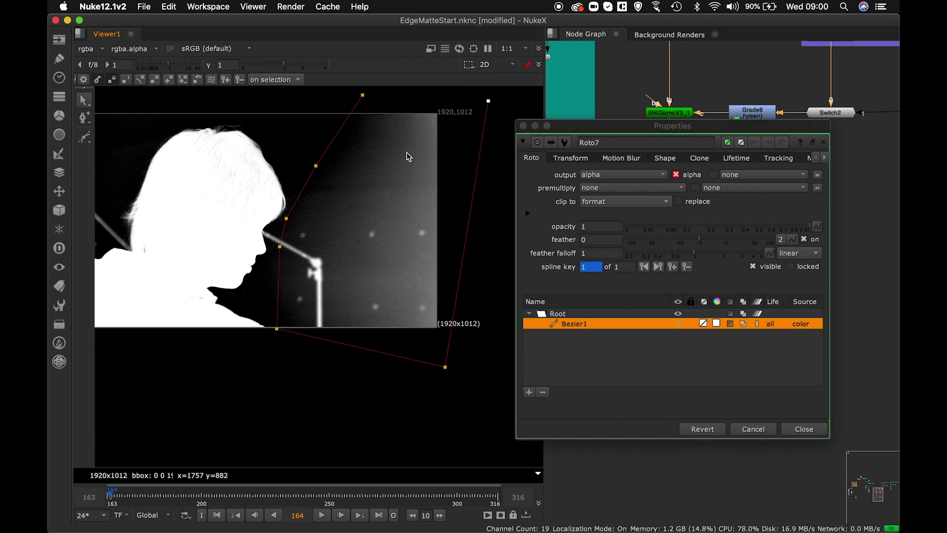
click(803, 429)
Sample the background alpha between the tracking markers and lower Grade8's gamma to about 0.33, leaving its other values alone
double_click(670, 231)
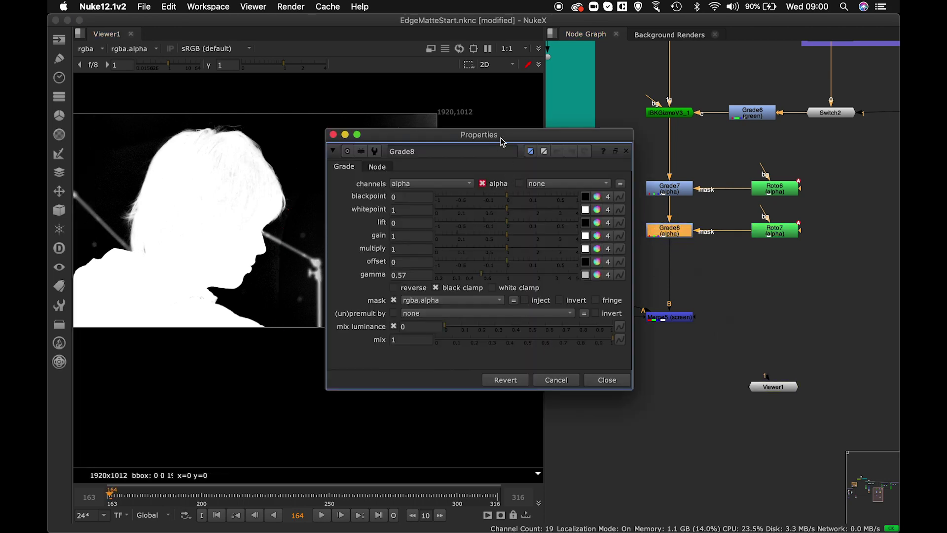
drag(501, 142, 627, 147)
drag(609, 289, 581, 285)
key(super+z)
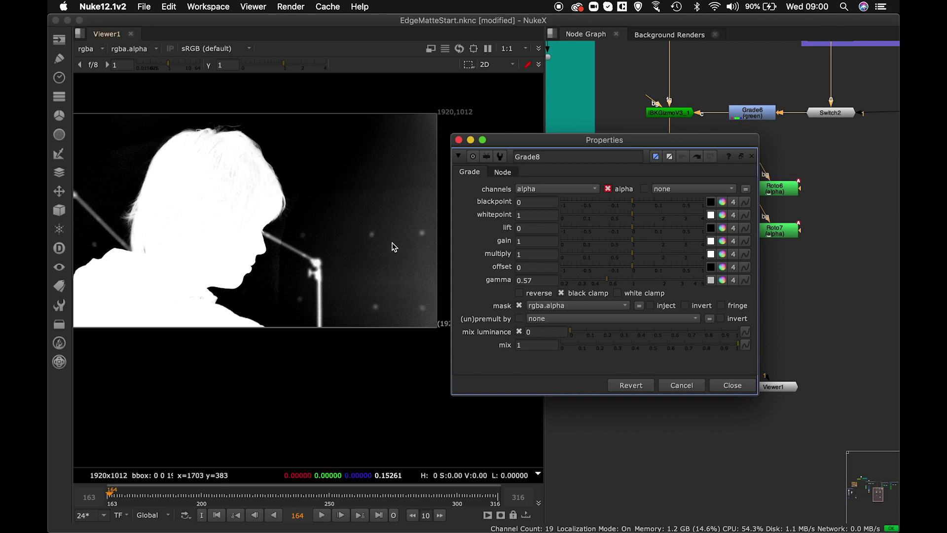
ctrl+shift+drag(394, 228, 406, 242)
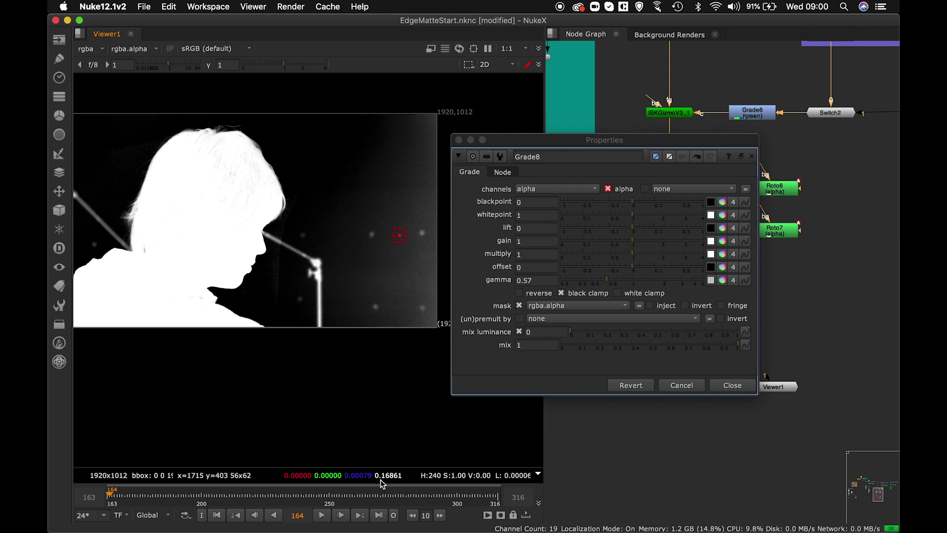
drag(610, 285, 584, 286)
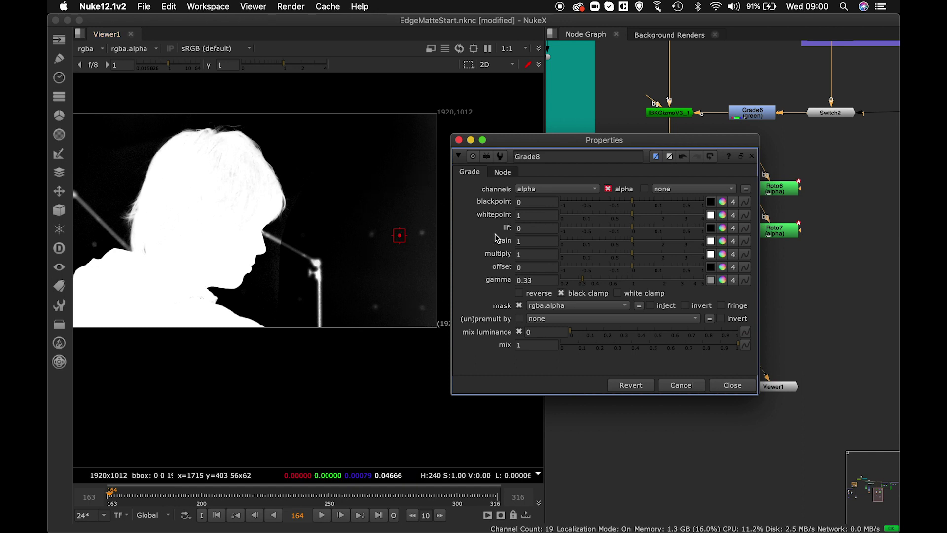
drag(582, 281, 582, 284)
click(734, 387)
Inspect the alpha around the face and the stand, and review the IBKGizmoV3_1 settings
scroll(386, 237, up, 5)
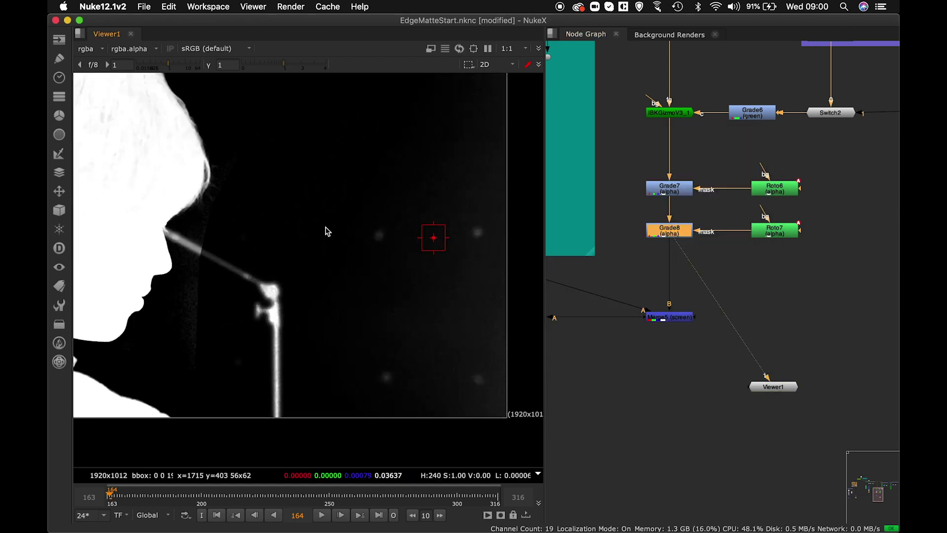
scroll(352, 197, up, 3)
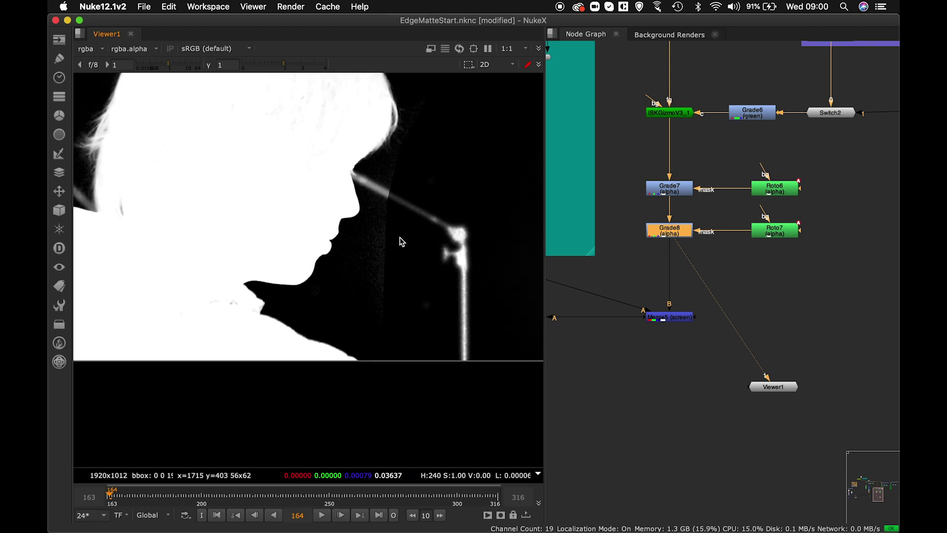
double_click(674, 114)
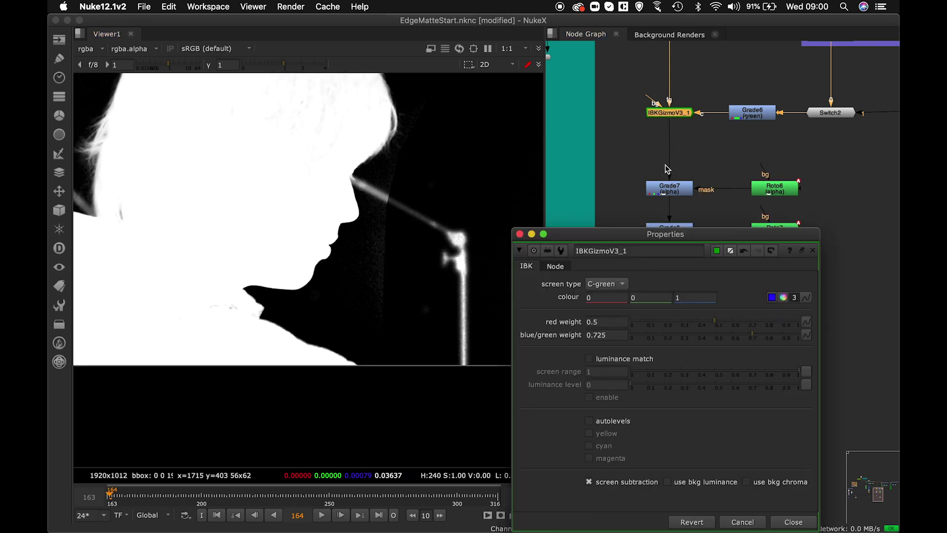
click(789, 526)
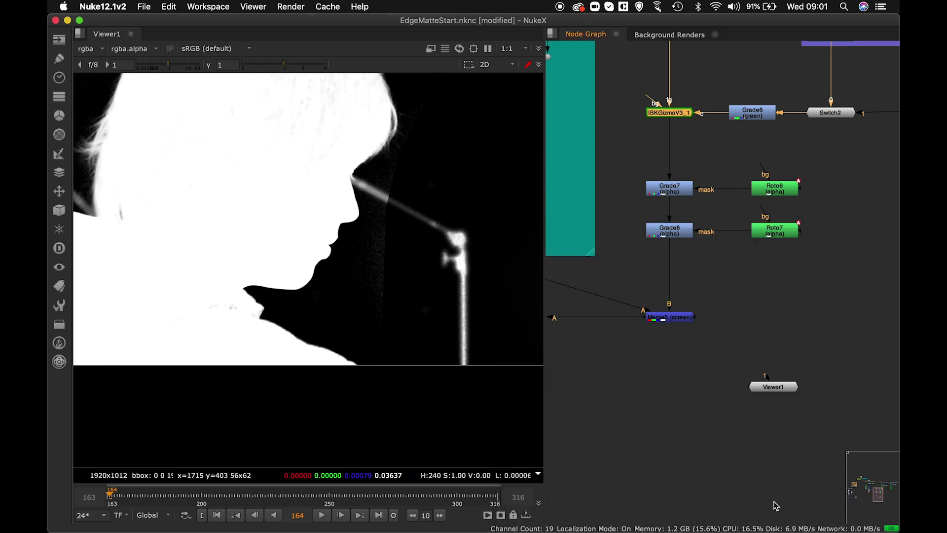
scroll(441, 211, down, 5)
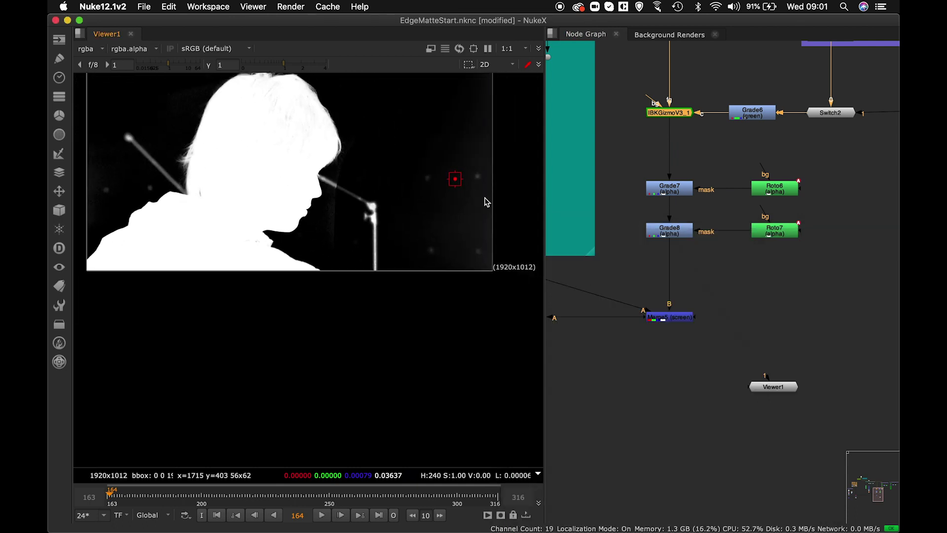
Insert a Merge between Grade8 and the screen Merge, view its output and set its operation to stencil
click(677, 270)
key(1)
key(m)
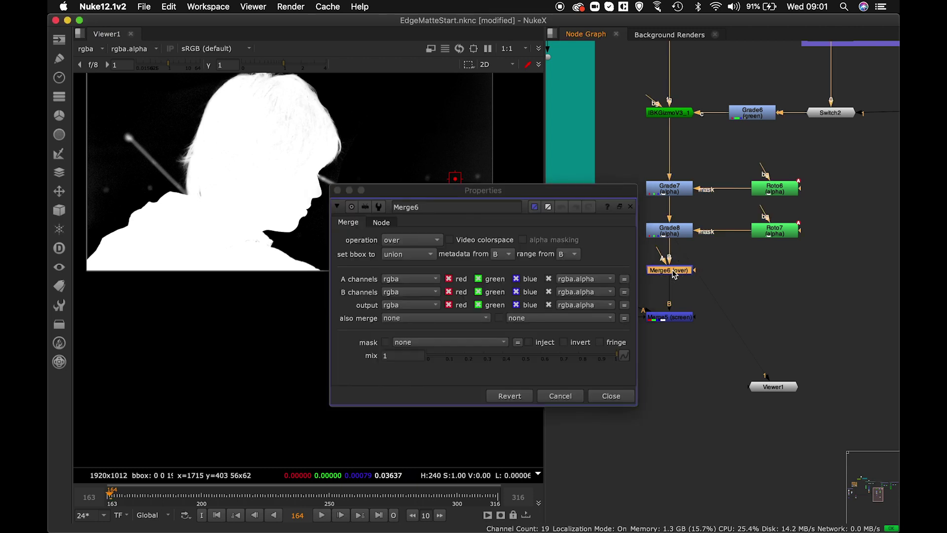
key(1)
click(411, 240)
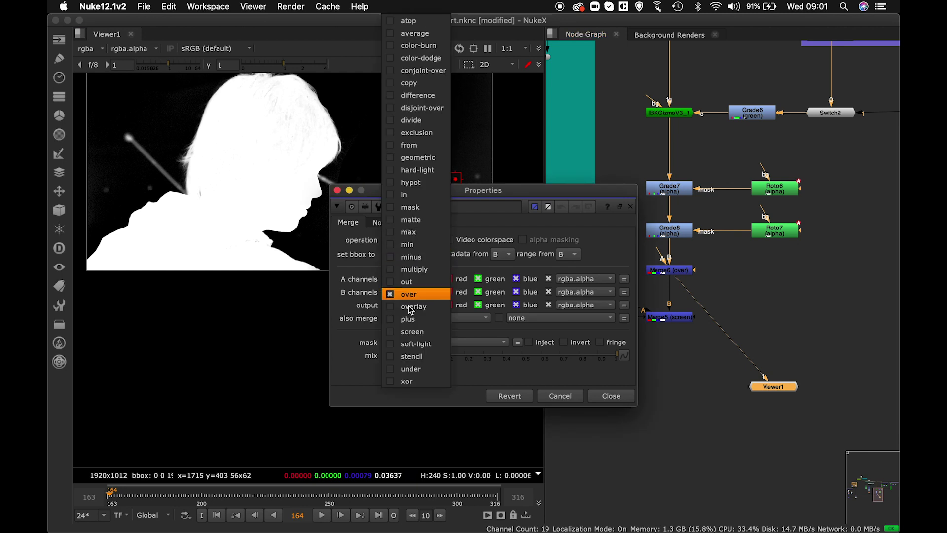
click(412, 357)
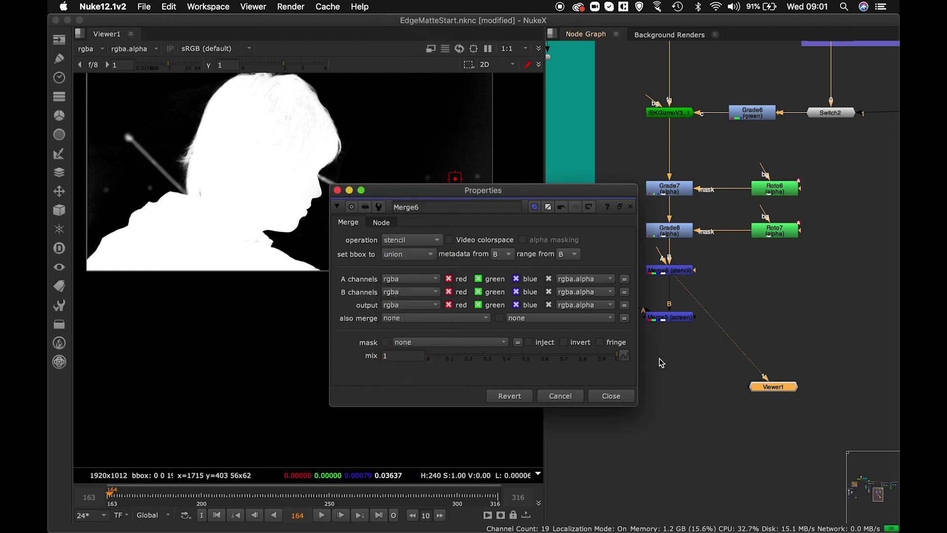
Add a Roto node beside the stencil Merge, connect it to the Merge's A input and close both nodes' properties
click(794, 262)
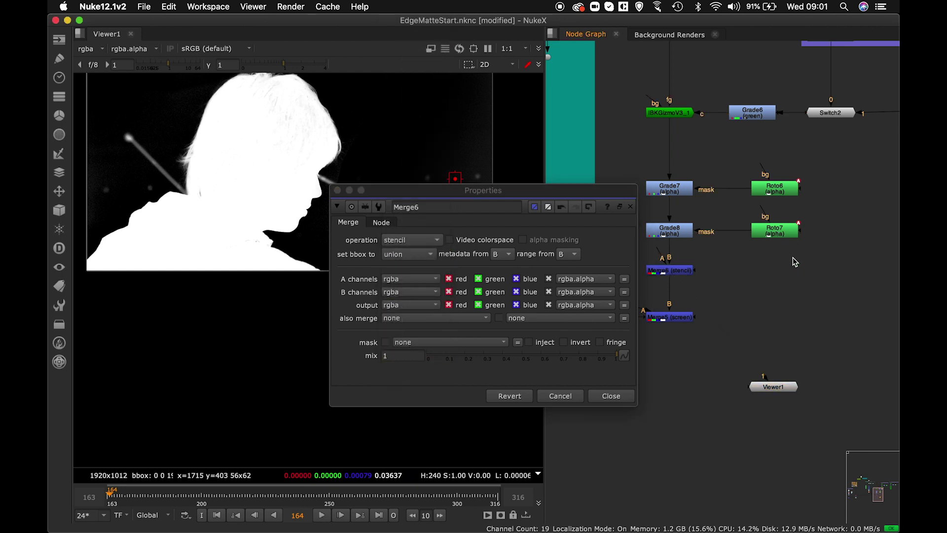
key(o)
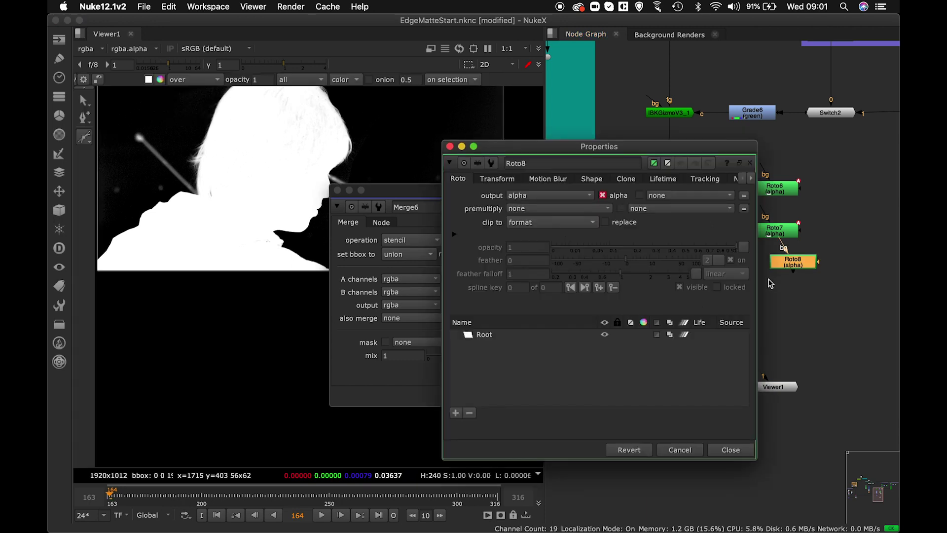
click(449, 147)
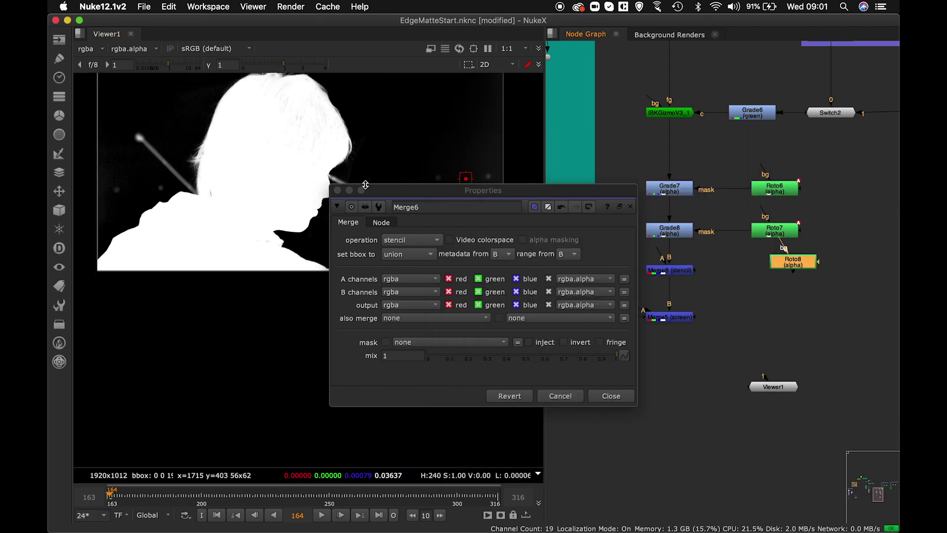
click(337, 190)
drag(794, 261, 780, 275)
drag(673, 258, 772, 269)
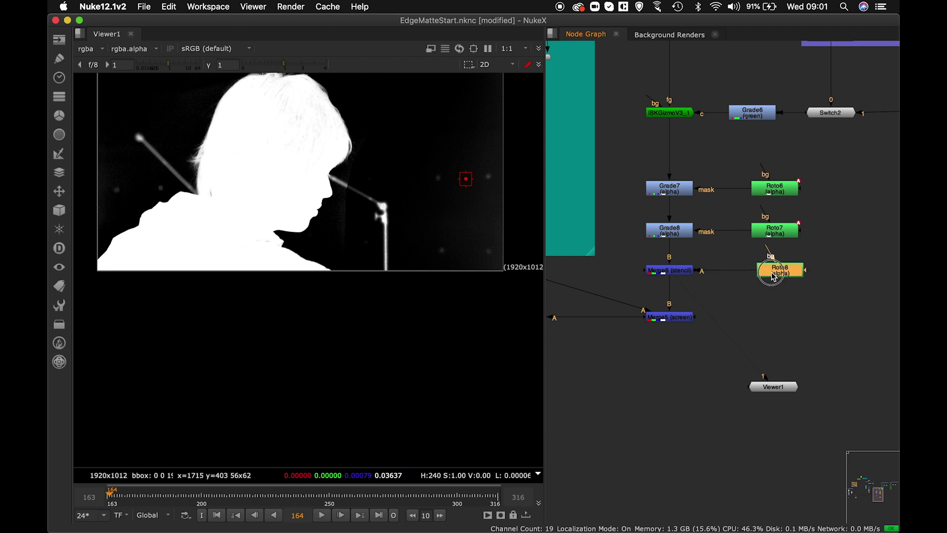
Draw a closed Bezier in Roto8 around the stand and background in front of the face, following the profile and chin
double_click(772, 269)
middle_drag(344, 181, 323, 183)
click(323, 183)
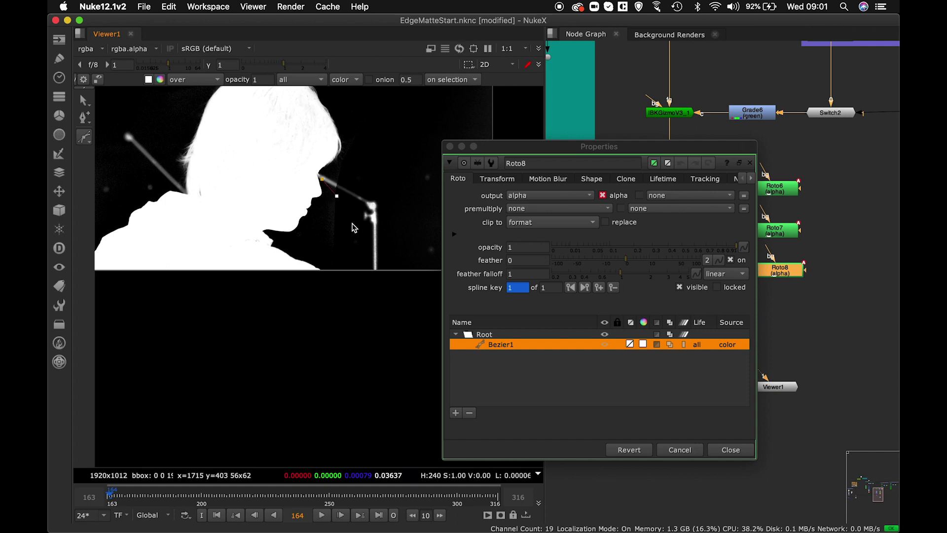
click(318, 203)
click(300, 233)
click(275, 237)
click(295, 256)
click(377, 285)
click(399, 228)
click(395, 178)
click(357, 168)
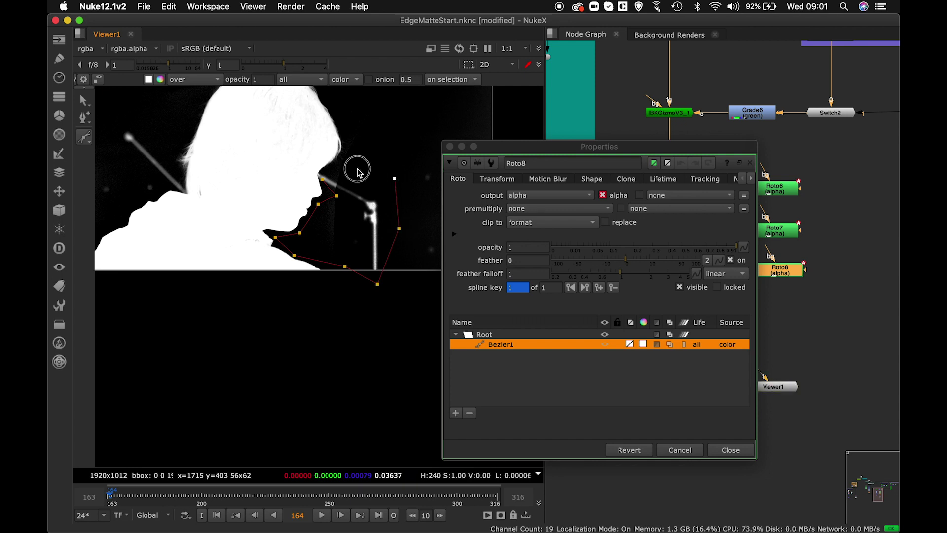
click(323, 179)
scroll(320, 173, right, 5)
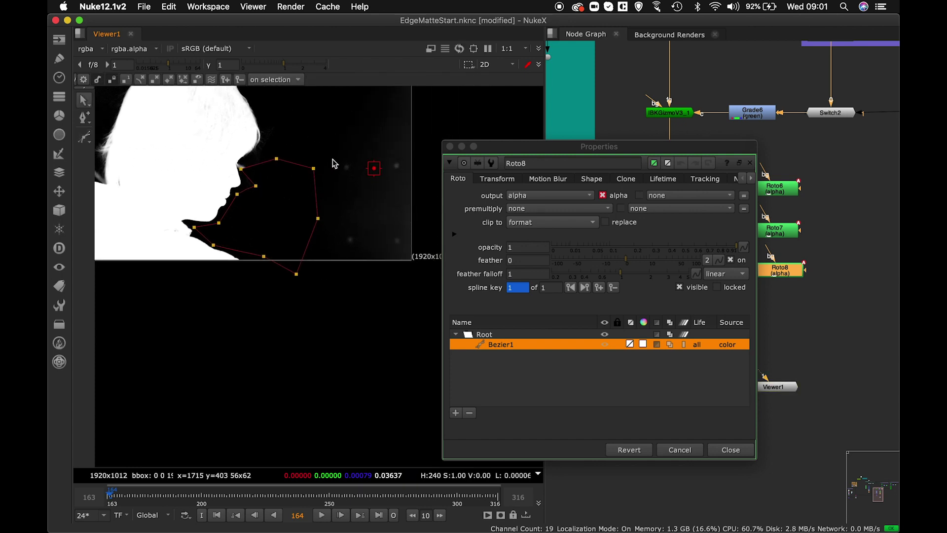
Draw a second closed Bezier in Roto8 around the tracking markers near the frame's edge in front of the face
key(v)
click(336, 157)
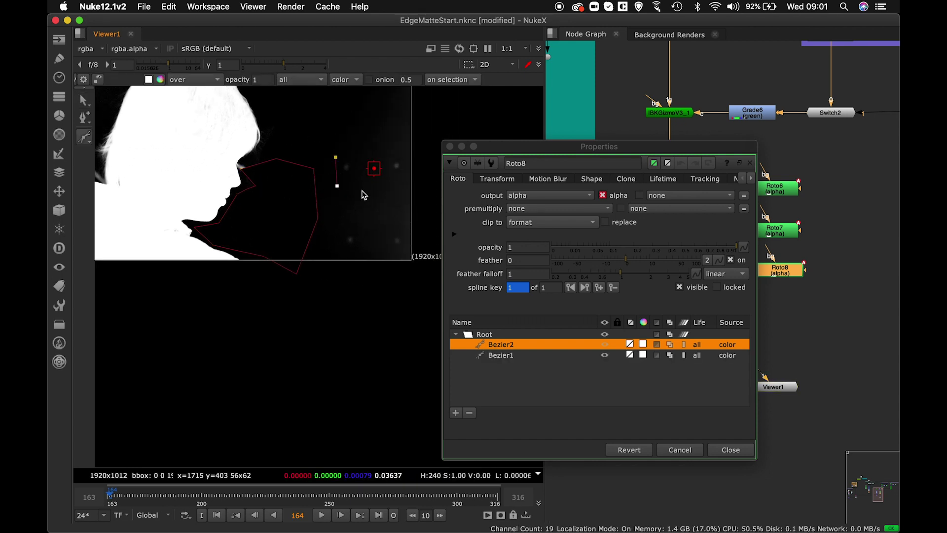
click(341, 264)
click(423, 268)
click(421, 143)
click(336, 158)
scroll(338, 163, left, 10)
scroll(338, 162, up, 3)
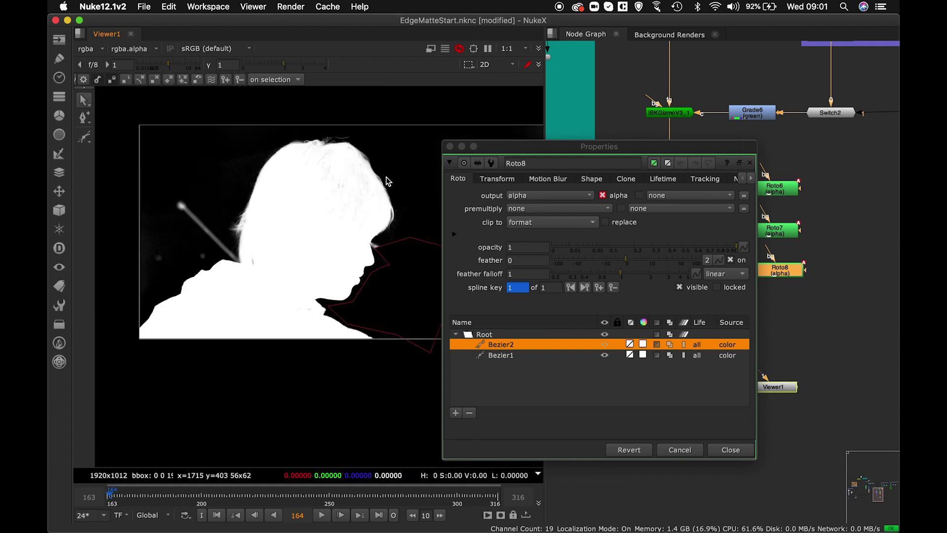
Draw a third closed Bezier in Roto8 around the tracking markers above the back, extending past the frame's edge
click(228, 256)
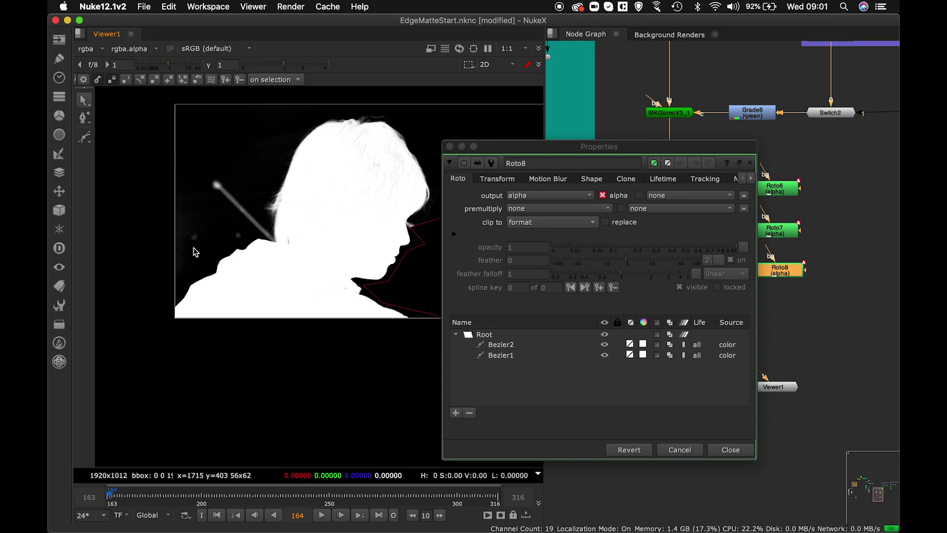
key(v)
click(171, 253)
click(243, 222)
click(184, 223)
click(165, 235)
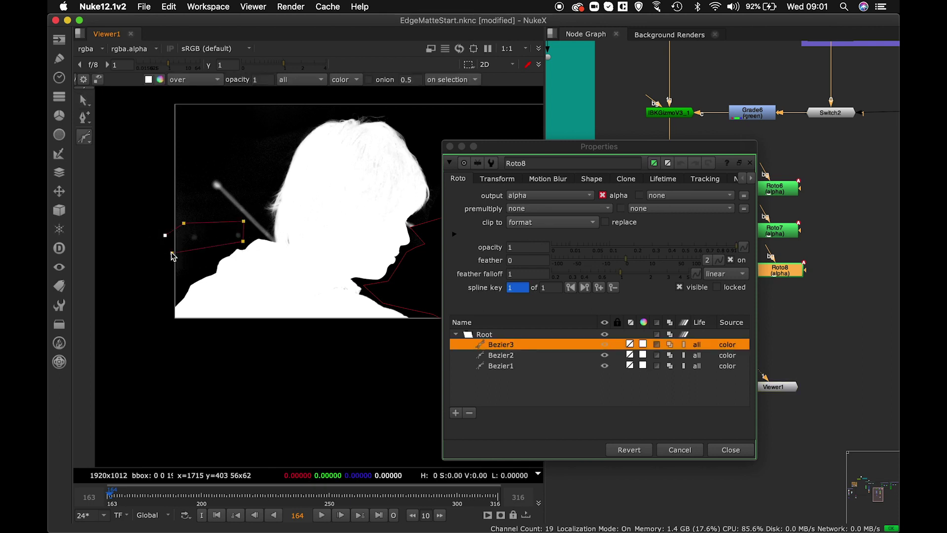
click(172, 254)
Draw a fourth closed Bezier in Roto8 around the diagonal stand arm behind the head and close the node's properties
middle_drag(187, 234, 170, 233)
click(186, 180)
click(231, 228)
click(255, 240)
click(186, 180)
key(q)
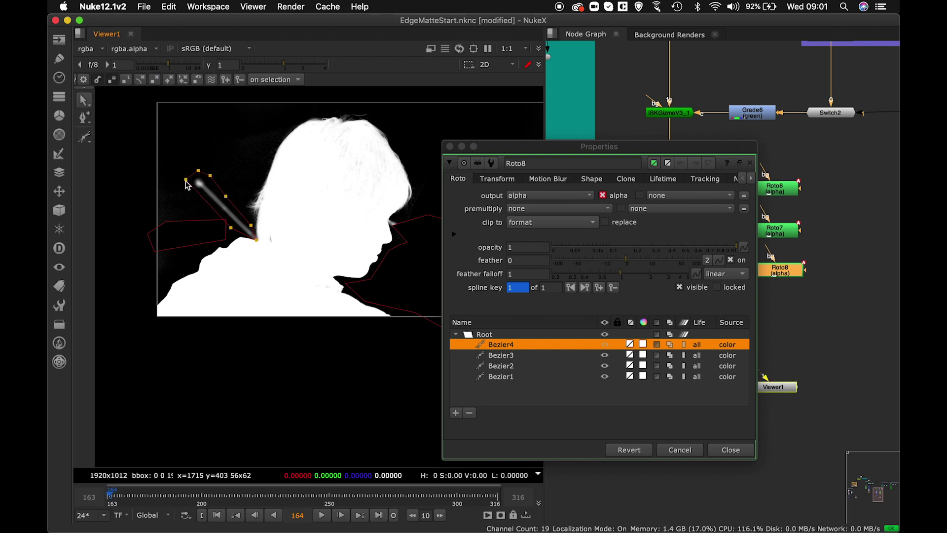
click(731, 450)
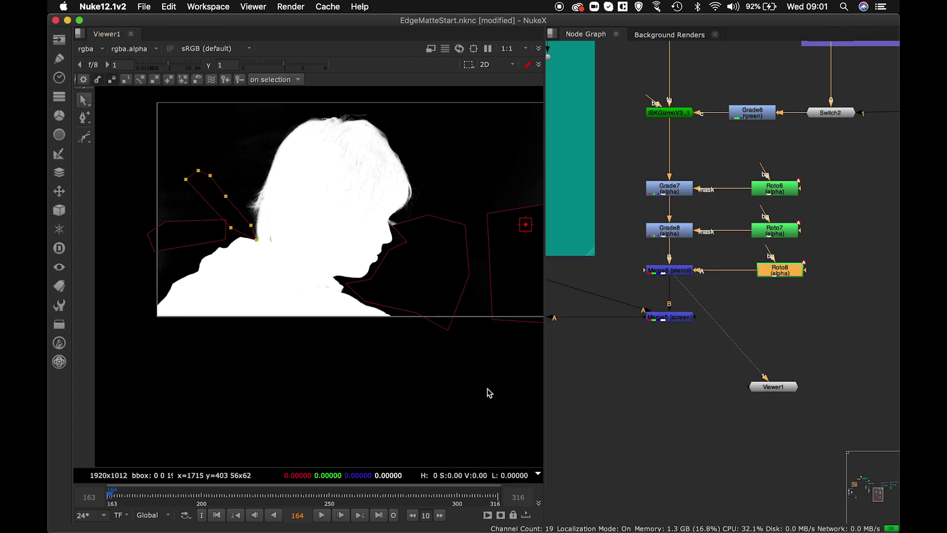
View the output of the screen Merge and check the combined alpha across the whole frame
click(661, 317)
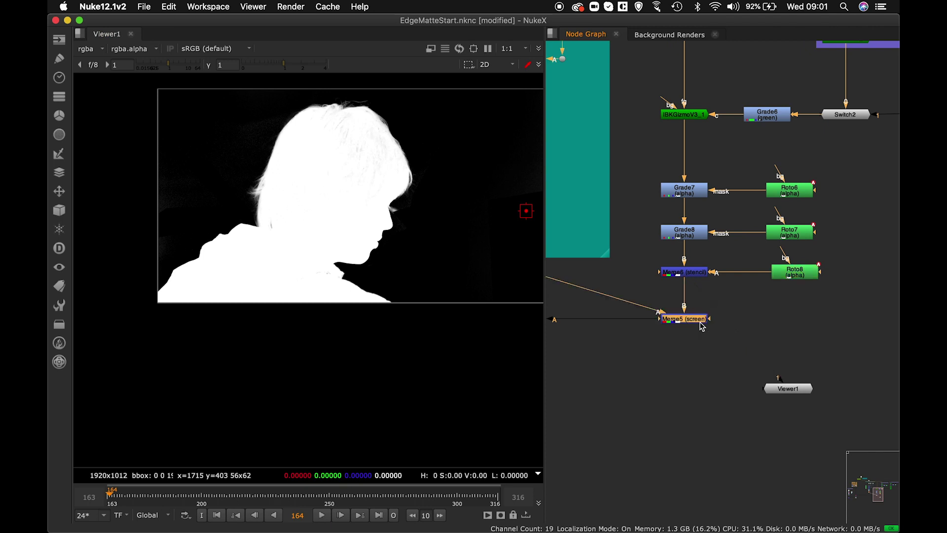
key(1)
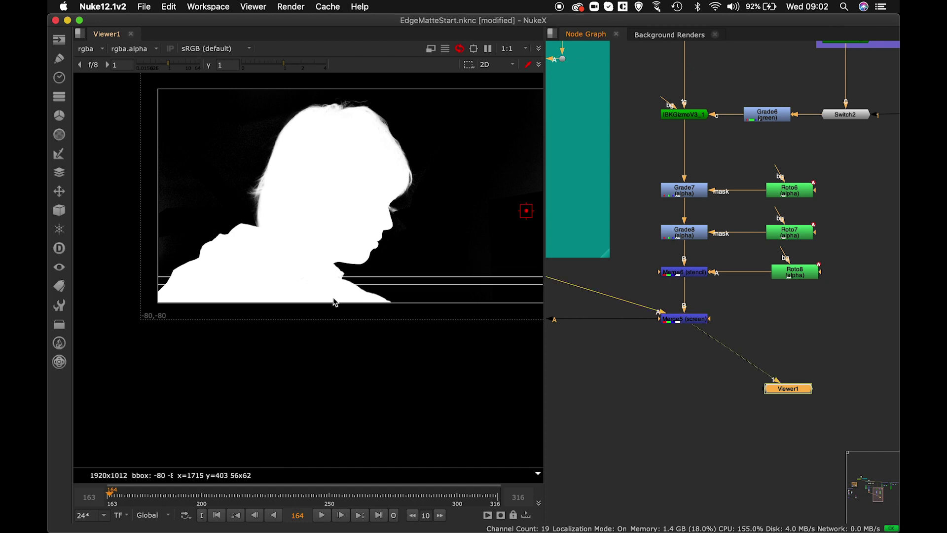
scroll(373, 317, right, 5)
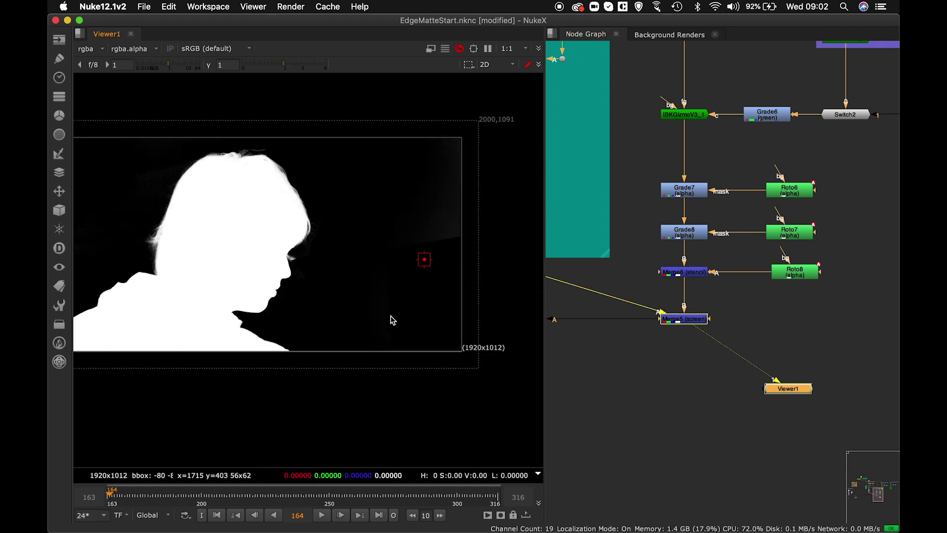
key(f)
View the composite over the background in full colour instead of the alpha channel
scroll(715, 289, down, 5)
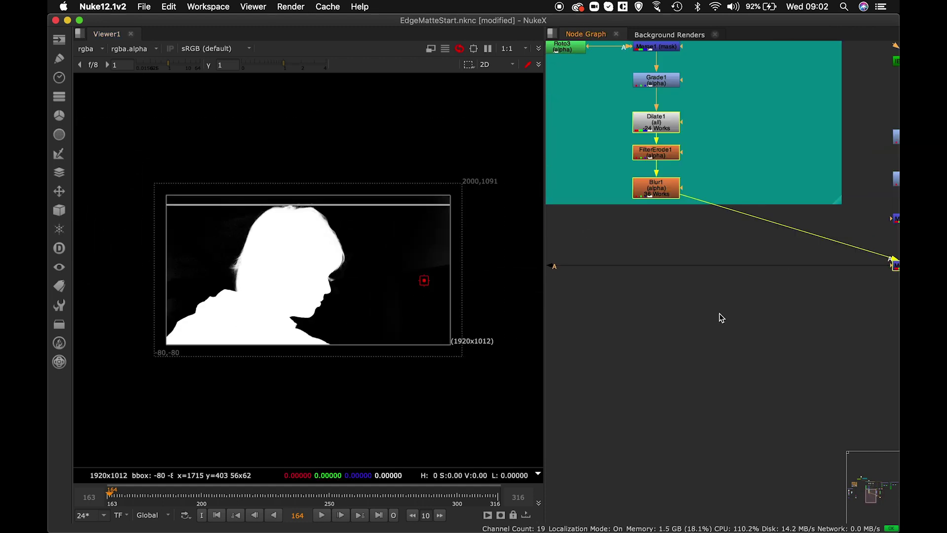
scroll(715, 311, left, 3)
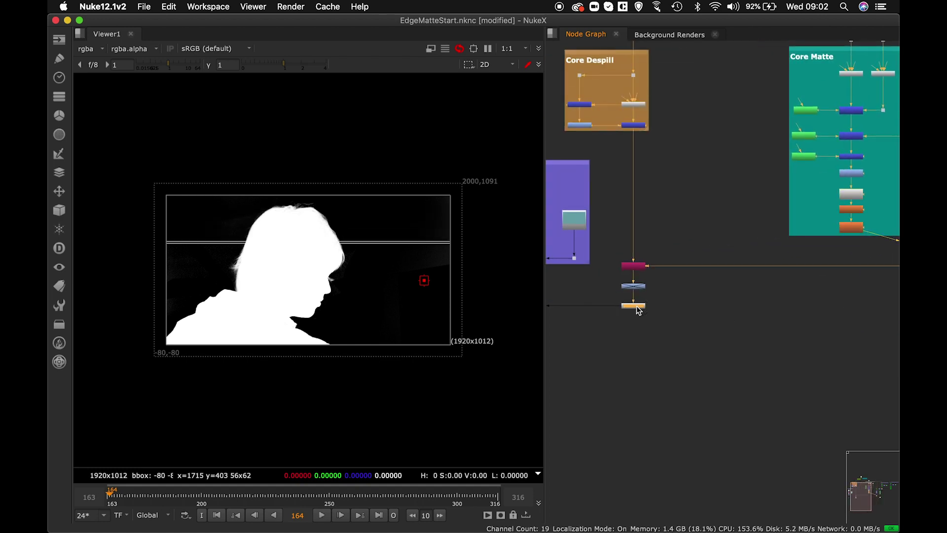
click(636, 306)
scroll(637, 324, left, 3)
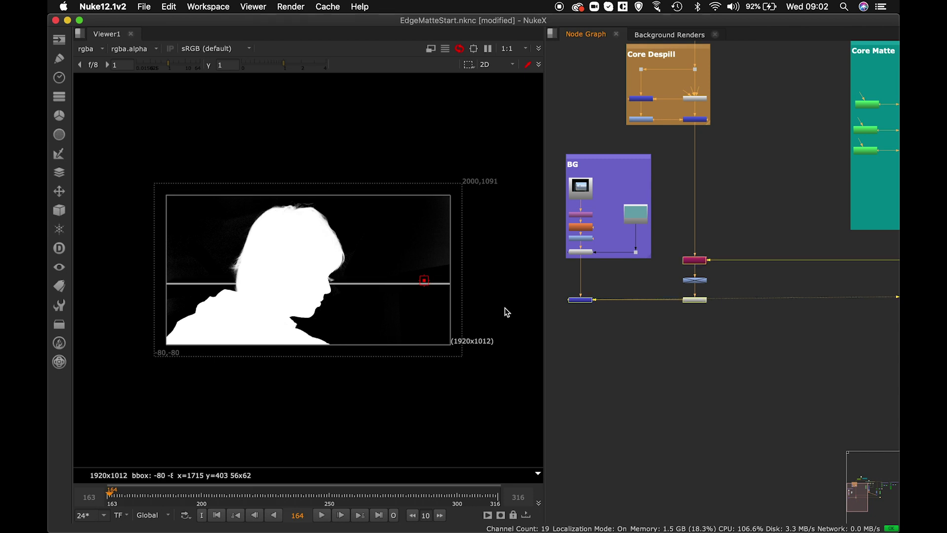
key(a)
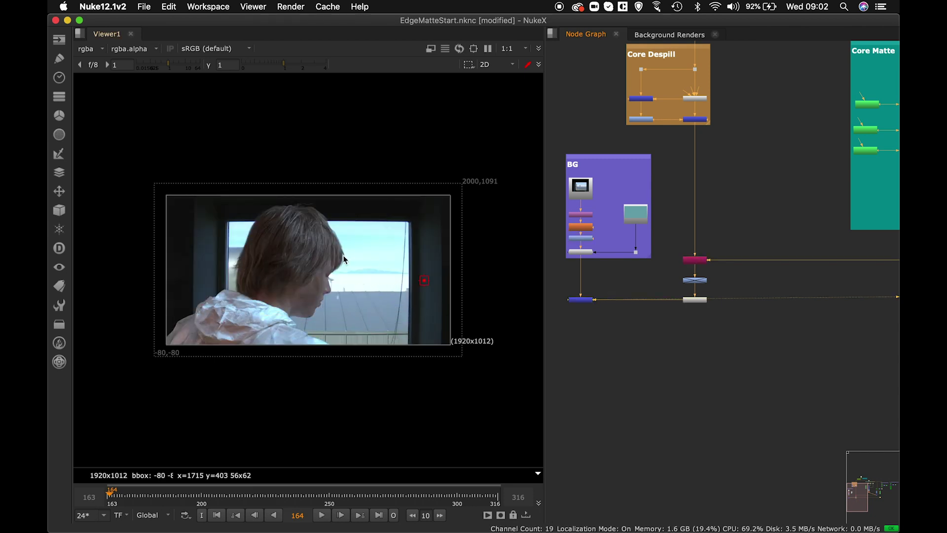
Review the Core Matte group and the edge matte branch in the node graph, and select the screen Merge
scroll(715, 300, right, 10)
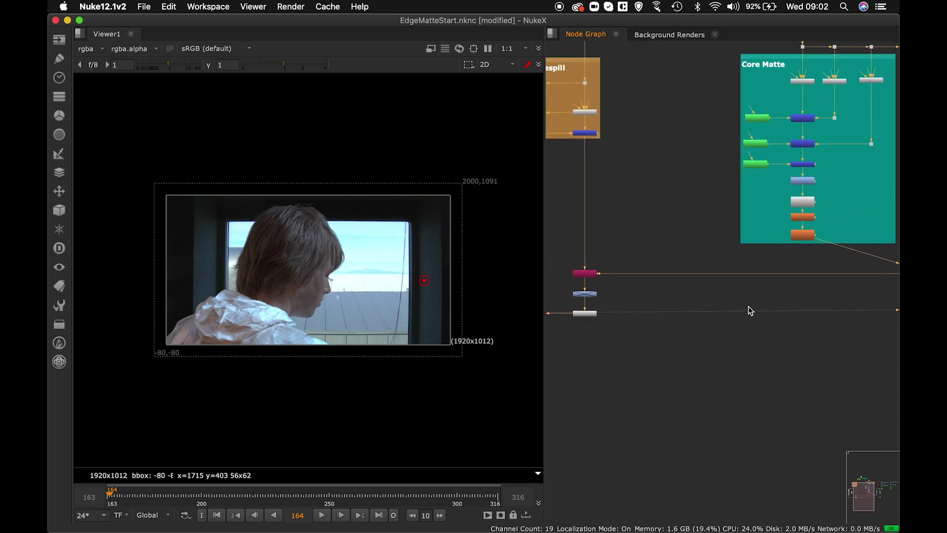
scroll(673, 305, right, 2)
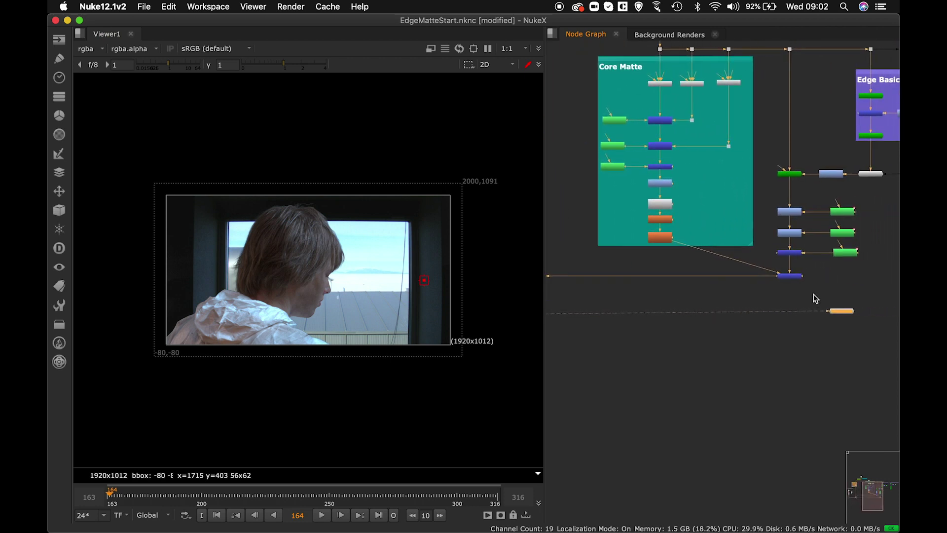
scroll(813, 286, up, 10)
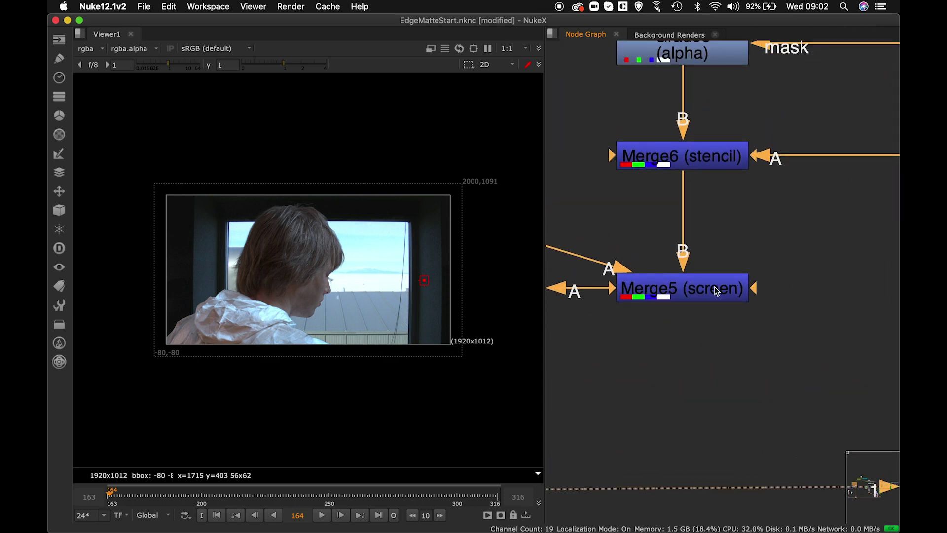
click(713, 293)
scroll(713, 294, down, 8)
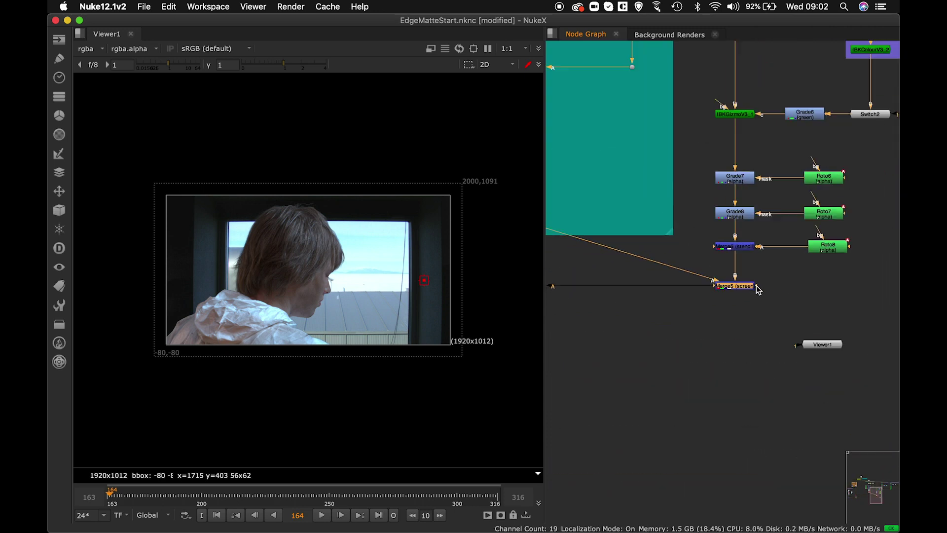
scroll(735, 277, up, 2)
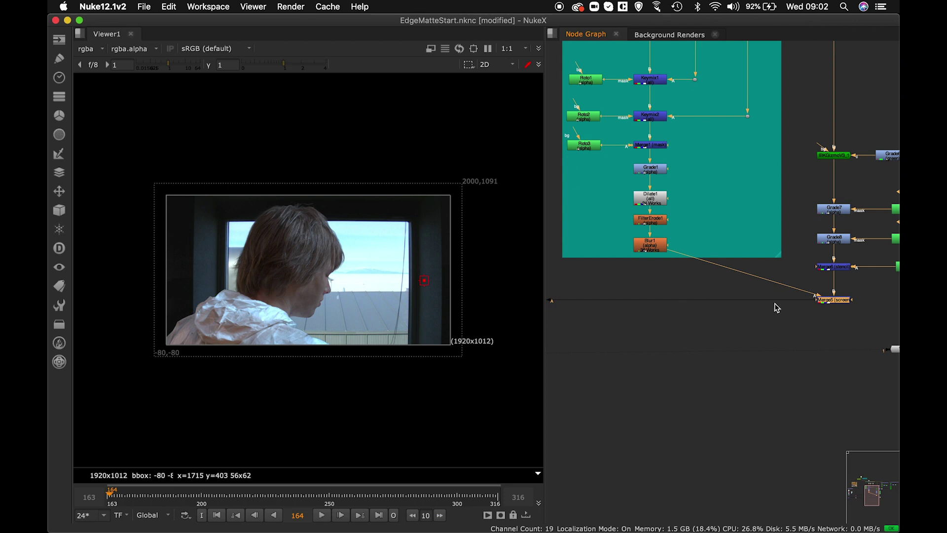
scroll(777, 308, right, 5)
scroll(716, 316, up, 3)
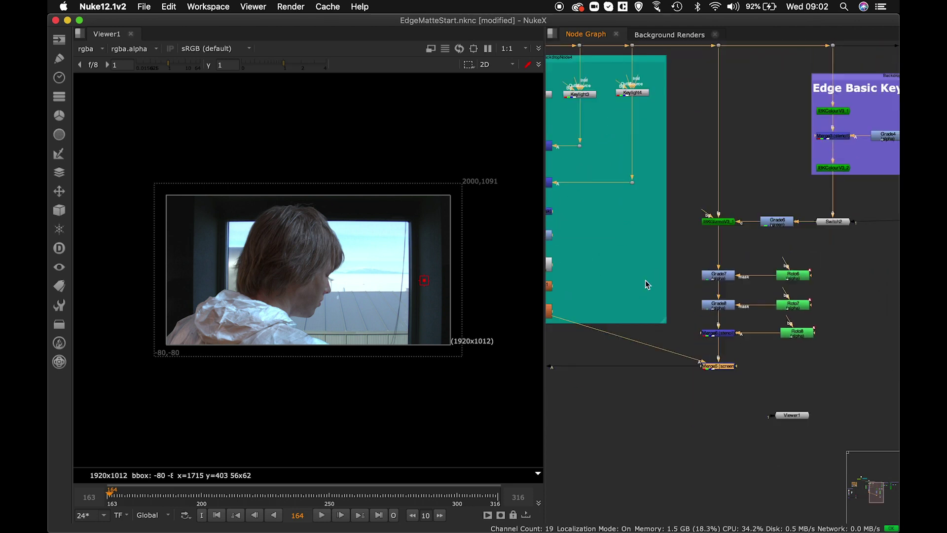
scroll(691, 320, down, 2)
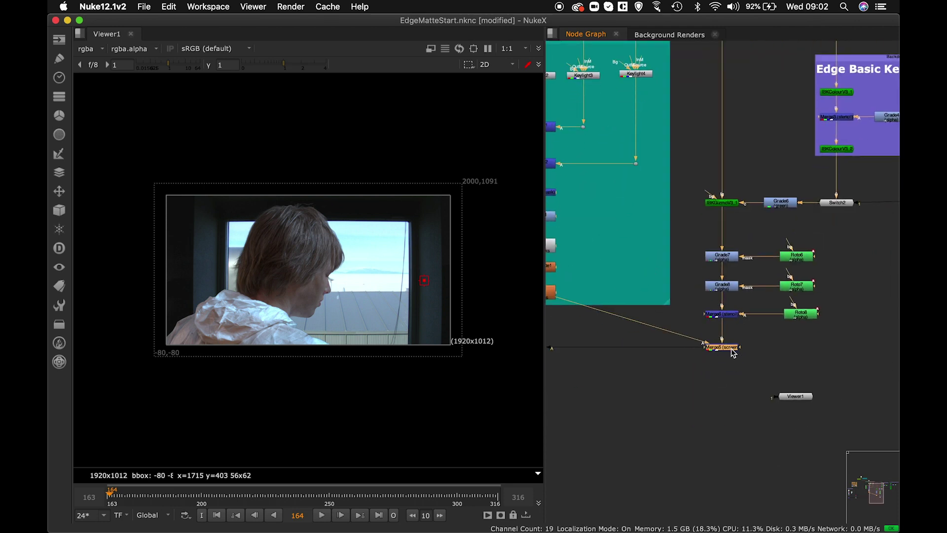
View the output of the screen Merge and inspect the keyed head and shoulders up close in colour and alpha
key(1)
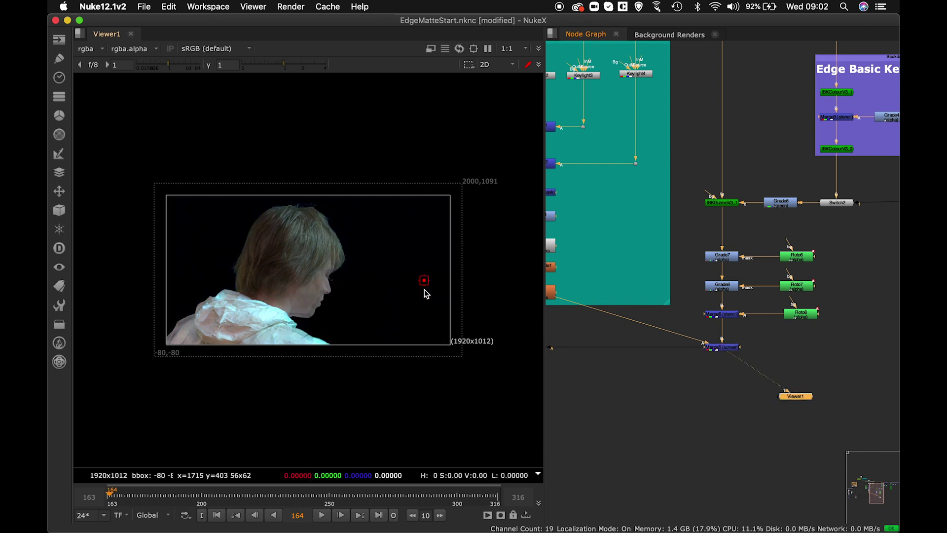
scroll(371, 324, up, 2)
scroll(371, 325, up, 2)
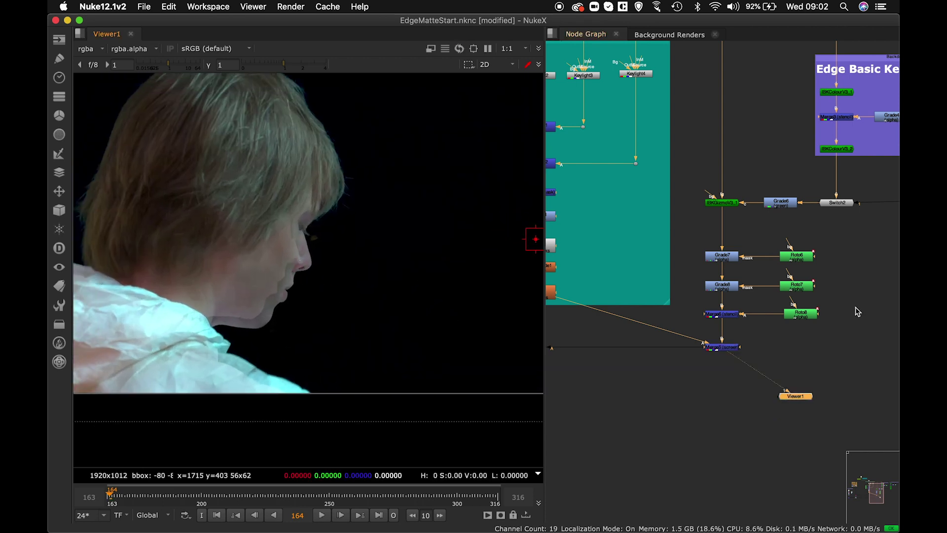
scroll(763, 352, up, 5)
scroll(764, 352, down, 3)
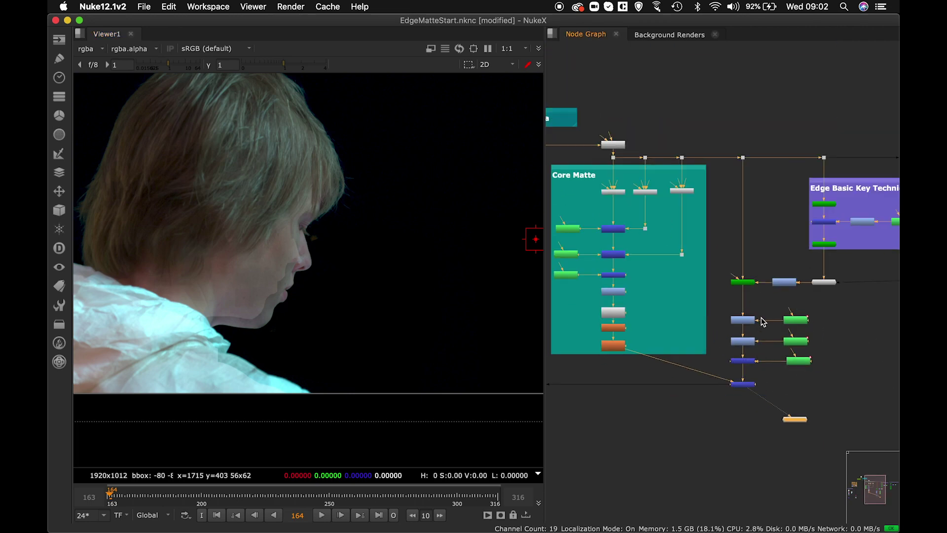
key(a)
key(a)
View the final composite over the BG branch and inspect the hair and face edges against the window
scroll(778, 337, left, 10)
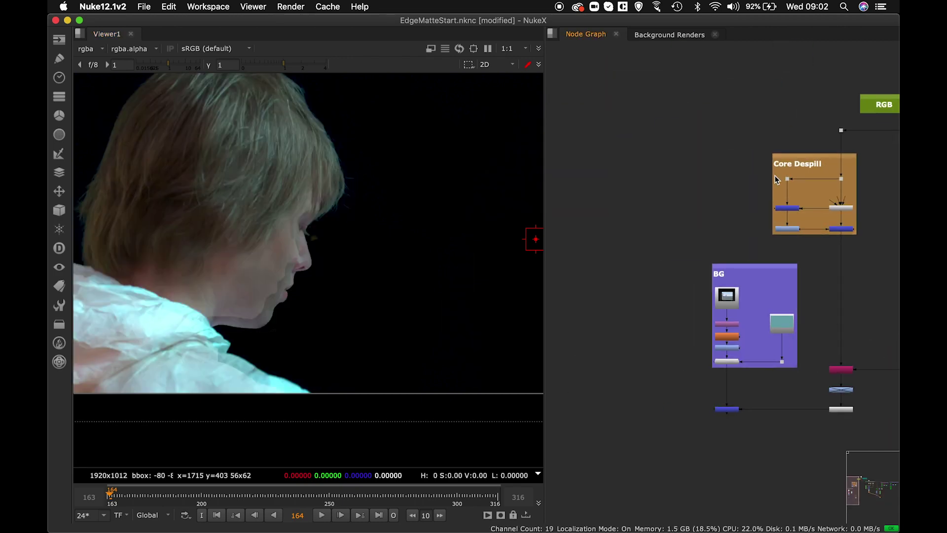
scroll(772, 233, right, 5)
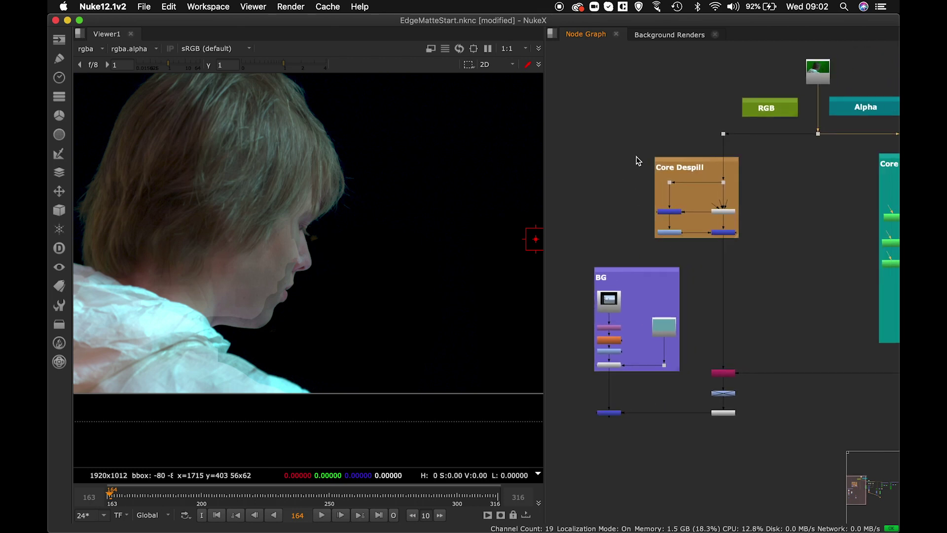
scroll(726, 222, right, 6)
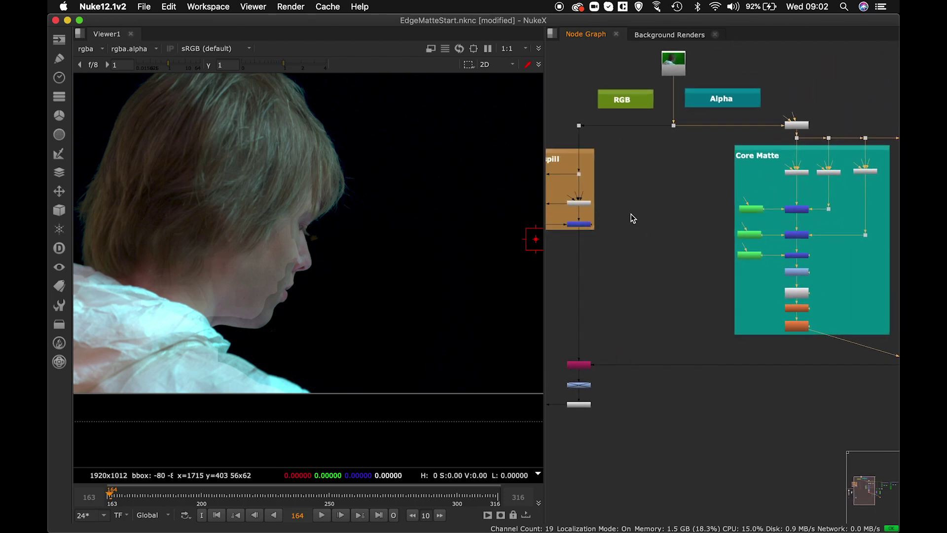
scroll(690, 234, left, 8)
scroll(691, 235, down, 3)
key(1)
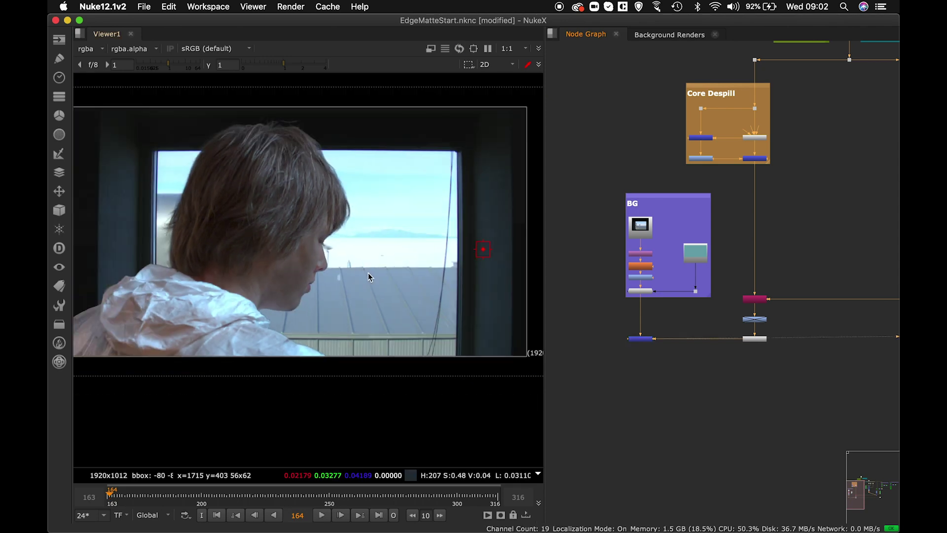
middle_drag(368, 276, 382, 271)
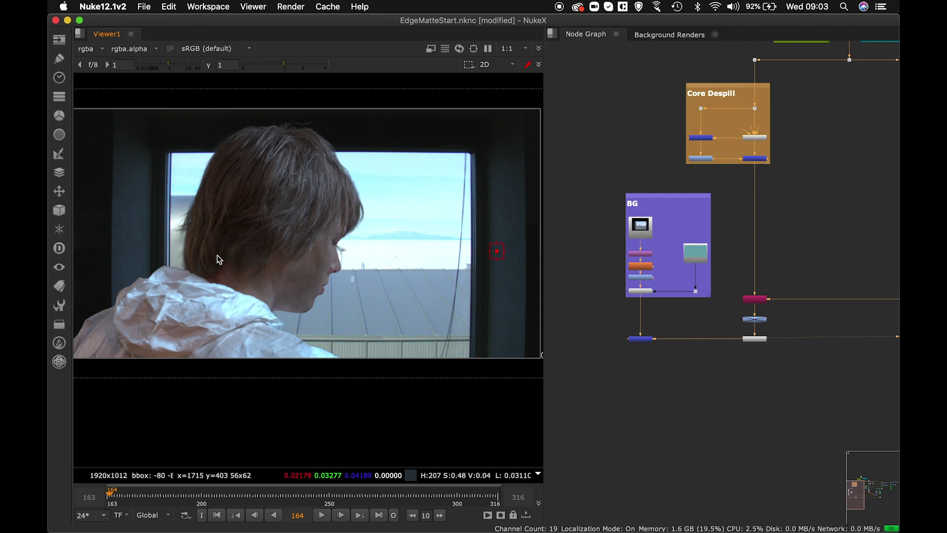
scroll(292, 294, down, 3)
scroll(319, 291, up, 2)
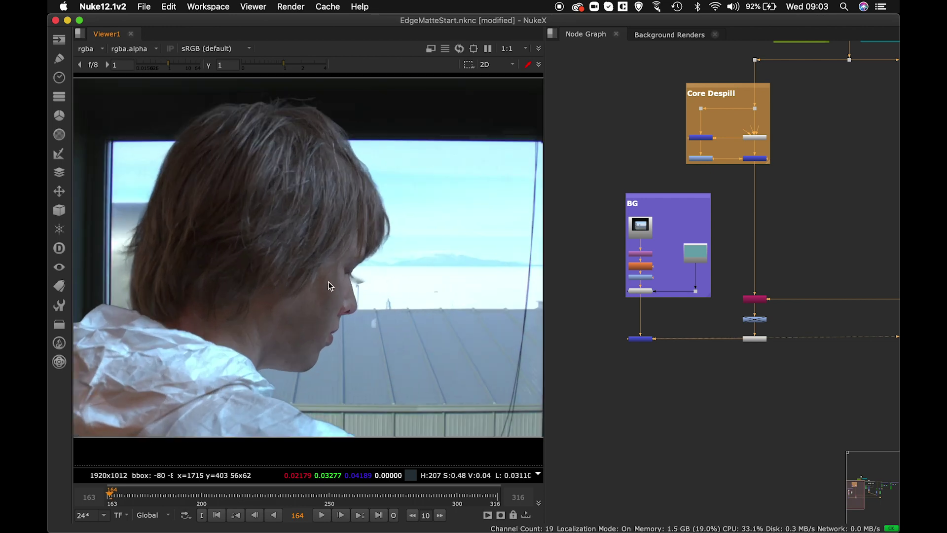
Switch to the EdgeMatteEnd.nknc script and examine its composite in full colour along with the whole node graph
key(ctrl+Up)
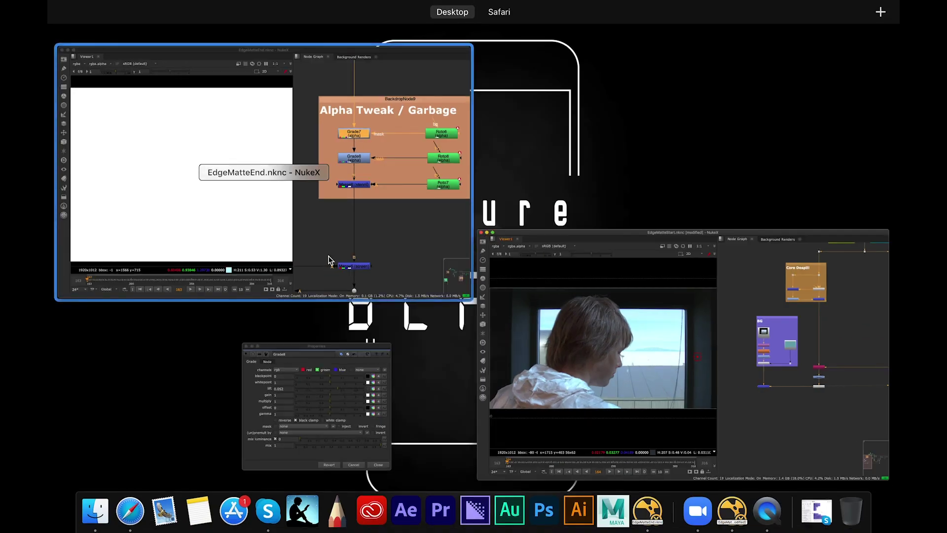
click(322, 217)
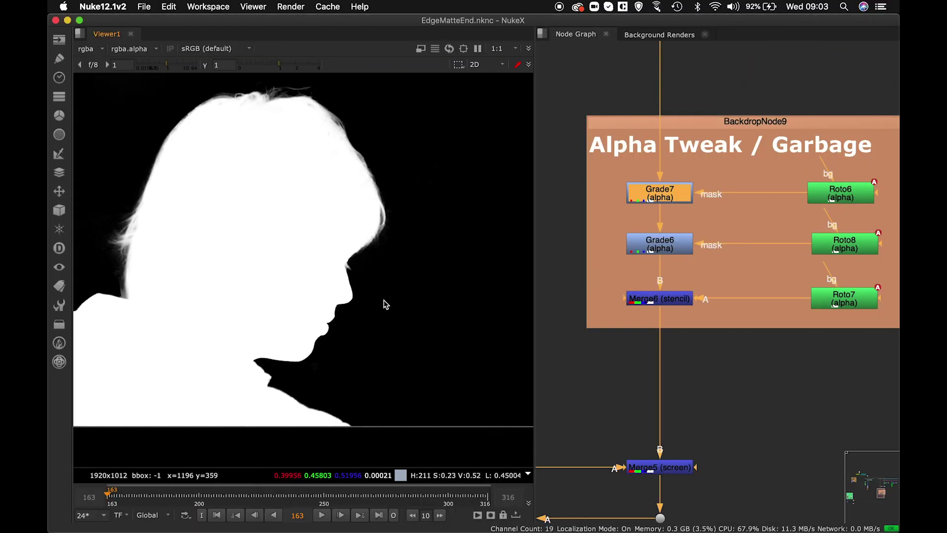
key(a)
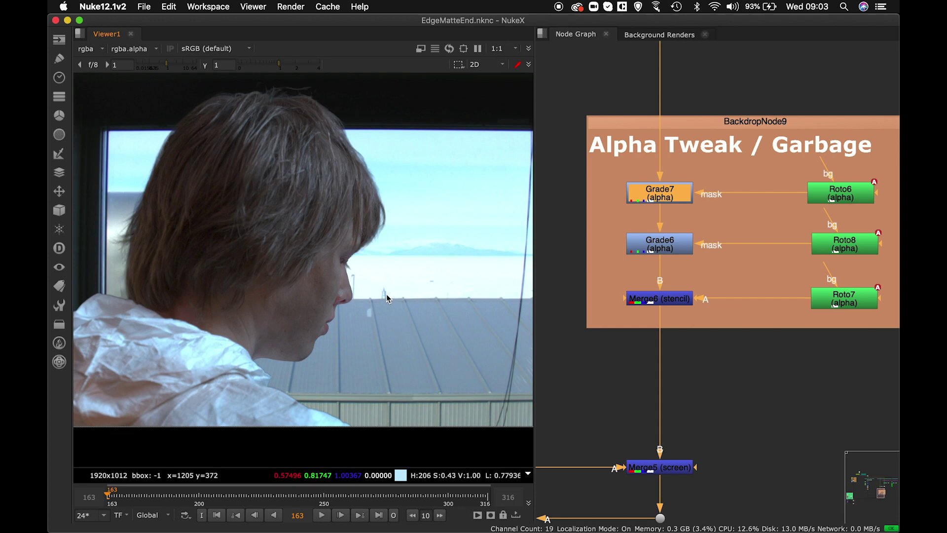
scroll(386, 294, down, 2)
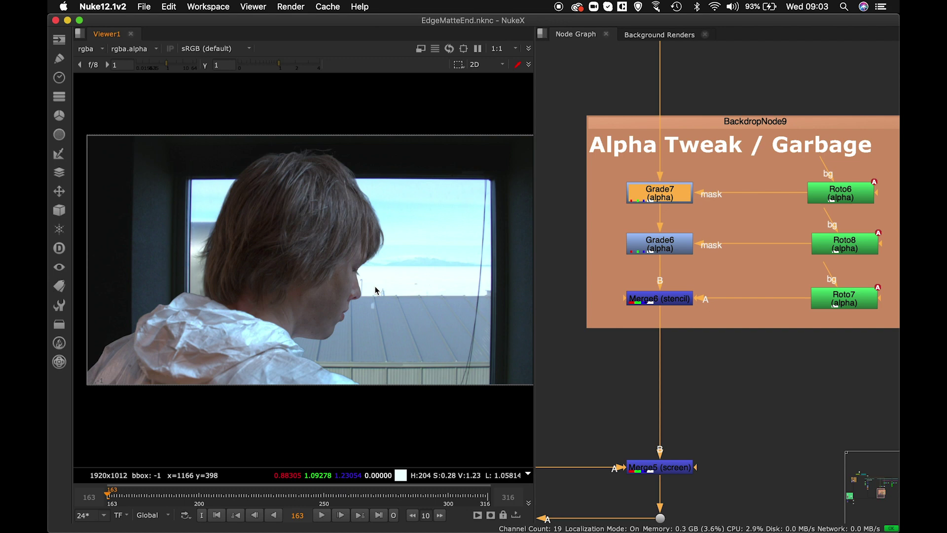
click(756, 389)
key(f)
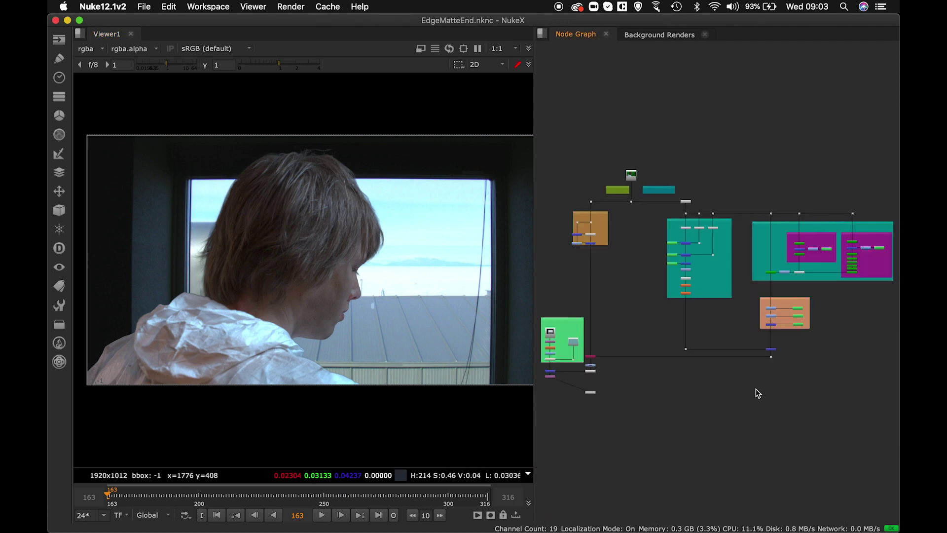